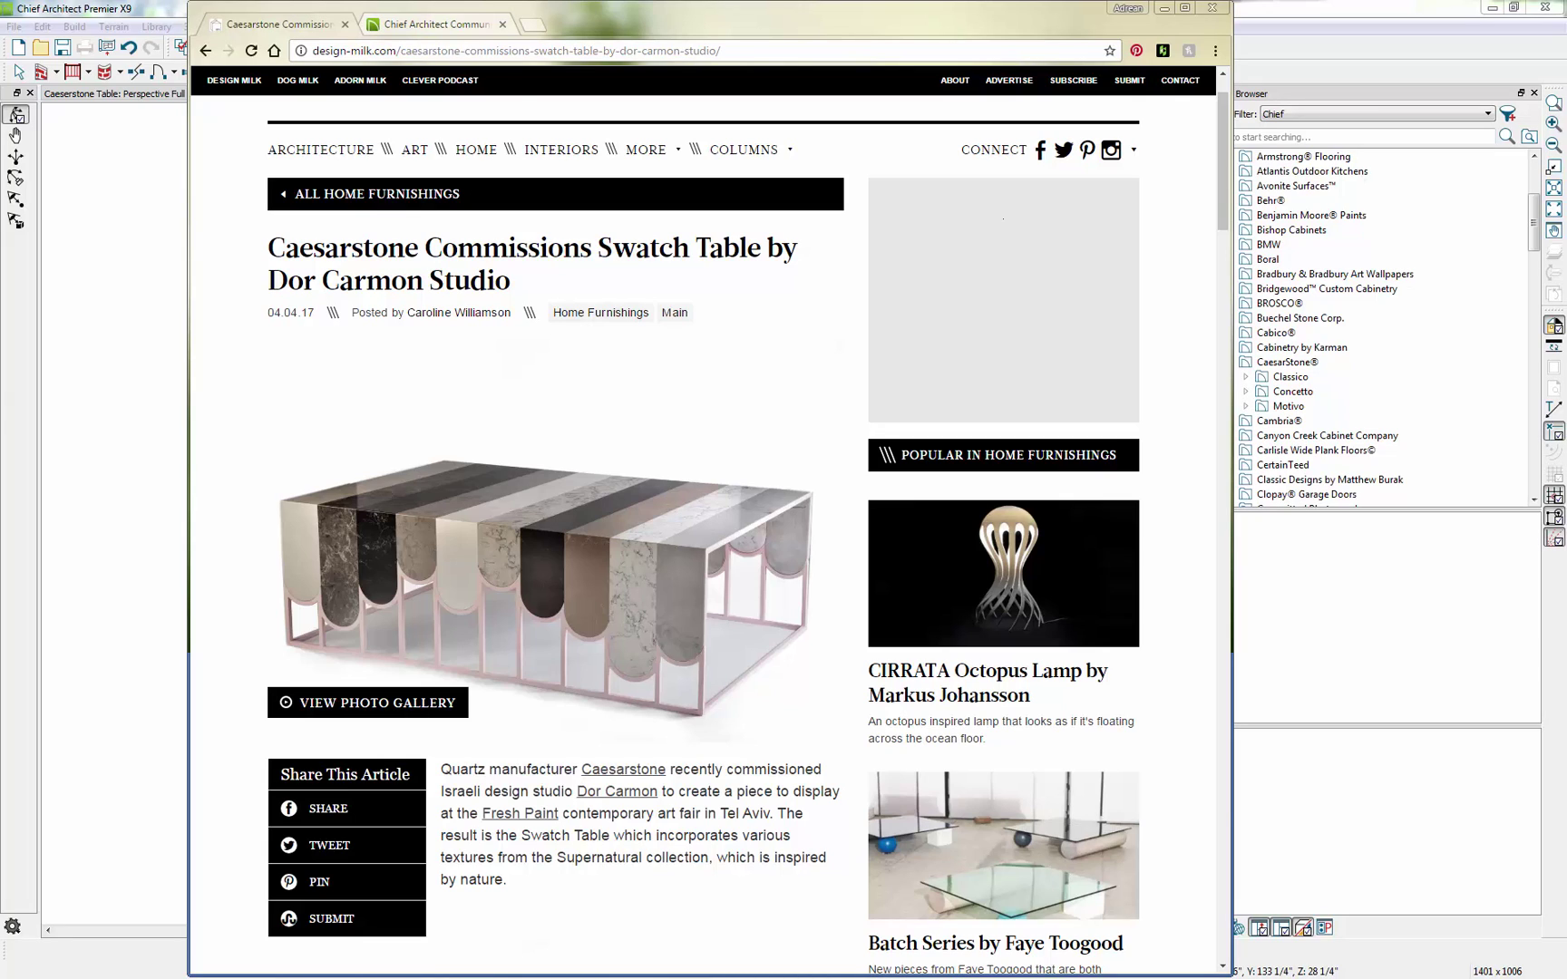
# Scroll through the 3D Library's Materials and Surfaces catalogs, then return to the Caesarstone Table model.
pyautogui.click(447, 25)
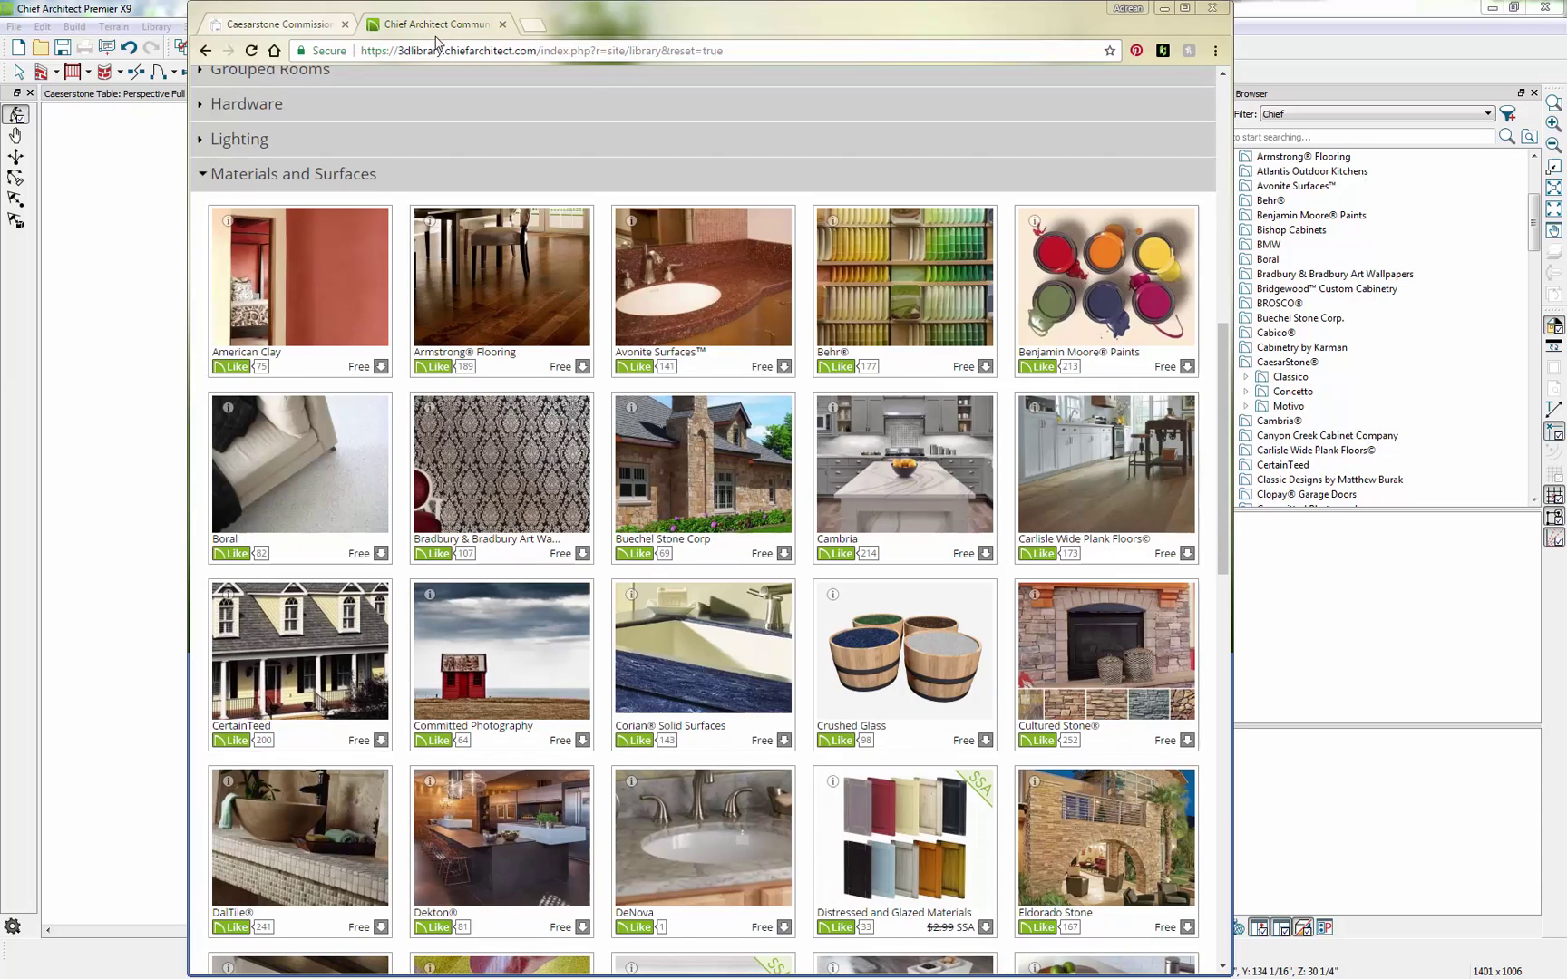
pyautogui.scroll(10, 471, 105)
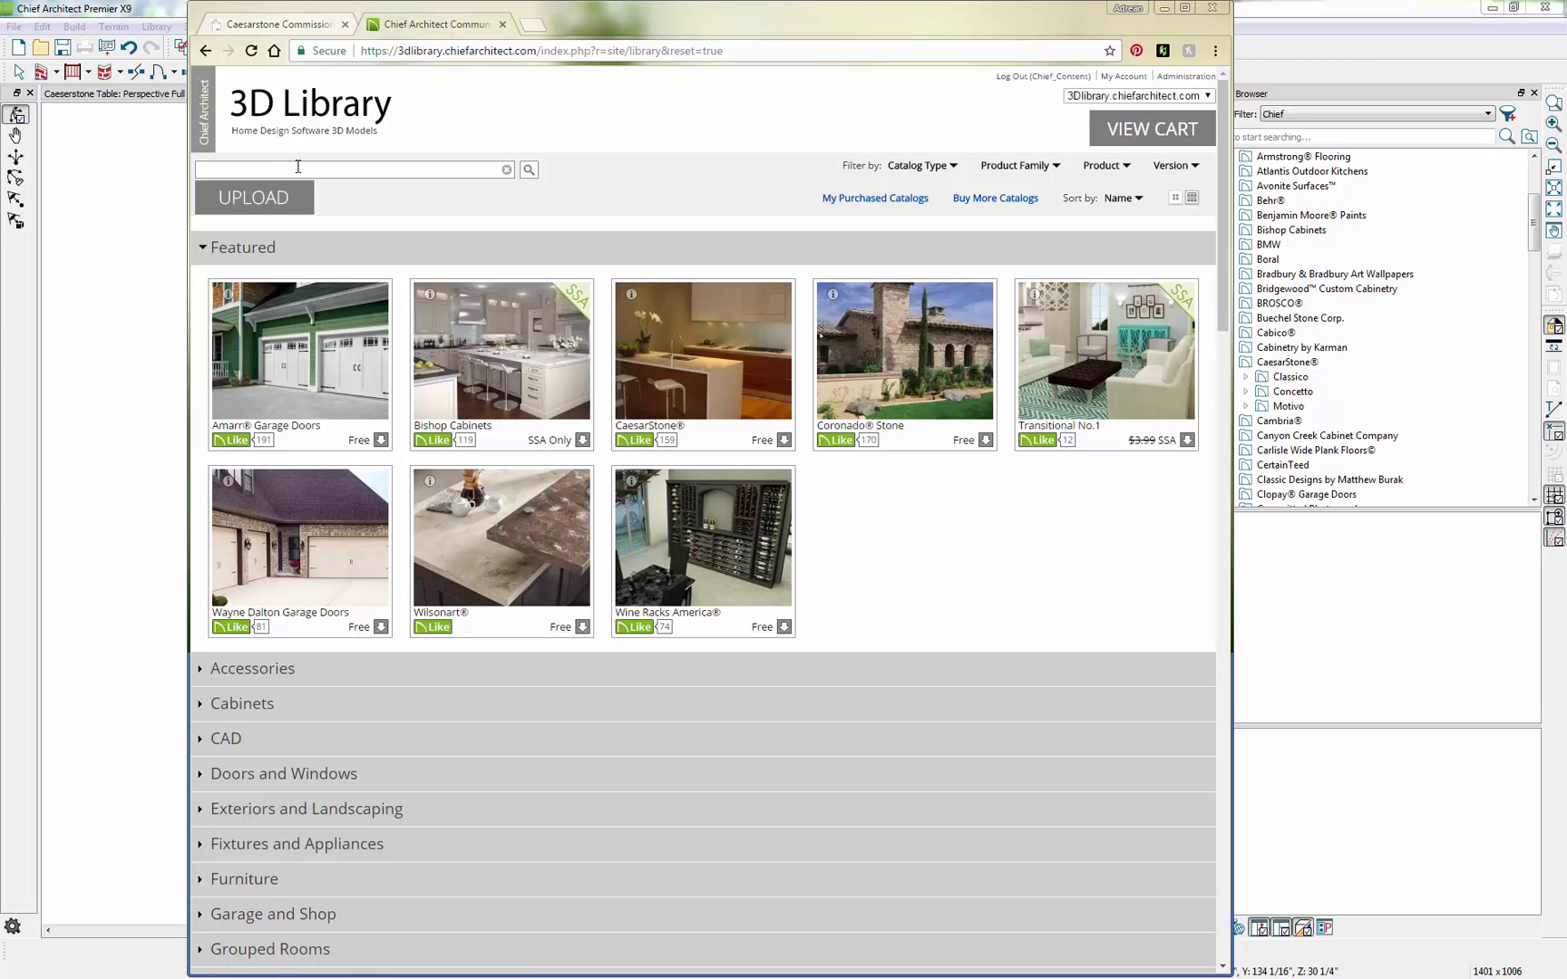
pyautogui.scroll(-8, 857, 493)
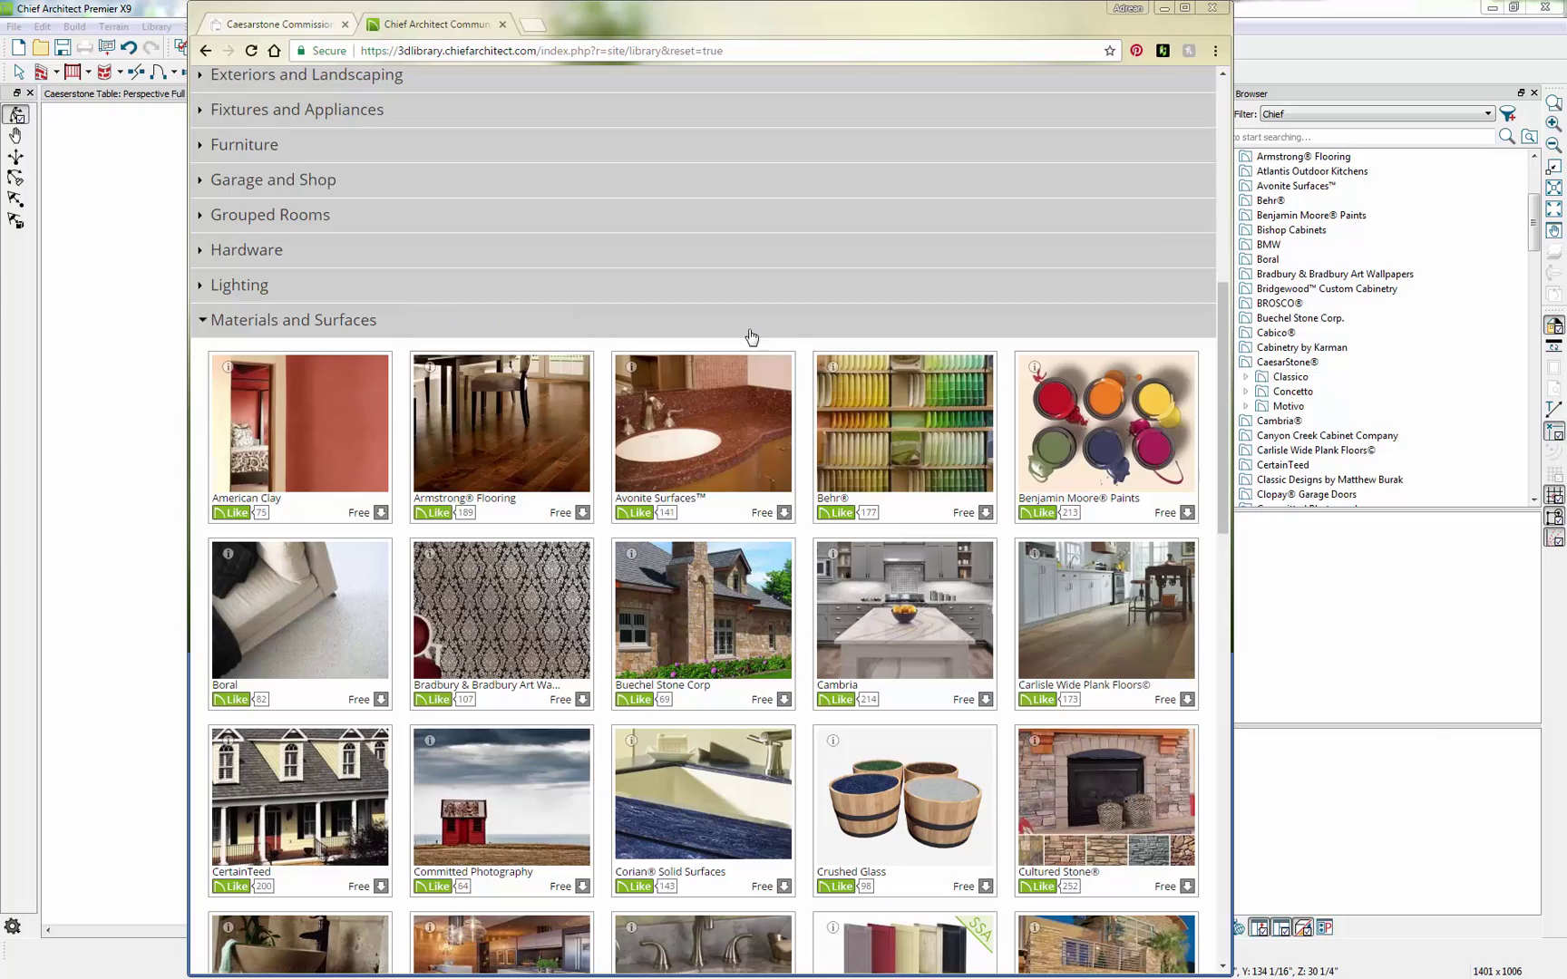
pyautogui.scroll(-3, 1084, 298)
pyautogui.scroll(-5, 1084, 297)
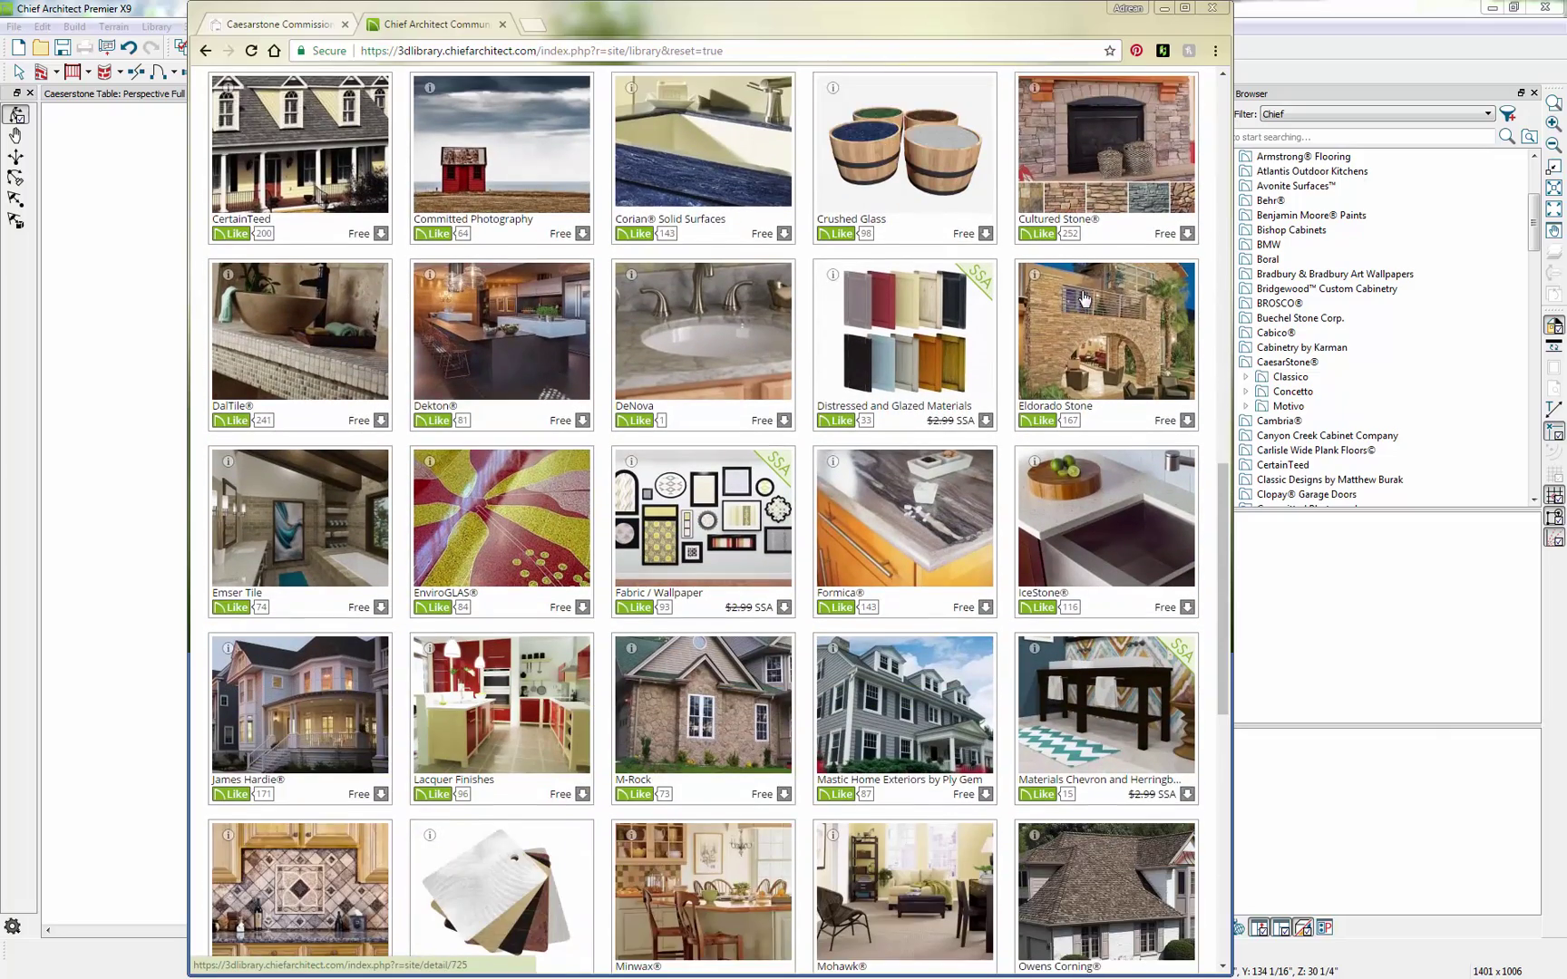
pyautogui.scroll(-4, 871, 613)
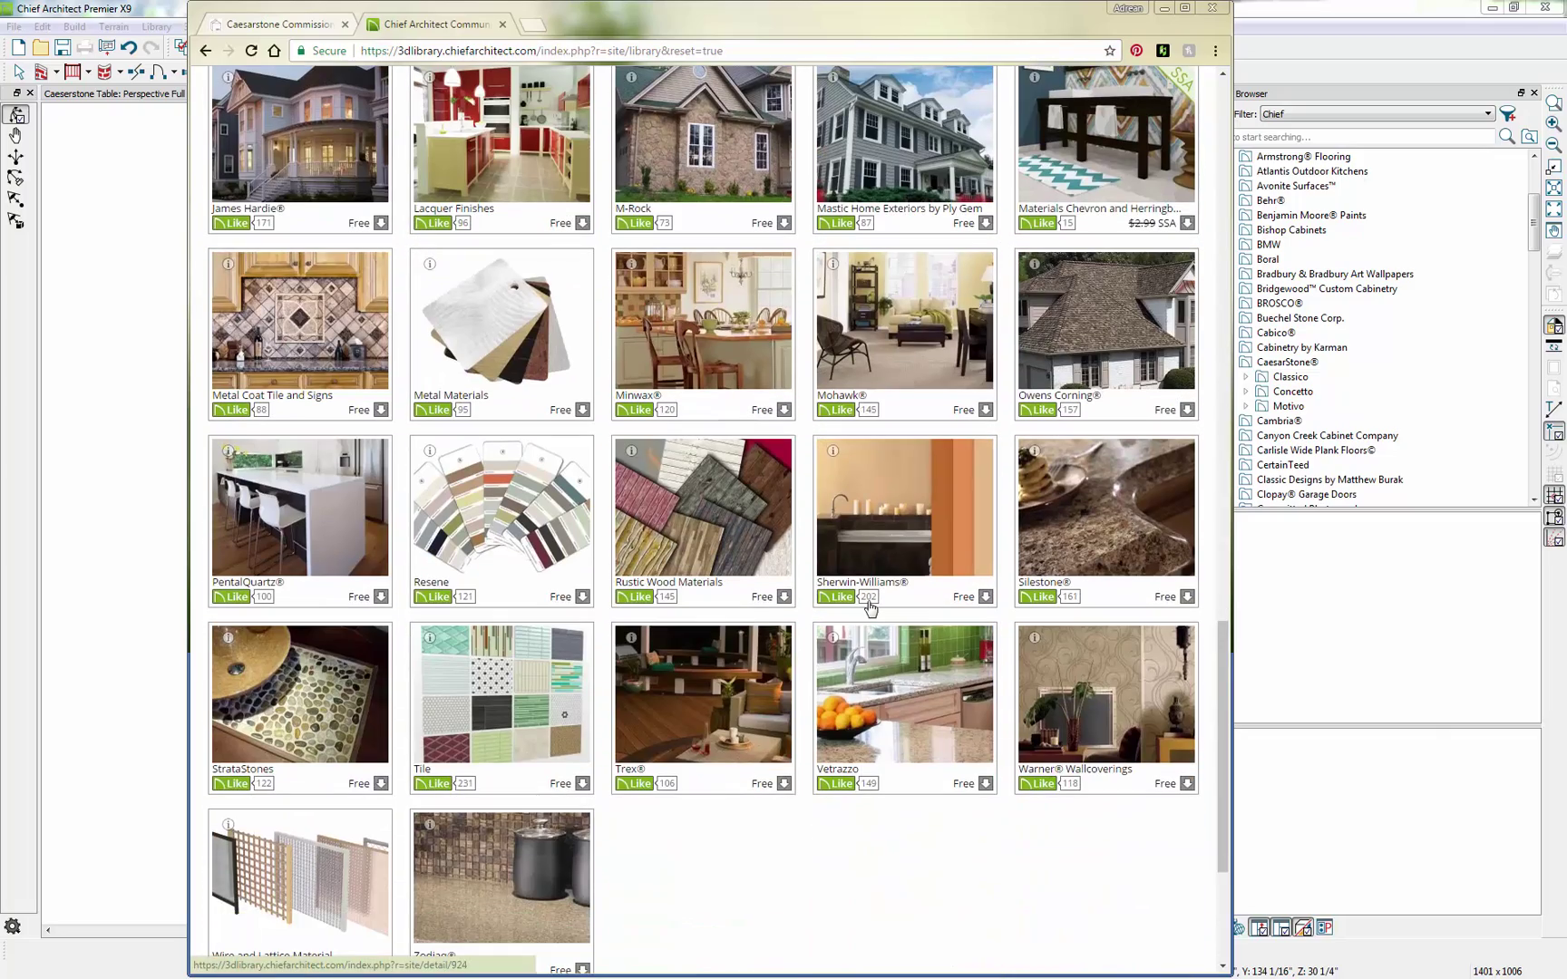
pyautogui.scroll(12, 848, 635)
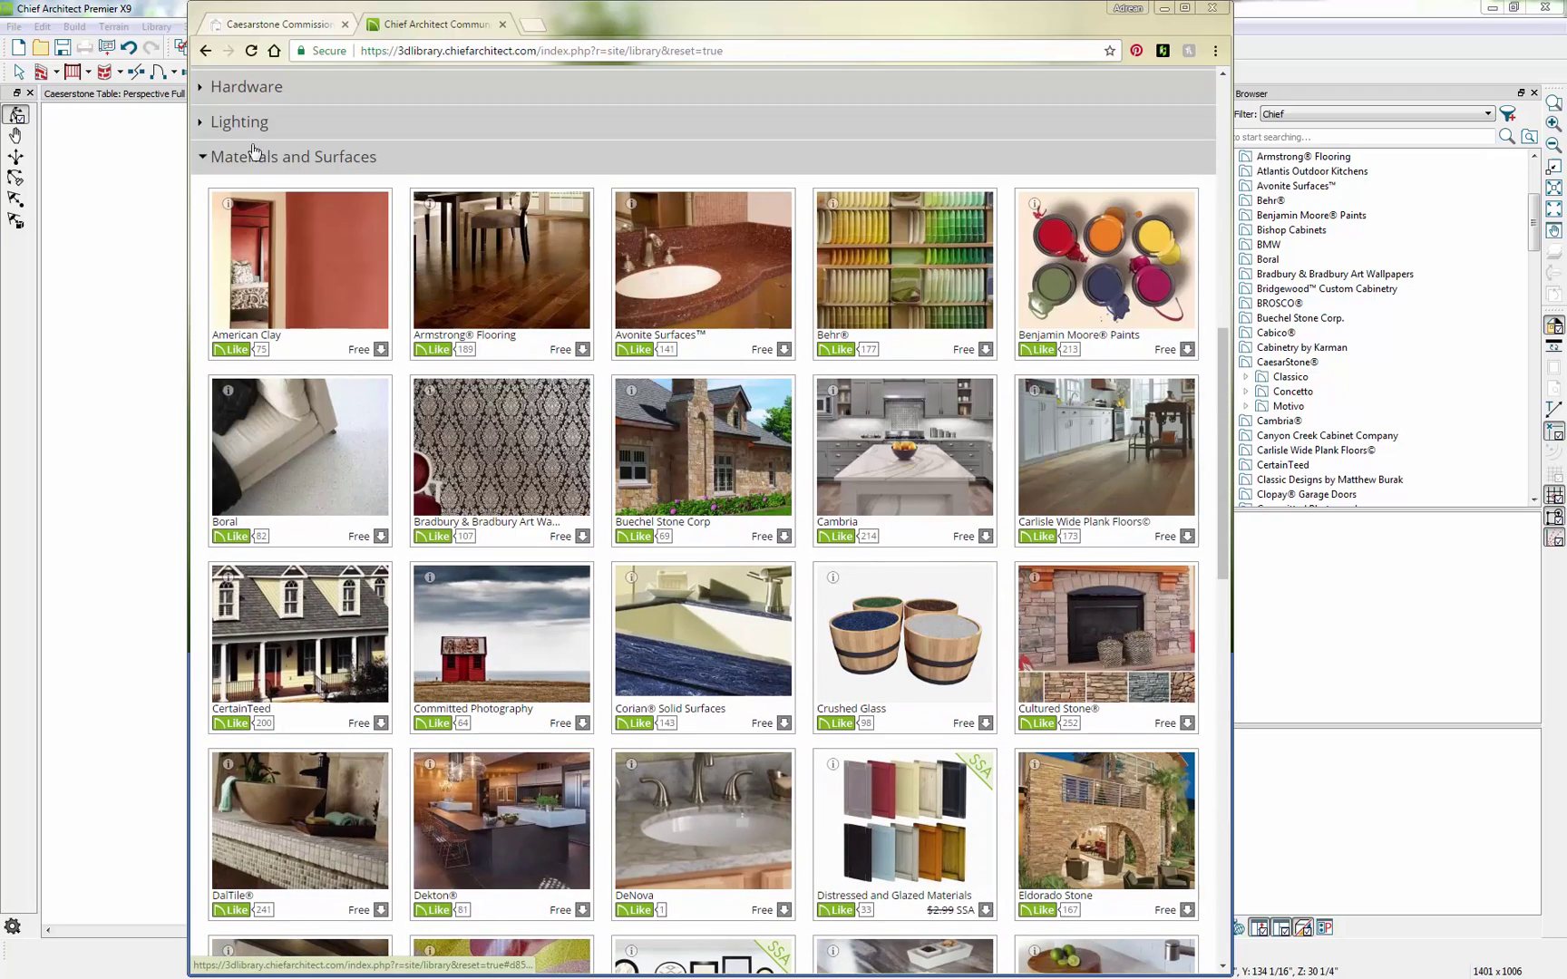
pyautogui.click(153, 12)
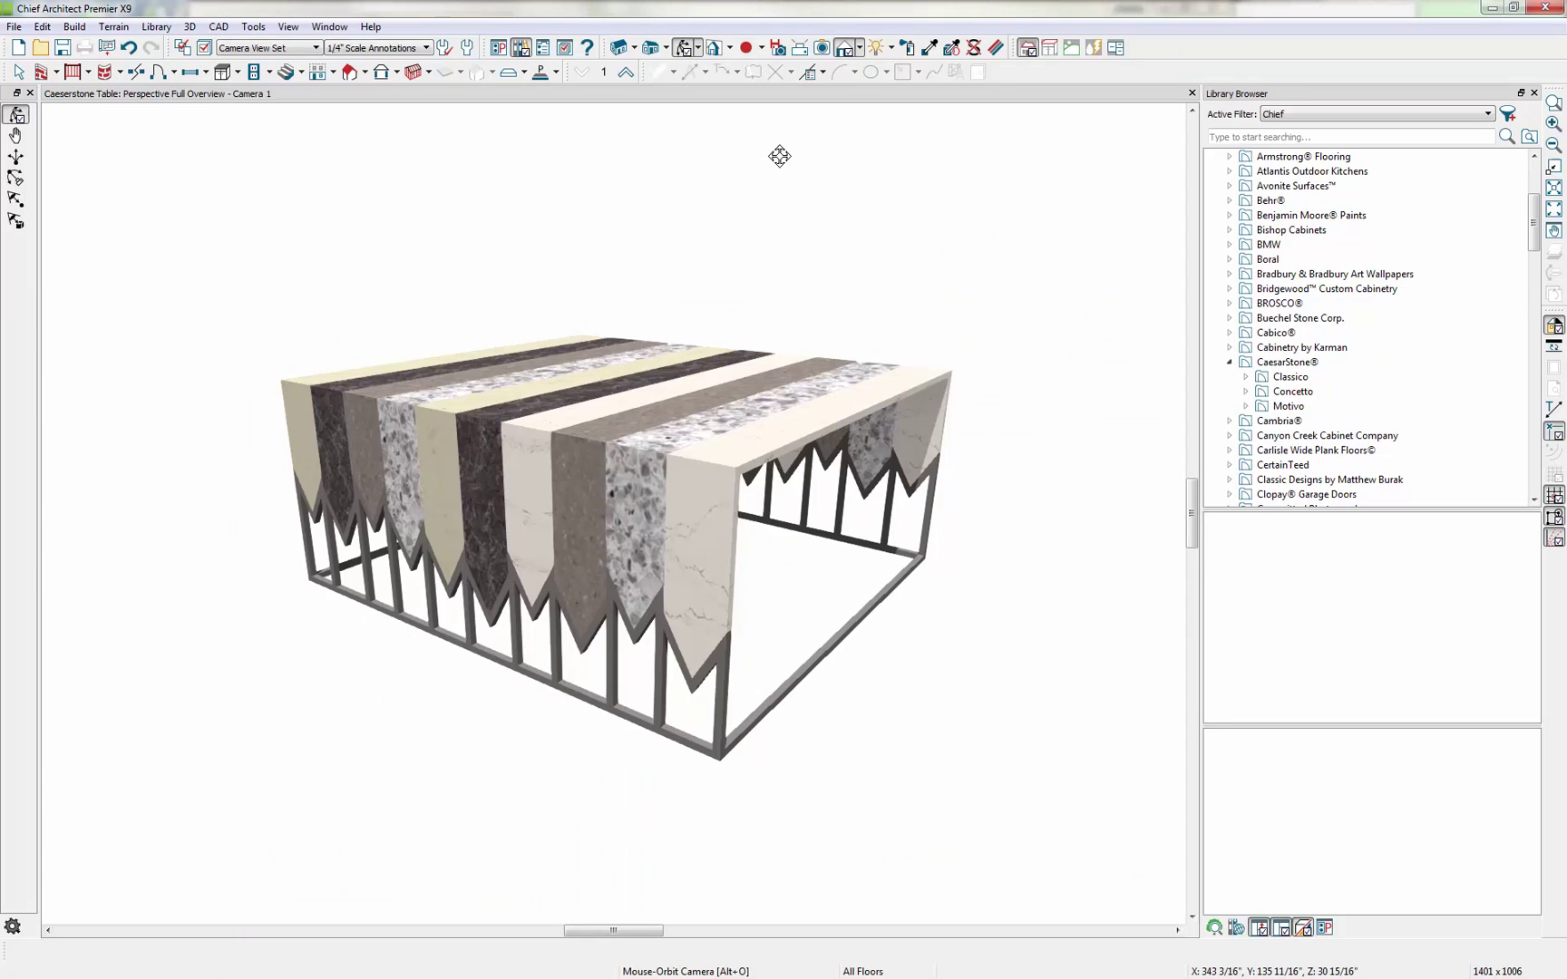
# Move one light tabletop stripe one slot to the right.
pyautogui.moveTo(828, 283)
pyautogui.mouseDown()
pyautogui.moveTo(829, 318)
pyautogui.moveTo(810, 293)
pyautogui.mouseUp()
pyautogui.click(18, 72)
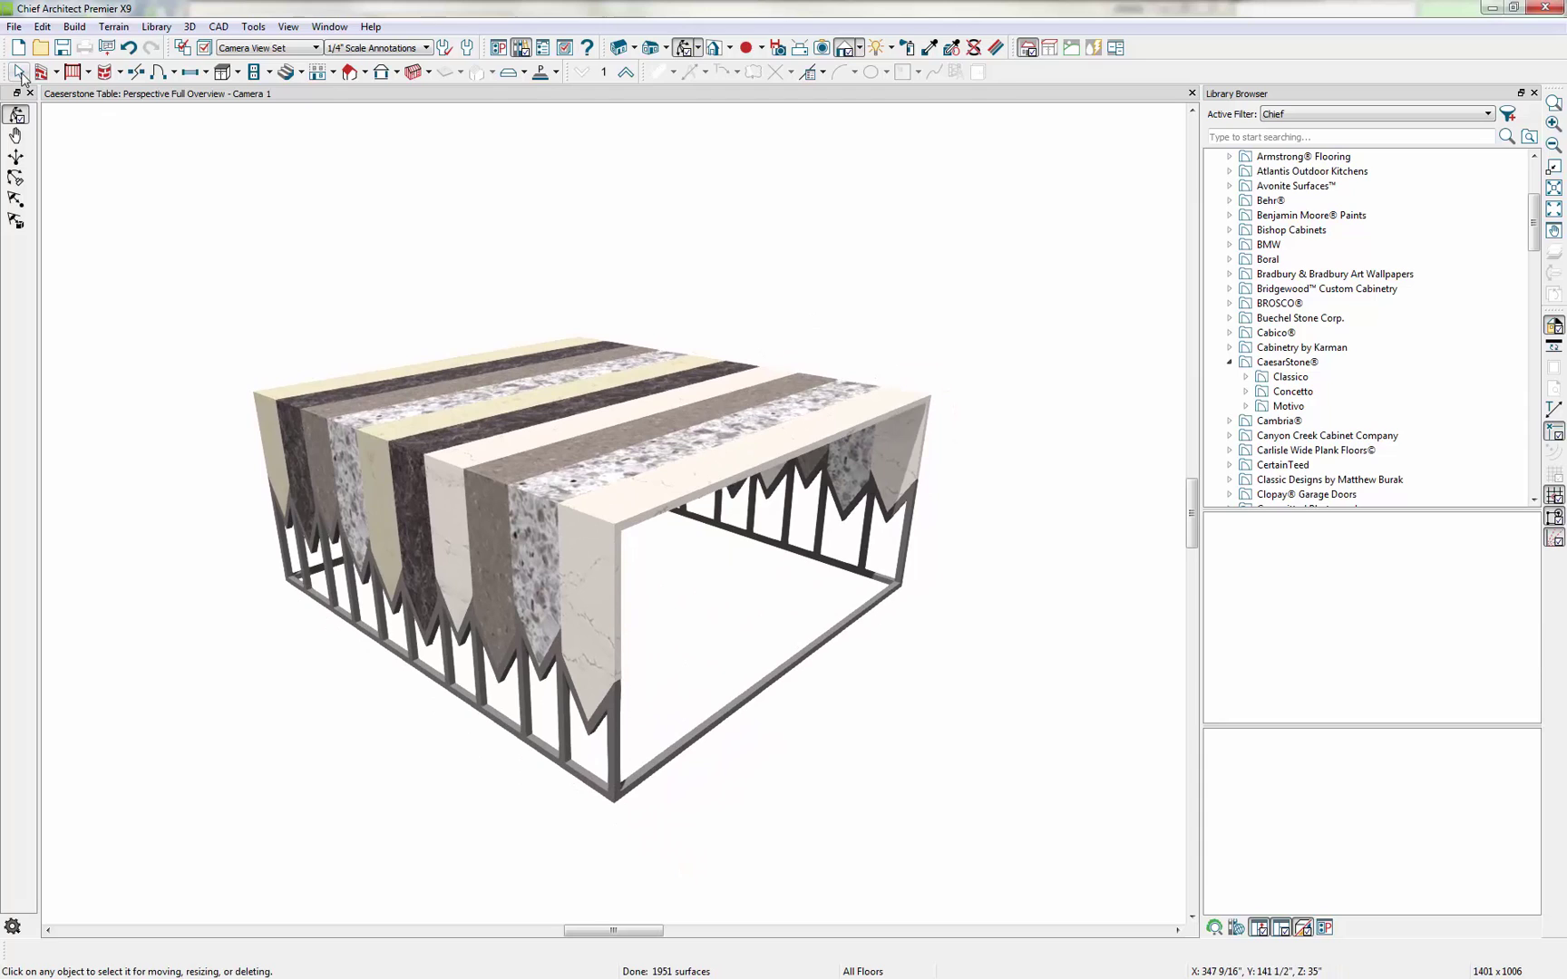
pyautogui.click(507, 400)
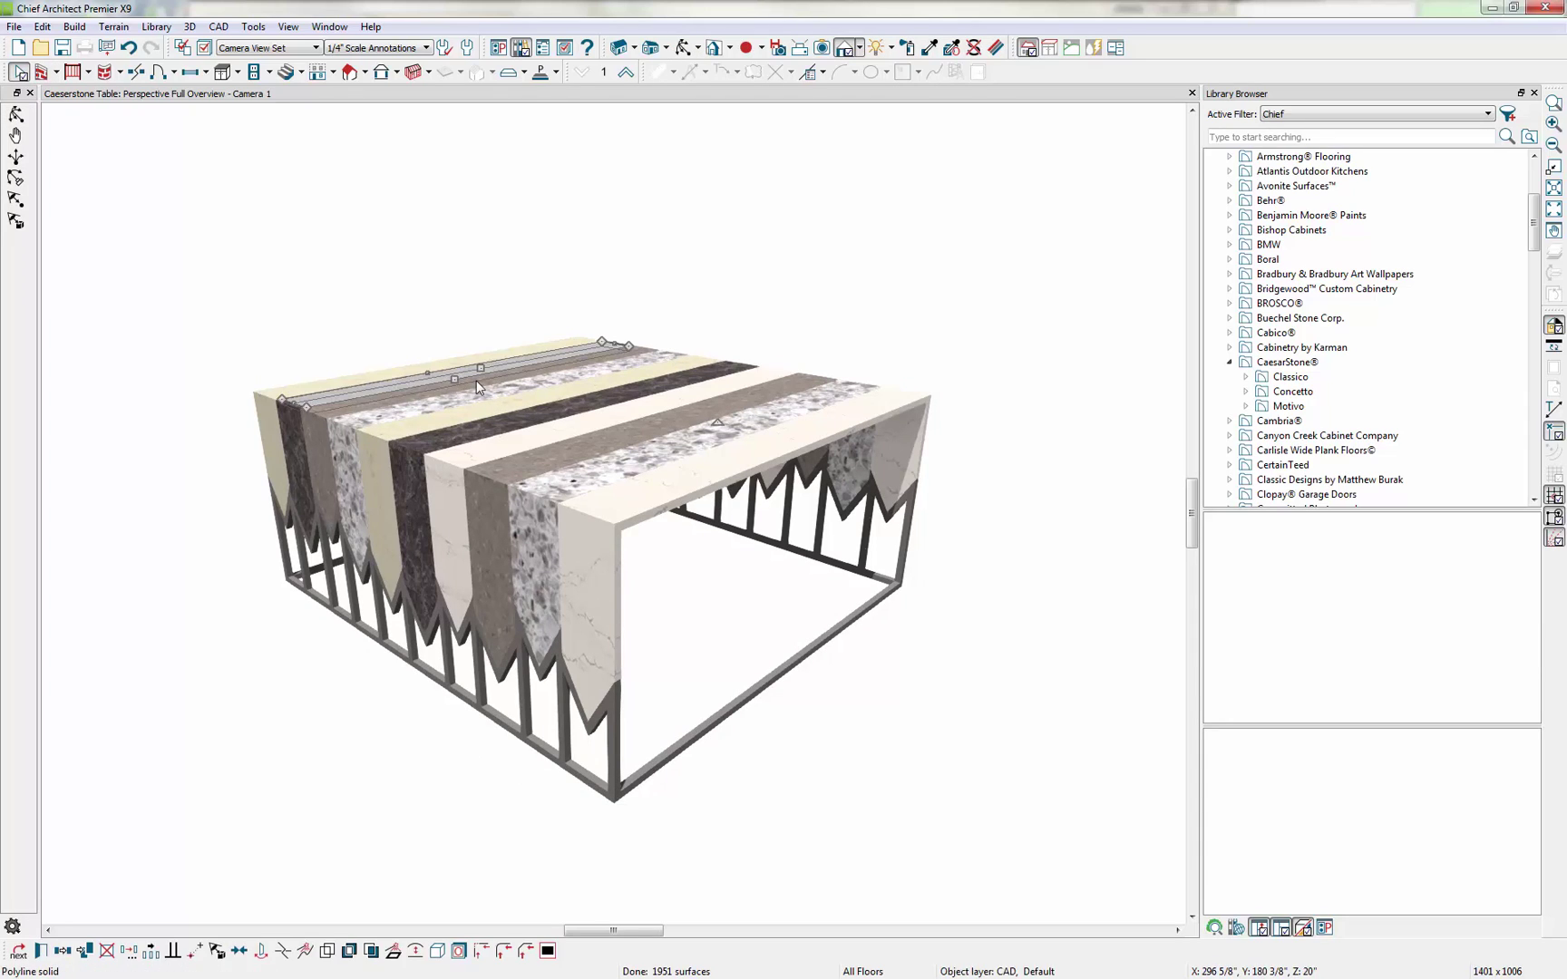
pyautogui.moveTo(507, 400); pyautogui.dragTo(547, 399)
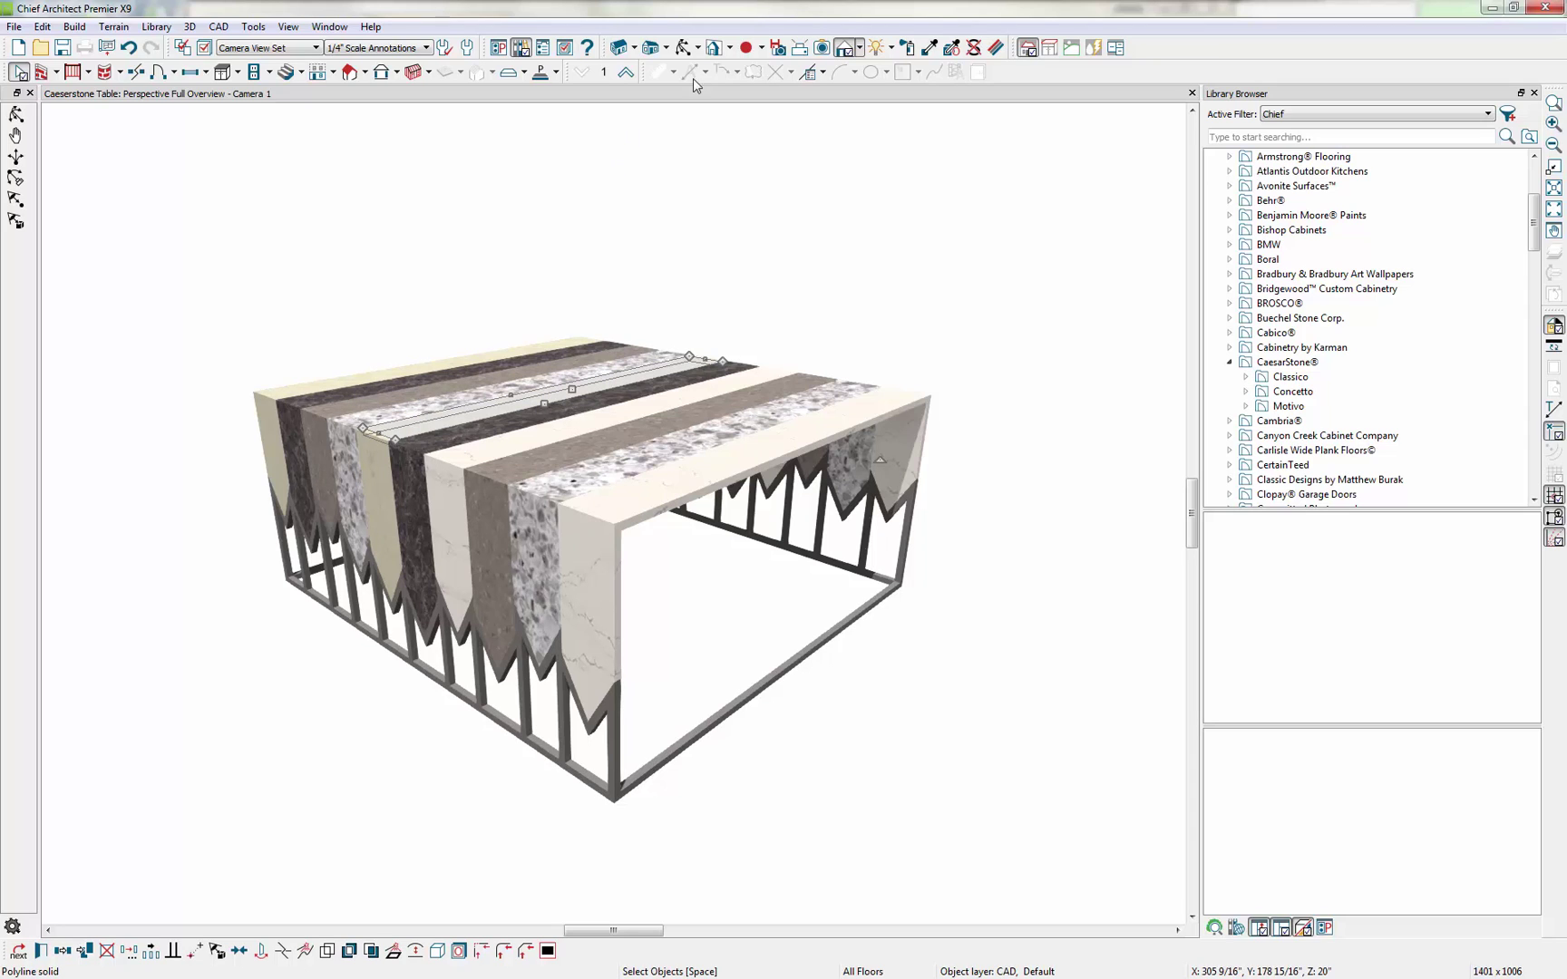
# Orbit to lower front and high views of the striped top, then start a new plan.
pyautogui.click(685, 50)
pyautogui.moveTo(584, 457); pyautogui.dragTo(591, 502)
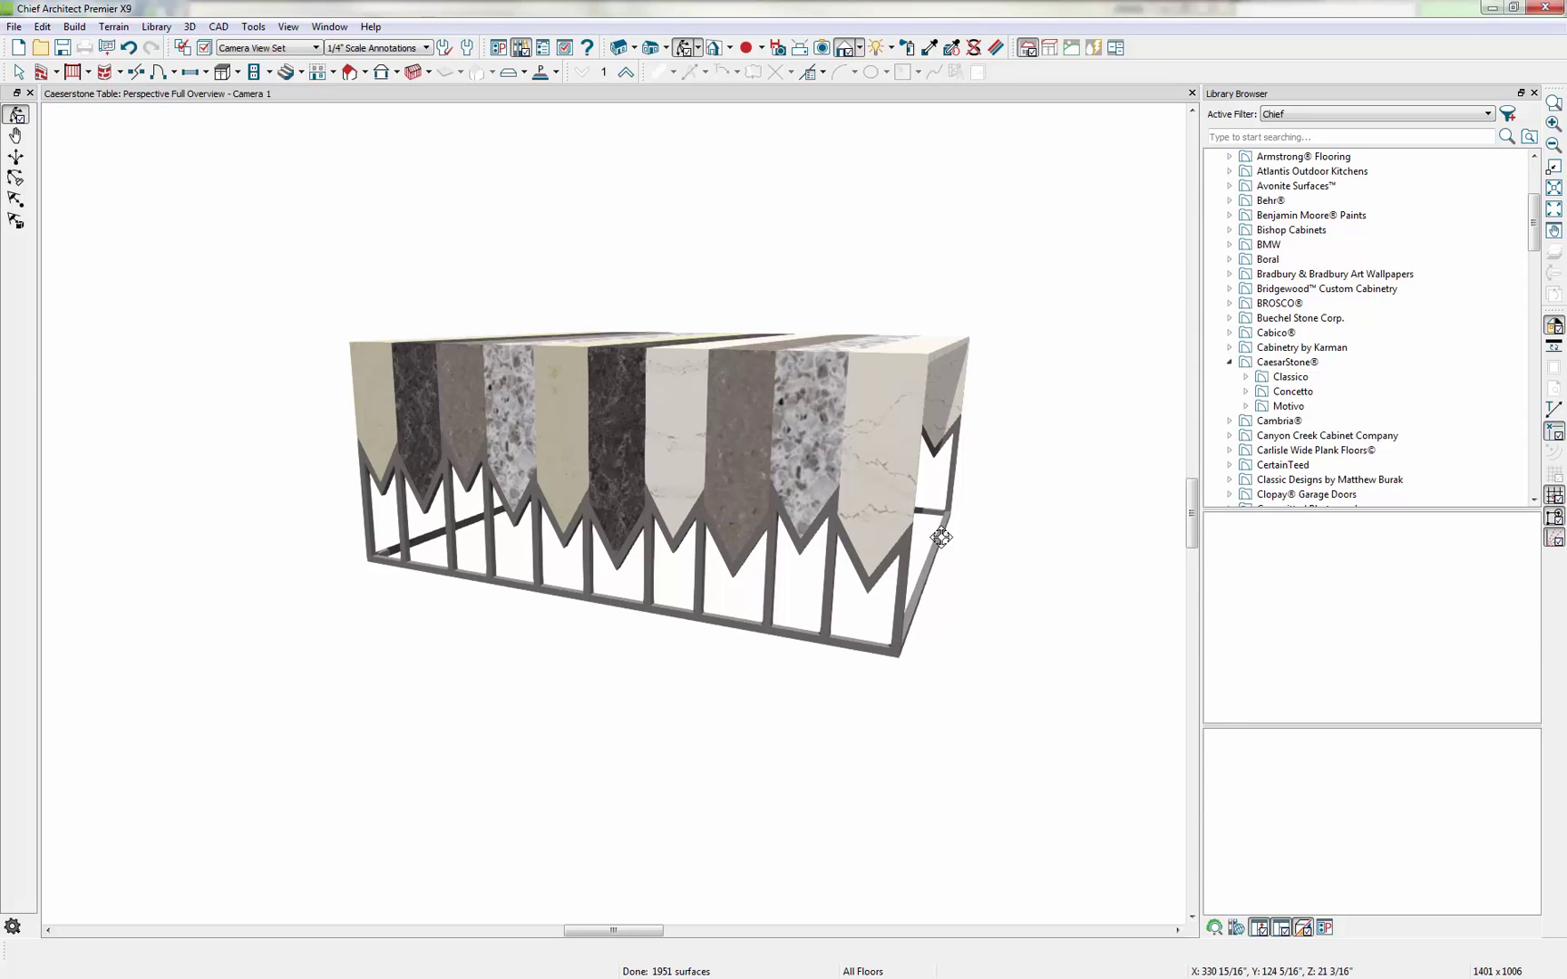
pyautogui.moveTo(941, 536); pyautogui.dragTo(823, 464)
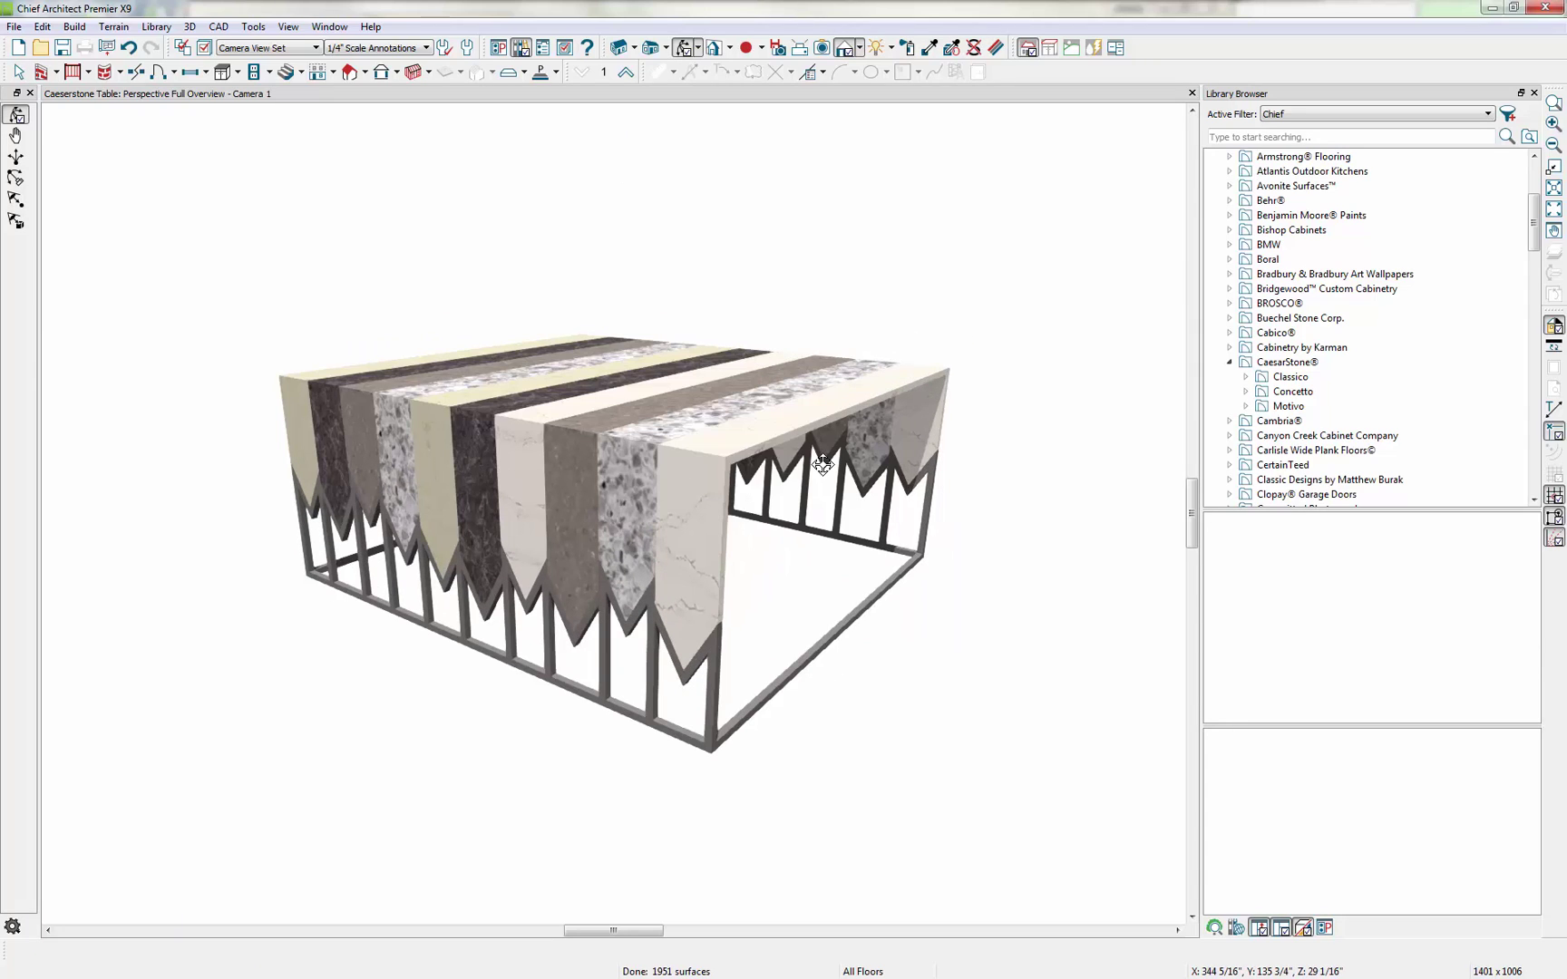
pyautogui.click(19, 50)
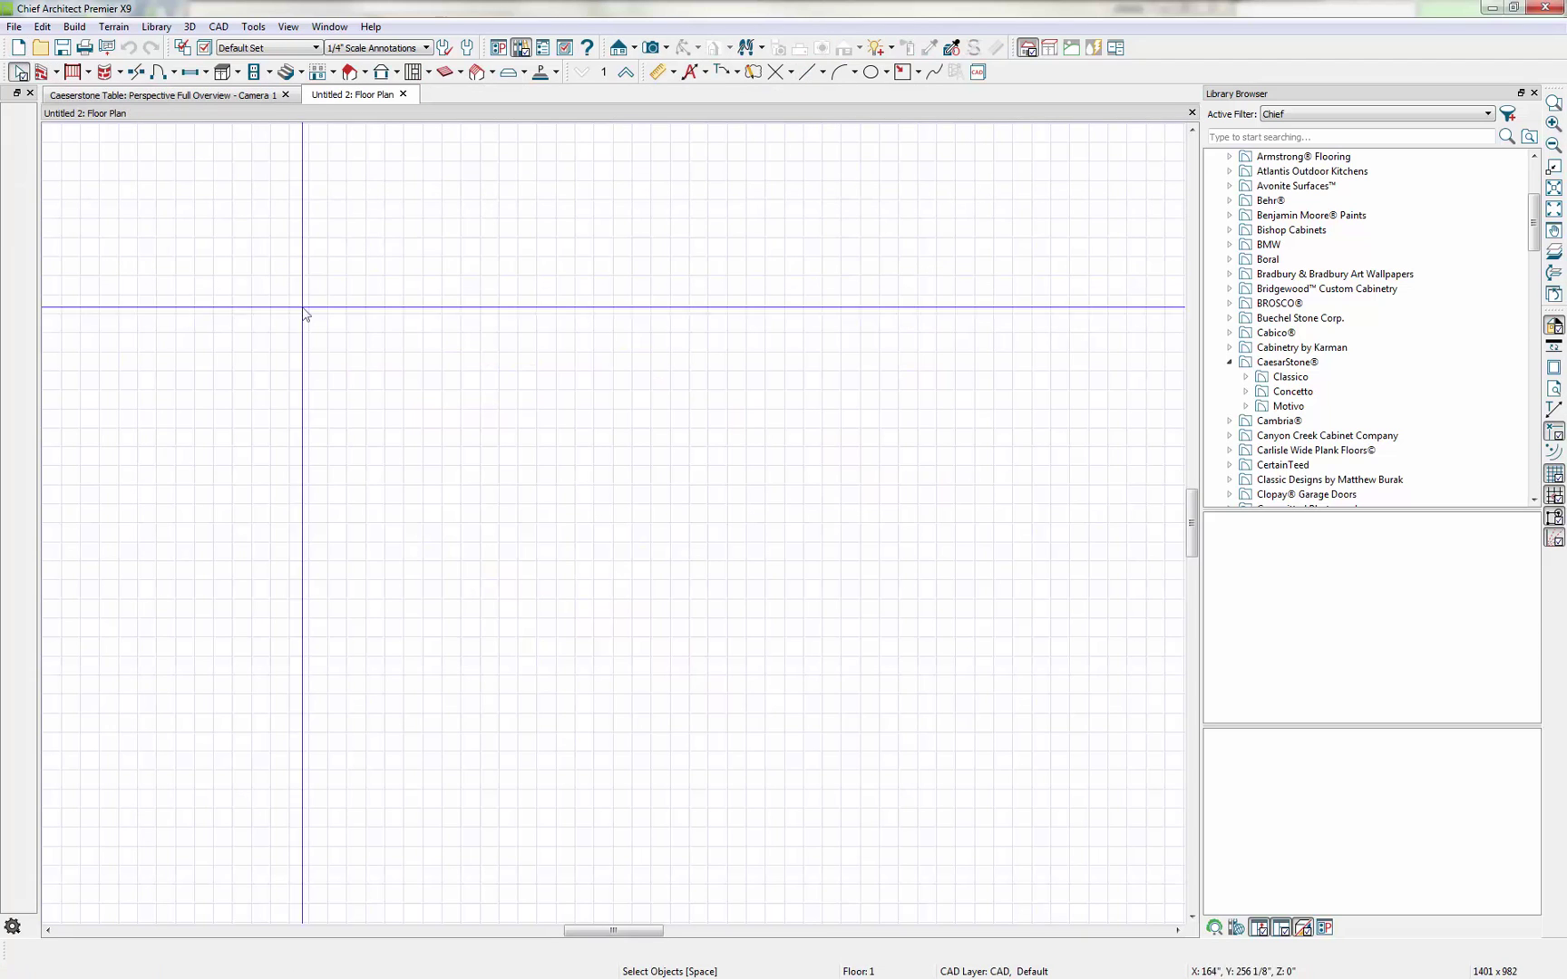
# Zoom into the empty Untitled 2 floor plan grid.
pyautogui.scroll(3, 519, 490)
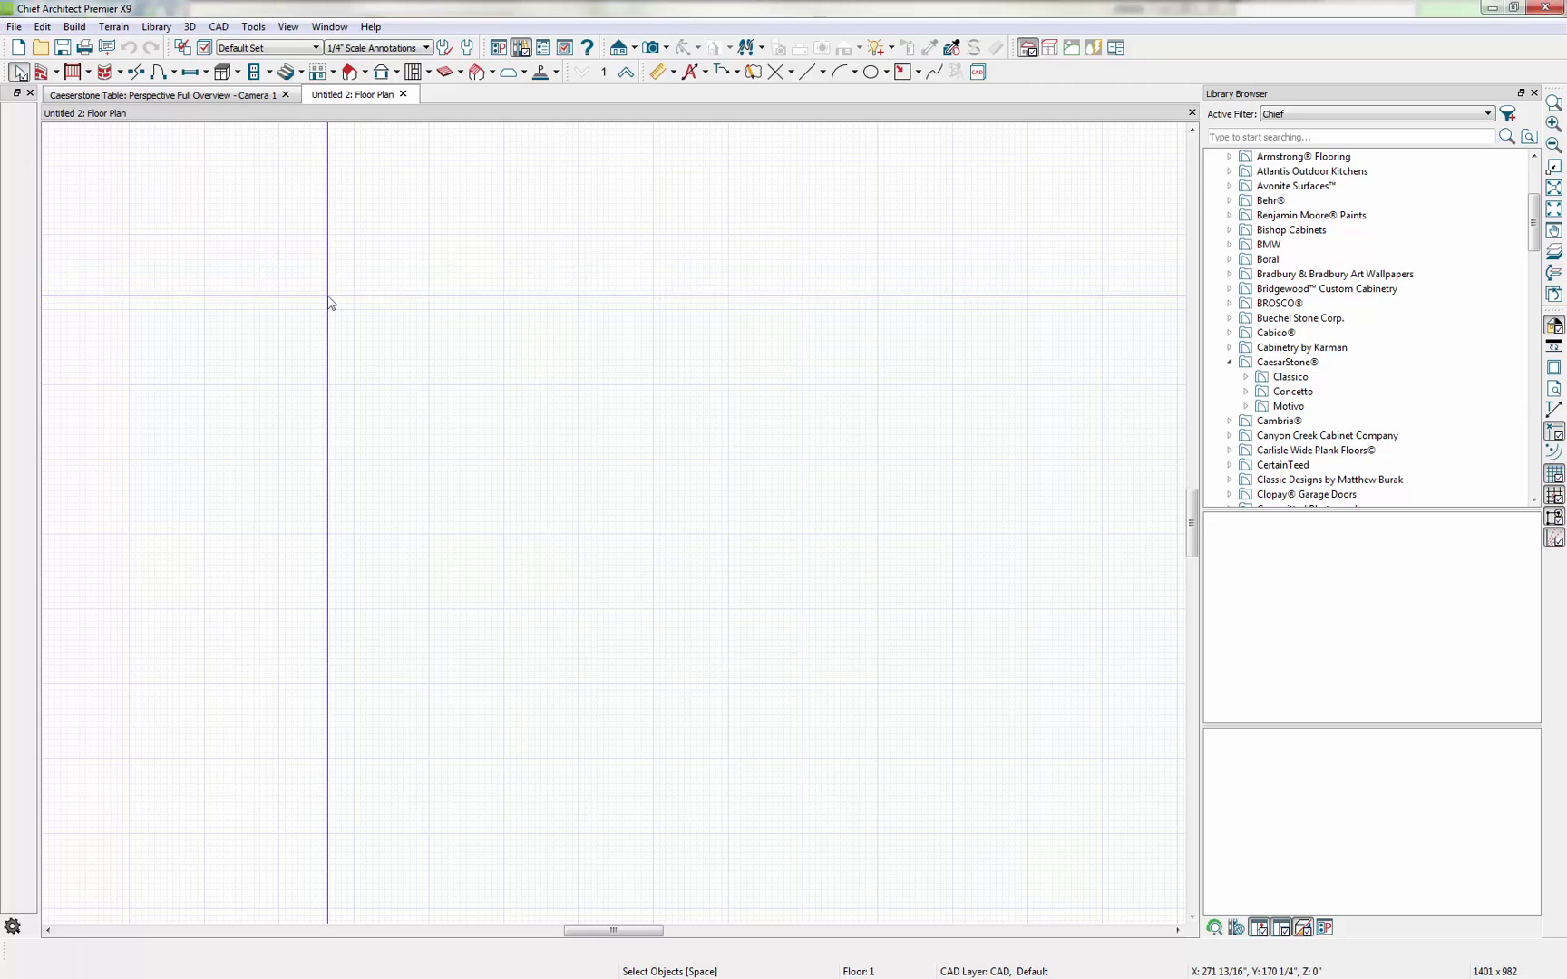
pyautogui.scroll(2, 324, 262)
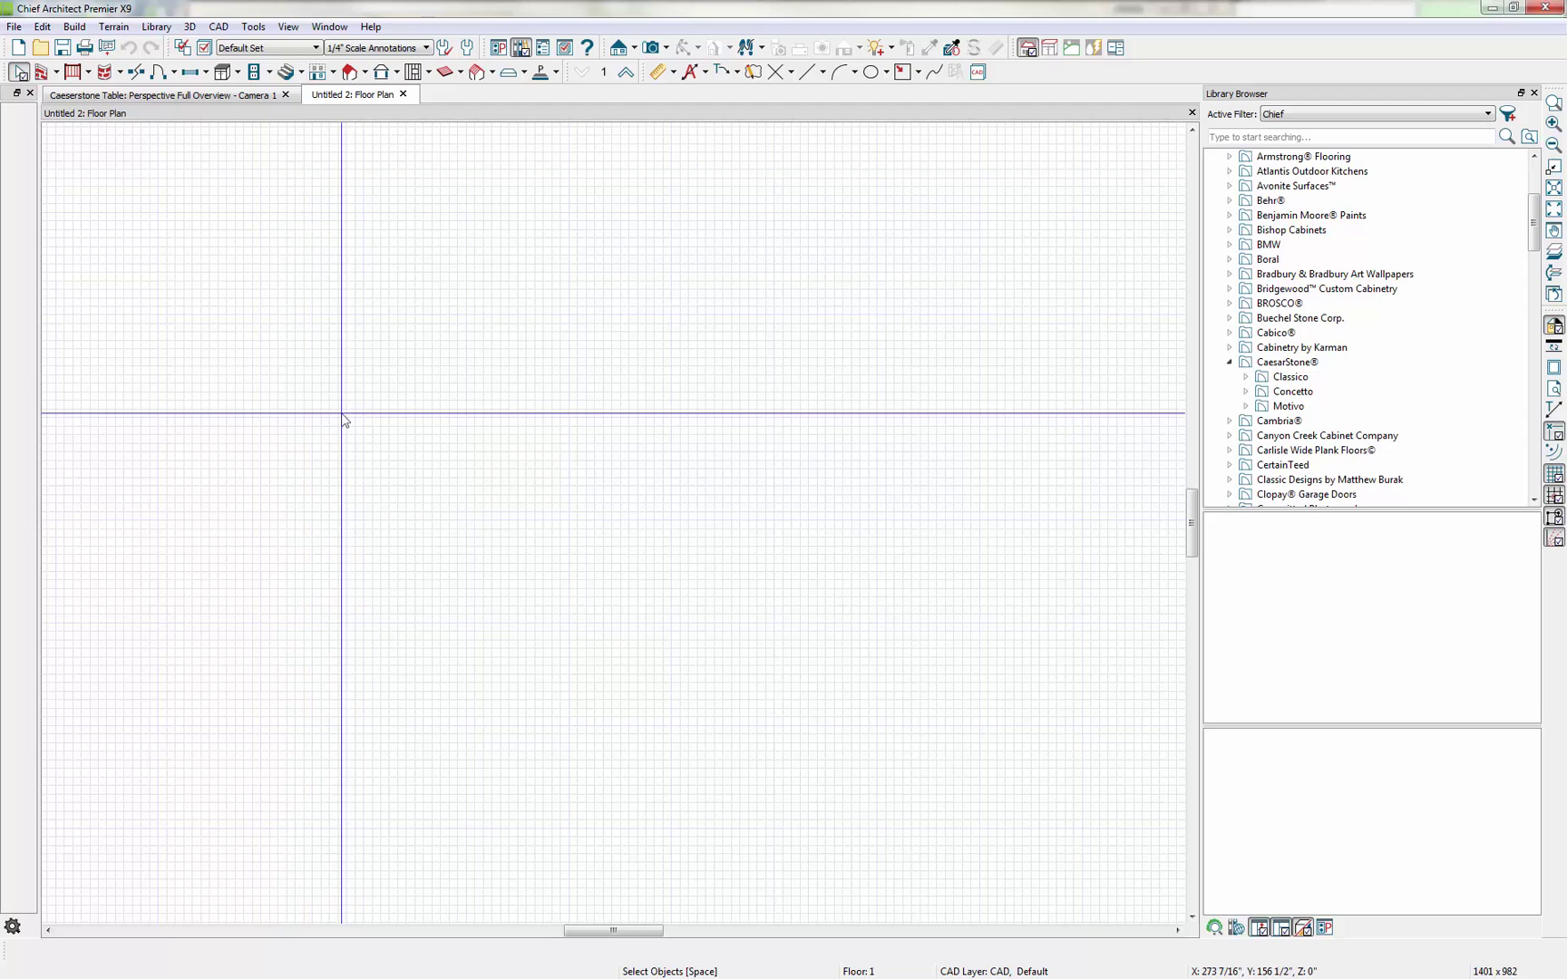
# Draw a thin rectangular polyline solid and change its length to 40".
pyautogui.click(541, 72)
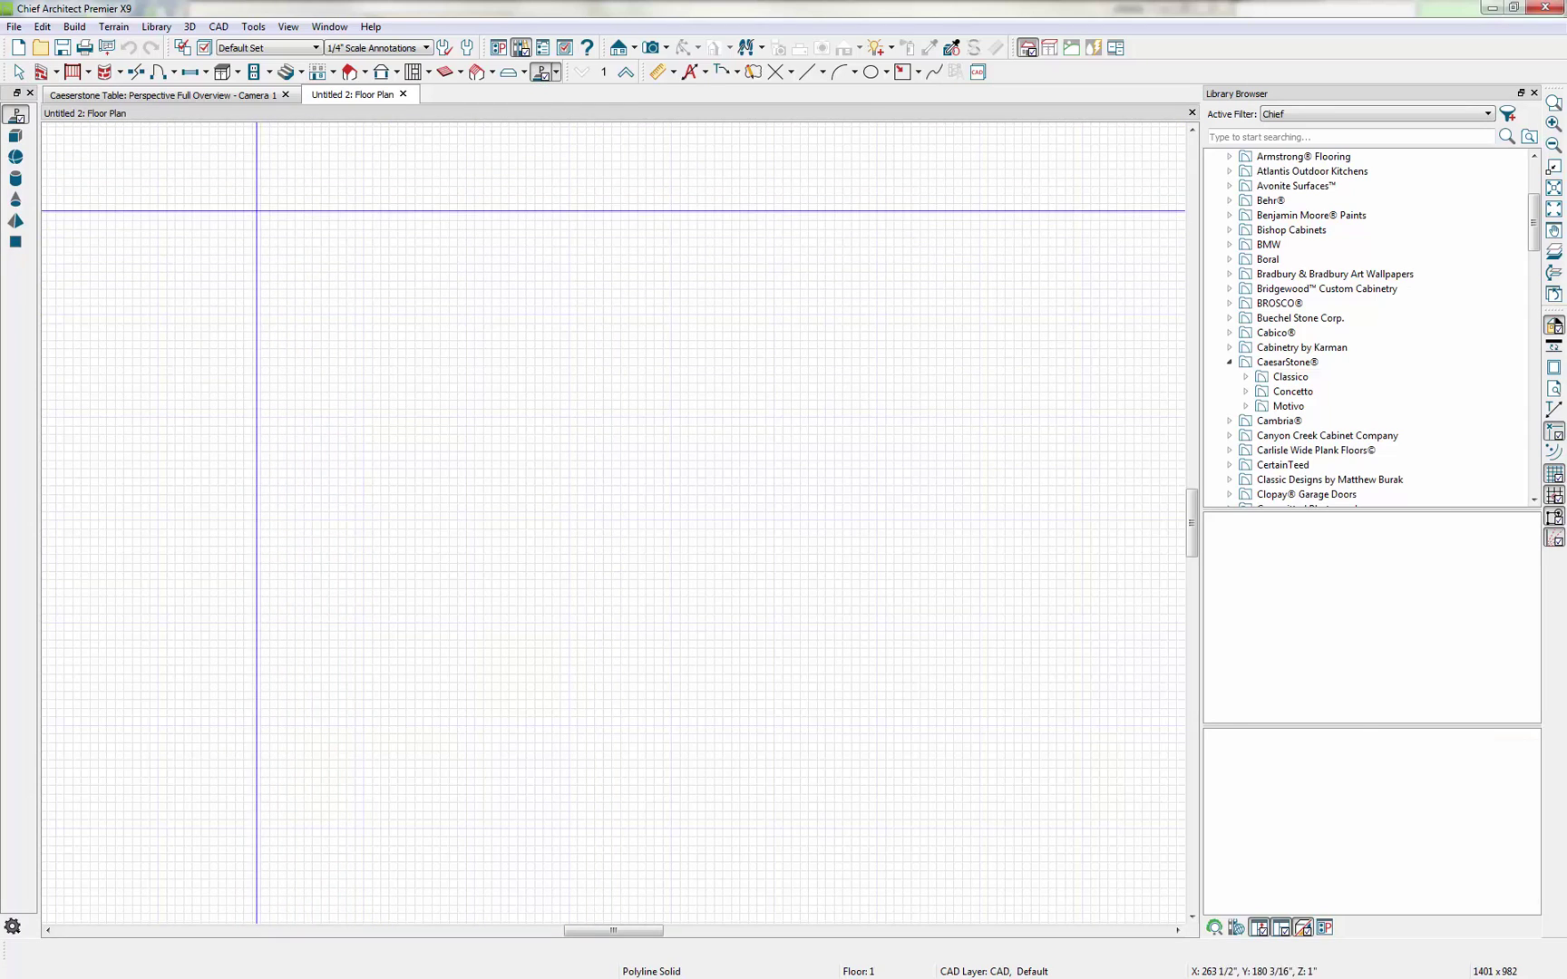
pyautogui.moveTo(287, 255); pyautogui.dragTo(321, 588)
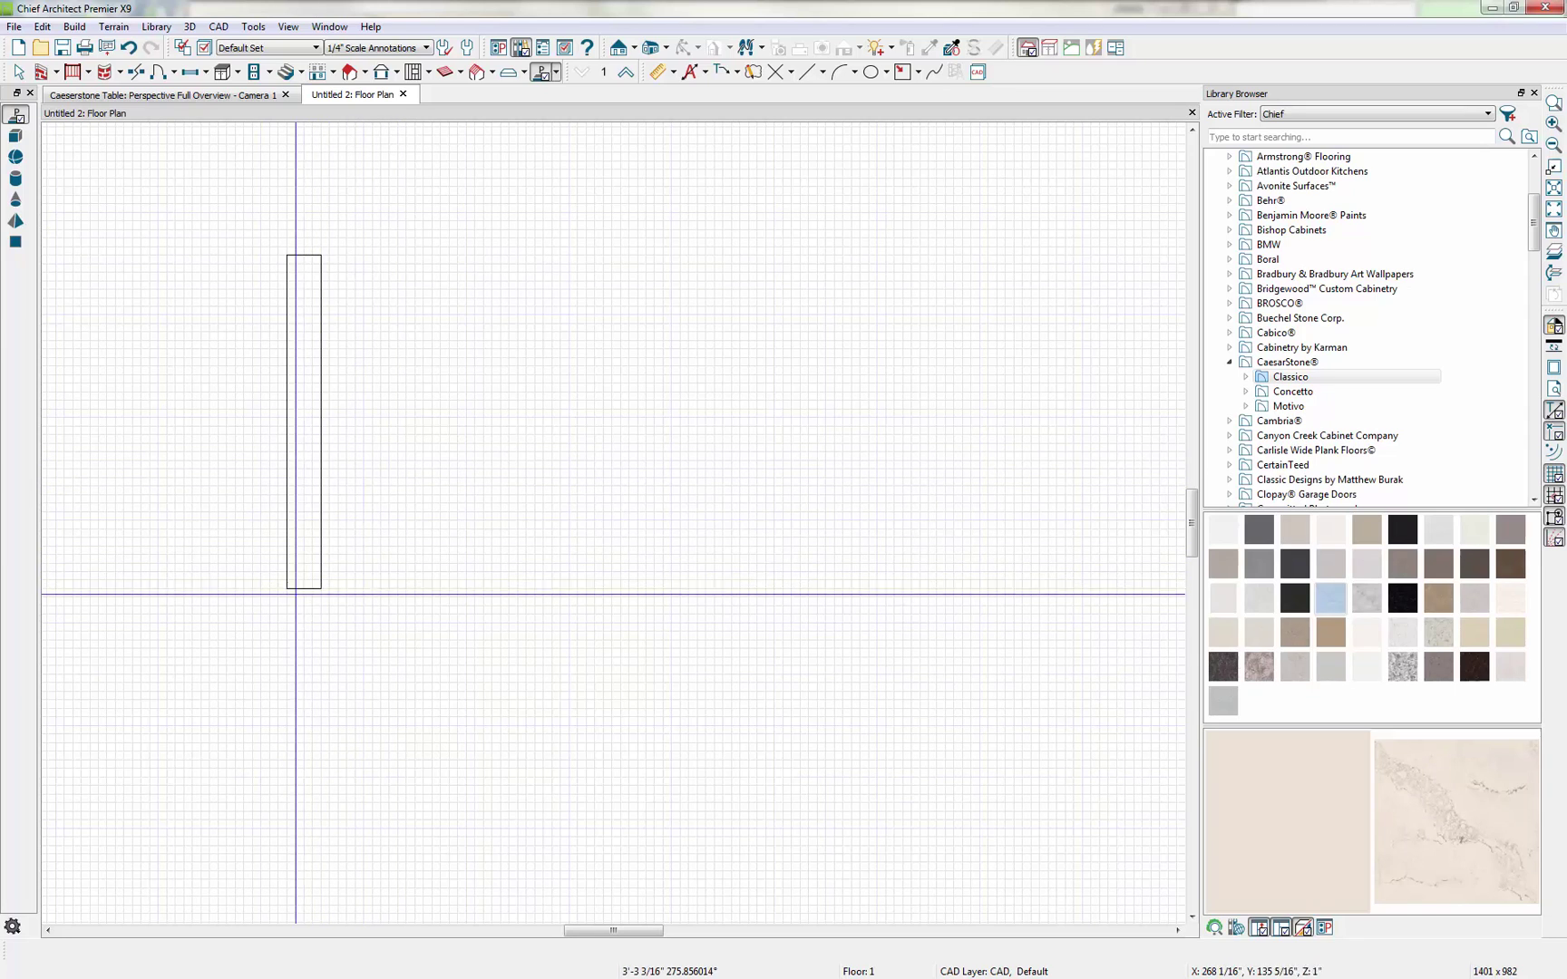
pyautogui.click(299, 589)
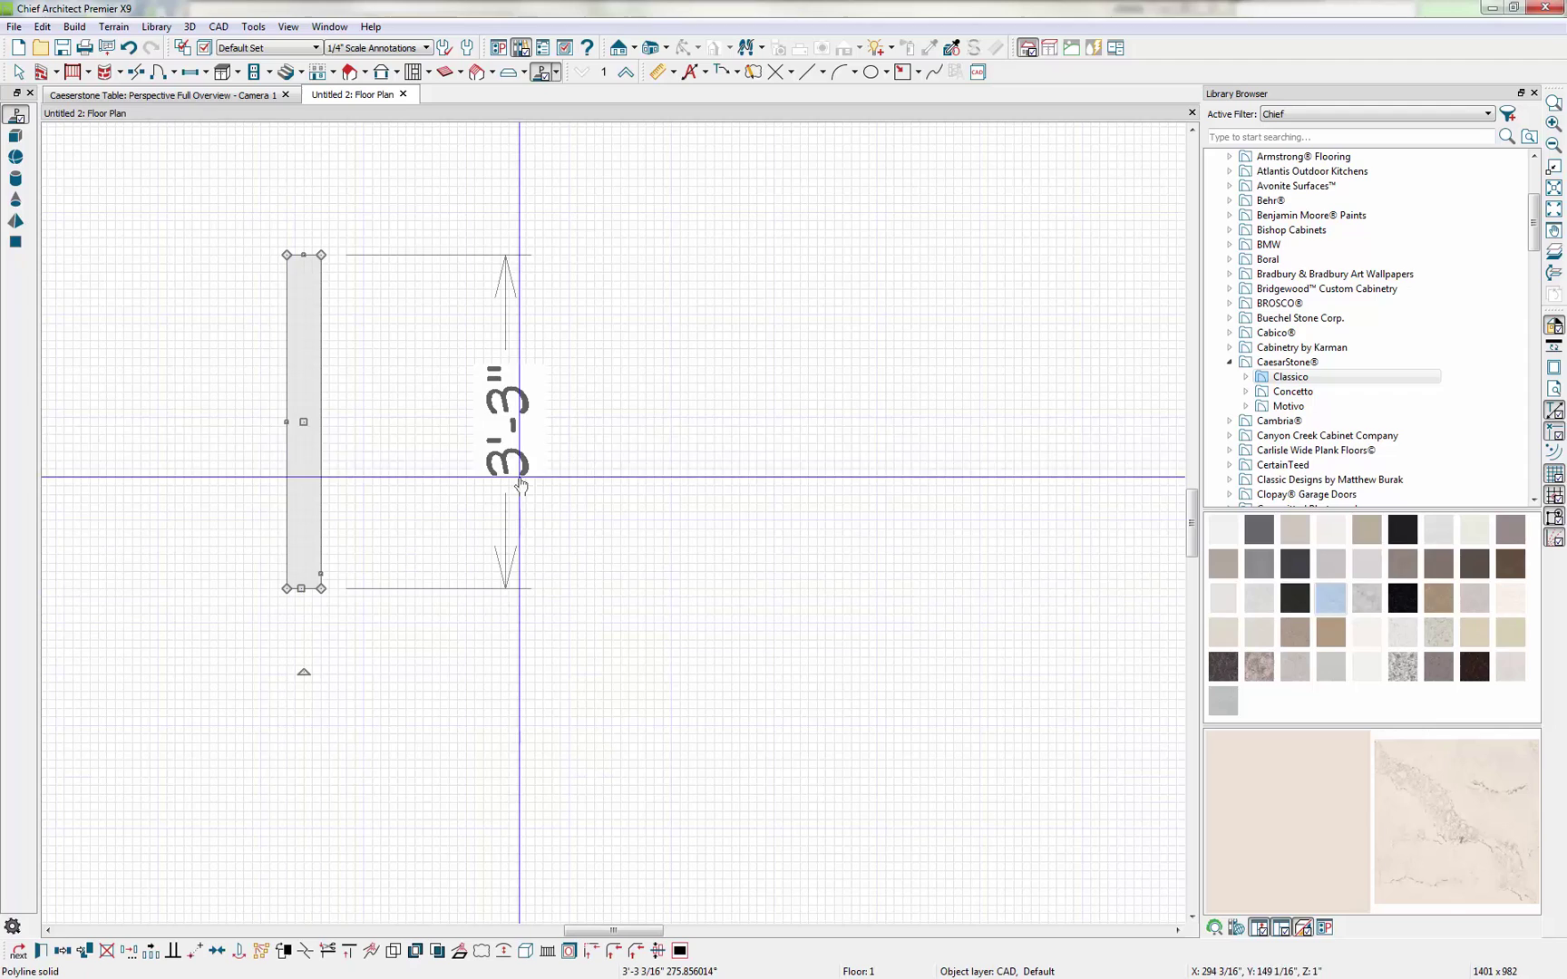
pyautogui.click(504, 420)
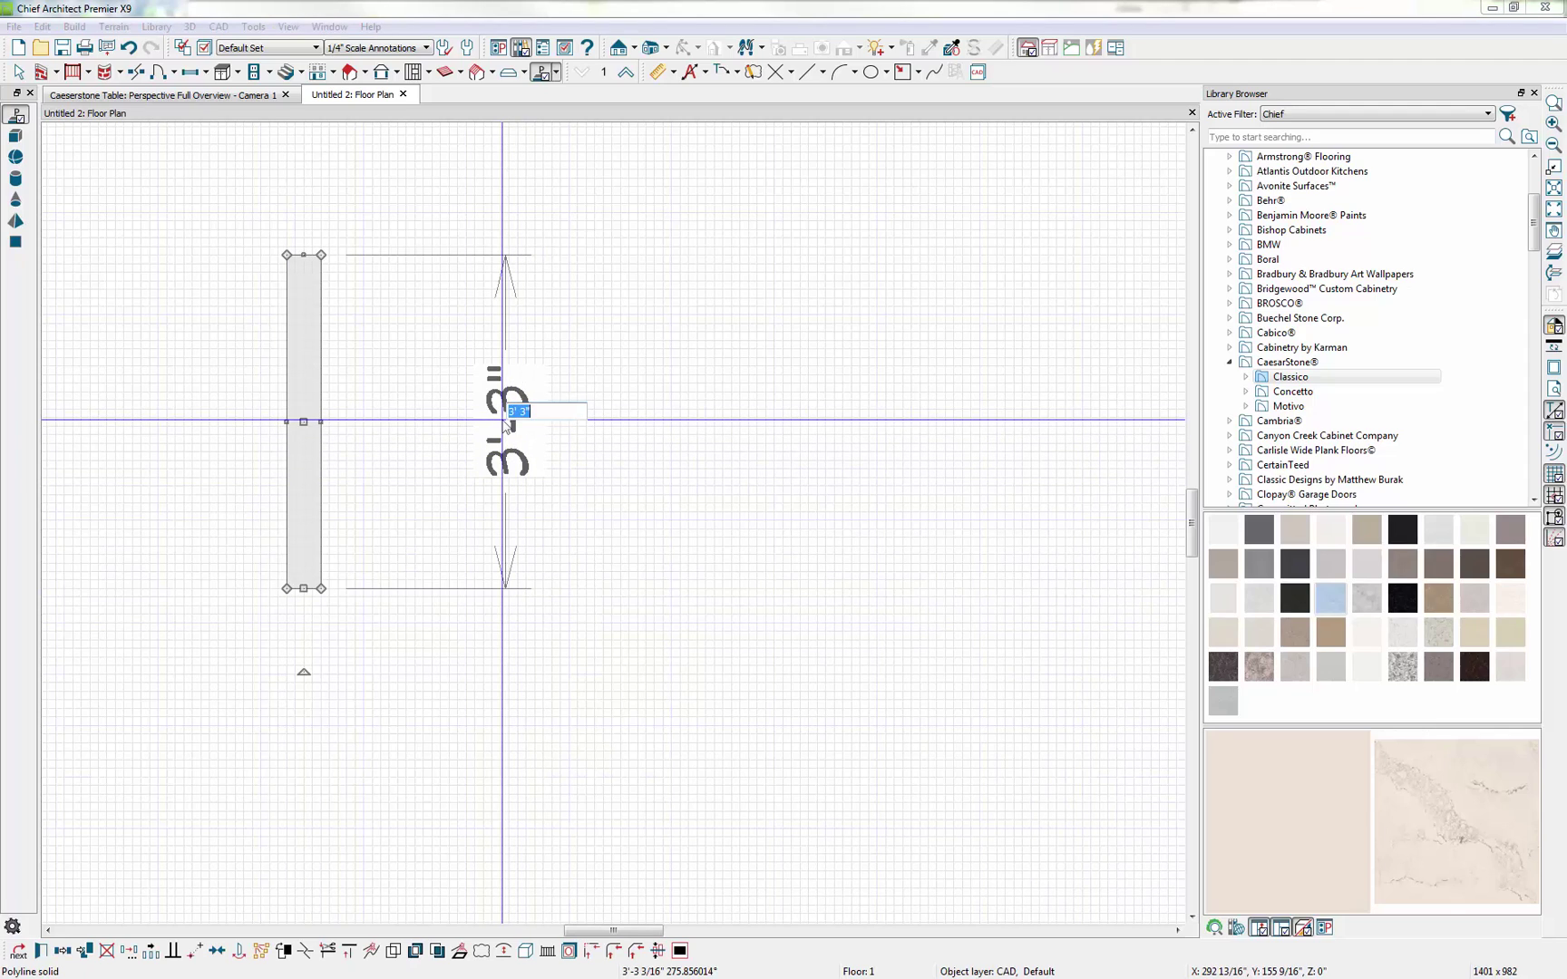
pyautogui.write('40')
pyautogui.press('Return')
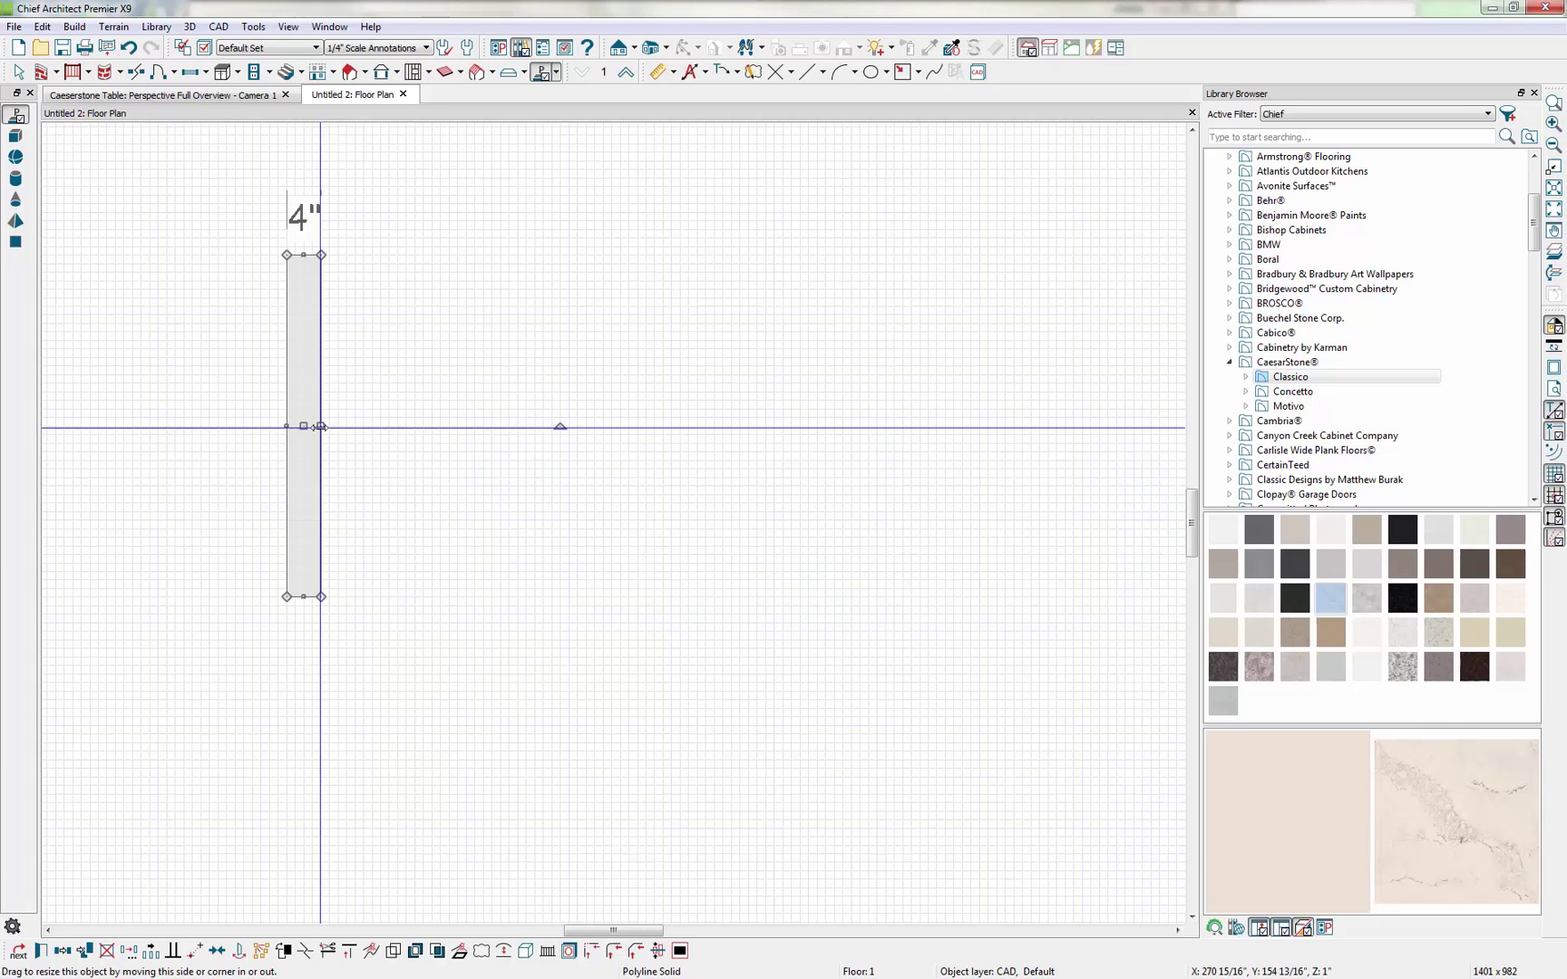
# Give the slat a .5 thickness with its top at 14" above the finished floor.
pyautogui.doubleClick(311, 505)
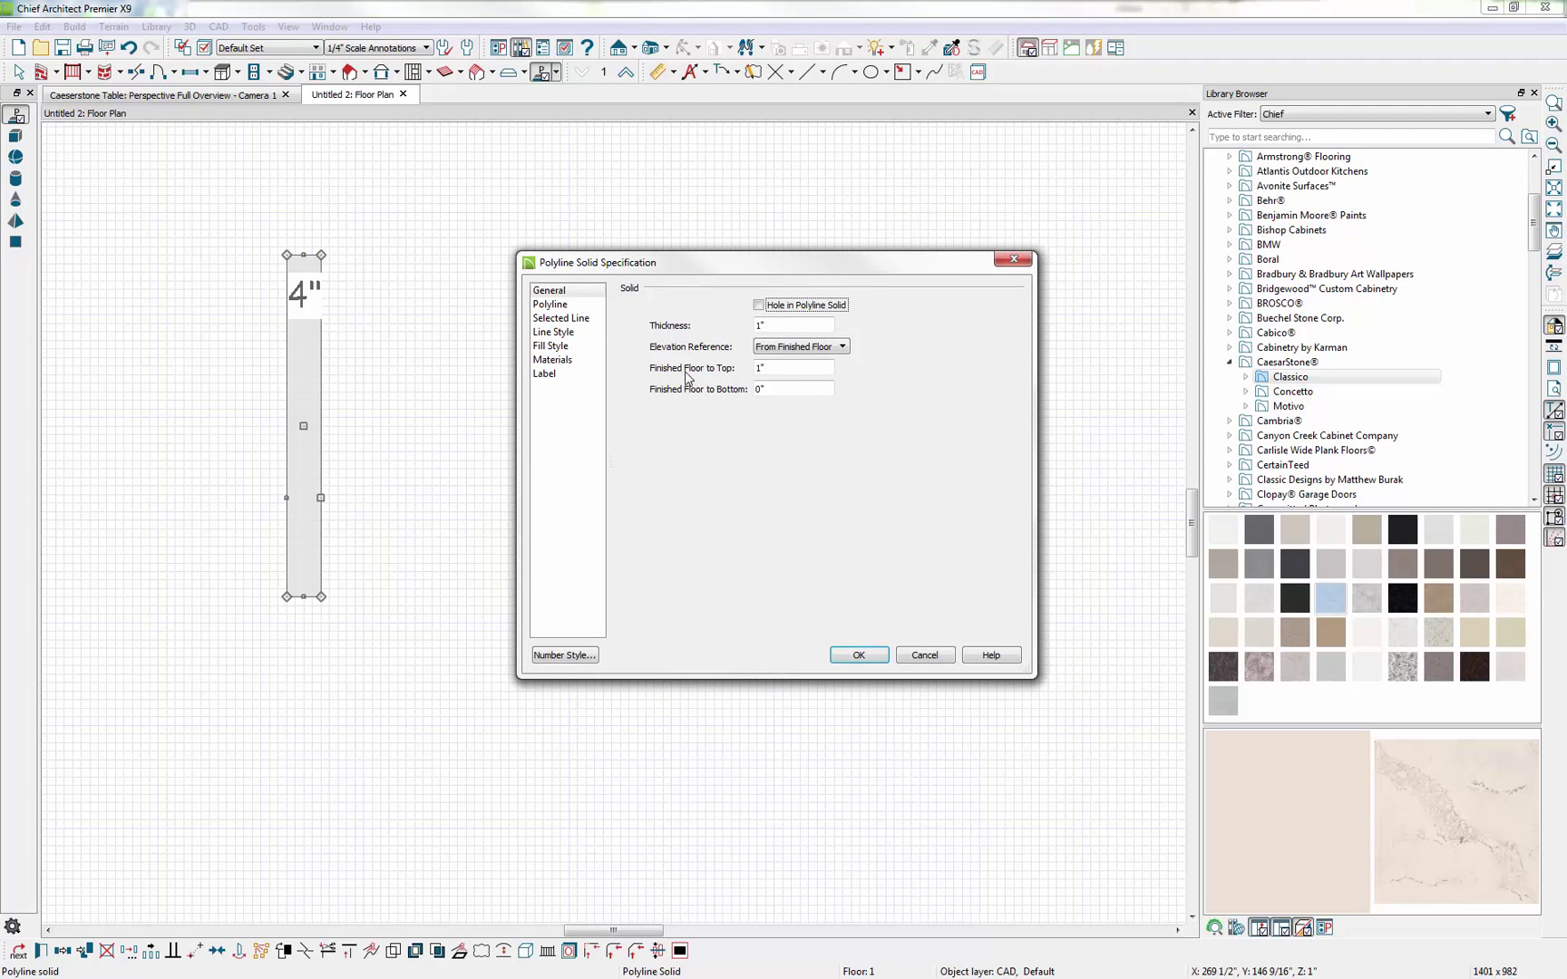
pyautogui.doubleClick(774, 369)
pyautogui.hotkey('shift', 'Tab')
pyautogui.hotkey('shift', 'Tab')
pyautogui.click(859, 655)
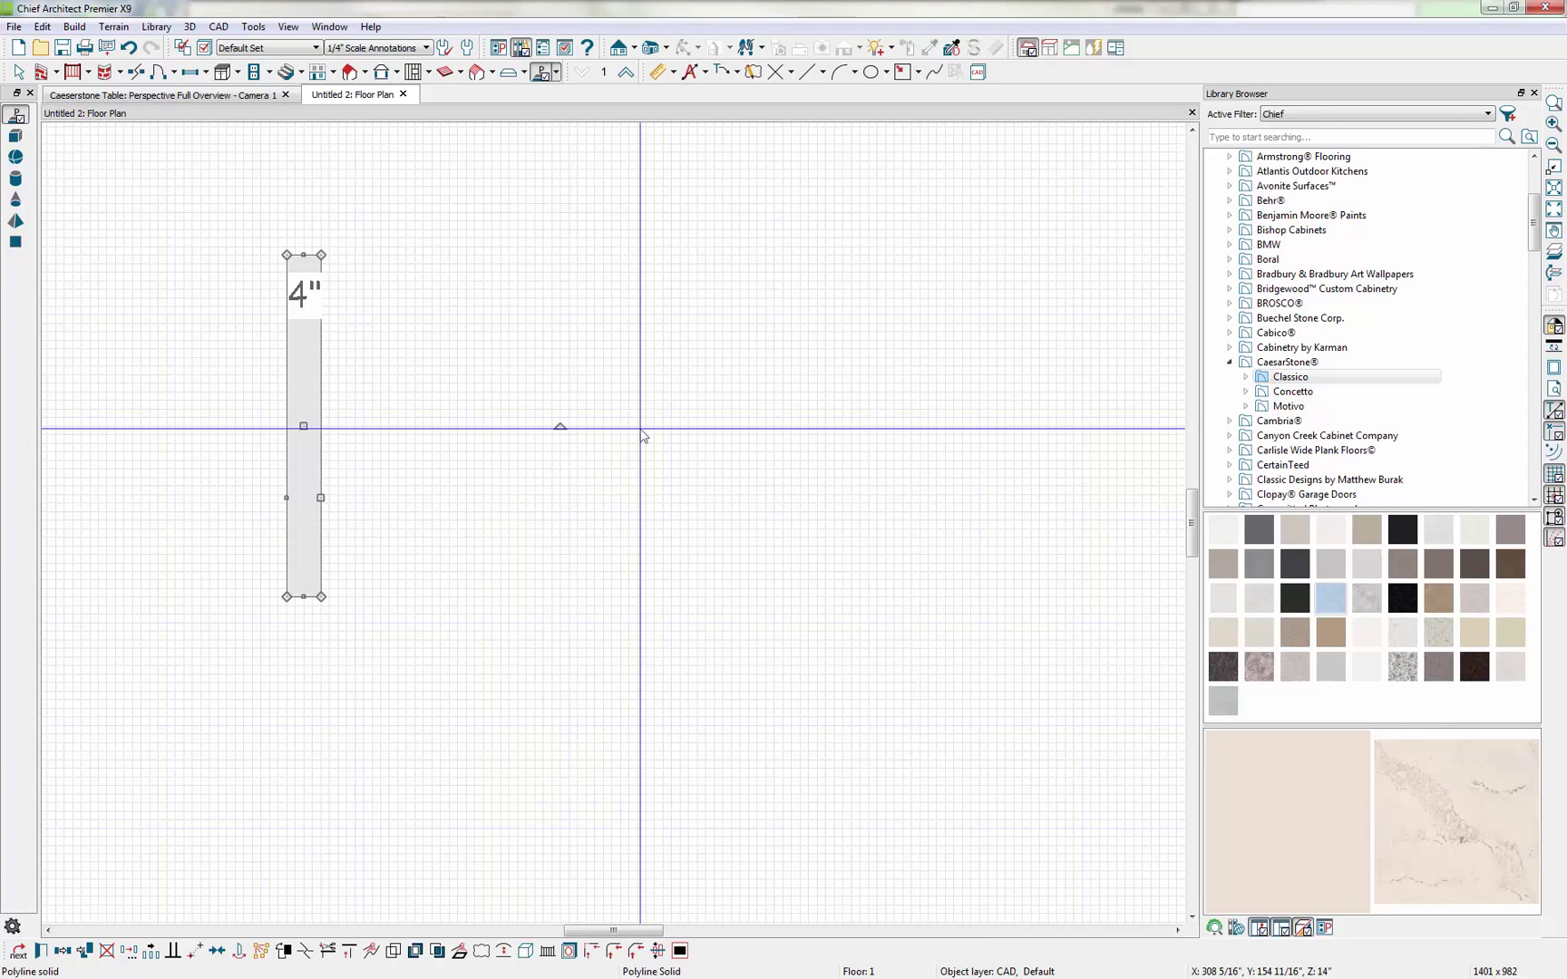
# Replicate the slat into nine slats 4" apart along X and view the perspective full overview.
pyautogui.click(129, 951)
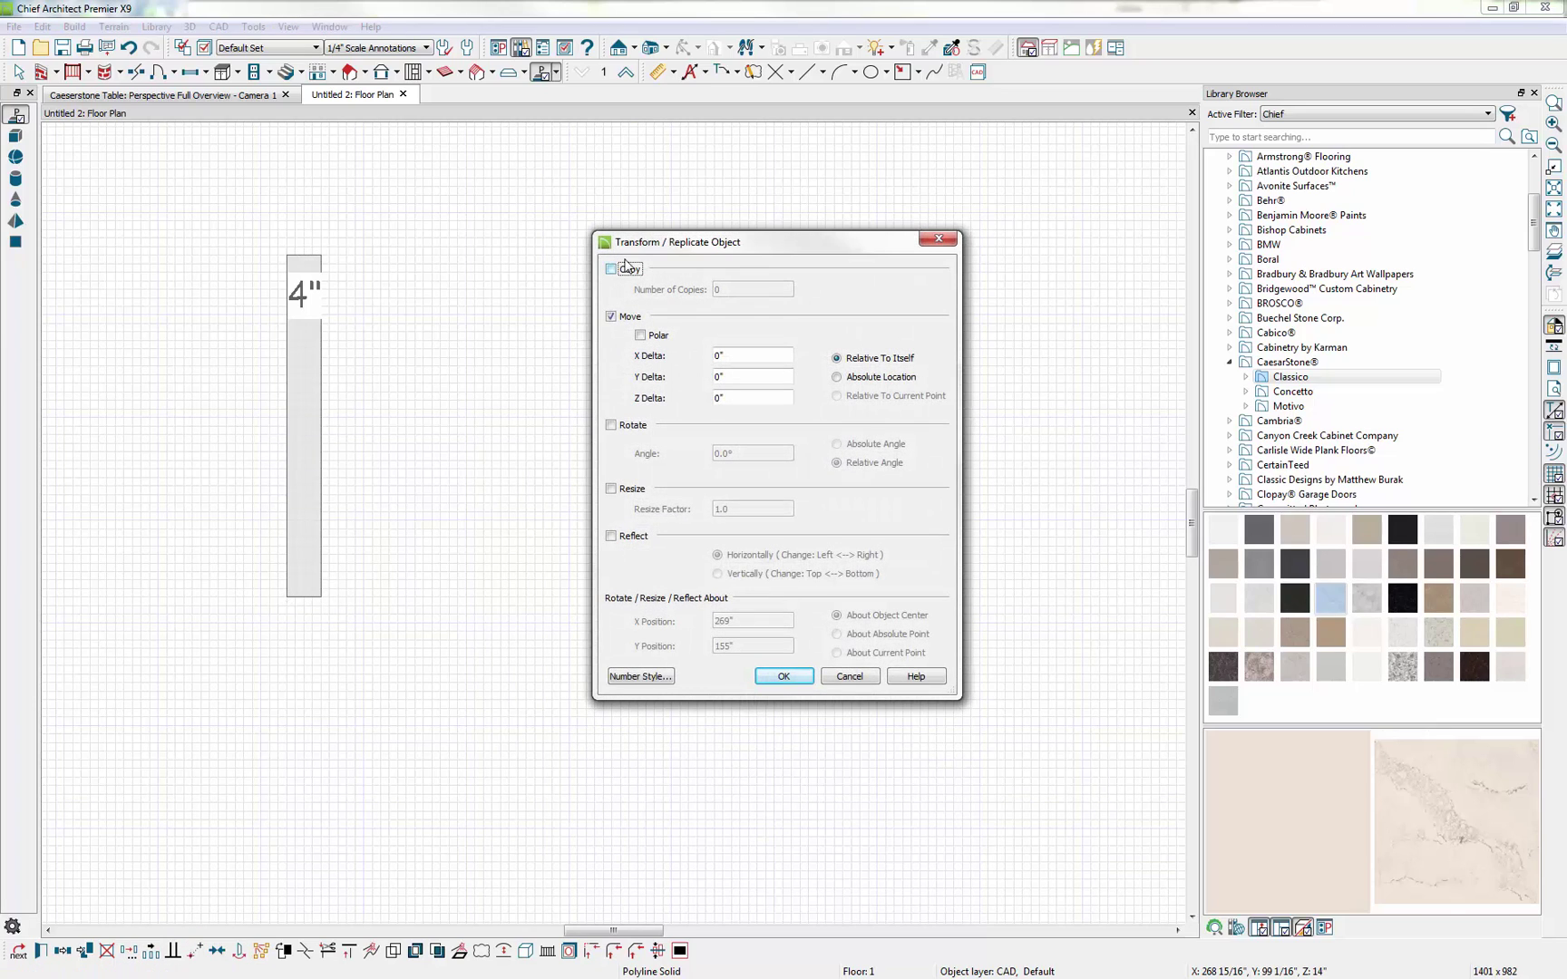
pyautogui.click(615, 271)
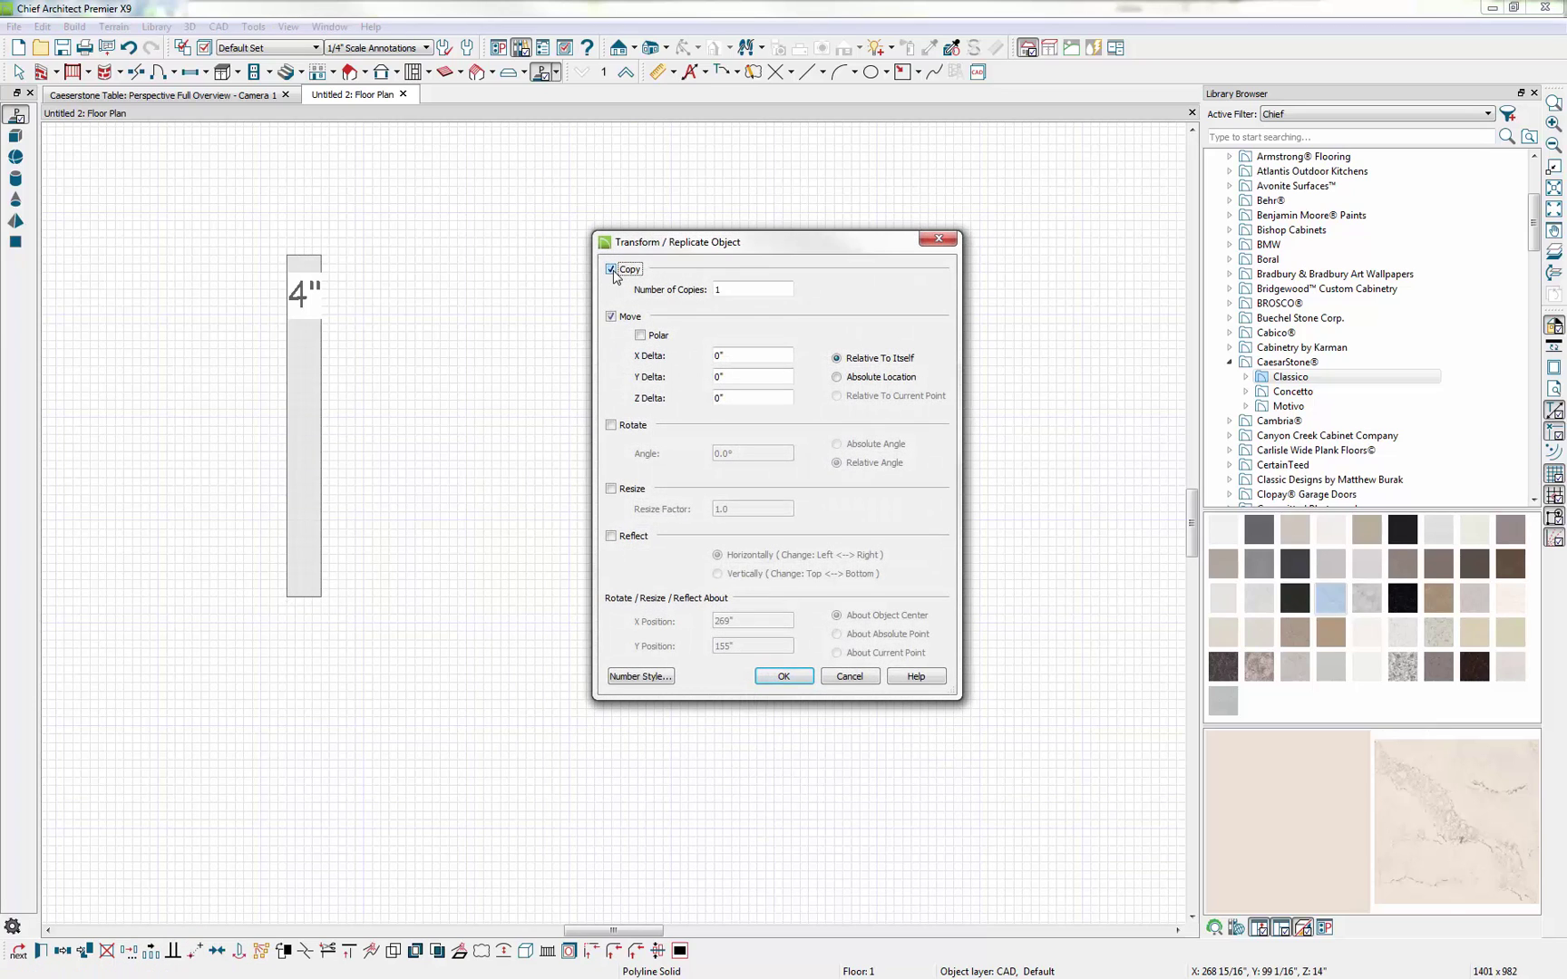
pyautogui.doubleClick(717, 289)
pyautogui.doubleClick(735, 355)
pyautogui.click(785, 676)
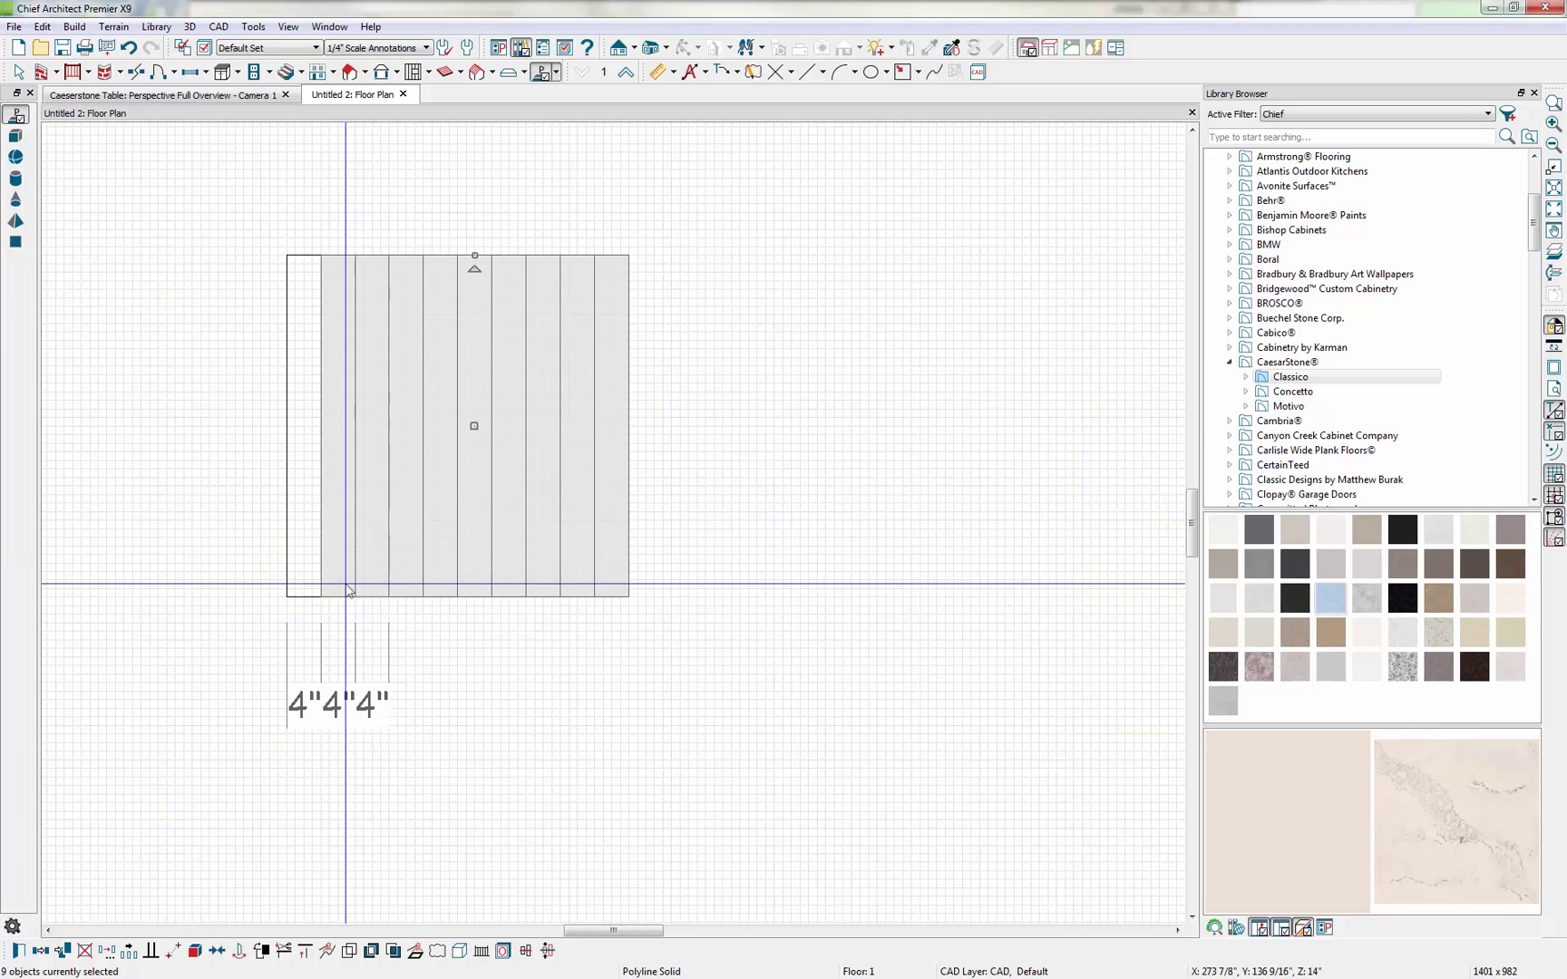
pyautogui.click(651, 50)
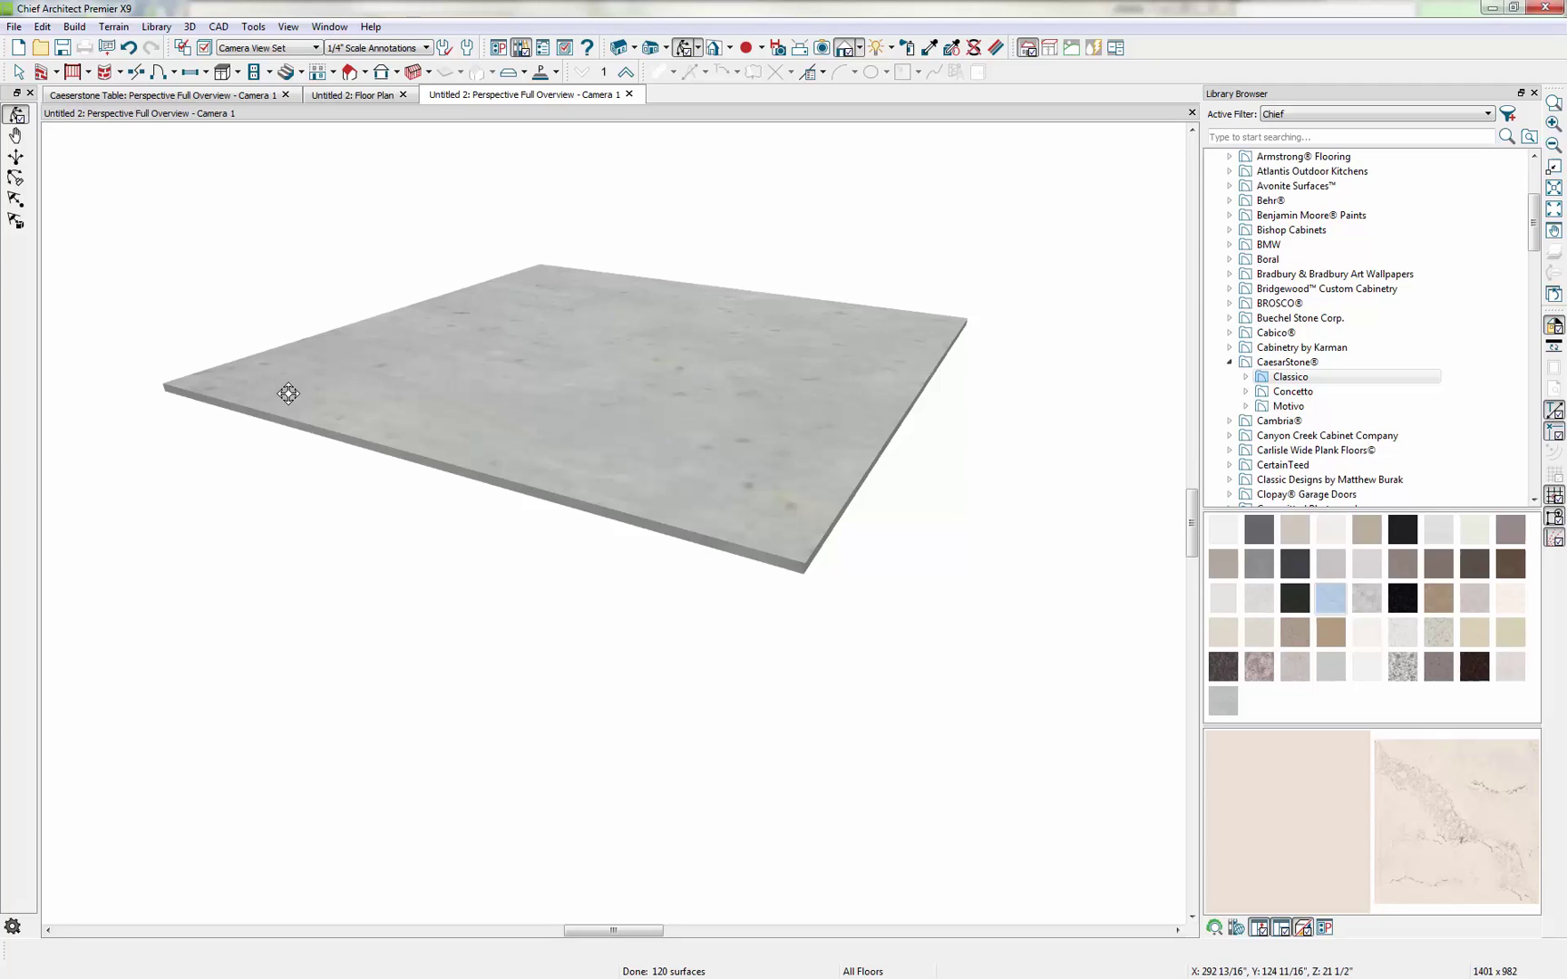
# Paint two slab strips with CaesarStone Classico 5220 Dreamy Marfil.
pyautogui.click(1280, 363)
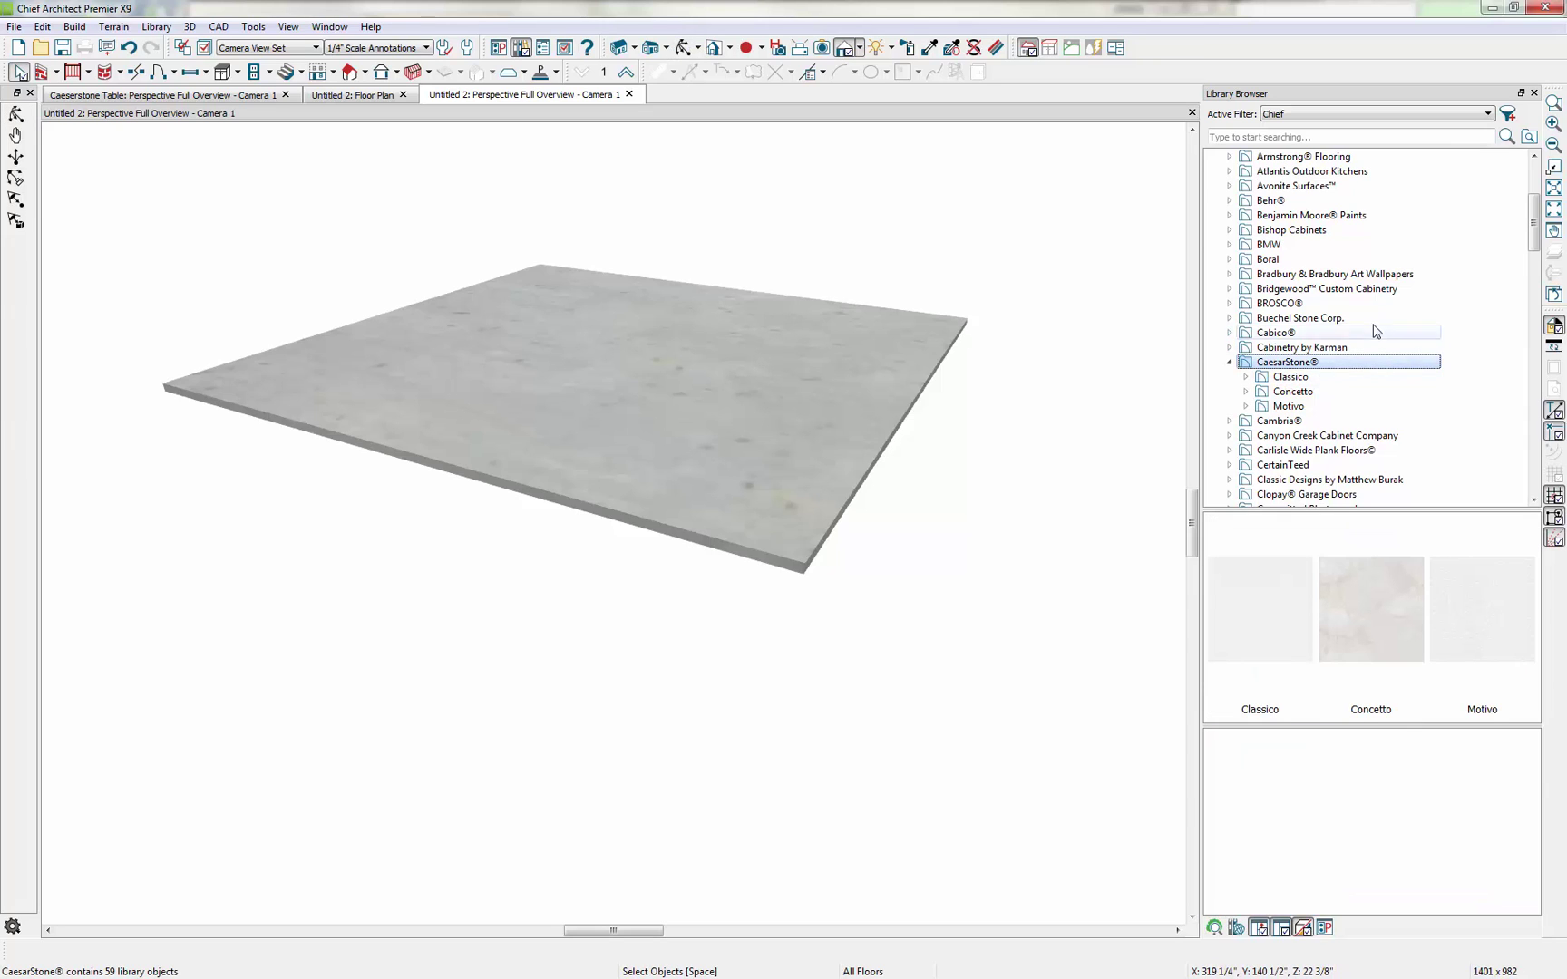
pyautogui.scroll(2, 1374, 312)
pyautogui.scroll(2, 1373, 309)
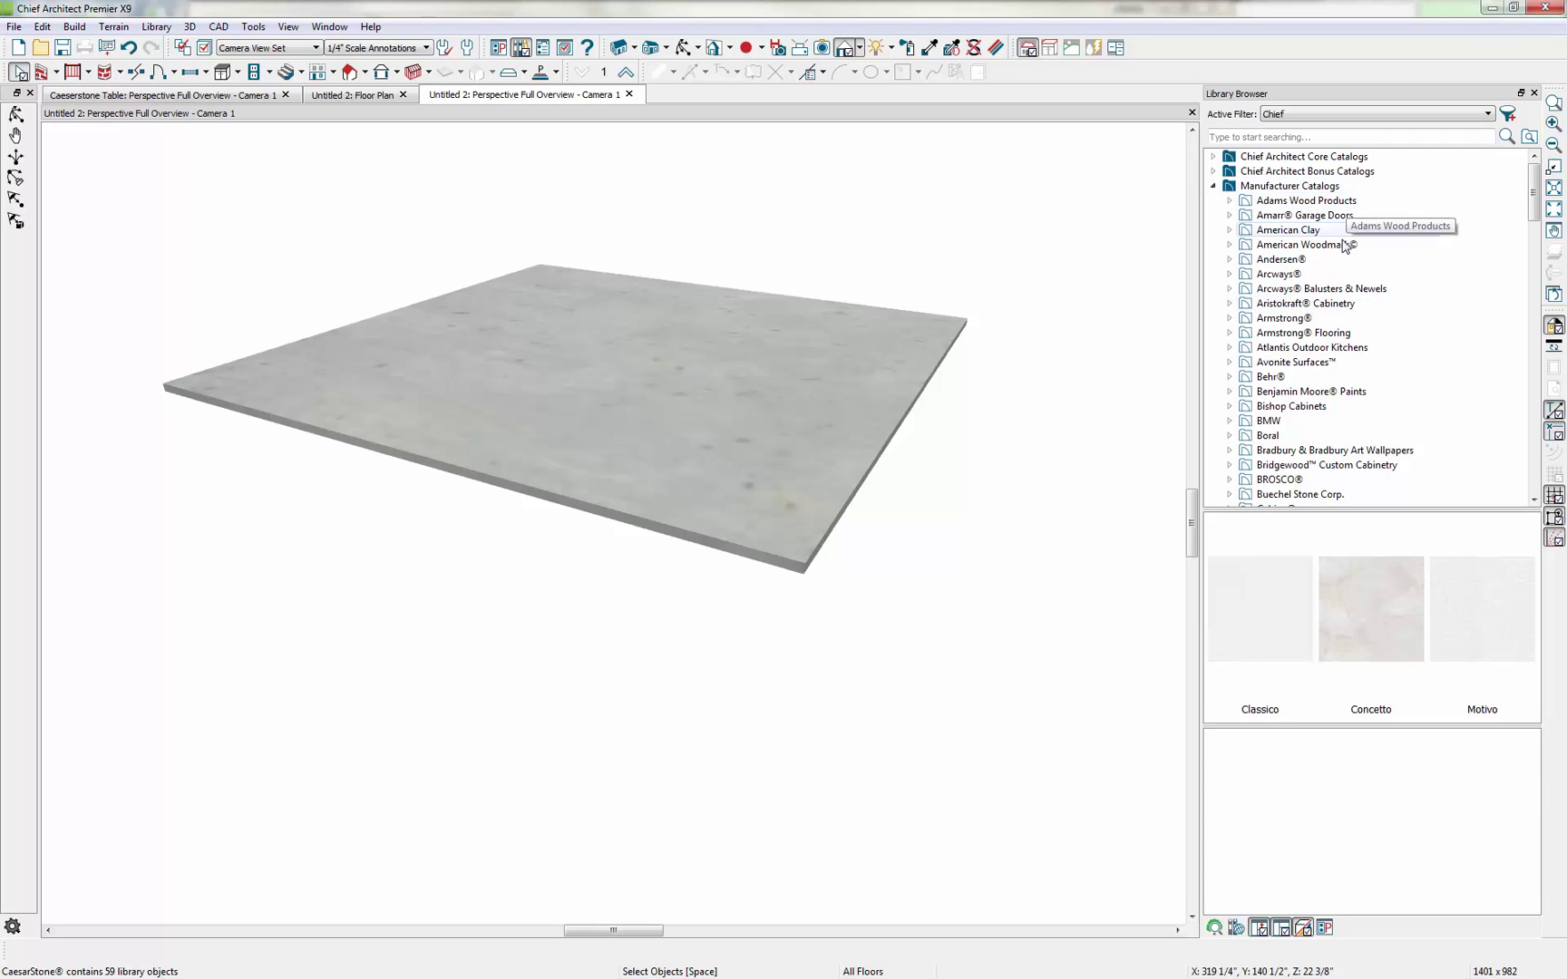
pyautogui.scroll(-2, 1303, 381)
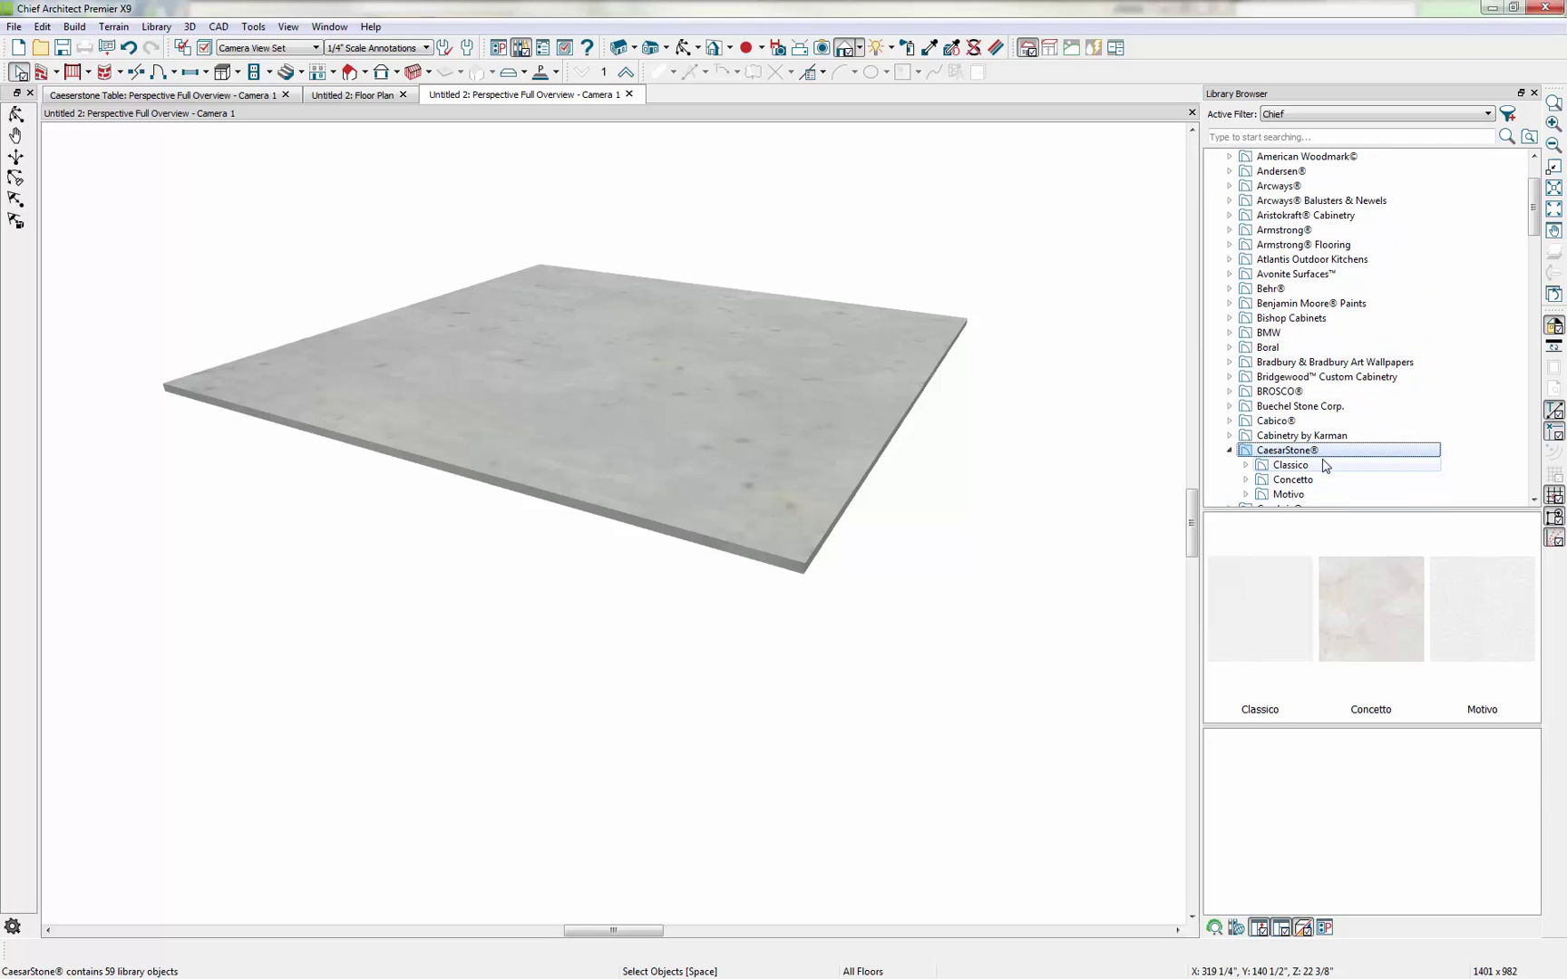
pyautogui.click(1326, 465)
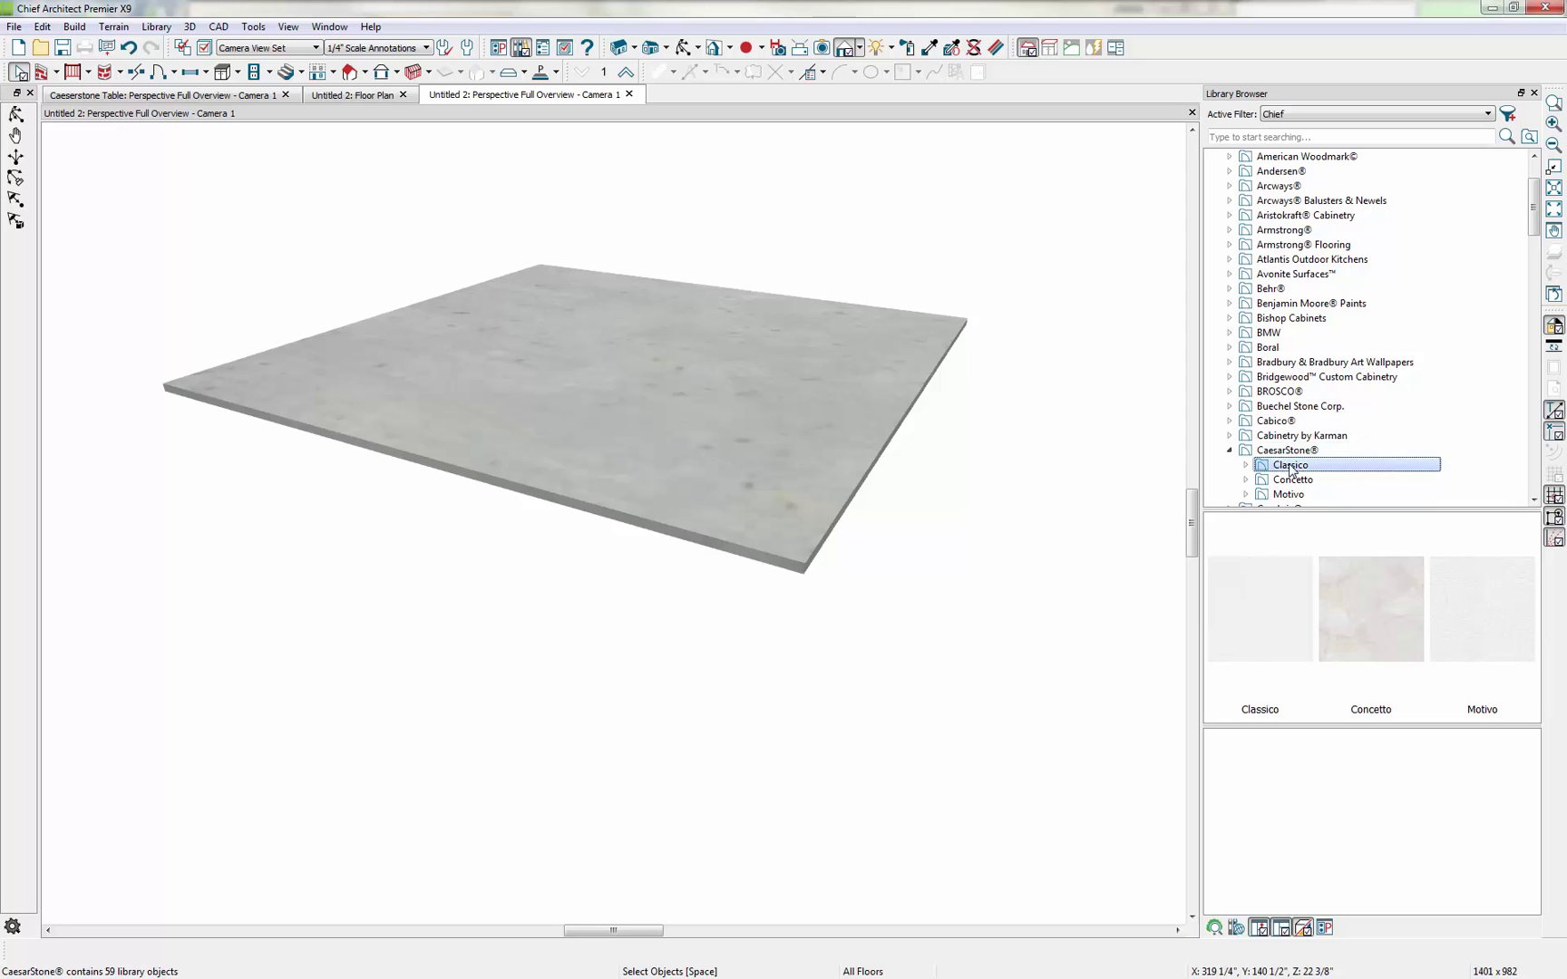
pyautogui.click(1509, 635)
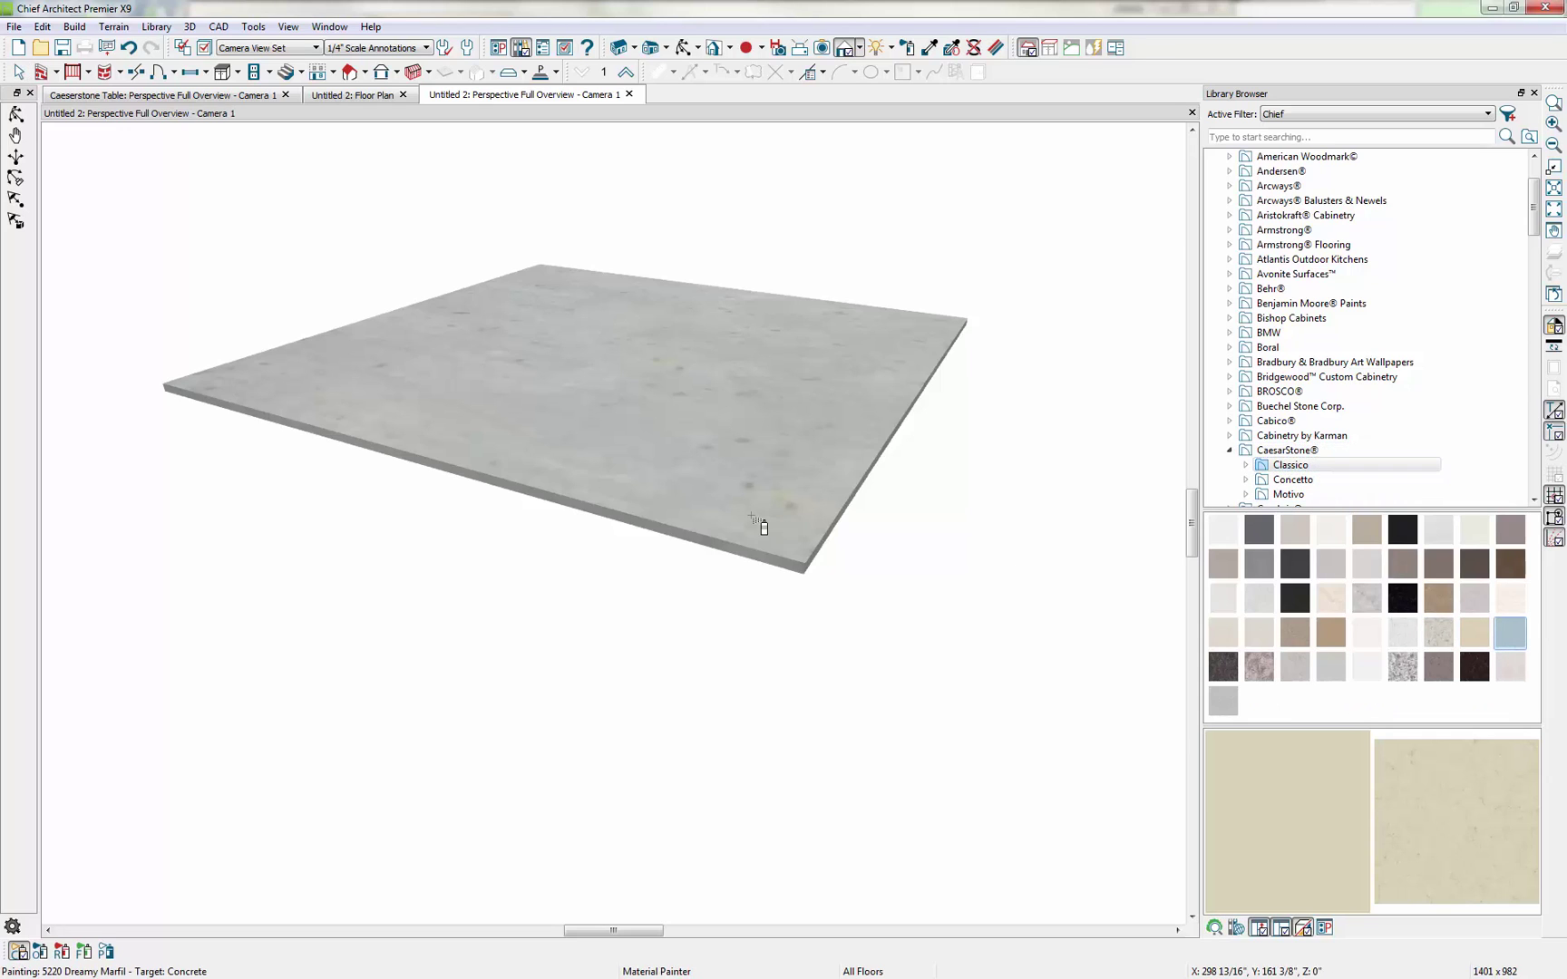
pyautogui.click(795, 531)
pyautogui.click(453, 430)
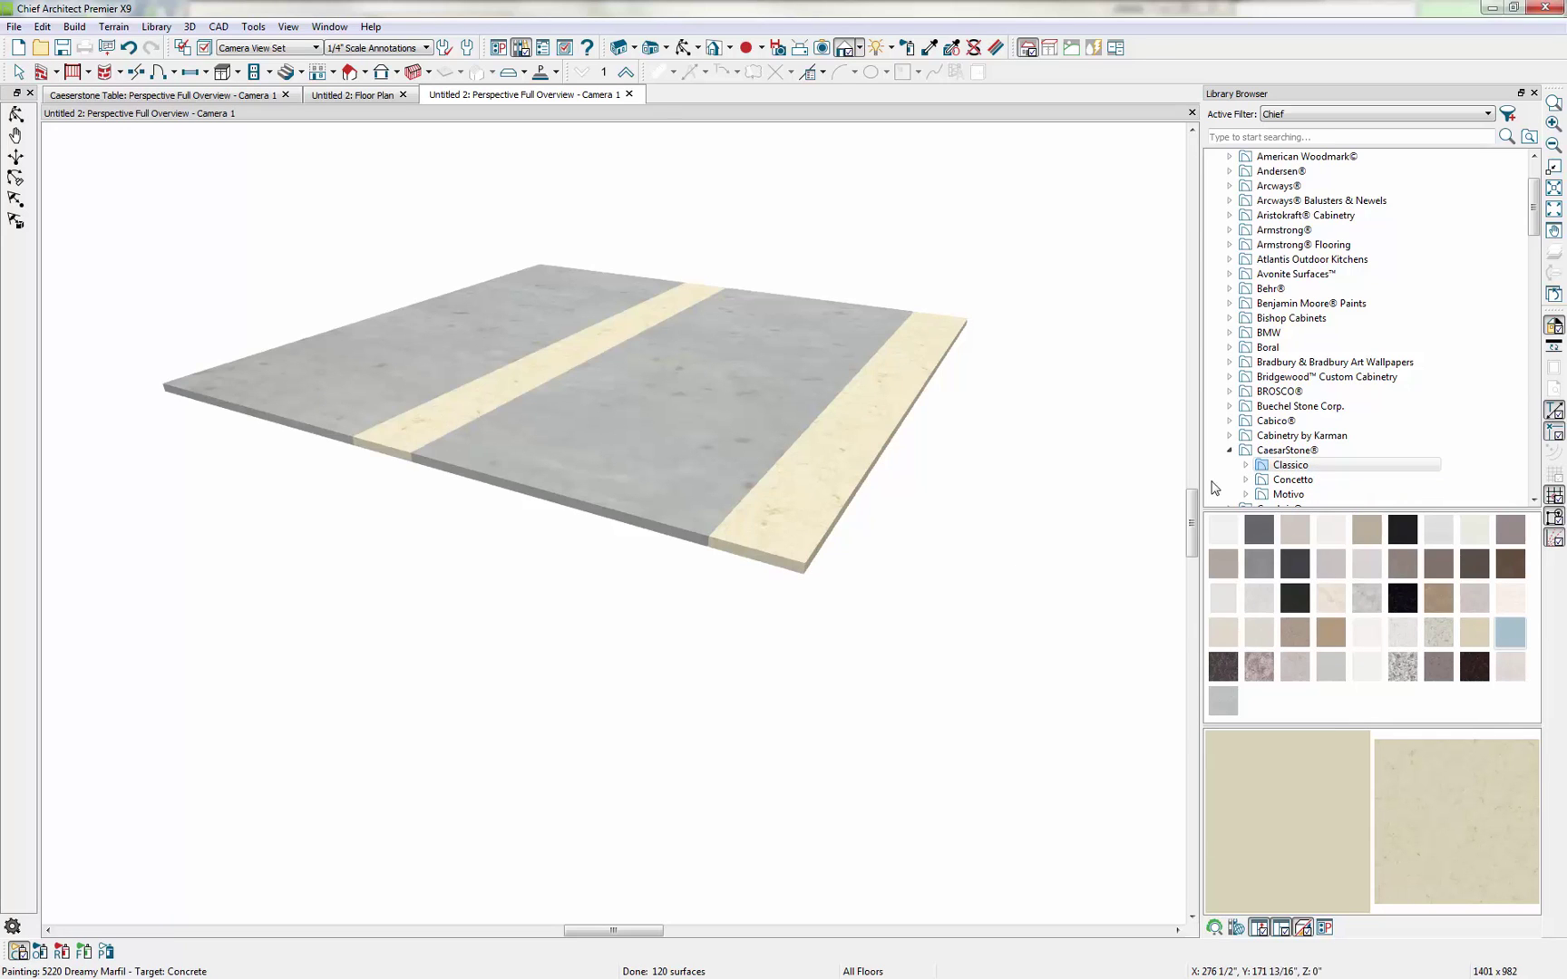
# Paint two more strips, including the left one, with Statuario Nuvo.
pyautogui.click(1515, 605)
pyautogui.click(717, 514)
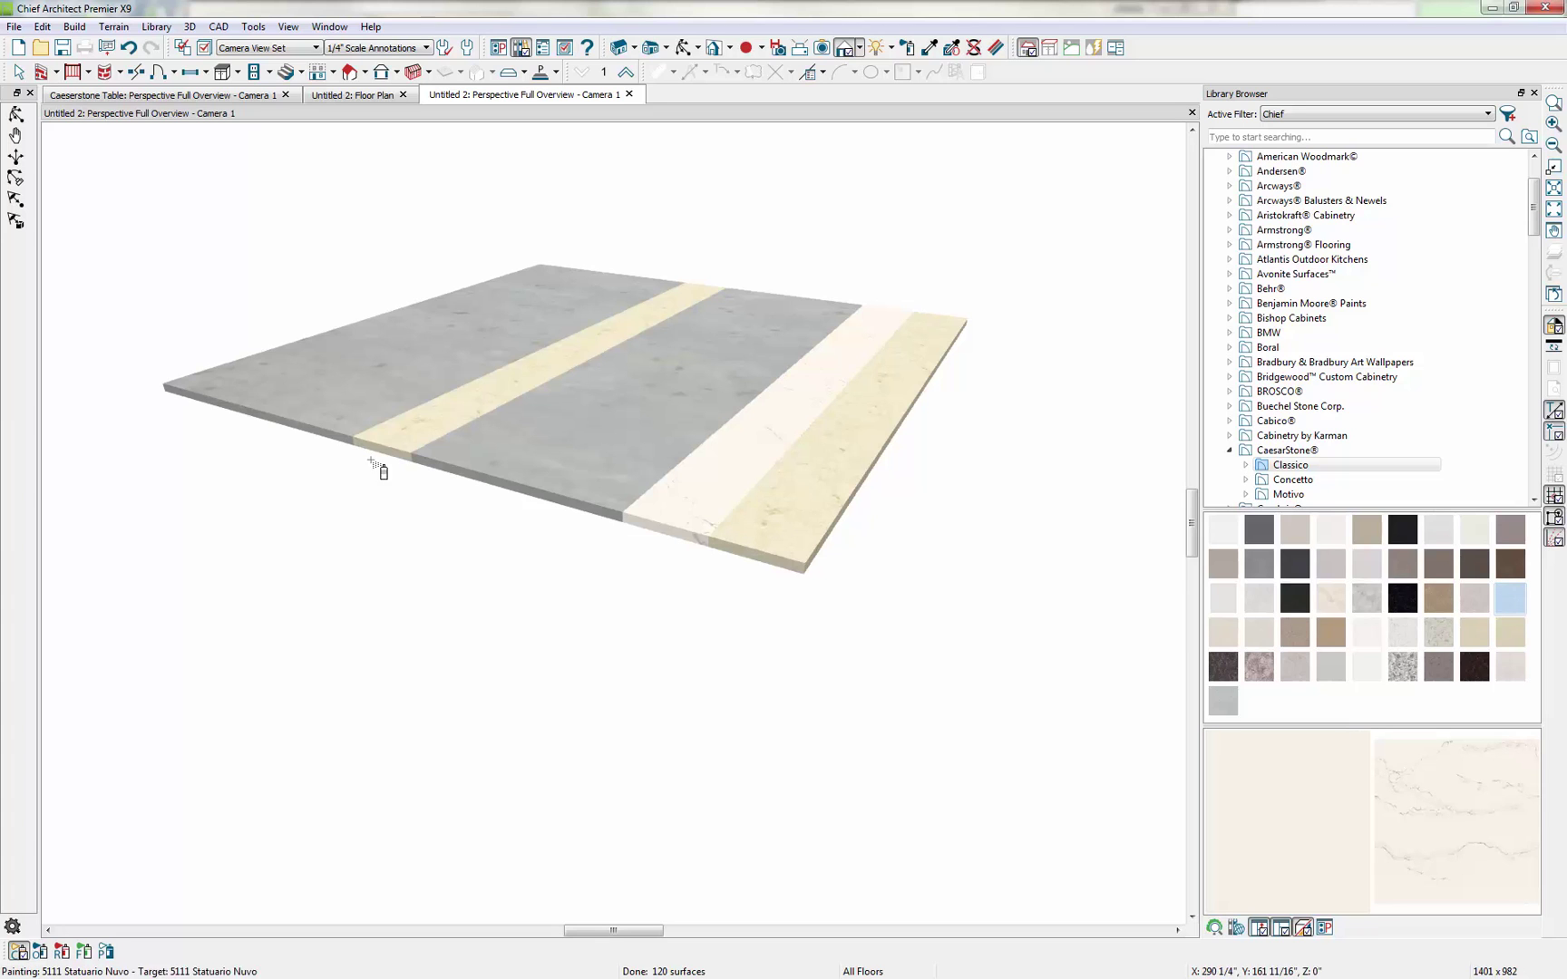
pyautogui.click(260, 406)
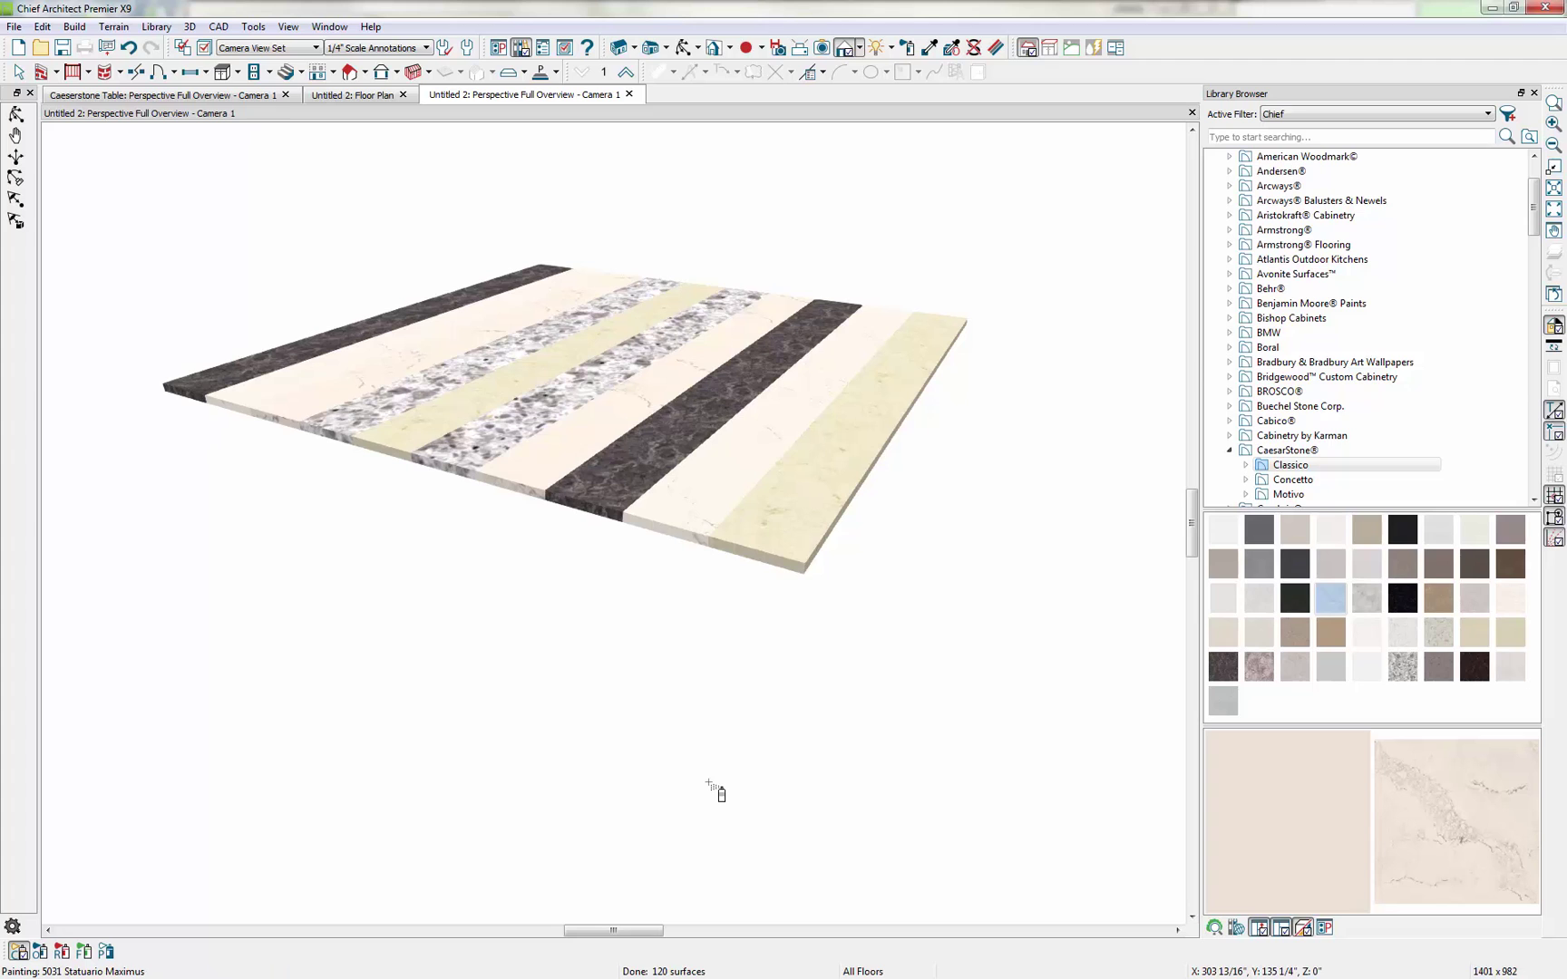
# Aim an elevation camera at the slab's side and draw a CAD box beneath the slab.
pyautogui.click(368, 97)
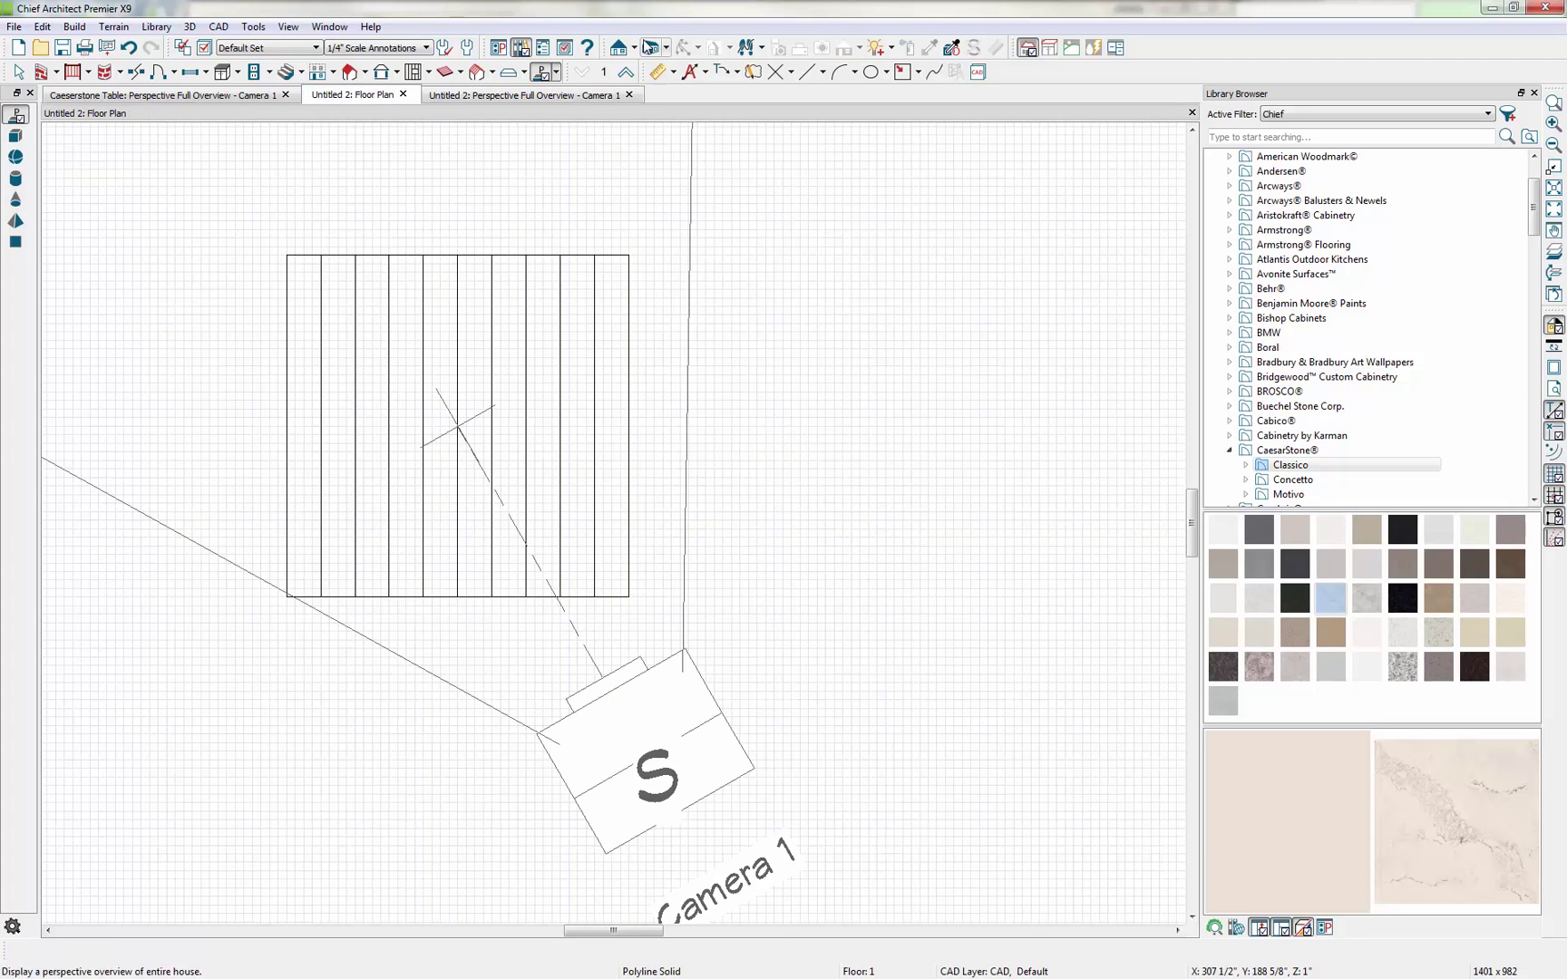
pyautogui.click(618, 49)
pyautogui.moveTo(448, 739)
pyautogui.mouseDown()
pyautogui.moveTo(473, 601)
pyautogui.moveTo(445, 503)
pyautogui.mouseUp()
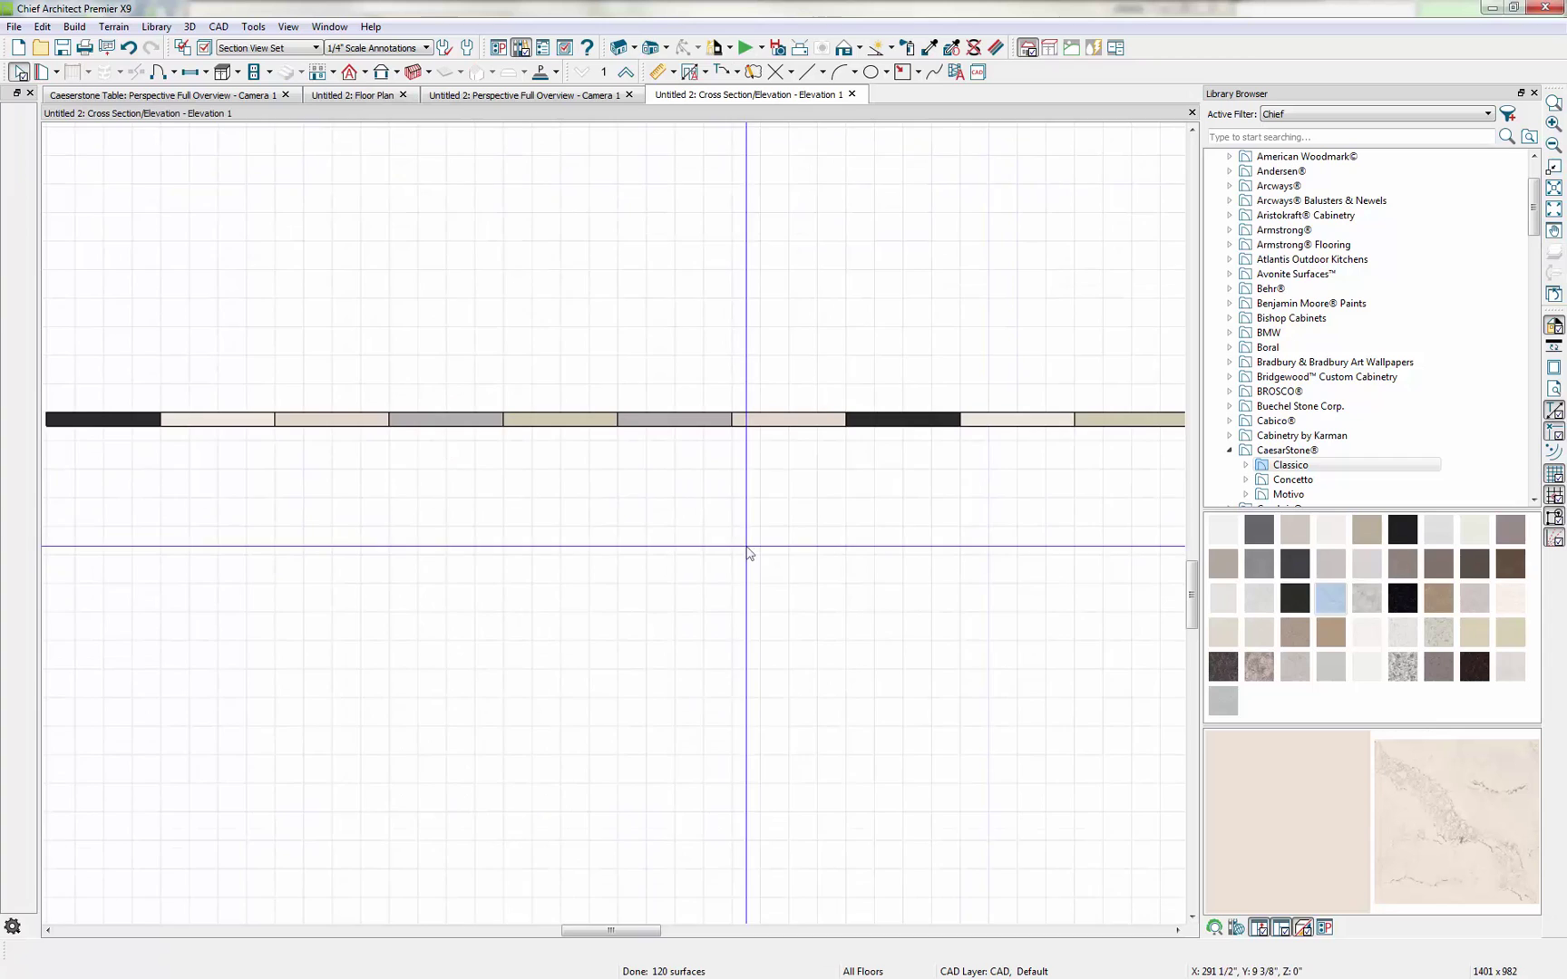
pyautogui.scroll(-2, 735, 545)
pyautogui.moveTo(785, 546); pyautogui.dragTo(783, 478, button='middle')
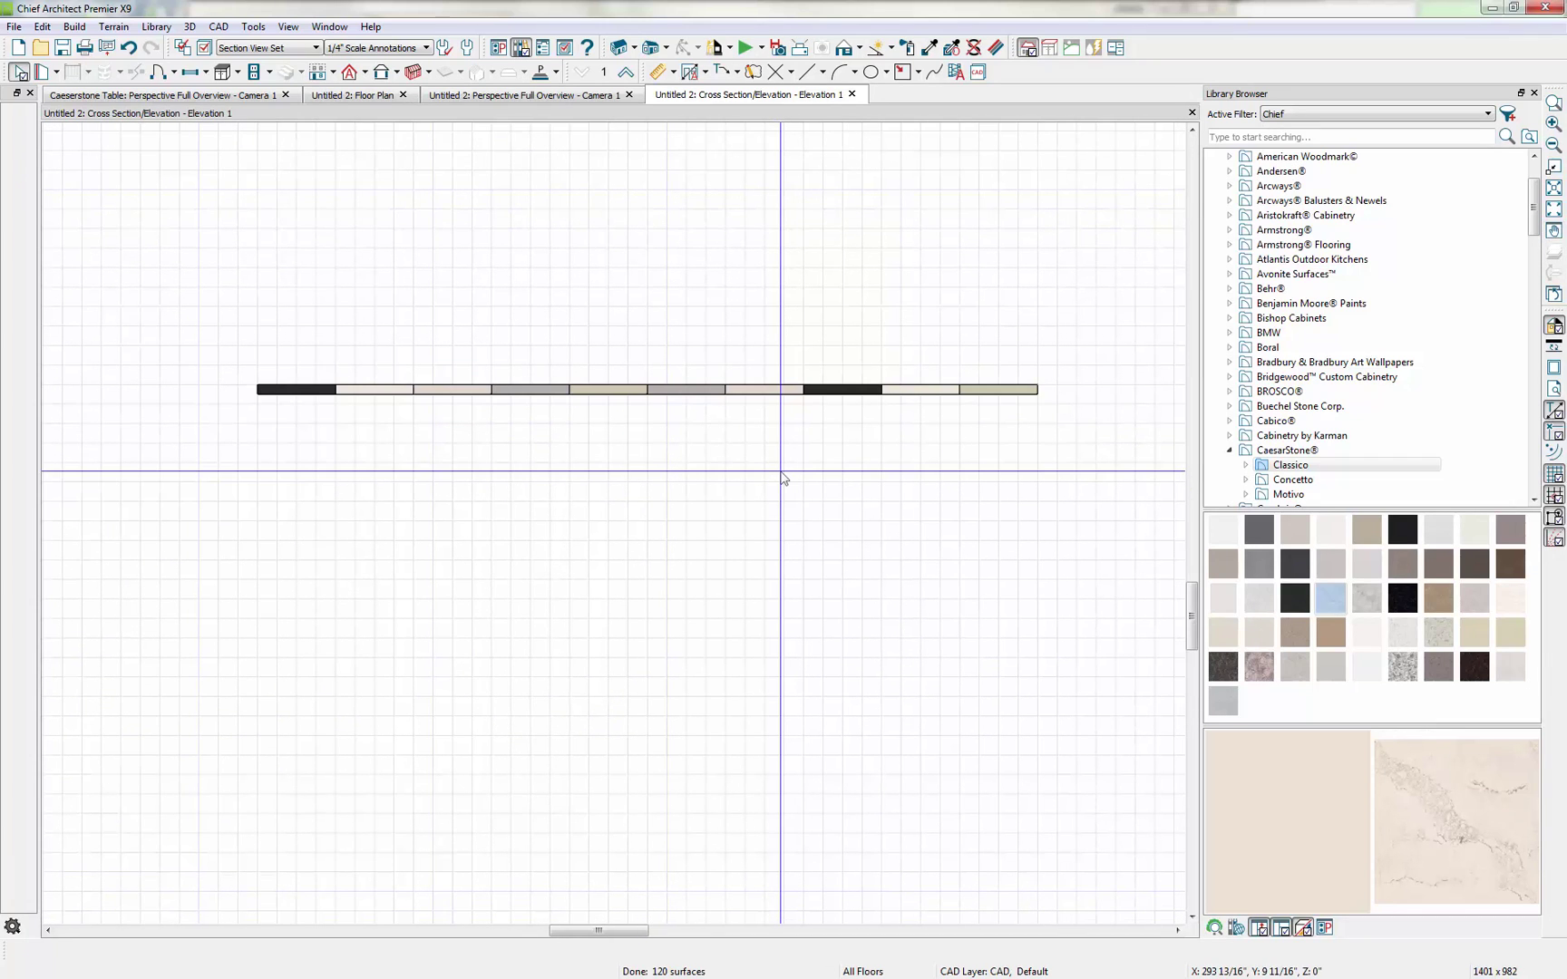
pyautogui.click(904, 73)
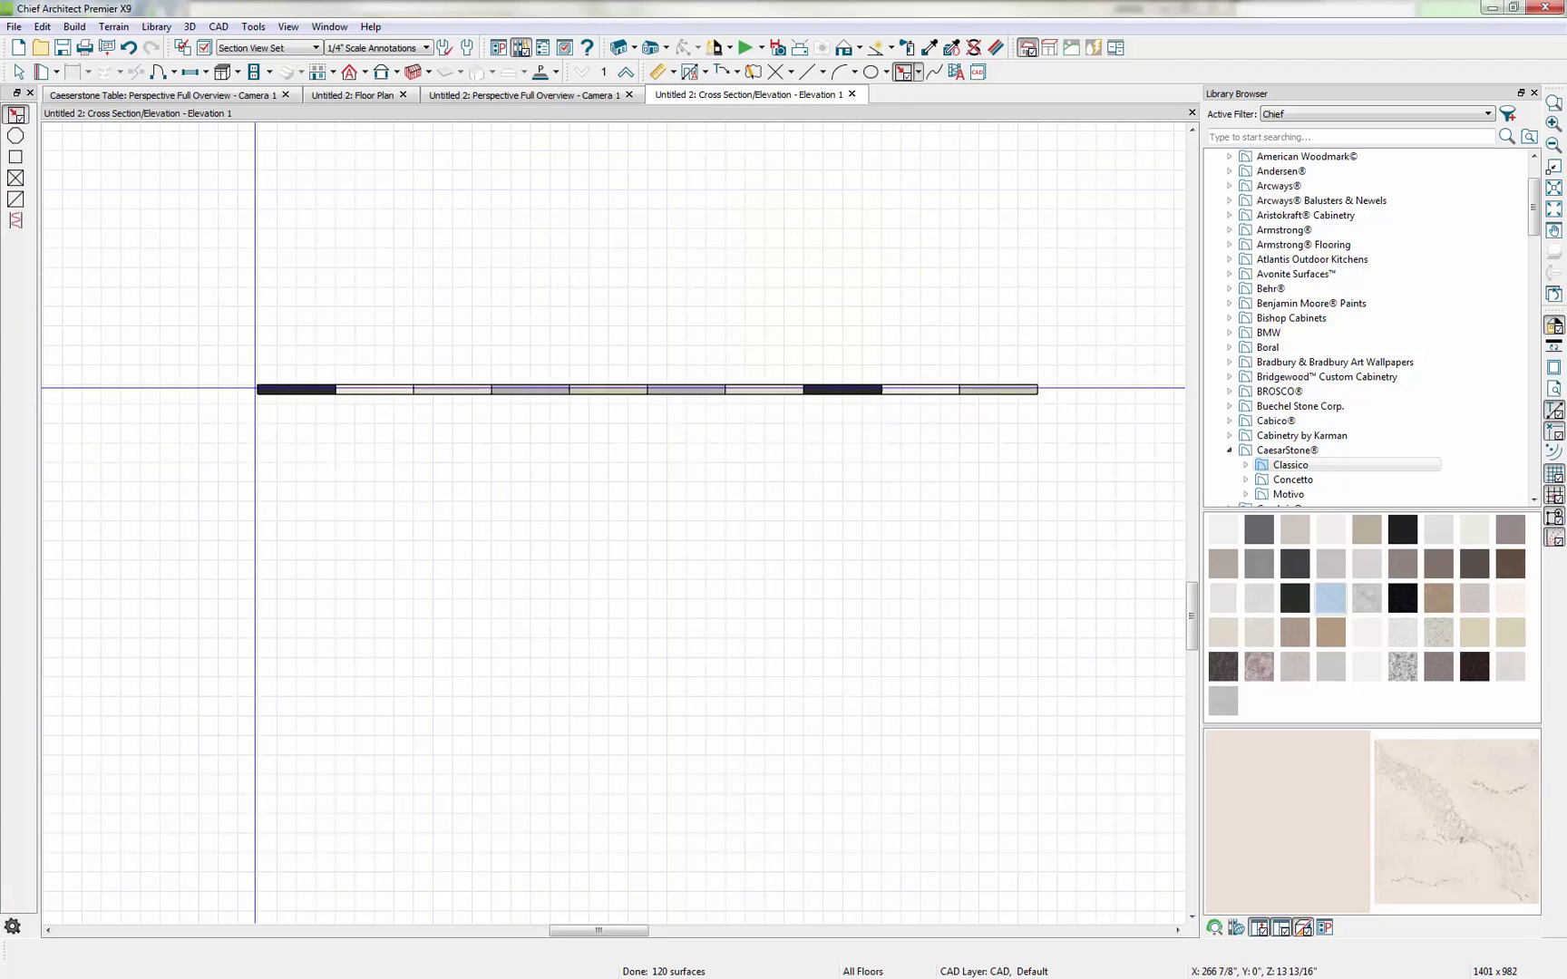
pyautogui.moveTo(257, 387); pyautogui.dragTo(1038, 734)
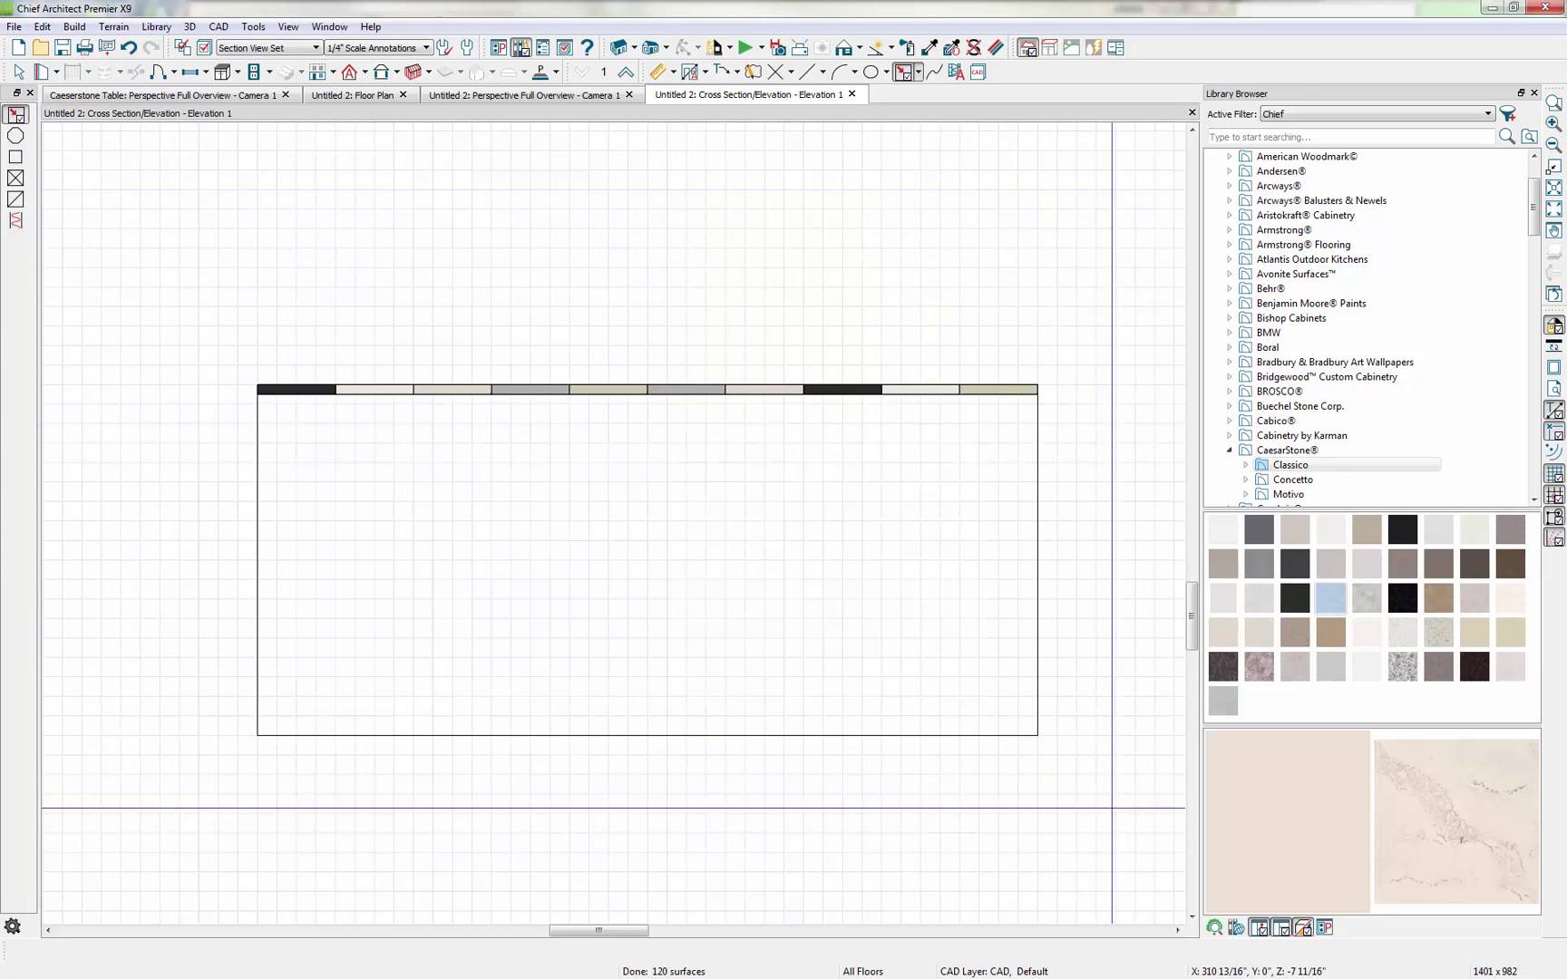
# Change the box's height from 1'-6" to 1'-2".
pyautogui.click(20, 73)
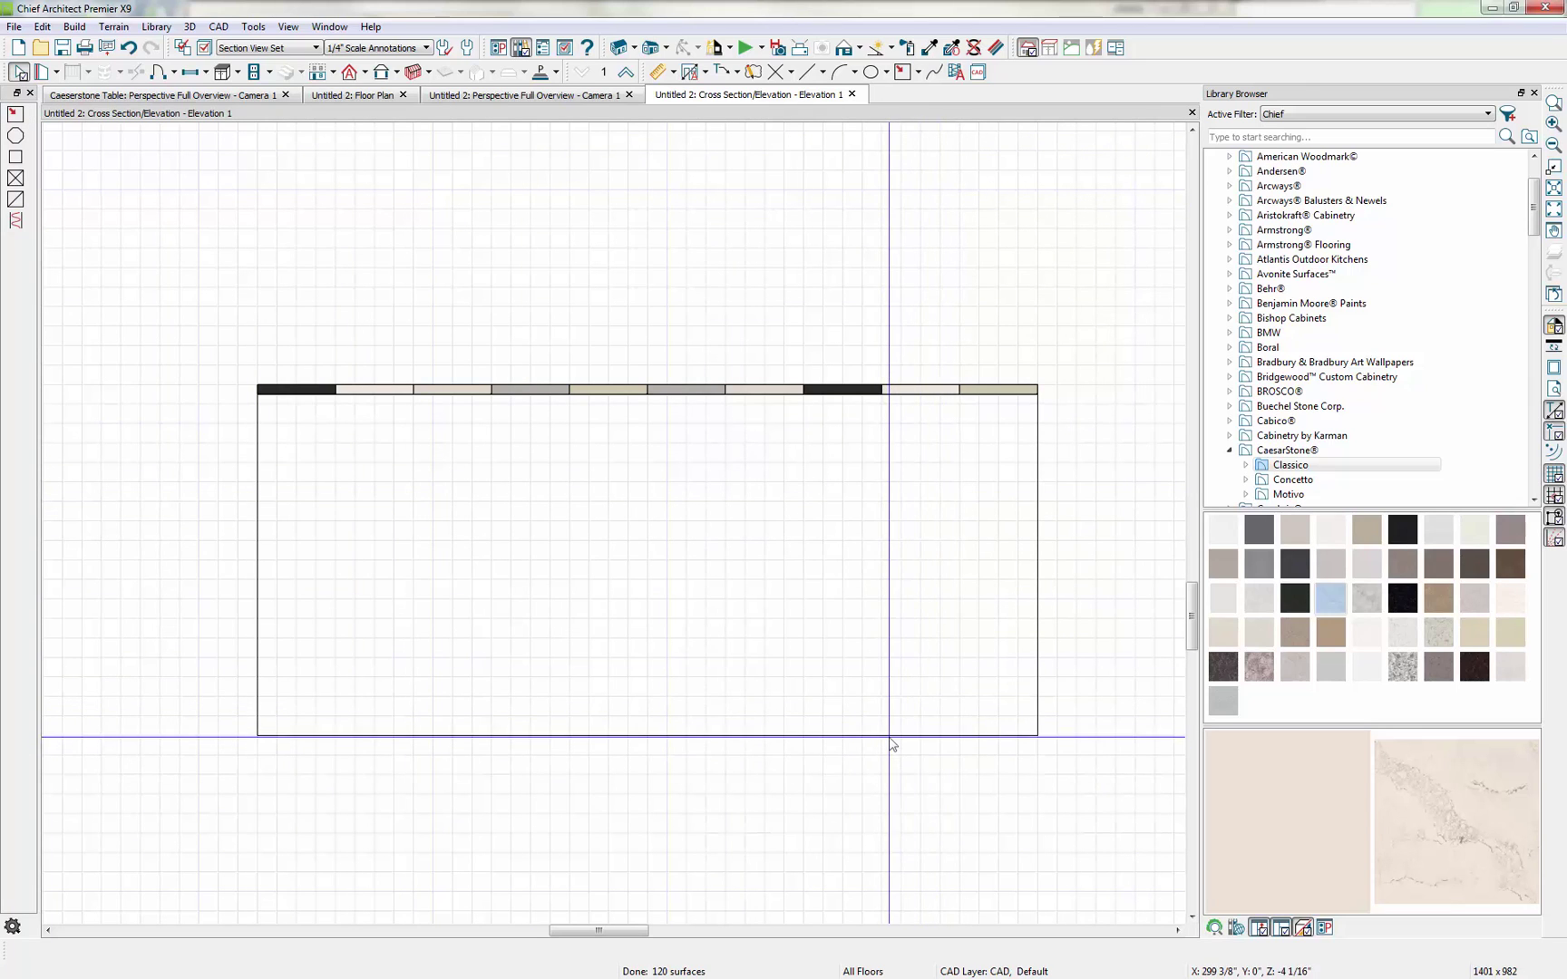
pyautogui.click(888, 734)
pyautogui.click(622, 560)
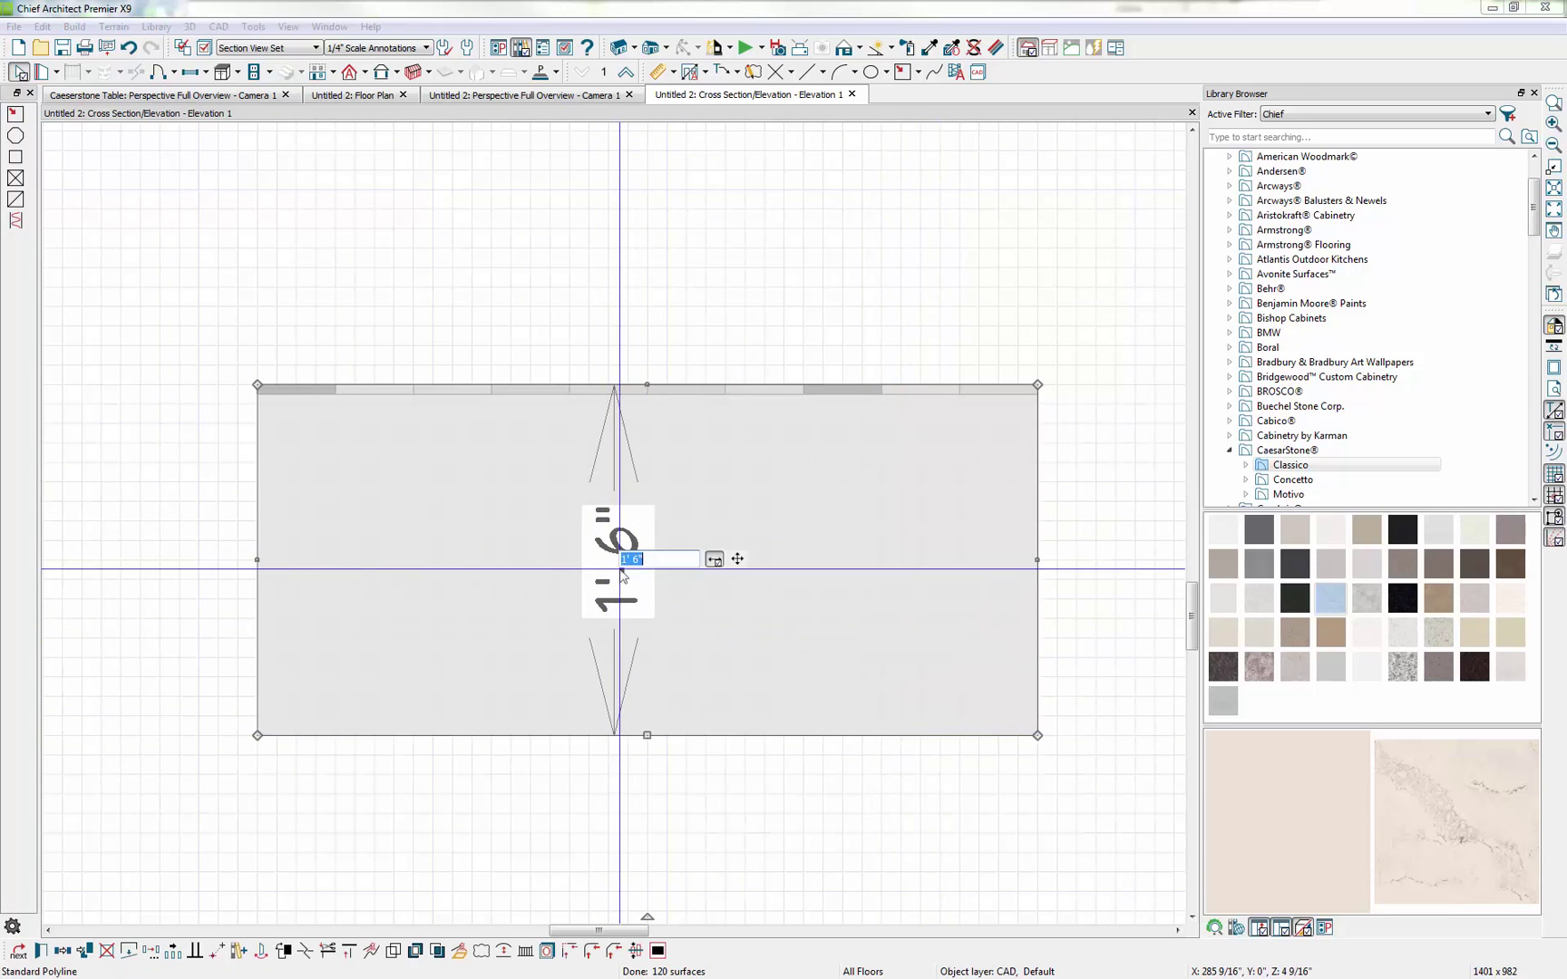
pyautogui.press('Return')
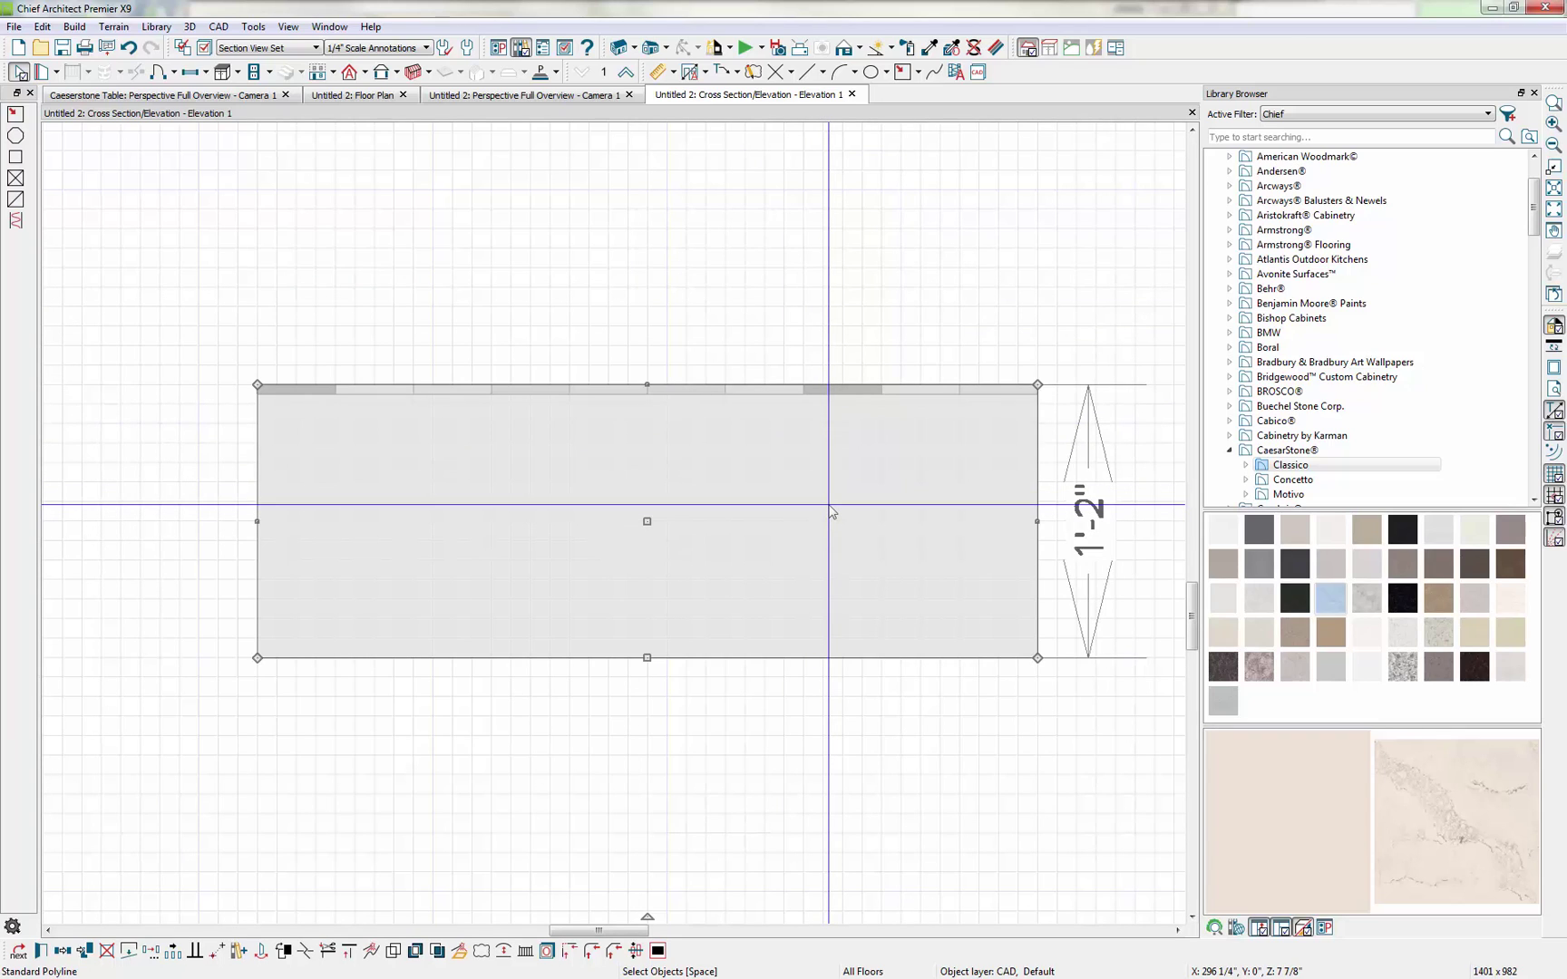
pyautogui.click(626, 458)
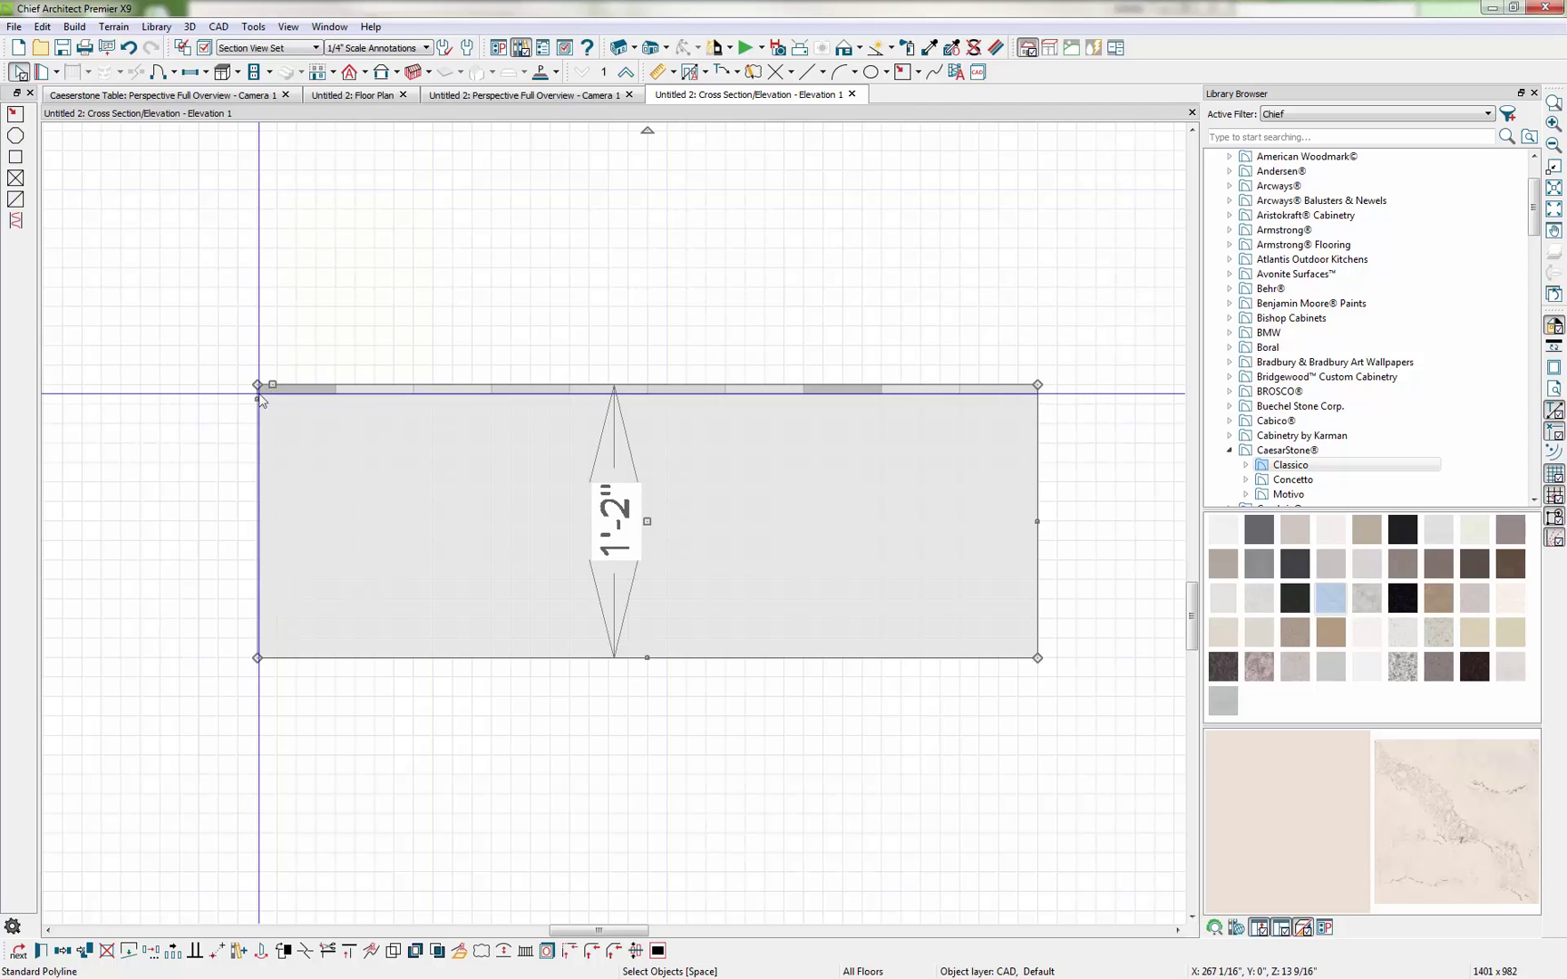
pyautogui.click(21, 72)
# Dismiss General Plan Defaults and drag the box's top edge down to 1'-1 1/2" tall.
pyautogui.doubleClick(18, 72)
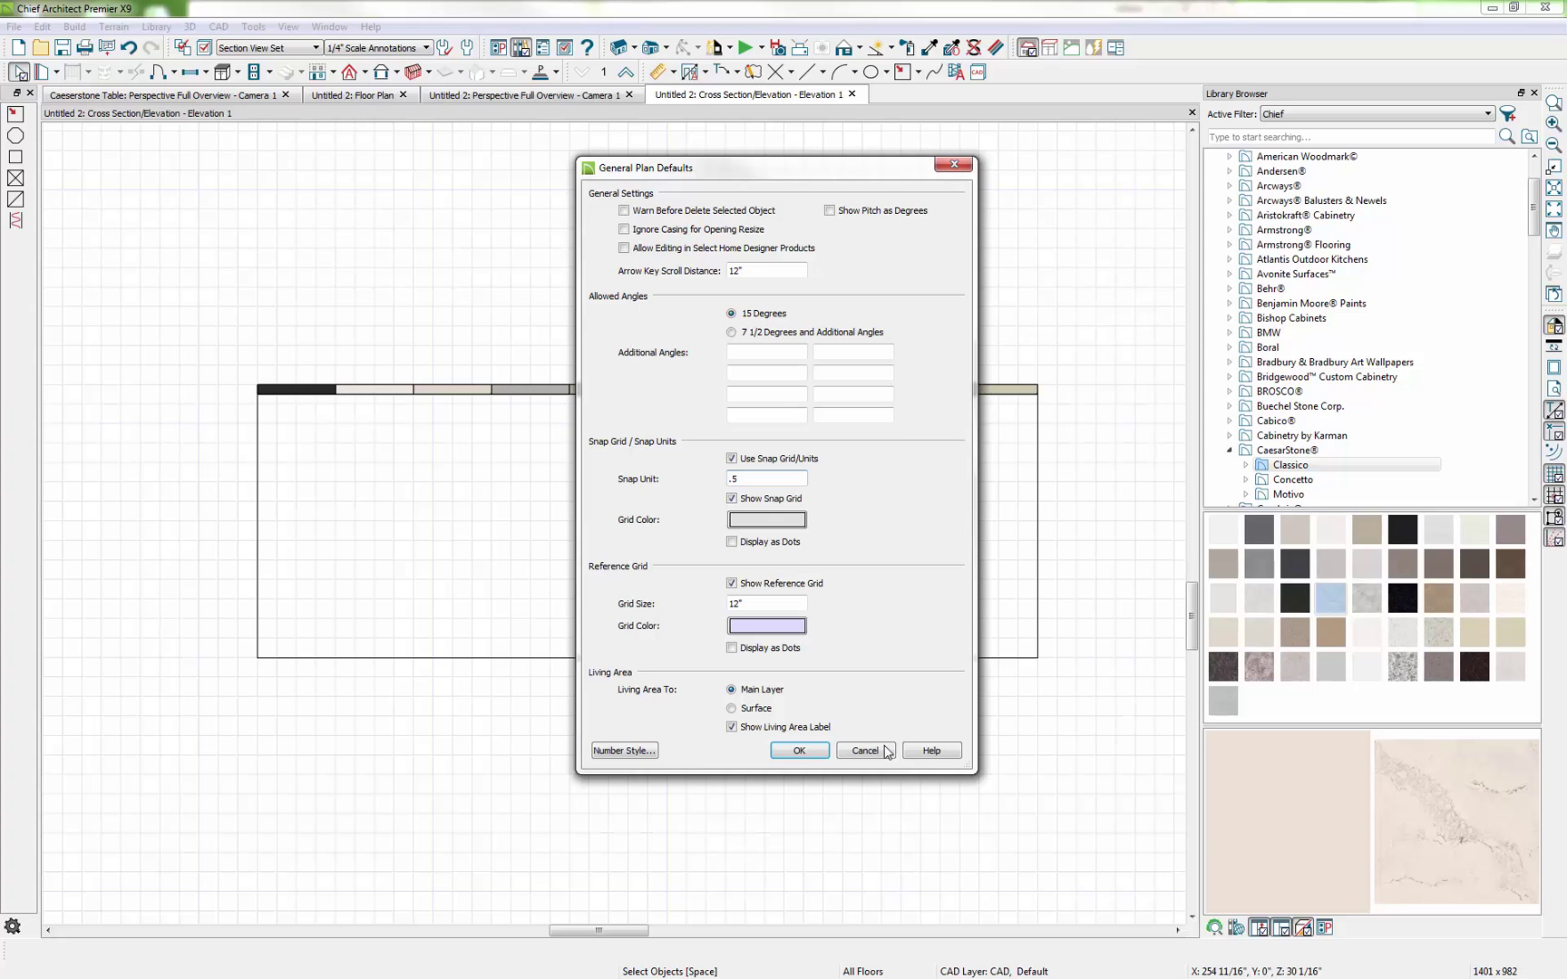
pyautogui.click(810, 755)
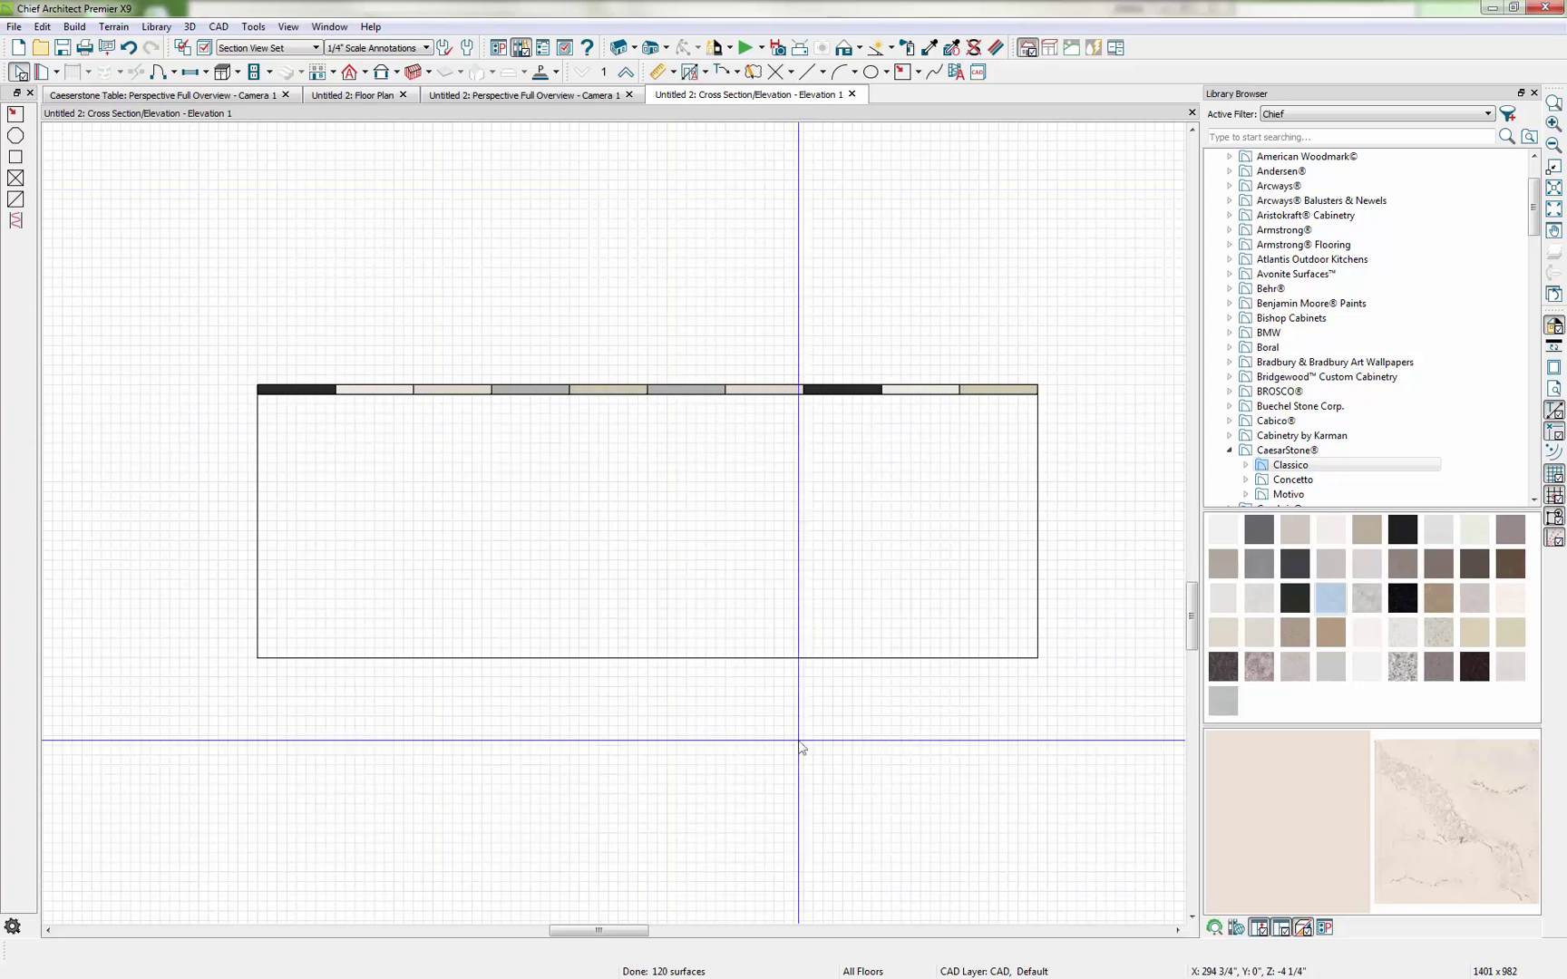
pyautogui.click(739, 658)
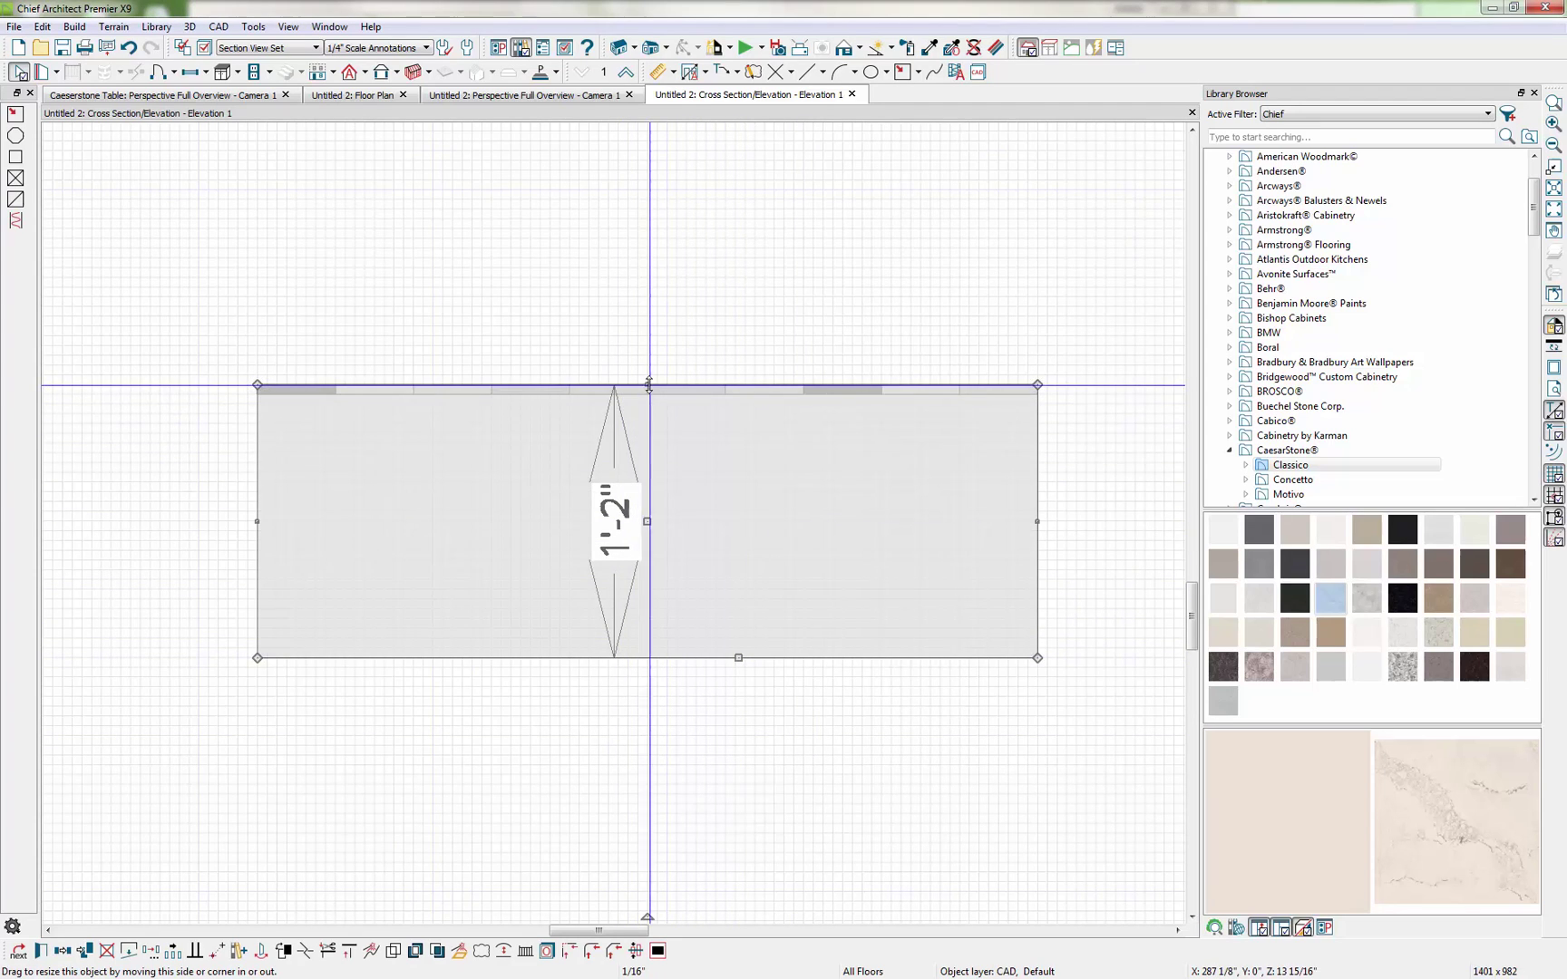
pyautogui.moveTo(648, 395); pyautogui.dragTo(649, 398)
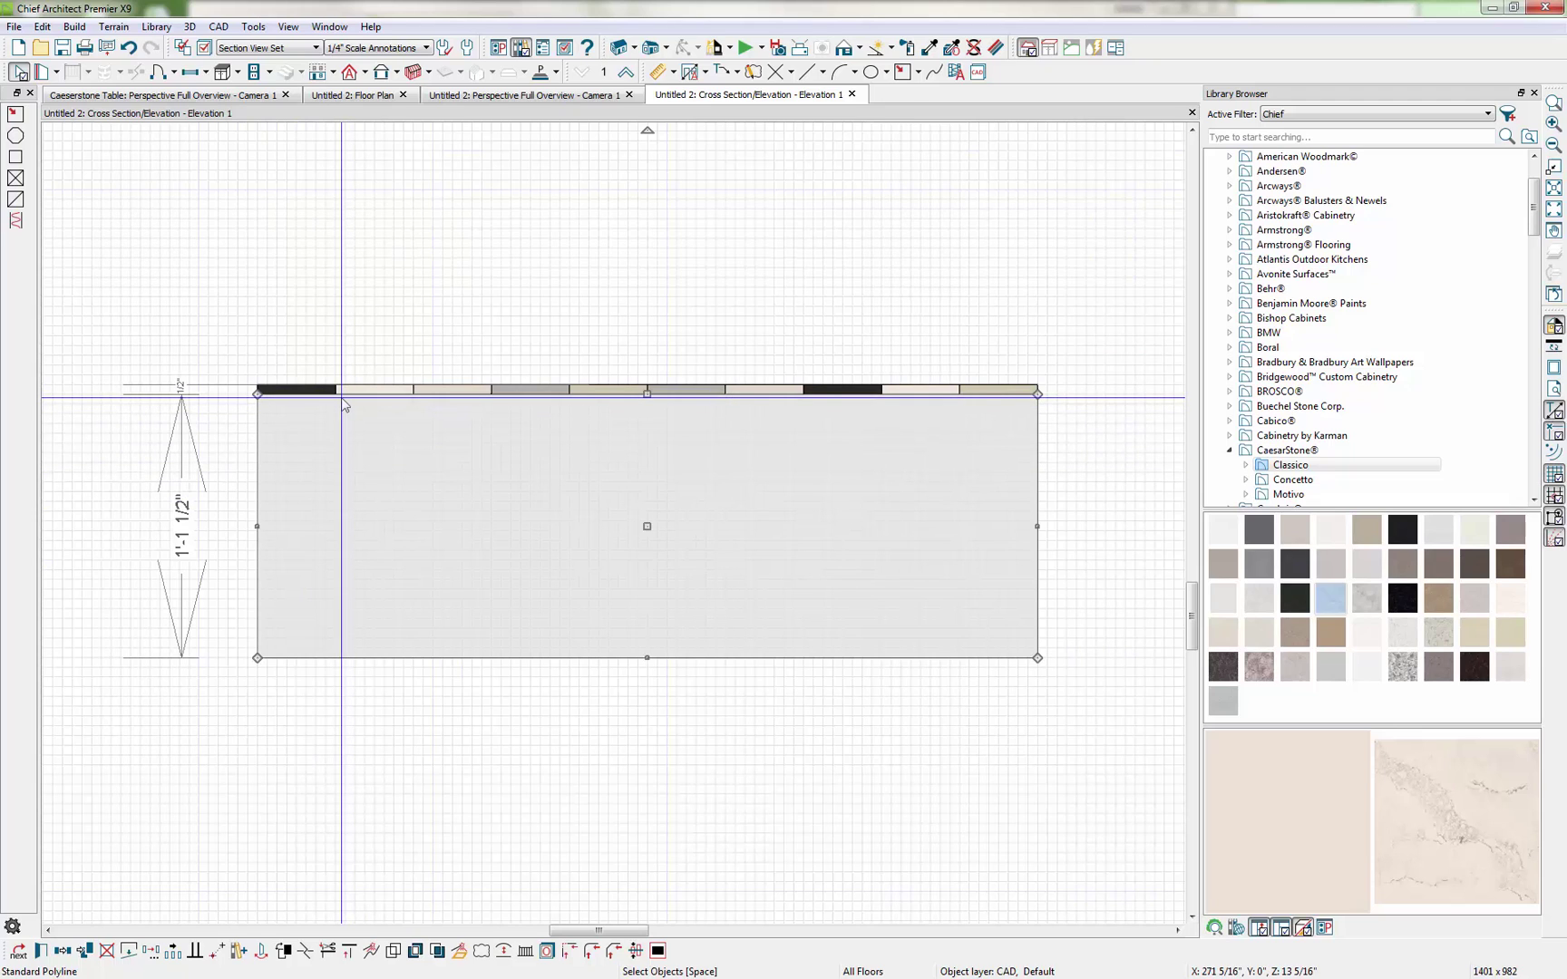
# Draw a rectangular polyline under the first slat and pull a new bottom vertex down into a point.
pyautogui.hotkey('shift', 'p')
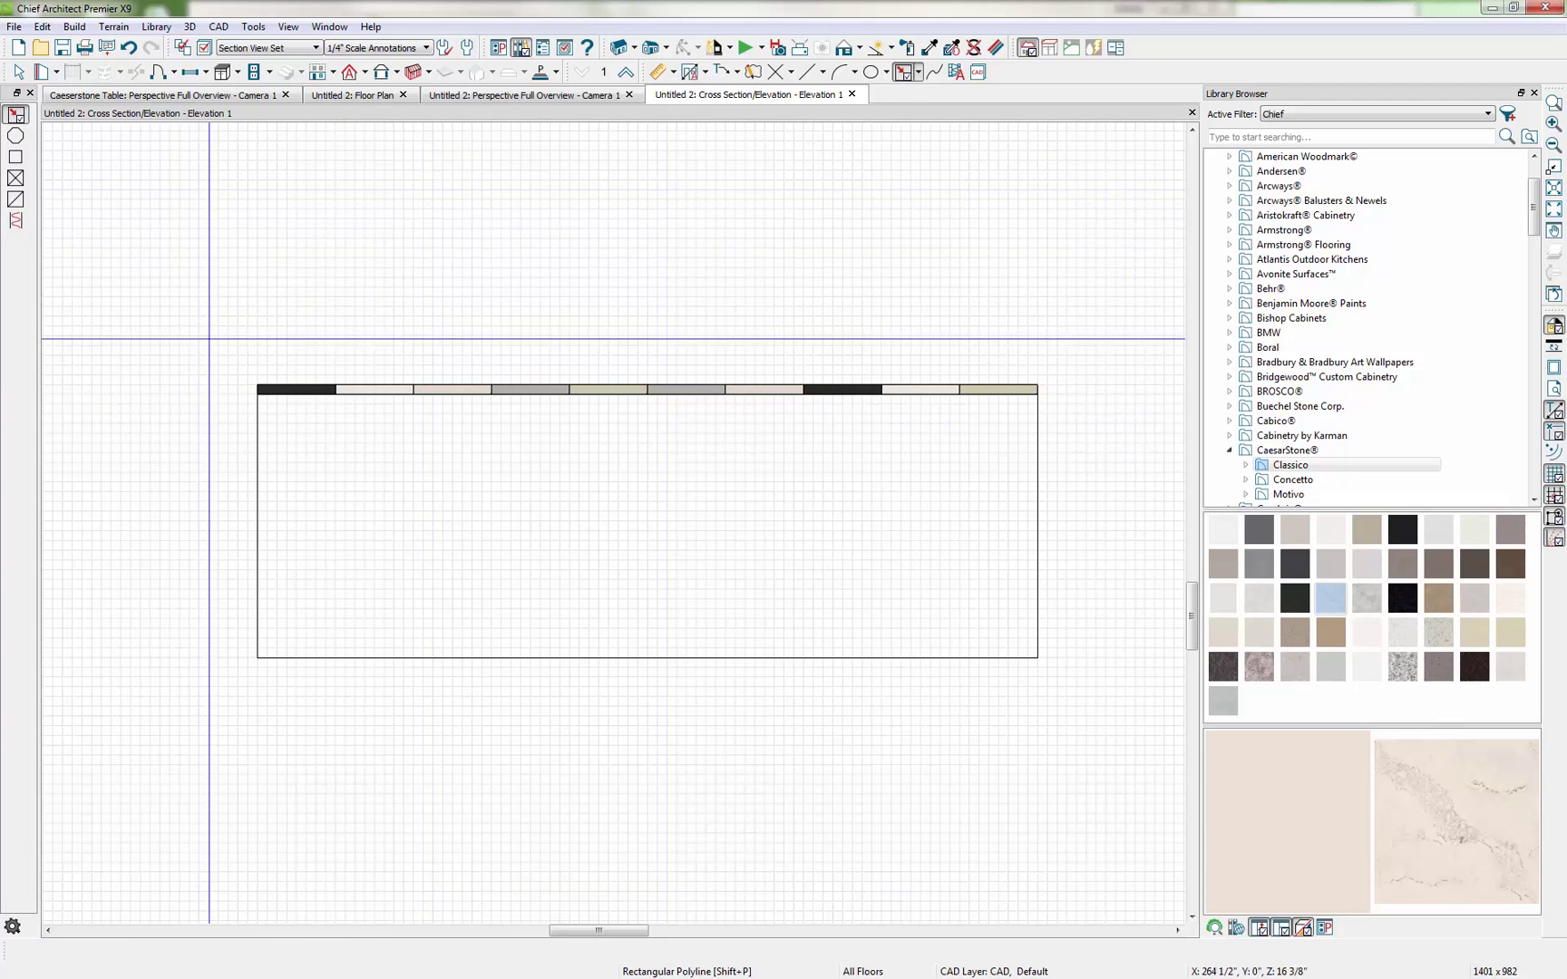
pyautogui.moveTo(258, 392); pyautogui.dragTo(336, 560)
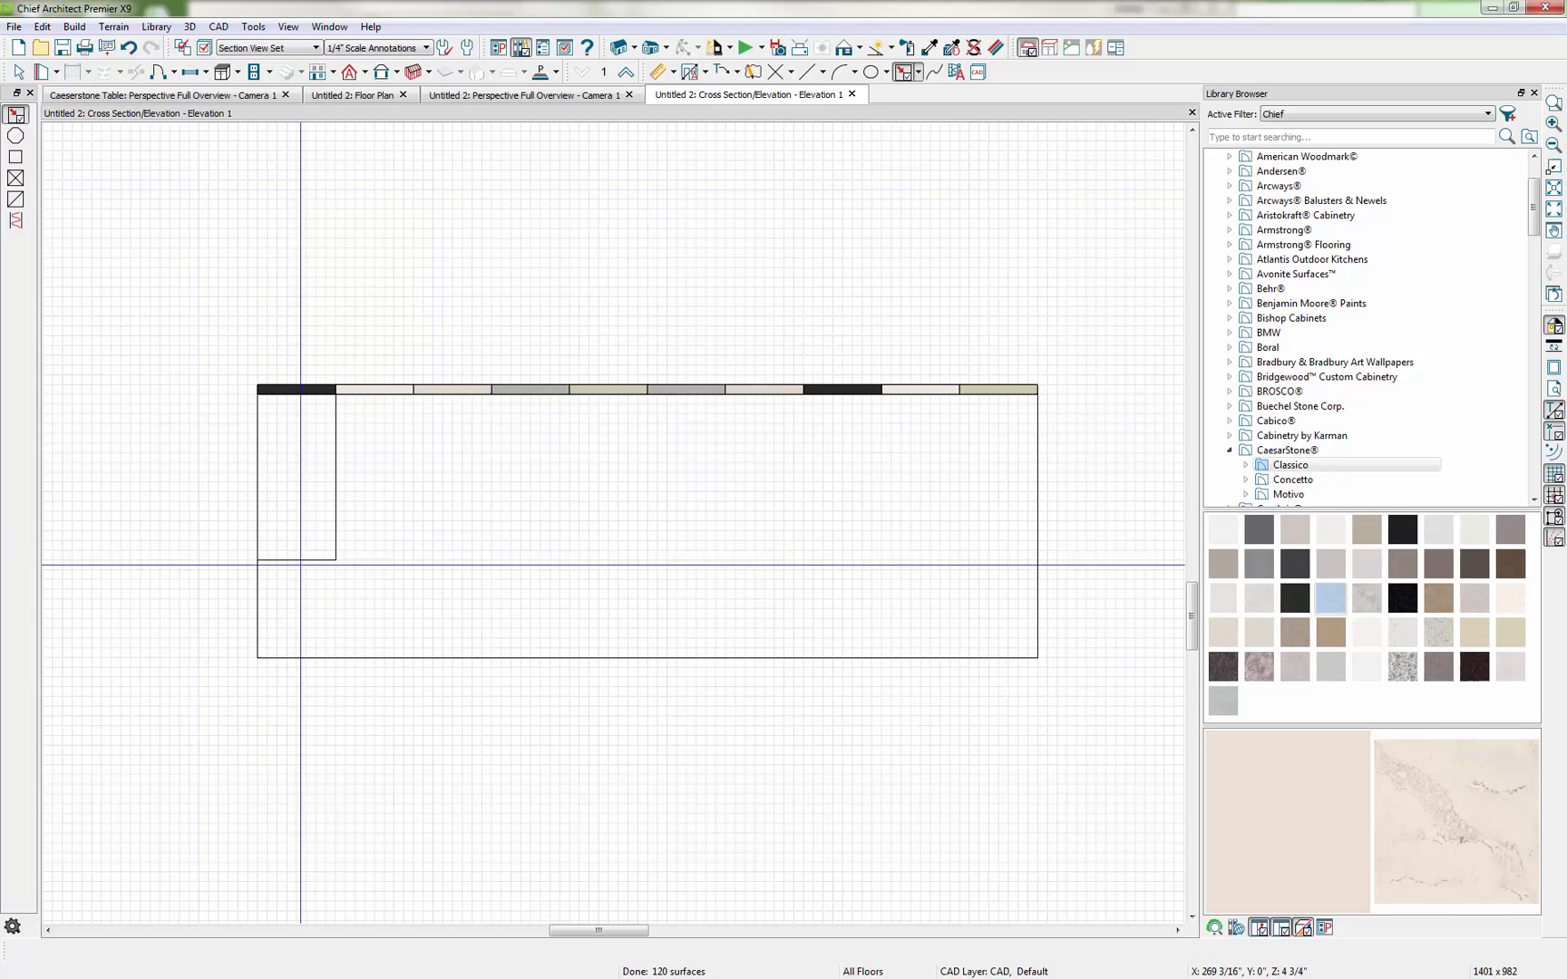
pyautogui.click(297, 560)
pyautogui.click(304, 950)
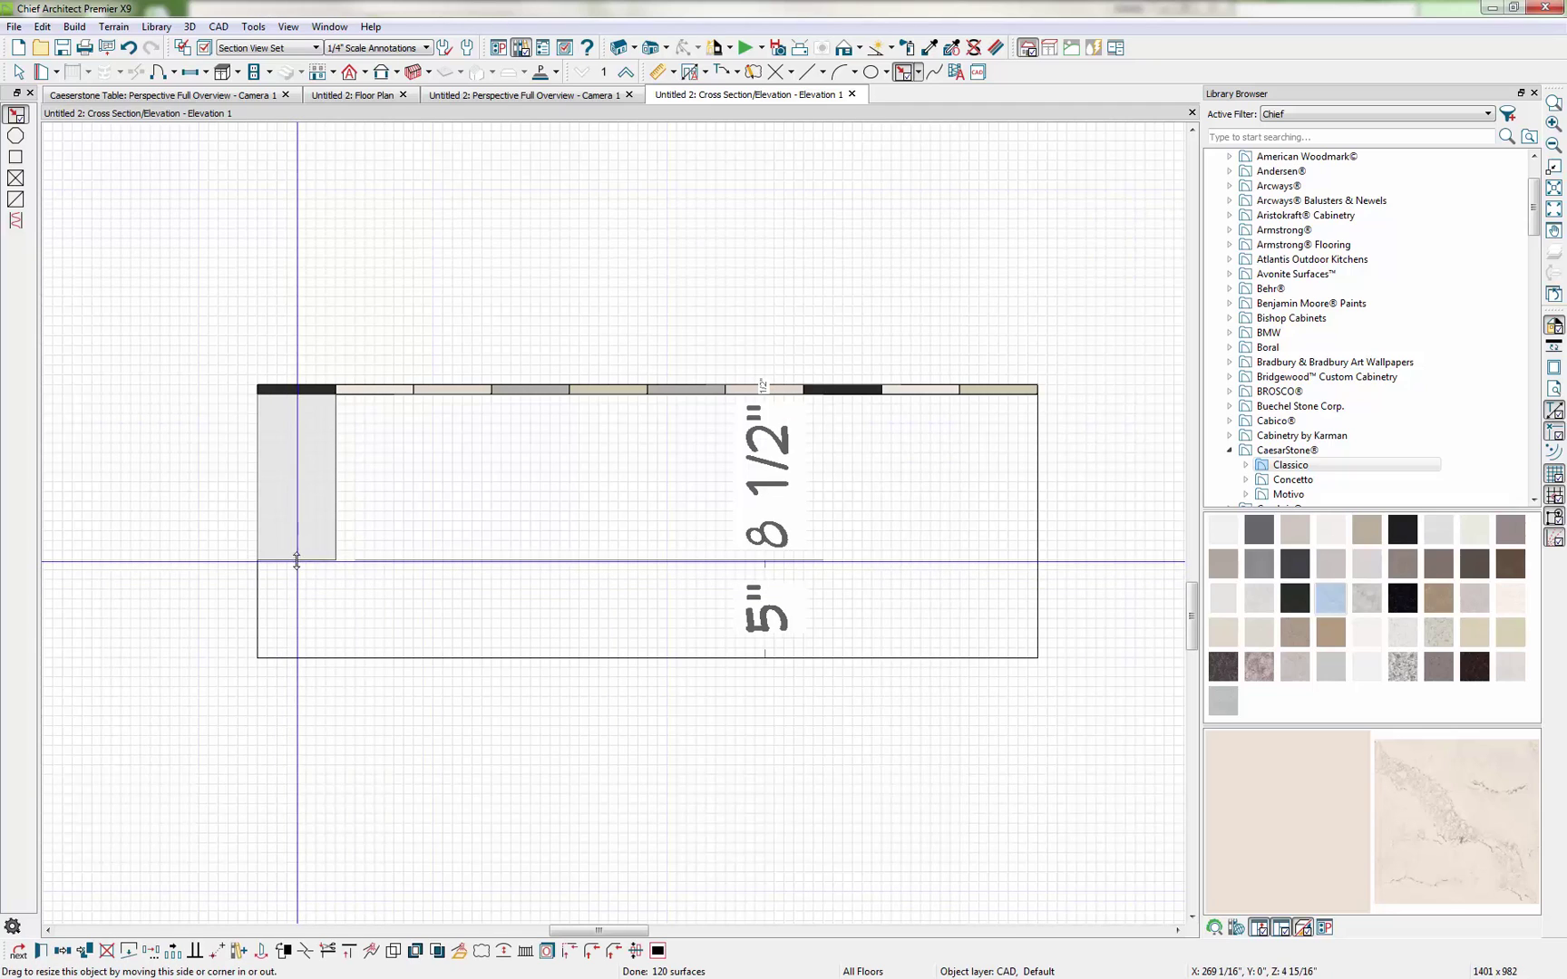
pyautogui.moveTo(297, 559); pyautogui.dragTo(297, 627)
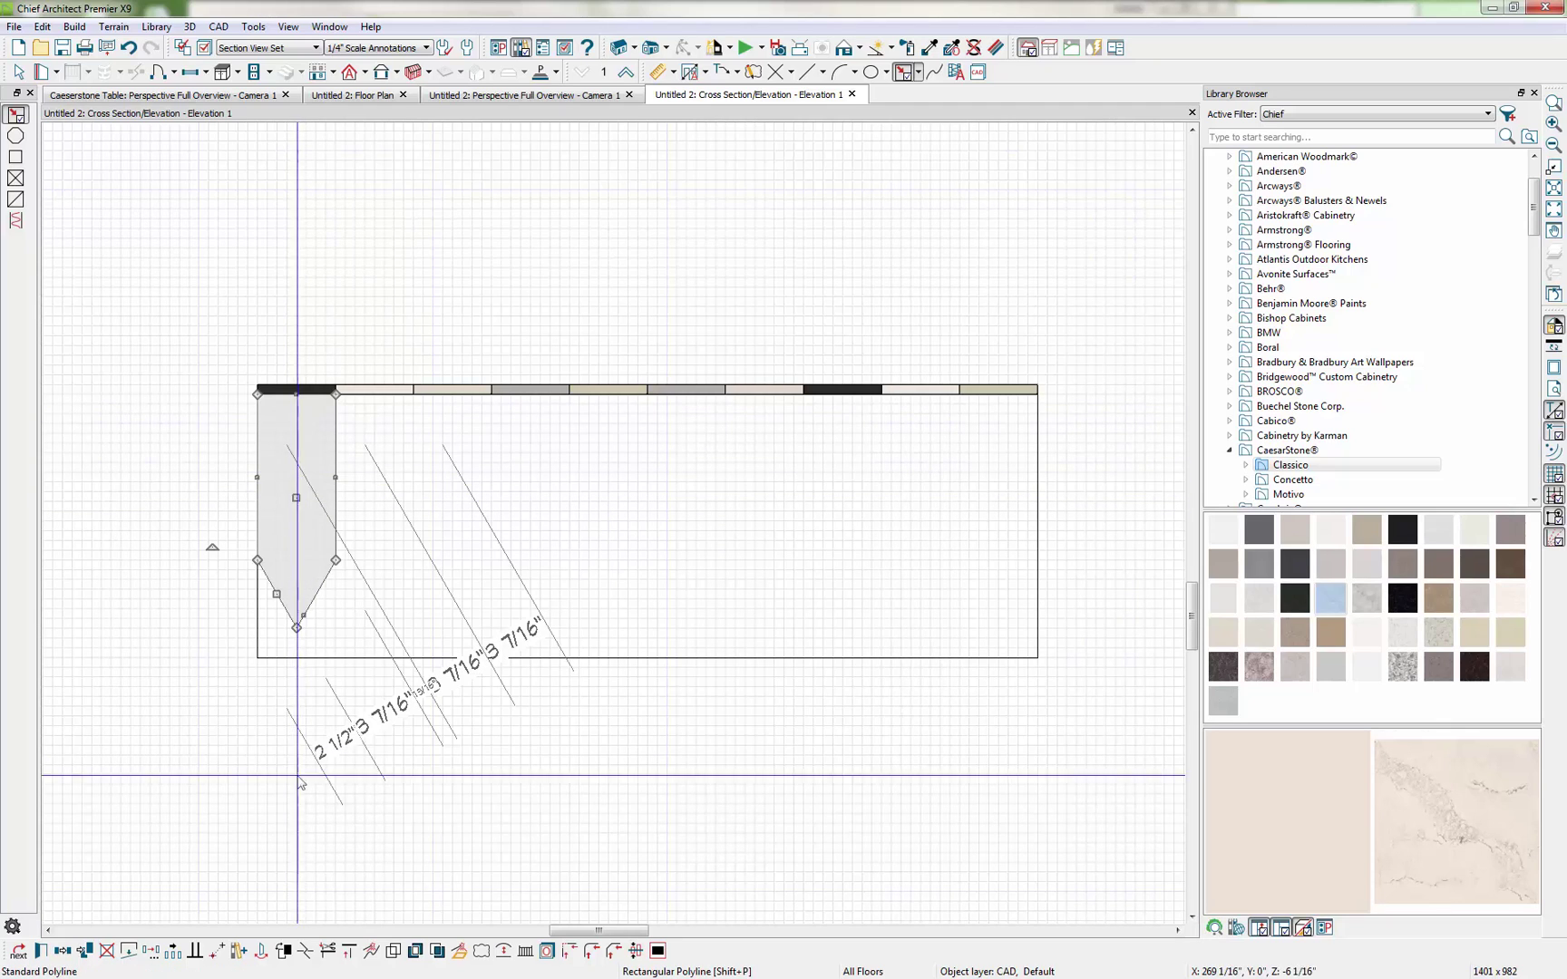
pyautogui.click(183, 948)
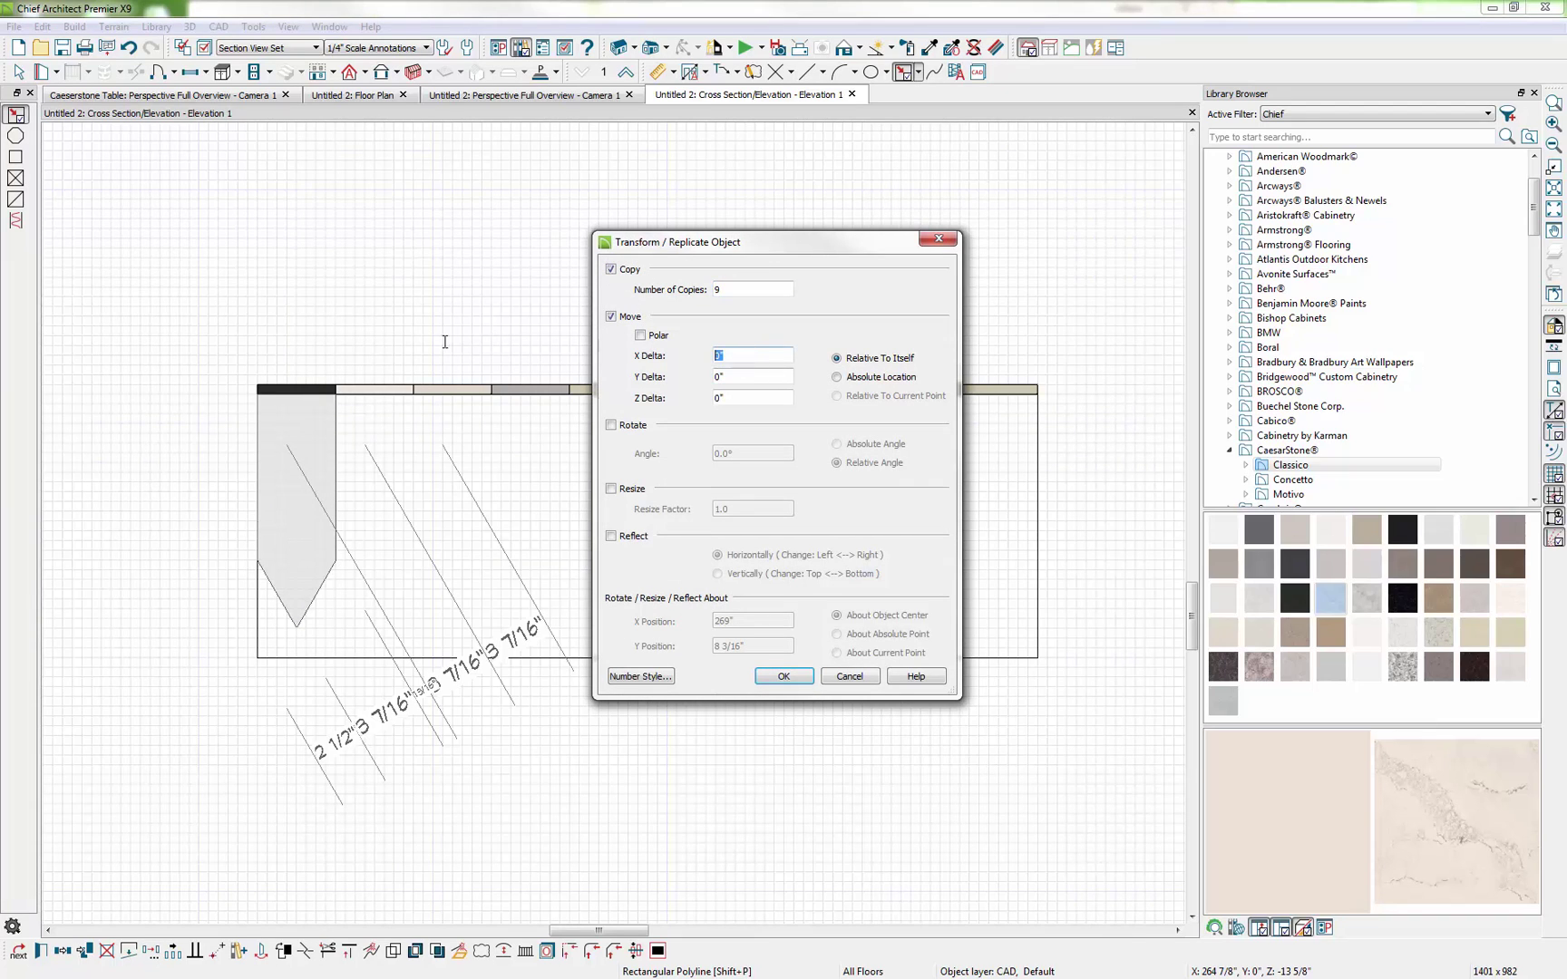
# Make nine copies of the slat leg across the slab and check them in 3D.
pyautogui.click(783, 676)
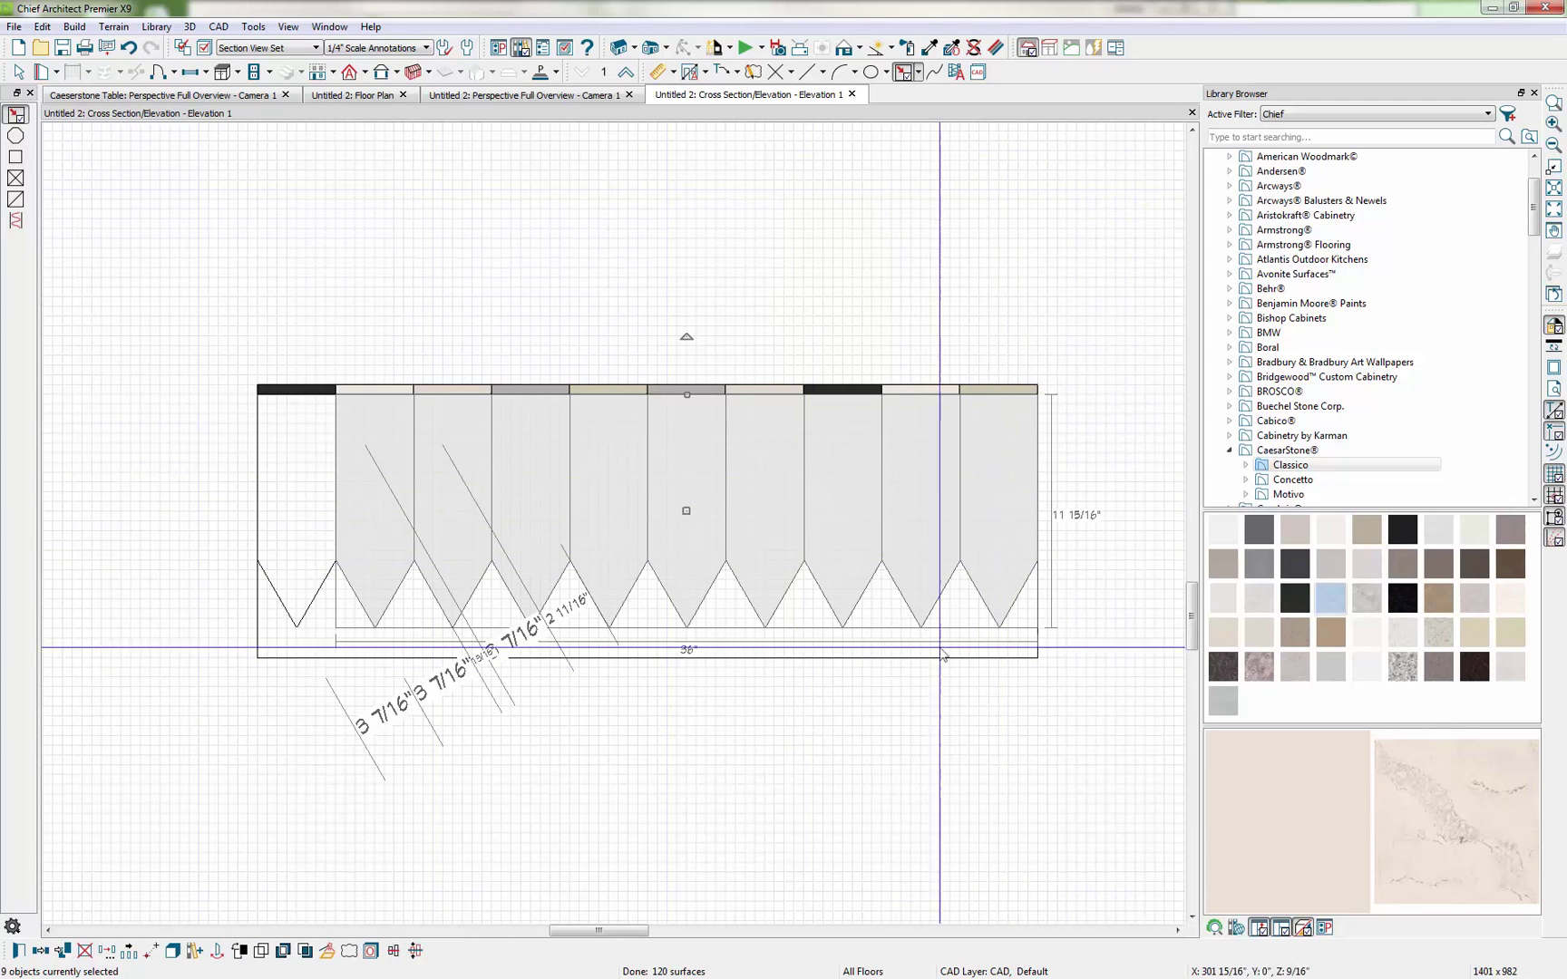
pyautogui.click(160, 95)
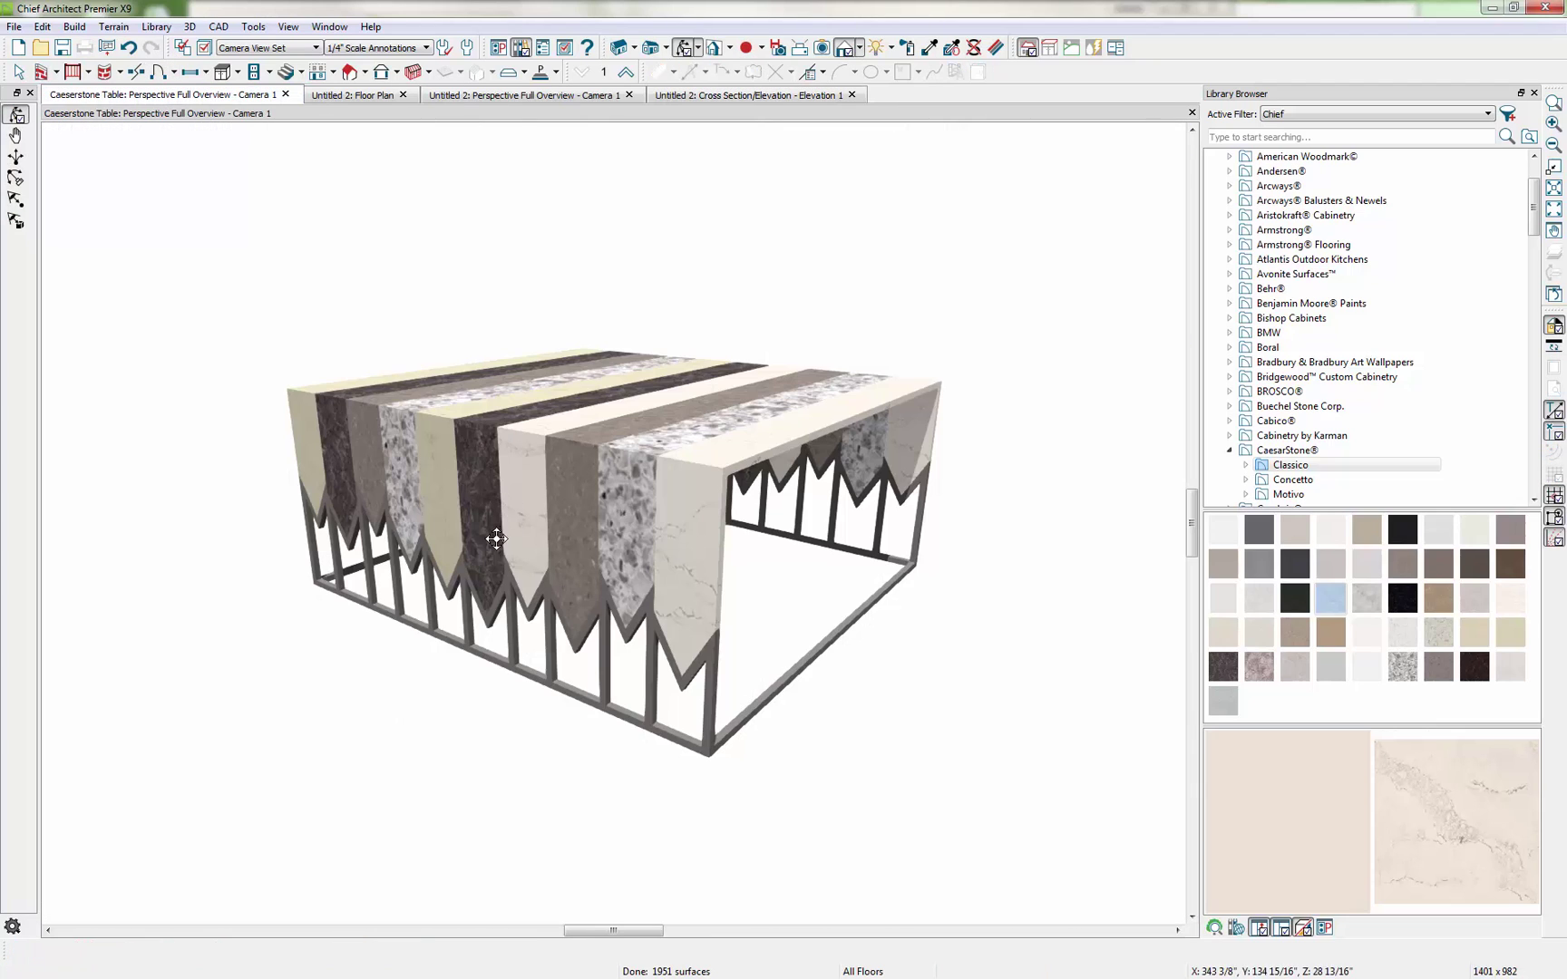
pyautogui.moveTo(496, 539)
pyautogui.mouseDown()
pyautogui.moveTo(601, 476)
pyautogui.moveTo(601, 494)
pyautogui.moveTo(581, 482)
pyautogui.moveTo(507, 554)
pyautogui.mouseUp()
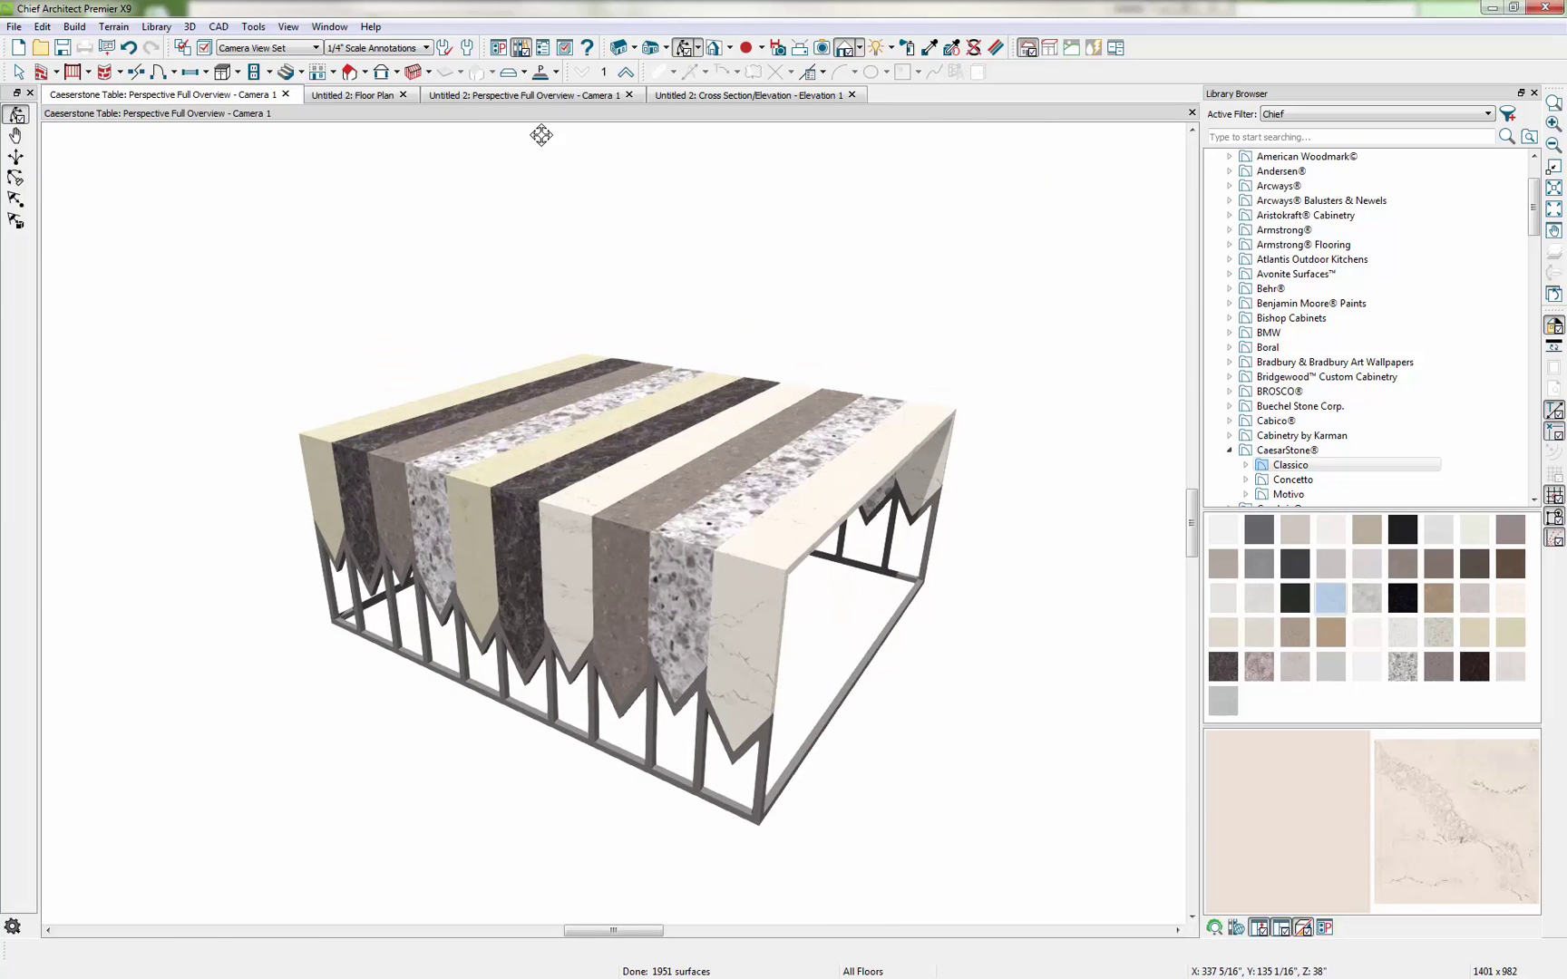
pyautogui.click(692, 96)
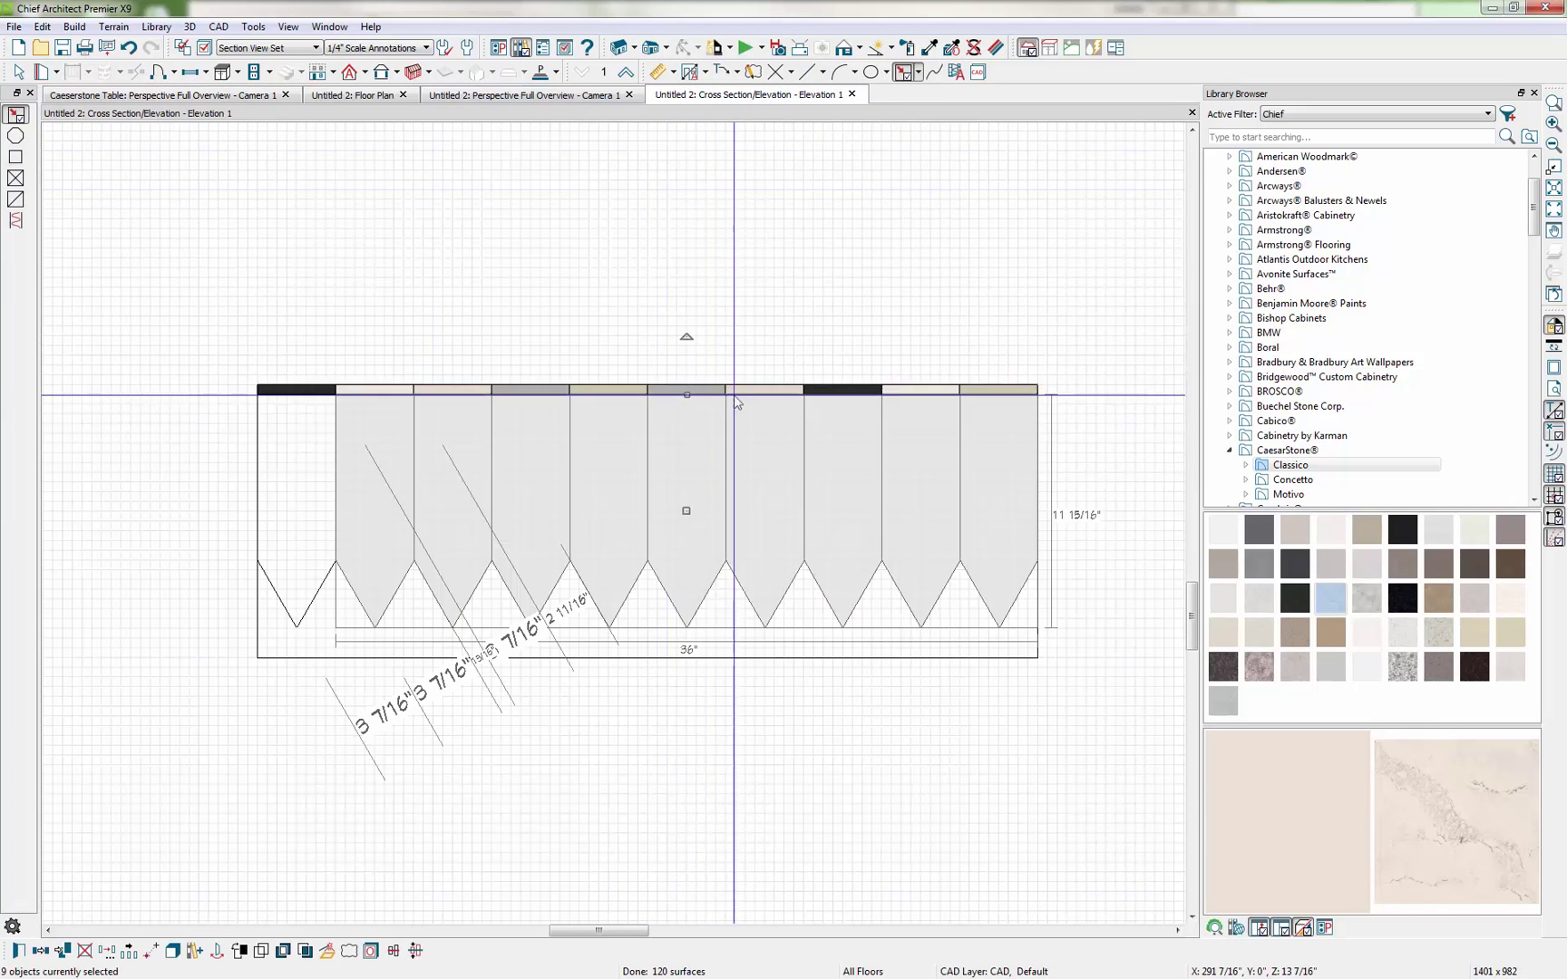
# Stagger the slat depths, raising selected slats 1" and lowering others 1/2".
pyautogui.moveTo(684, 510); pyautogui.dragTo(685, 498)
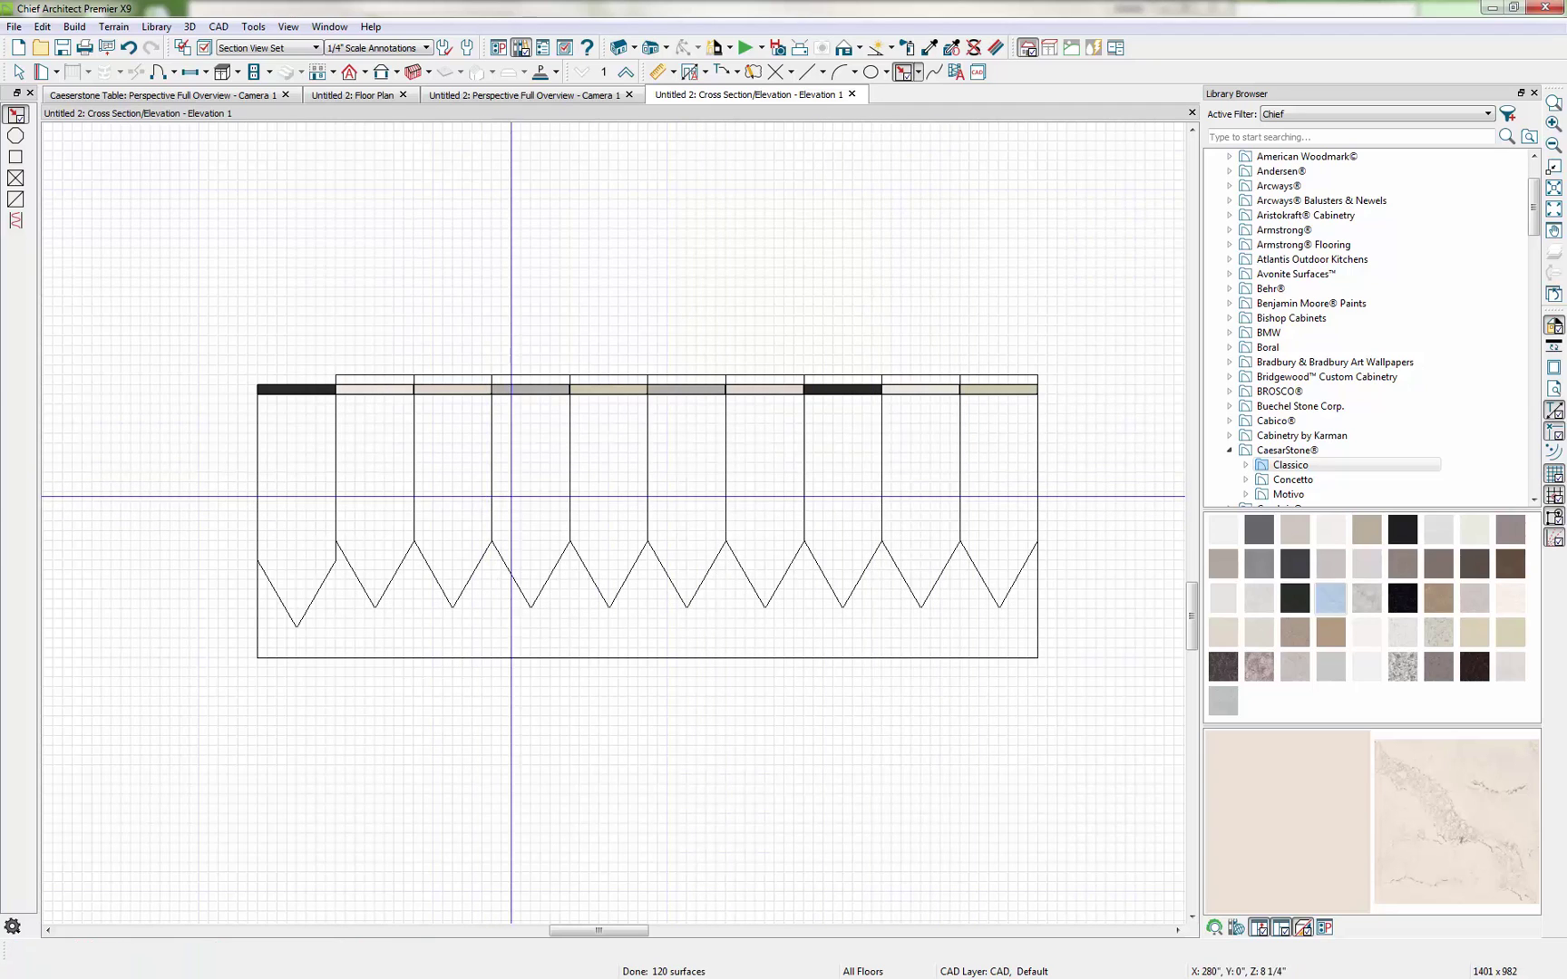
pyautogui.moveTo(990, 463); pyautogui.dragTo(474, 526)
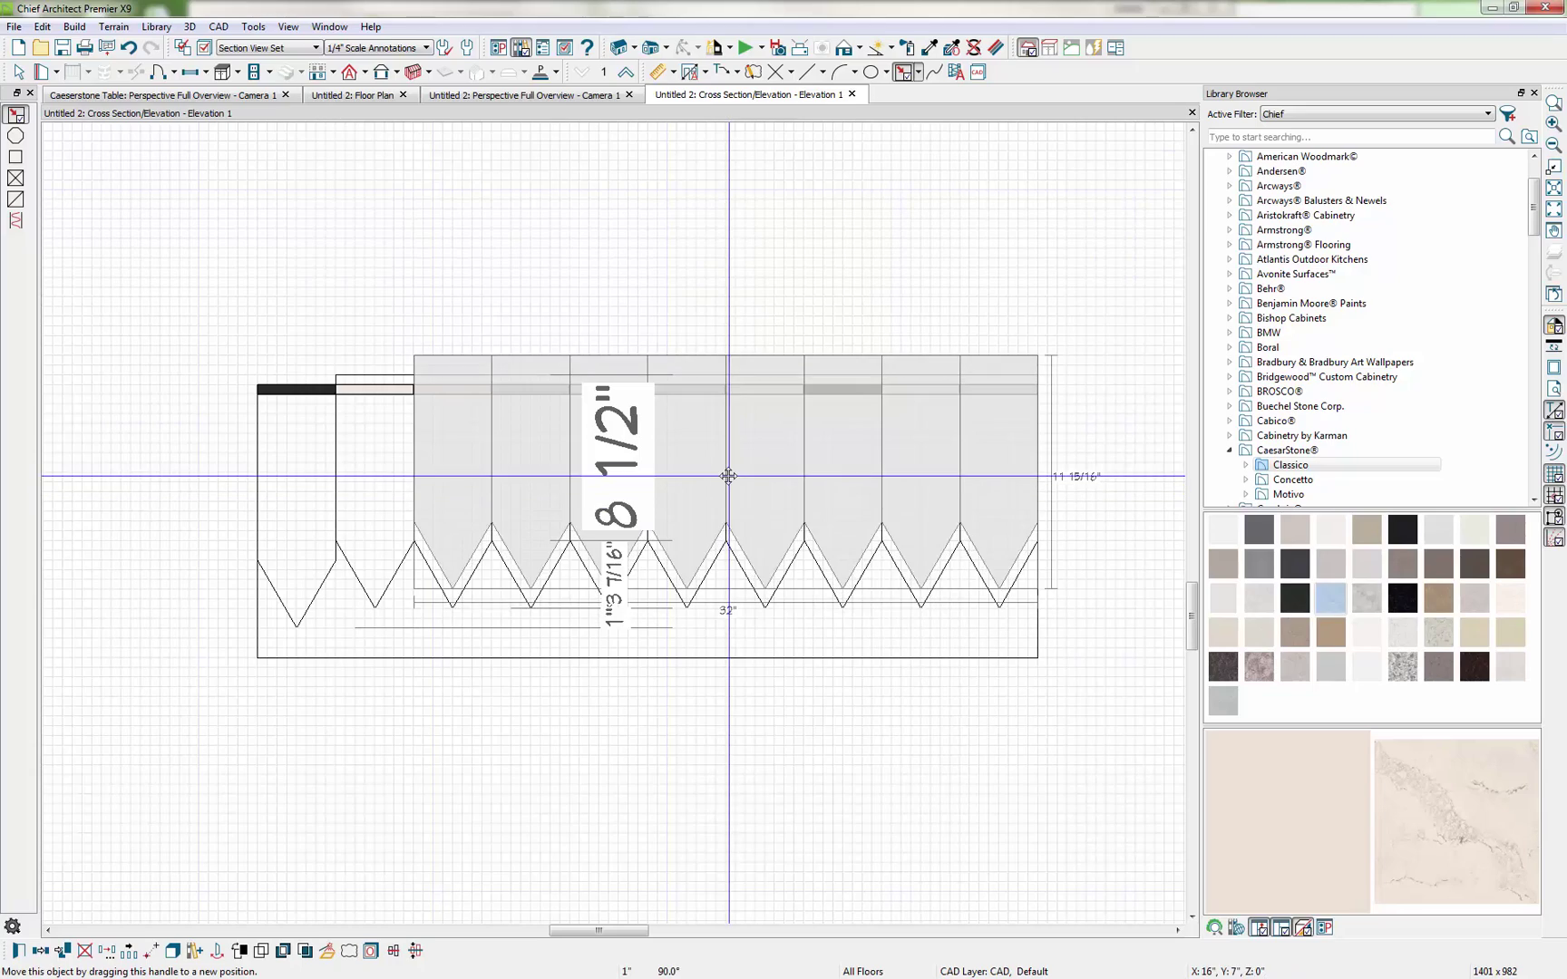
pyautogui.moveTo(728, 476); pyautogui.dragTo(728, 479)
pyautogui.press('Escape')
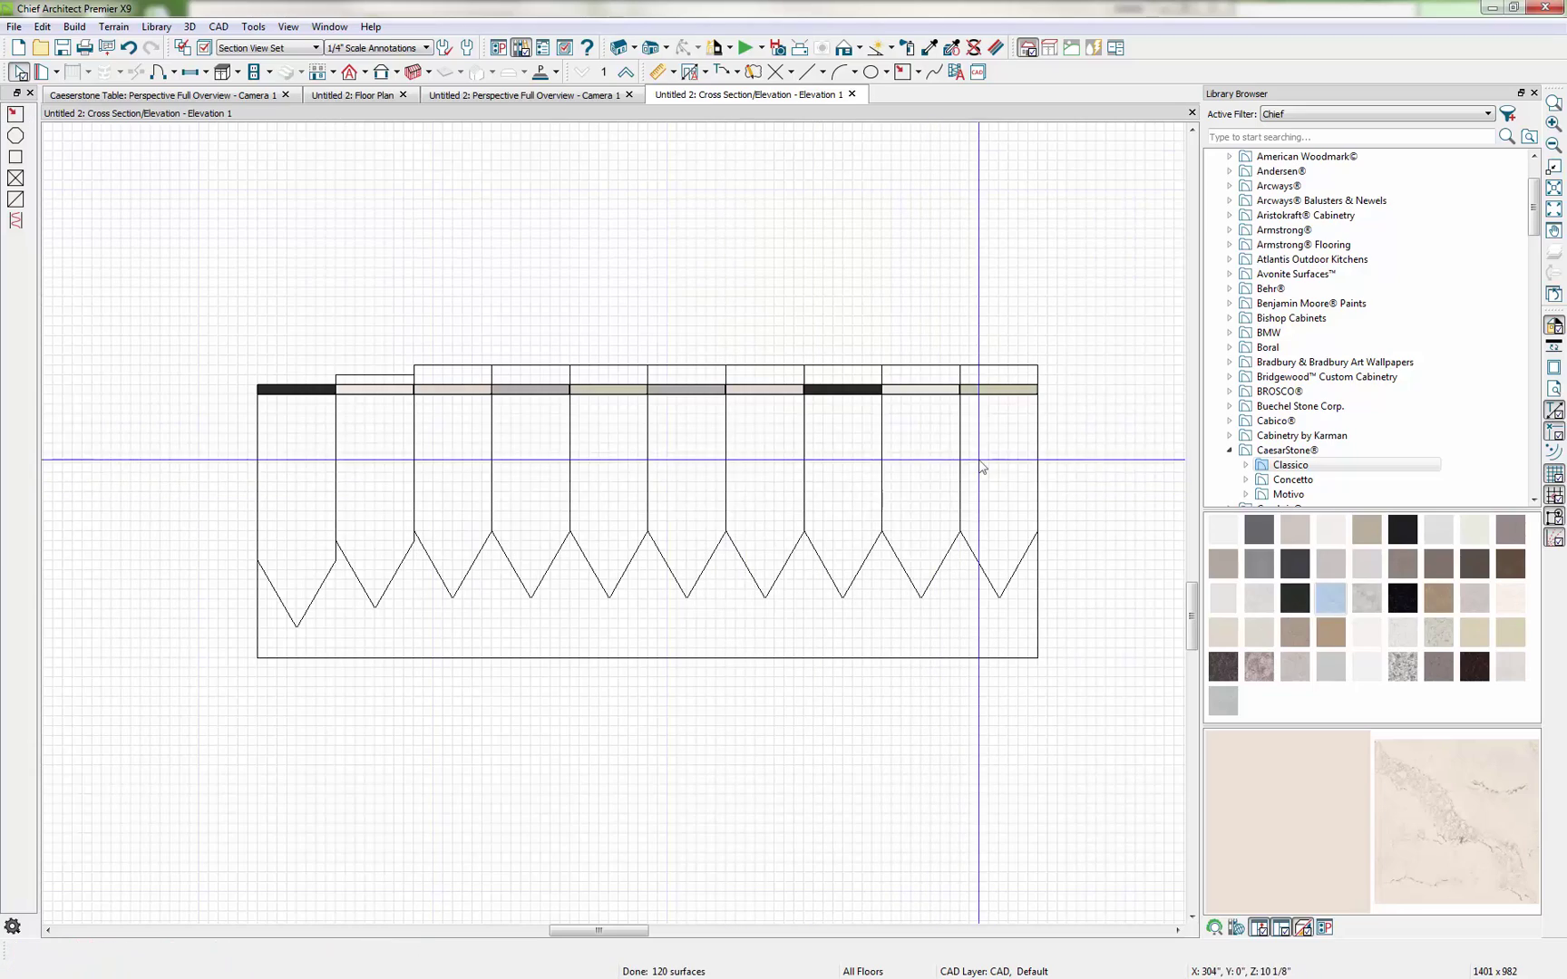
pyautogui.moveTo(978, 460); pyautogui.dragTo(577, 507)
pyautogui.moveTo(576, 507); pyautogui.dragTo(505, 504)
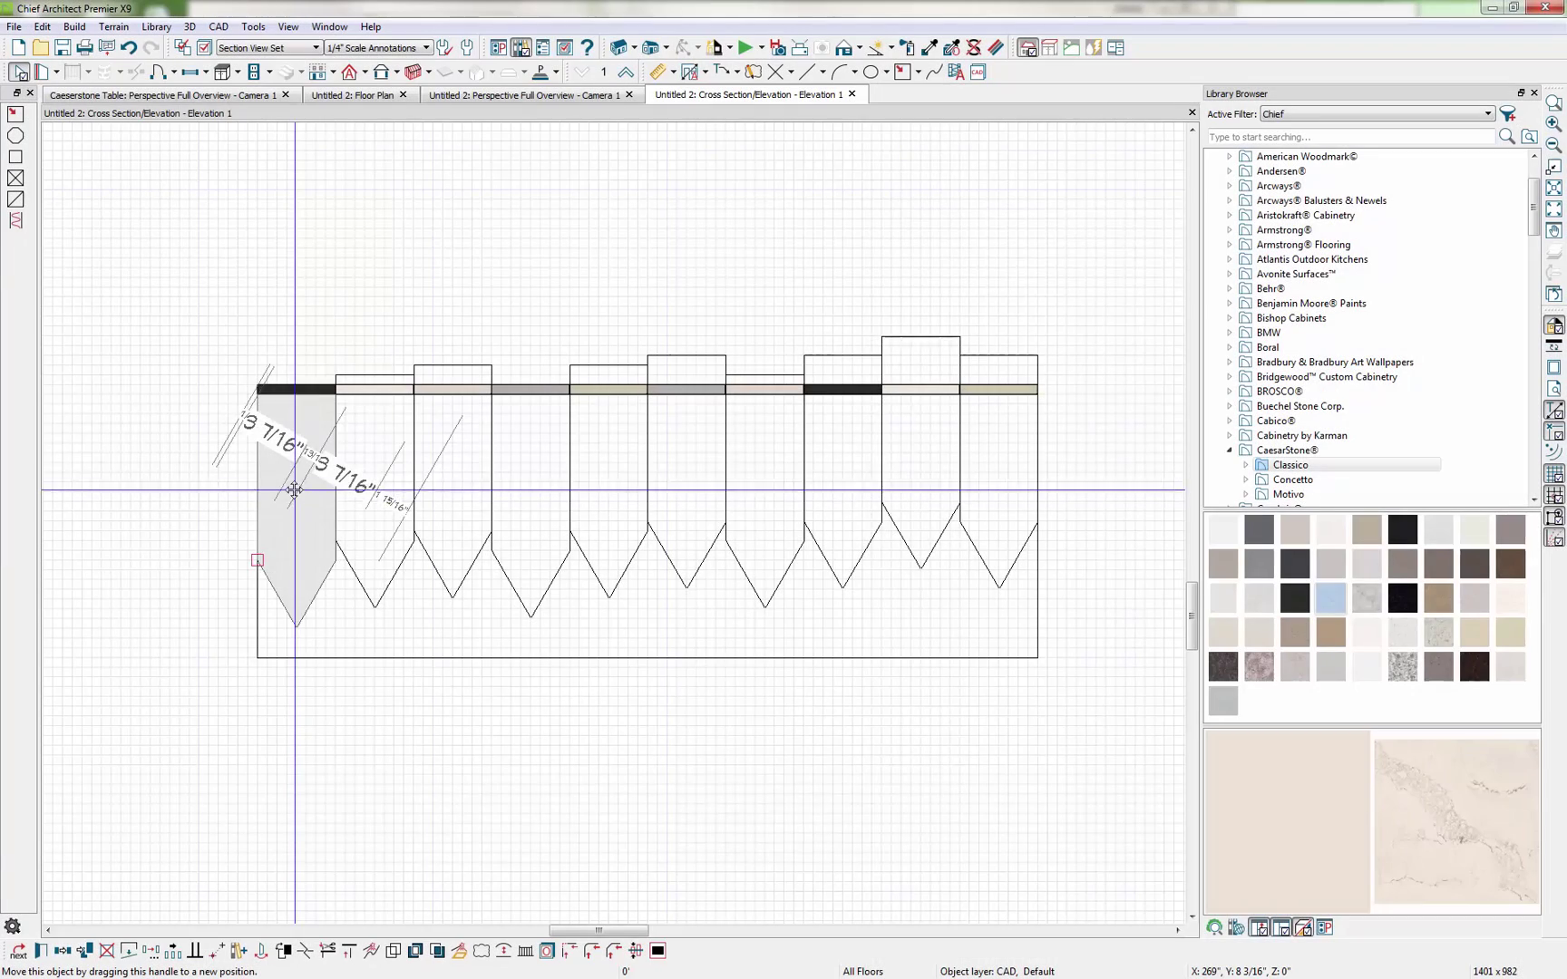
# Shorten the first two slats, bringing the second to 7 1/2".
pyautogui.click(296, 468)
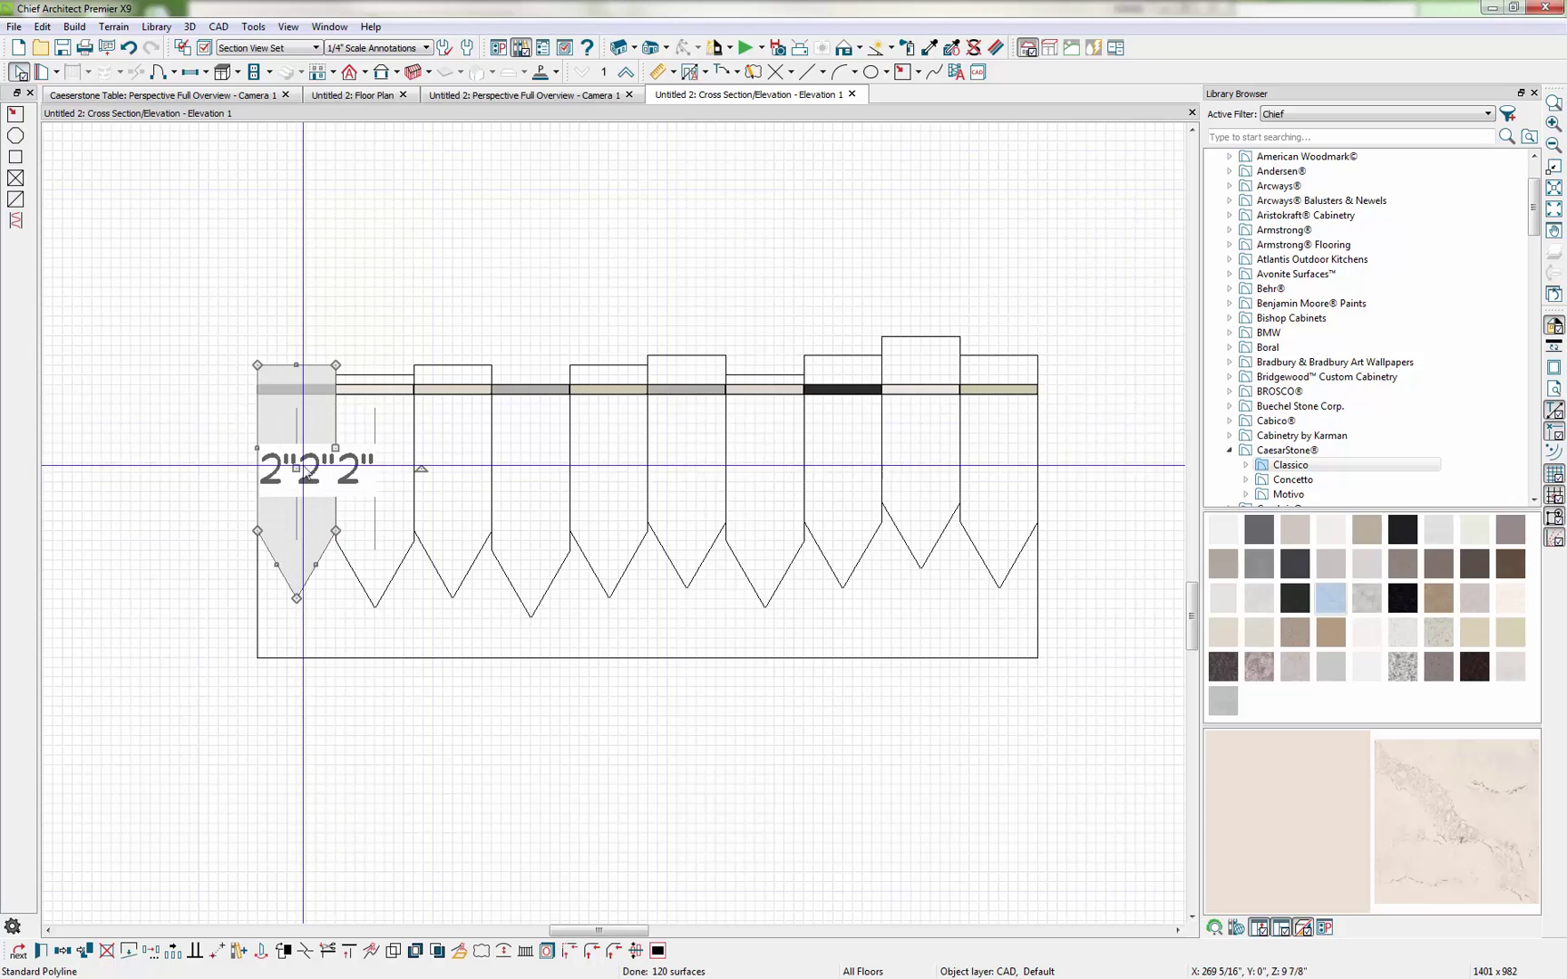
pyautogui.moveTo(295, 363); pyautogui.dragTo(288, 395)
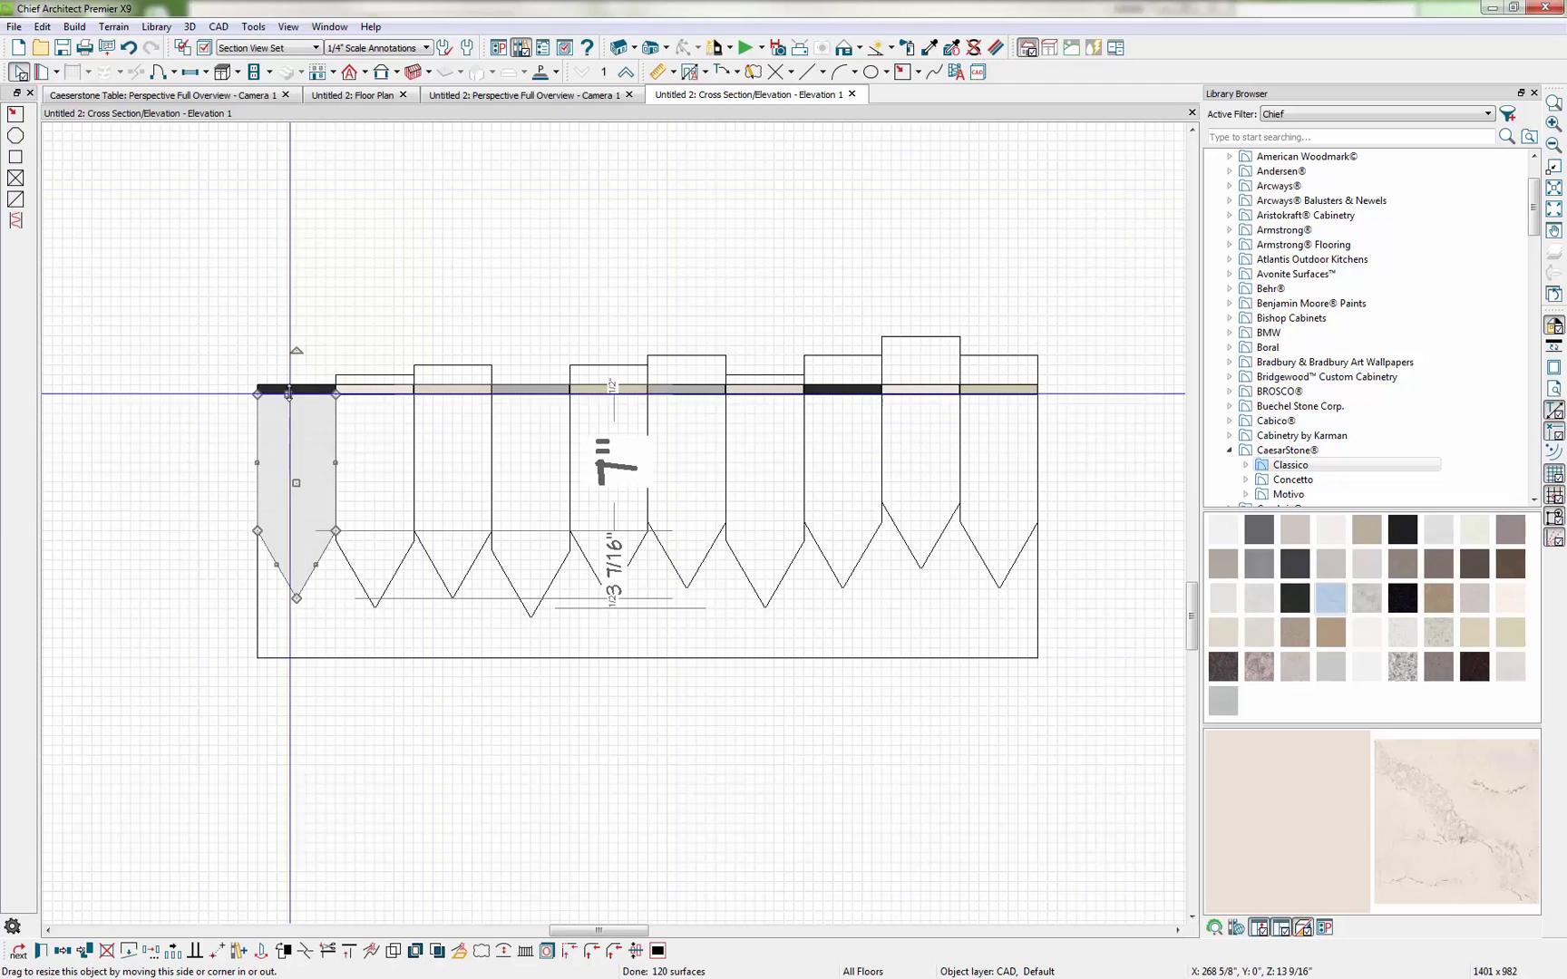
pyautogui.click(363, 375)
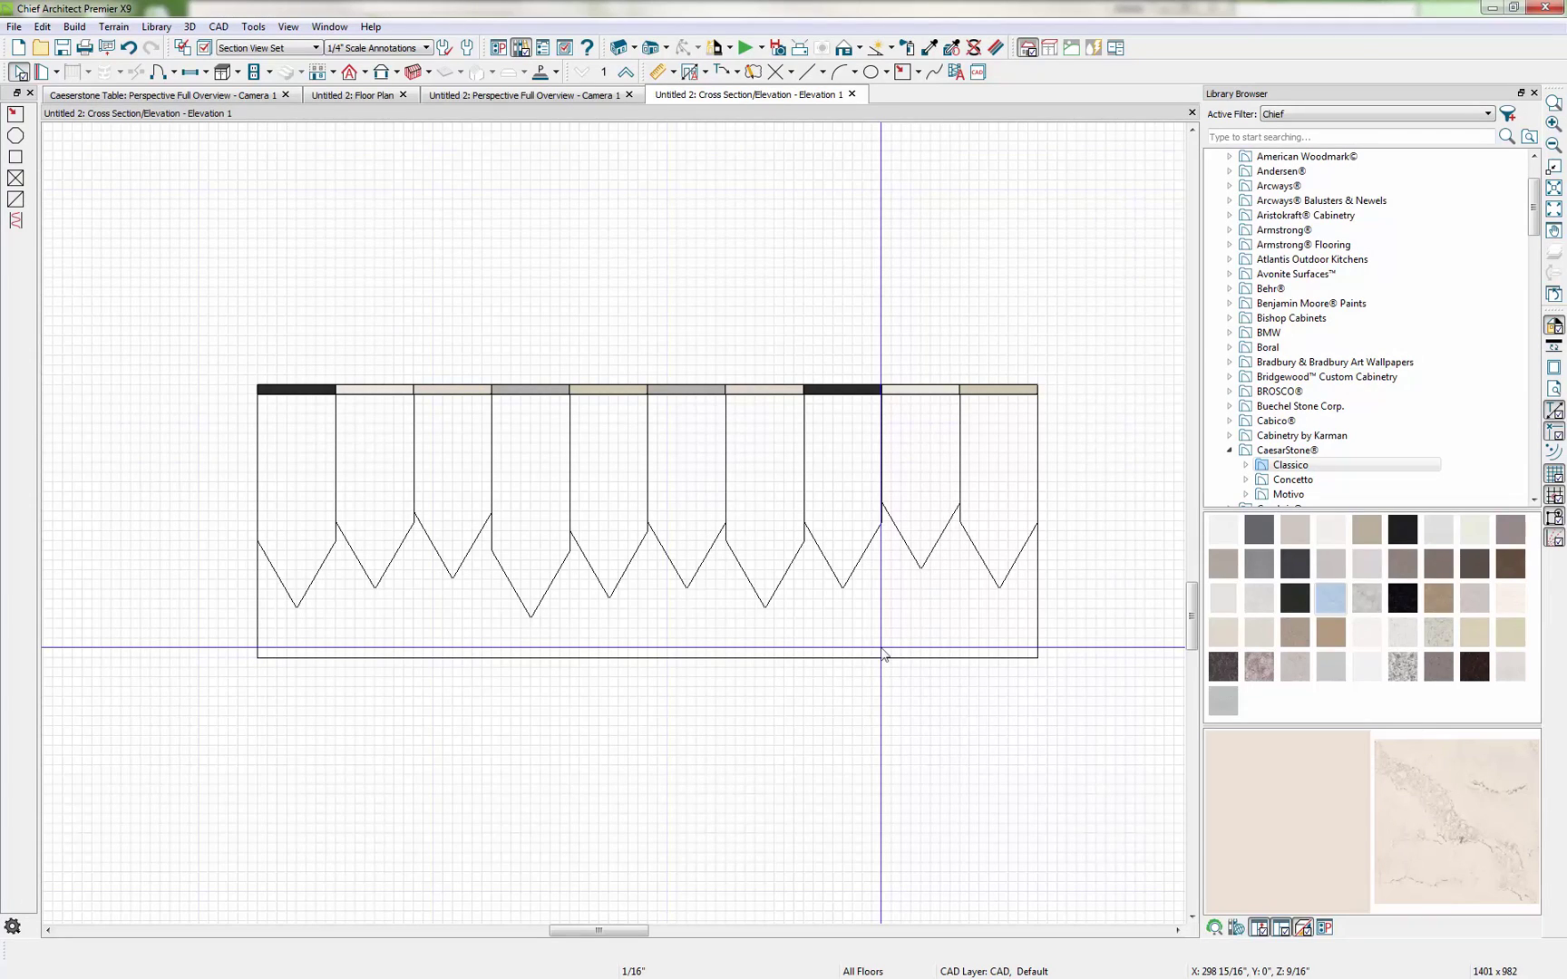
# Merge all slat shapes into one outline with Polyline Union, retaining the originals.
pyautogui.moveTo(972, 438); pyautogui.dragTo(295, 470)
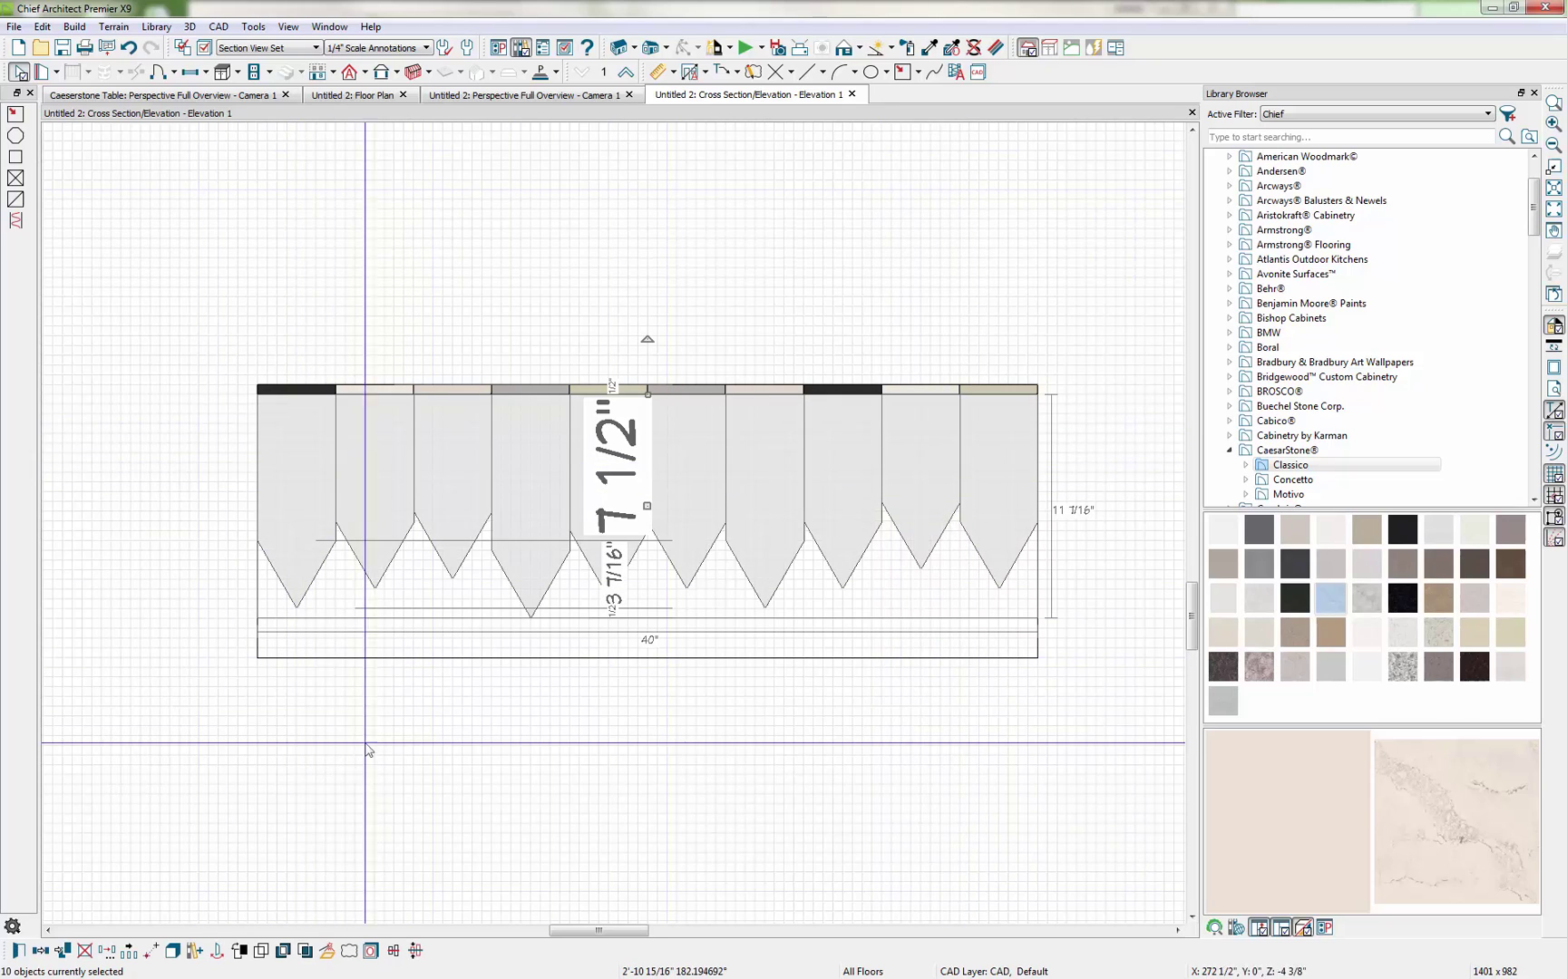
pyautogui.click(260, 951)
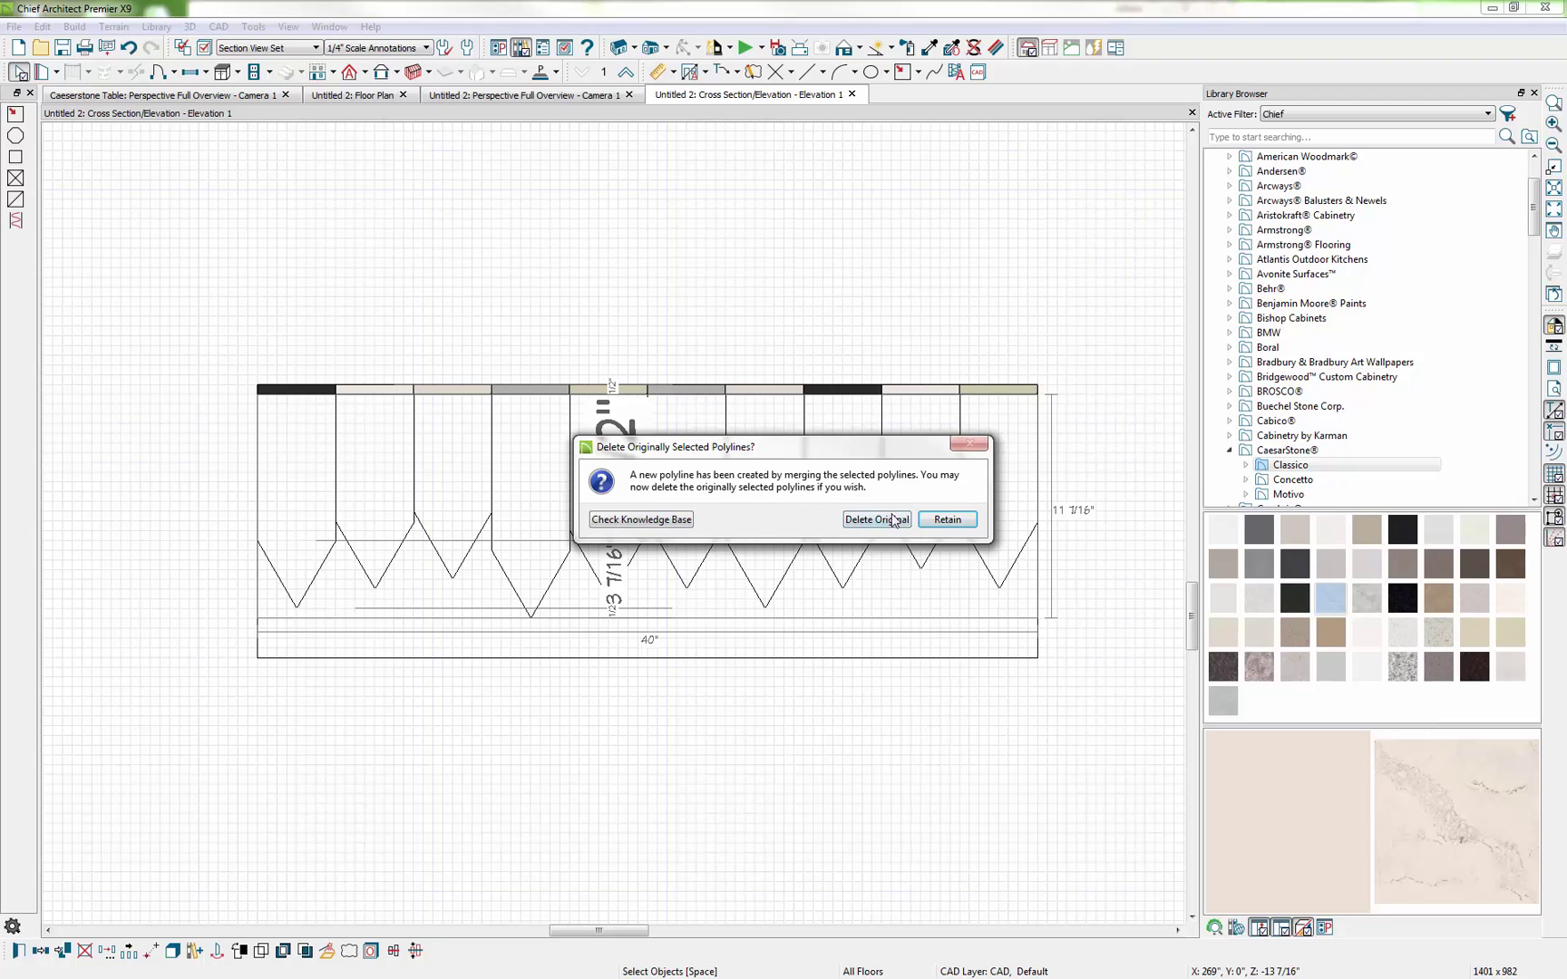
pyautogui.click(947, 520)
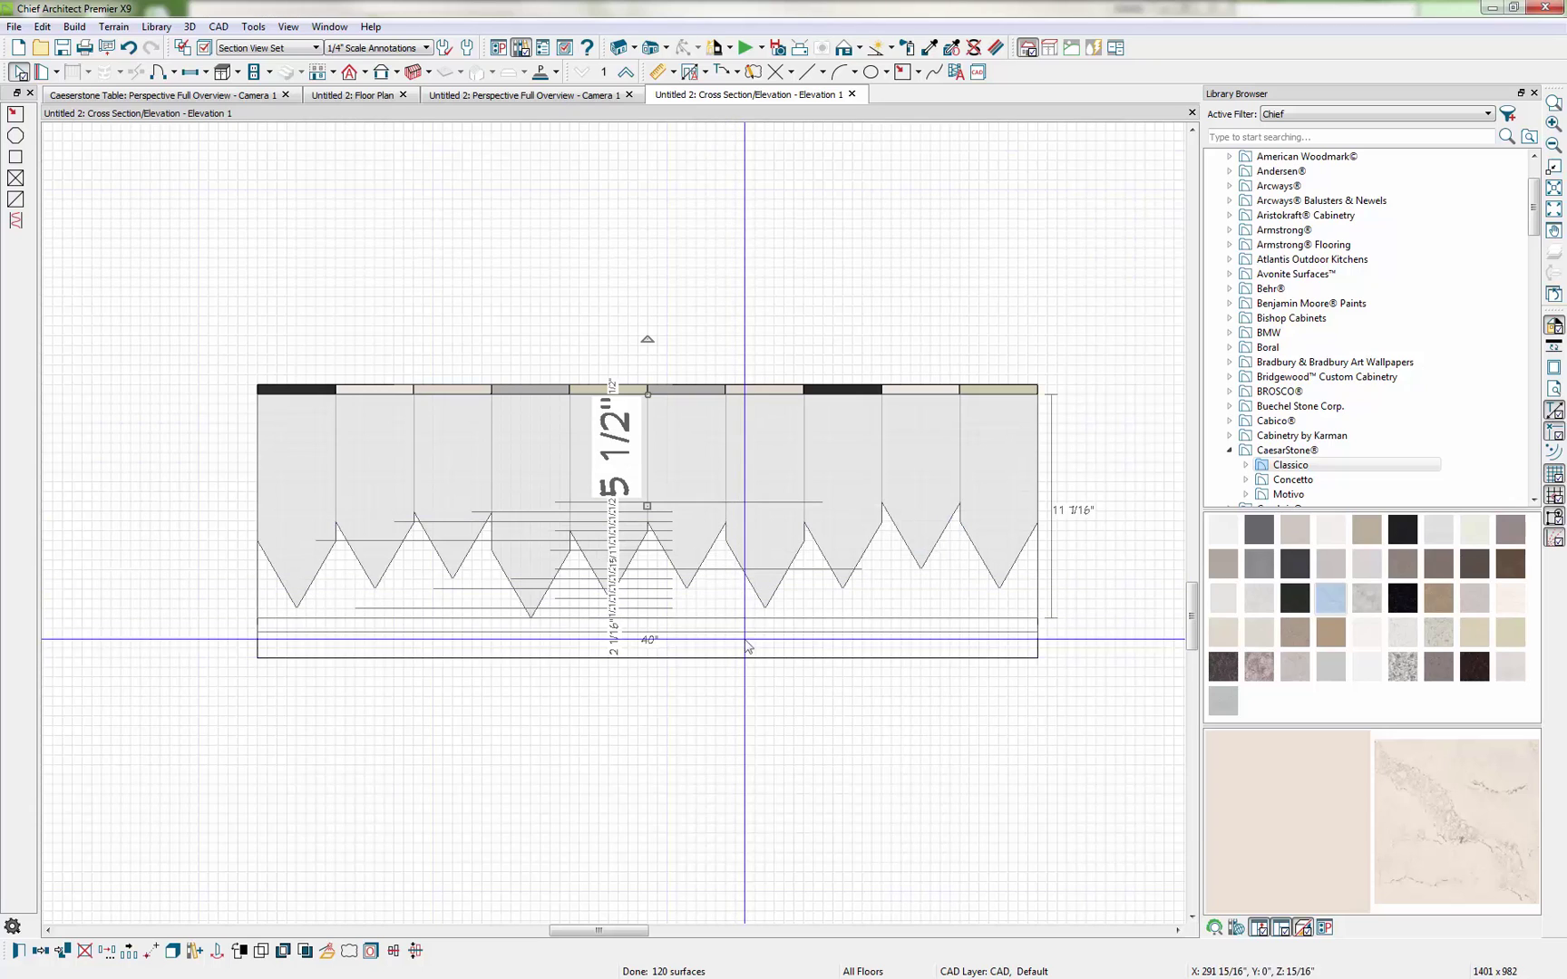
# Subtract the merged slats from the outer rectangle, deleting originals, leaving a zigzag-topped shape.
pyautogui.click(741, 657)
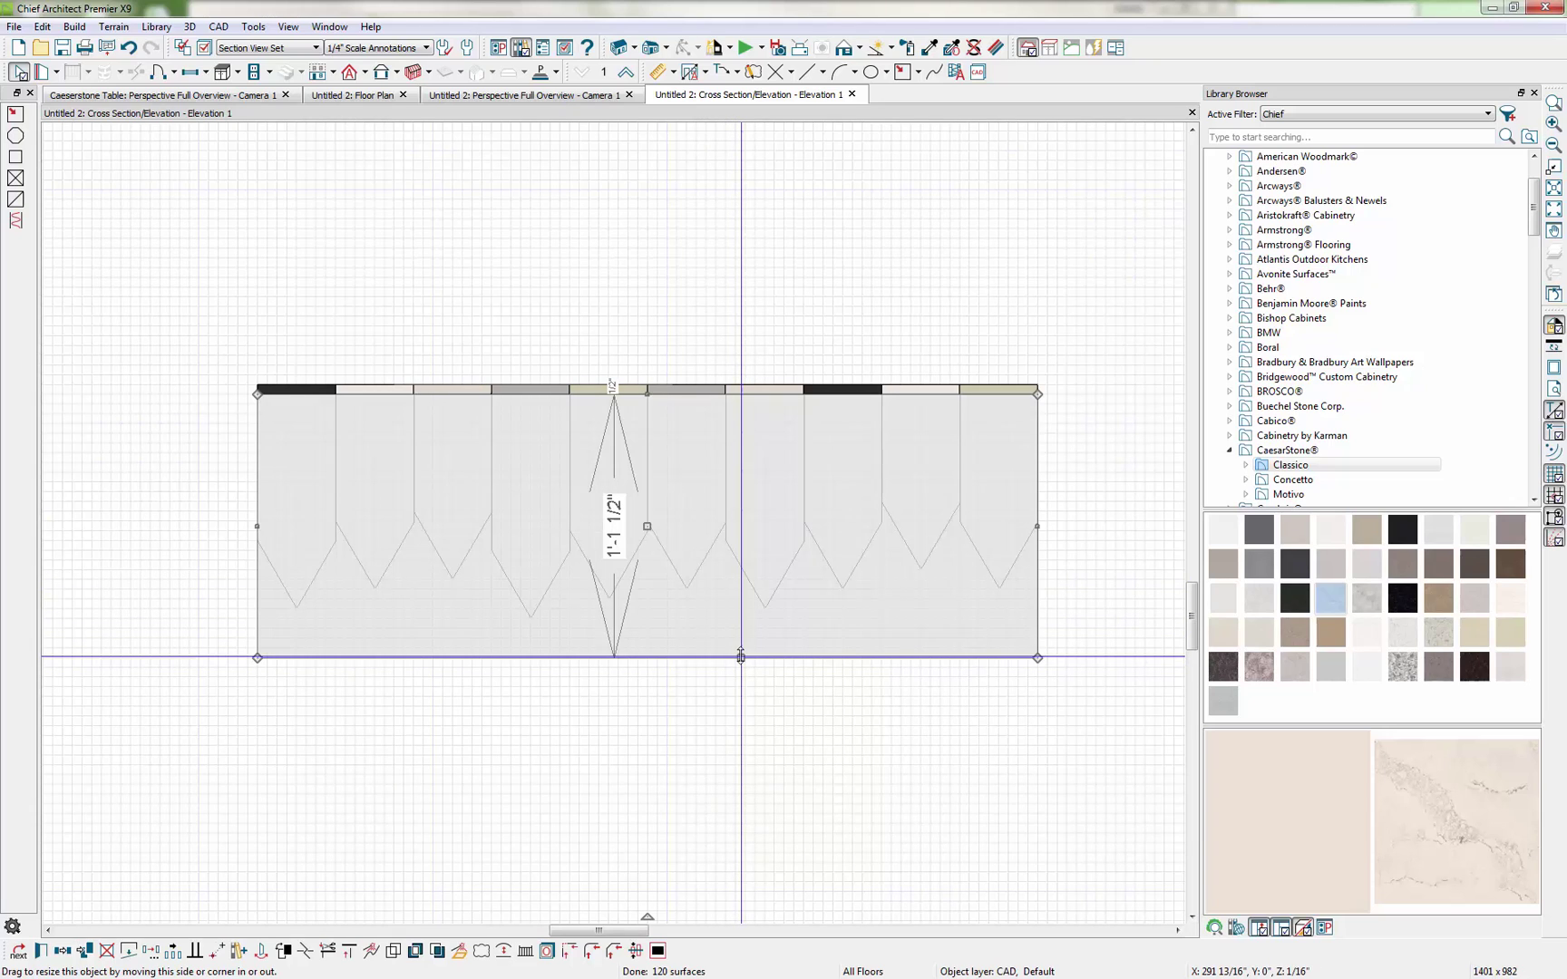
pyautogui.click(436, 950)
pyautogui.click(682, 580)
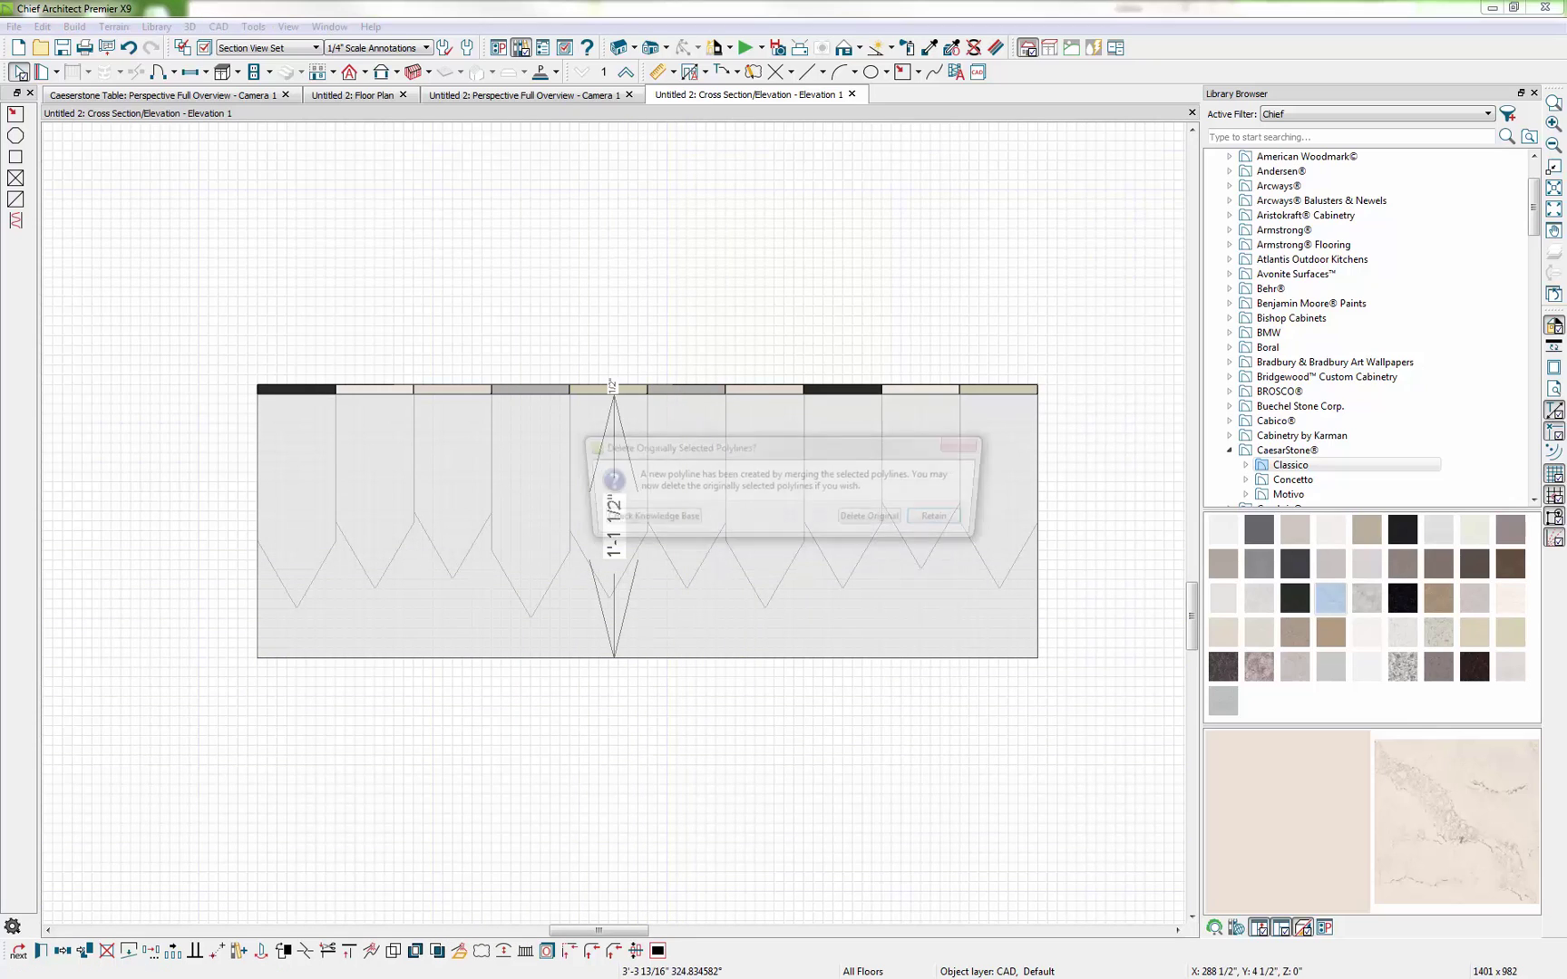
pyautogui.click(876, 519)
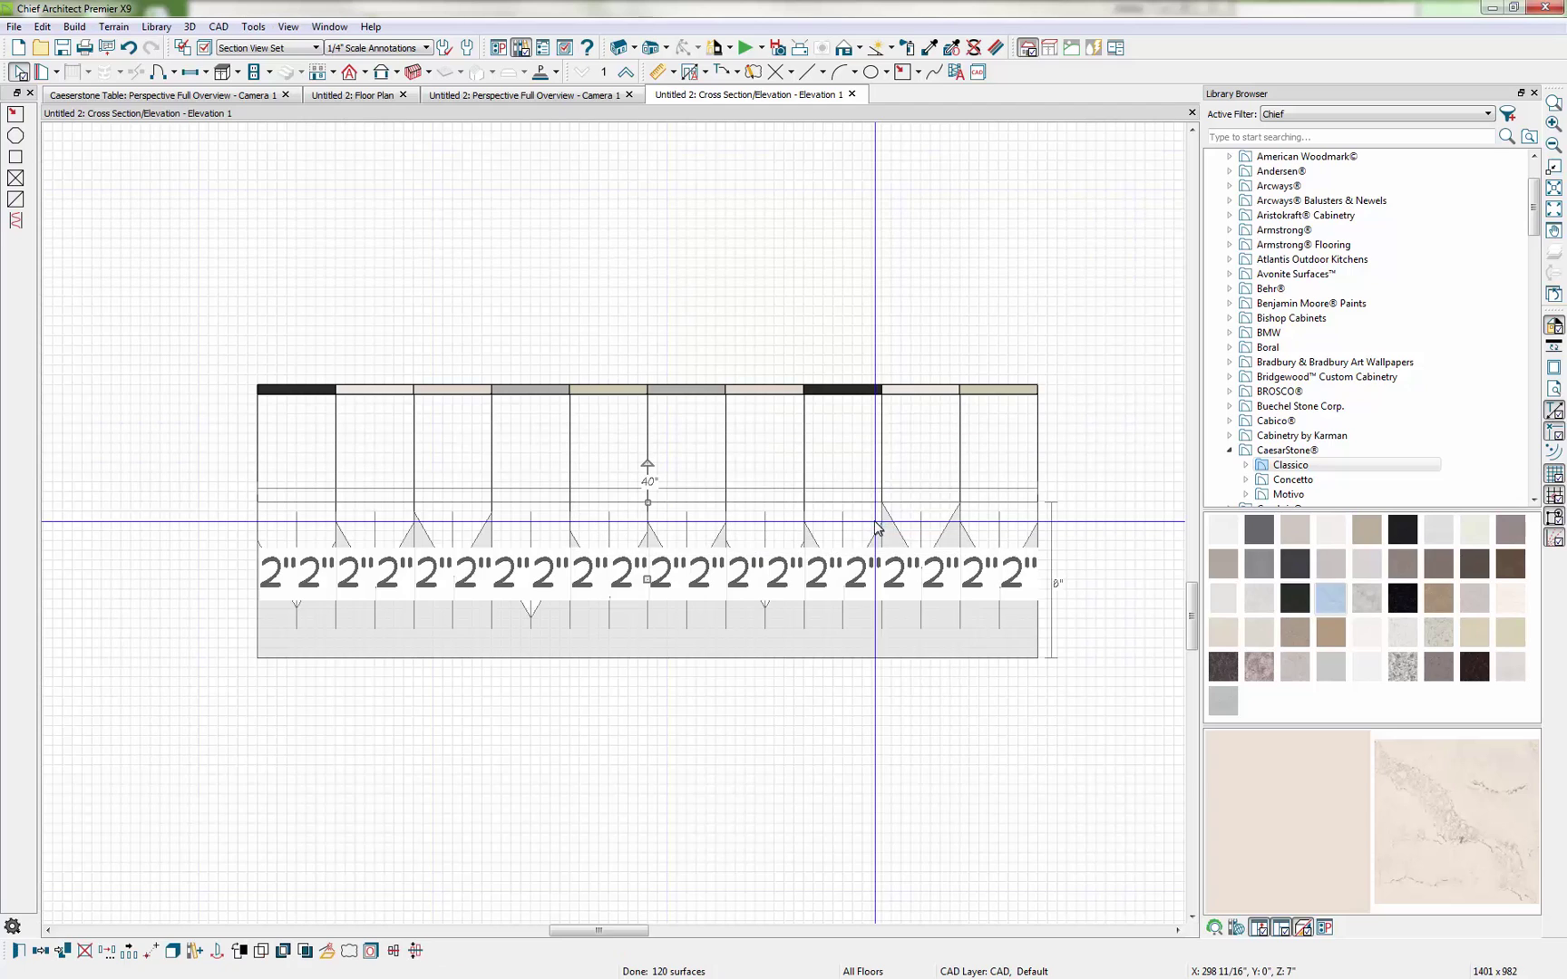
pyautogui.click(1008, 657)
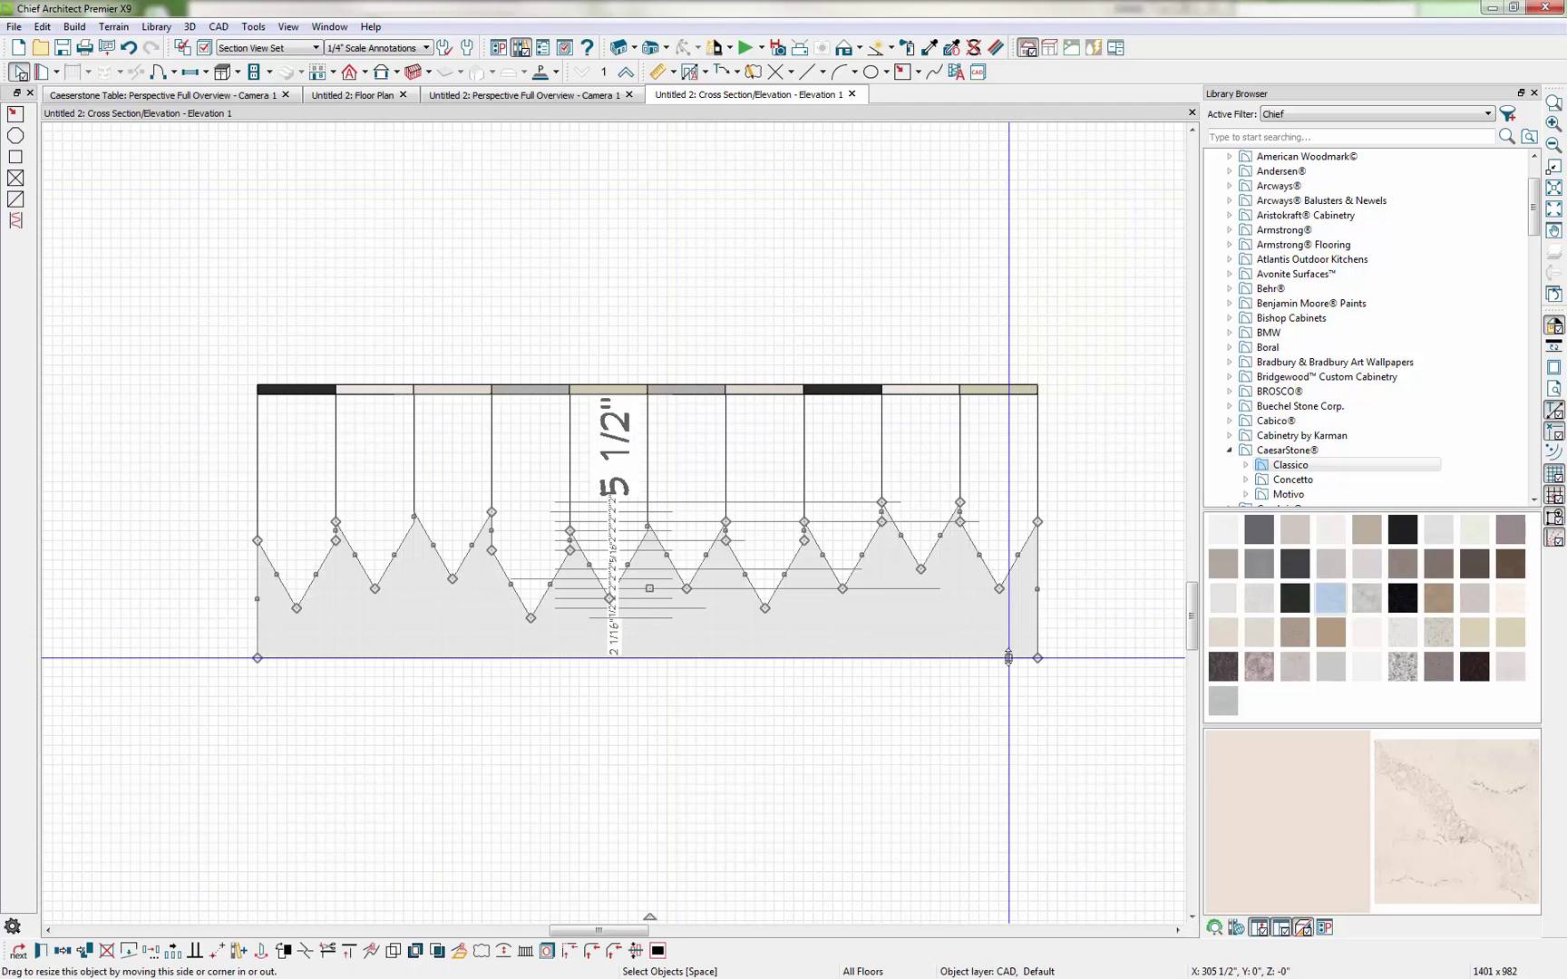
# Draw a rectangle under the first slat and pull a top-edge break point down into a V.
pyautogui.click(952, 732)
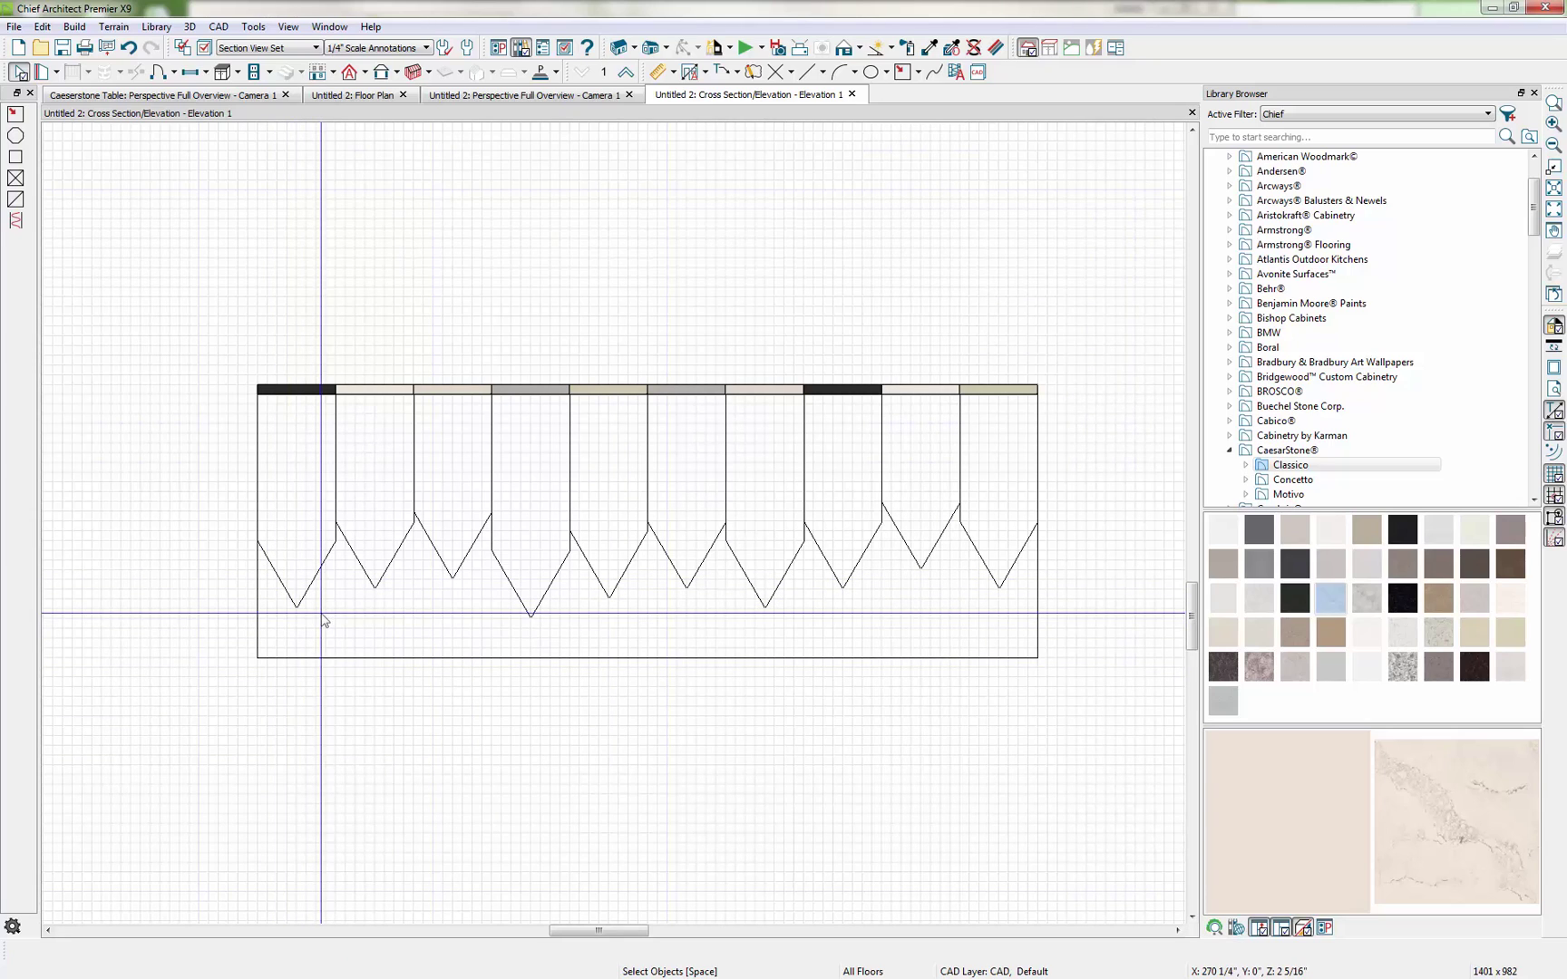
pyautogui.click(902, 73)
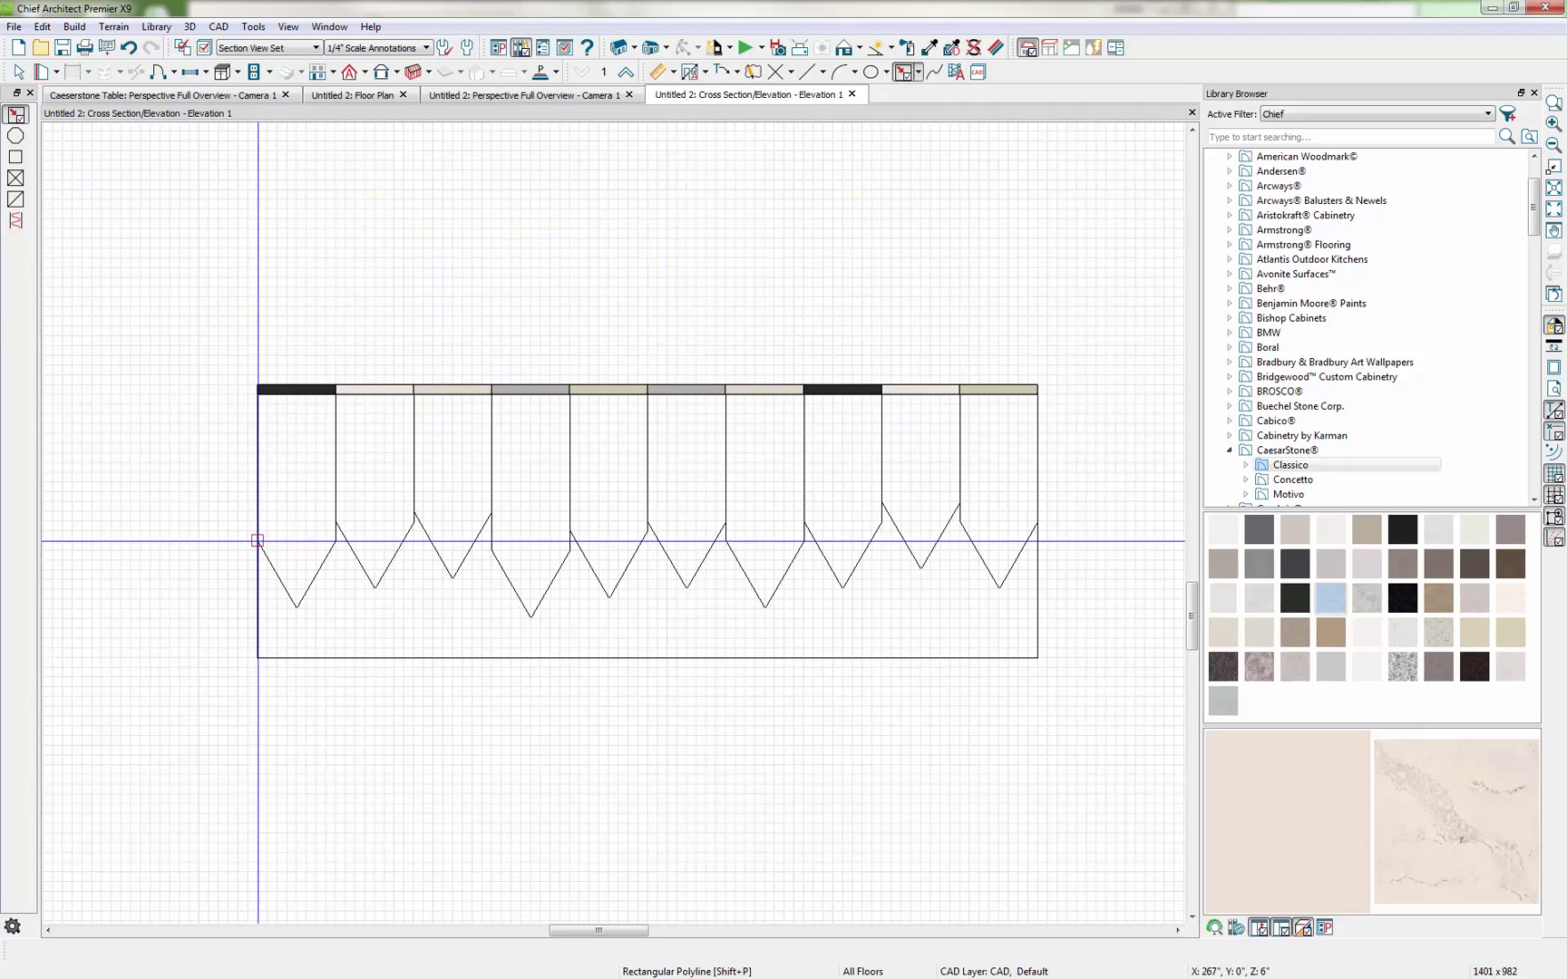
pyautogui.moveTo(258, 541)
pyautogui.mouseDown()
pyautogui.moveTo(281, 663)
pyautogui.moveTo(328, 659)
pyautogui.moveTo(335, 542)
pyautogui.moveTo(336, 657)
pyautogui.mouseUp()
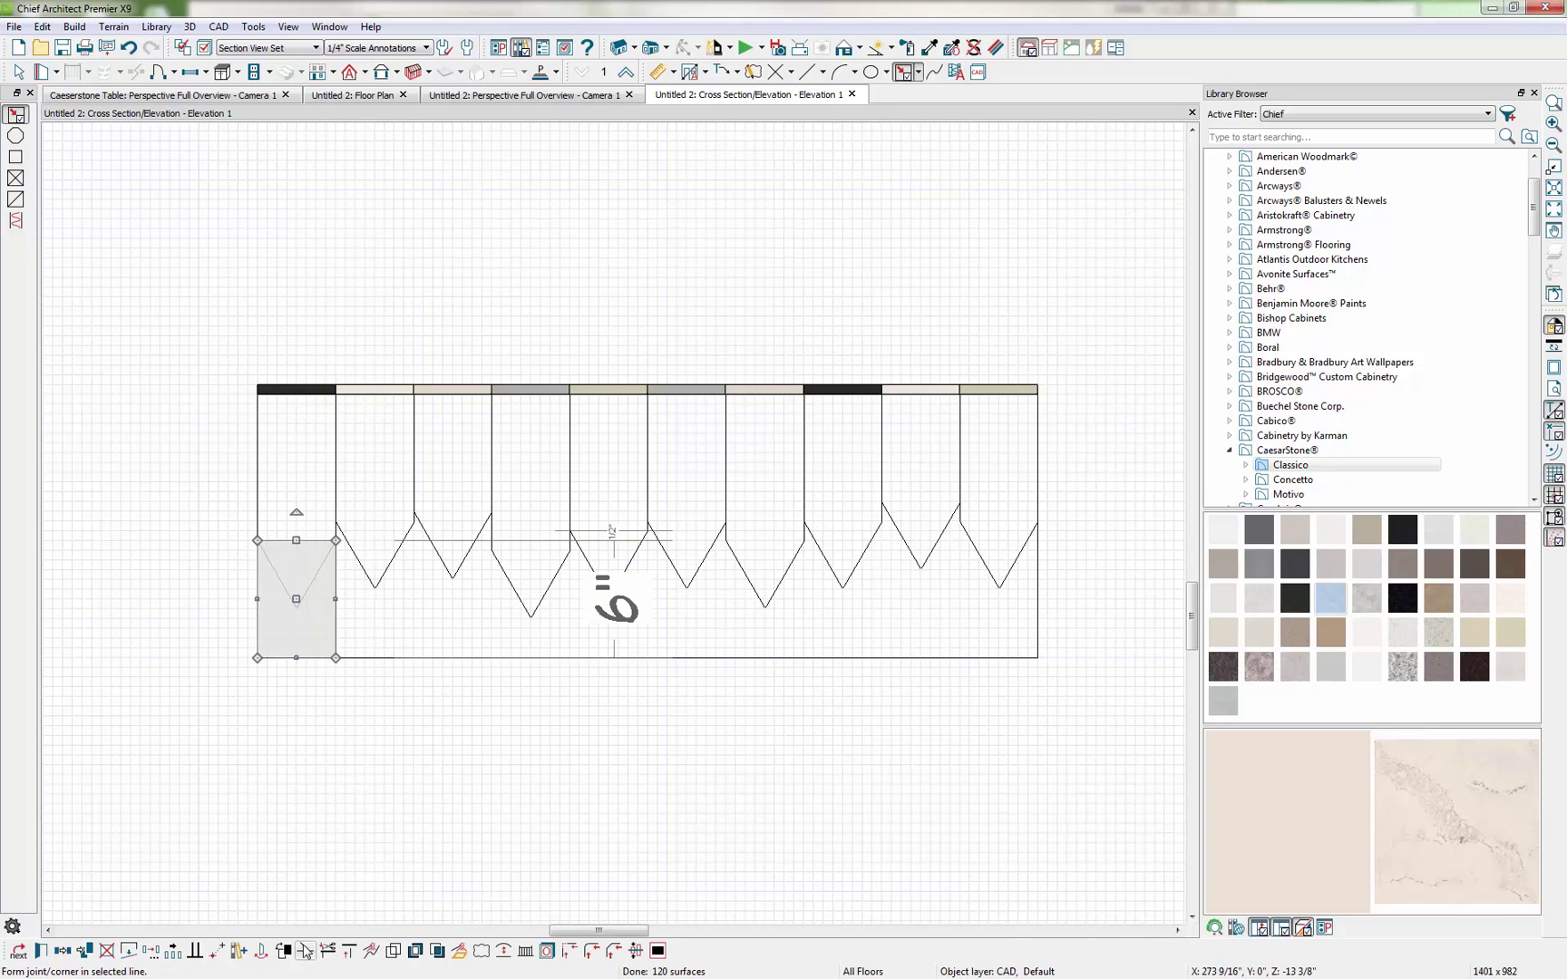
pyautogui.click(305, 951)
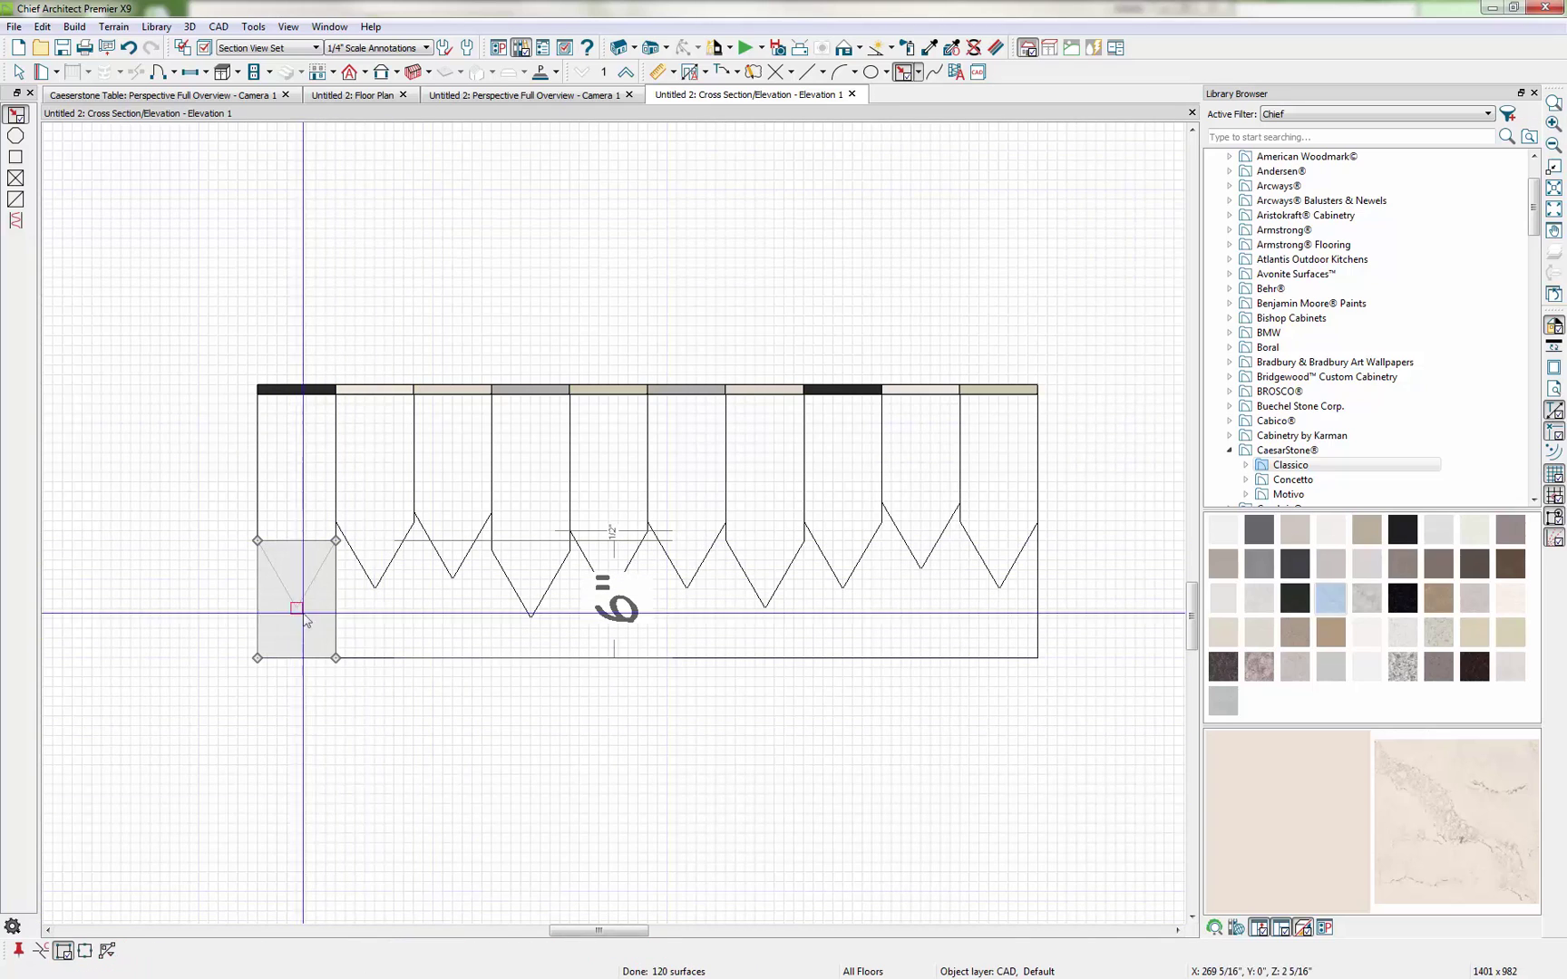
pyautogui.click(292, 548)
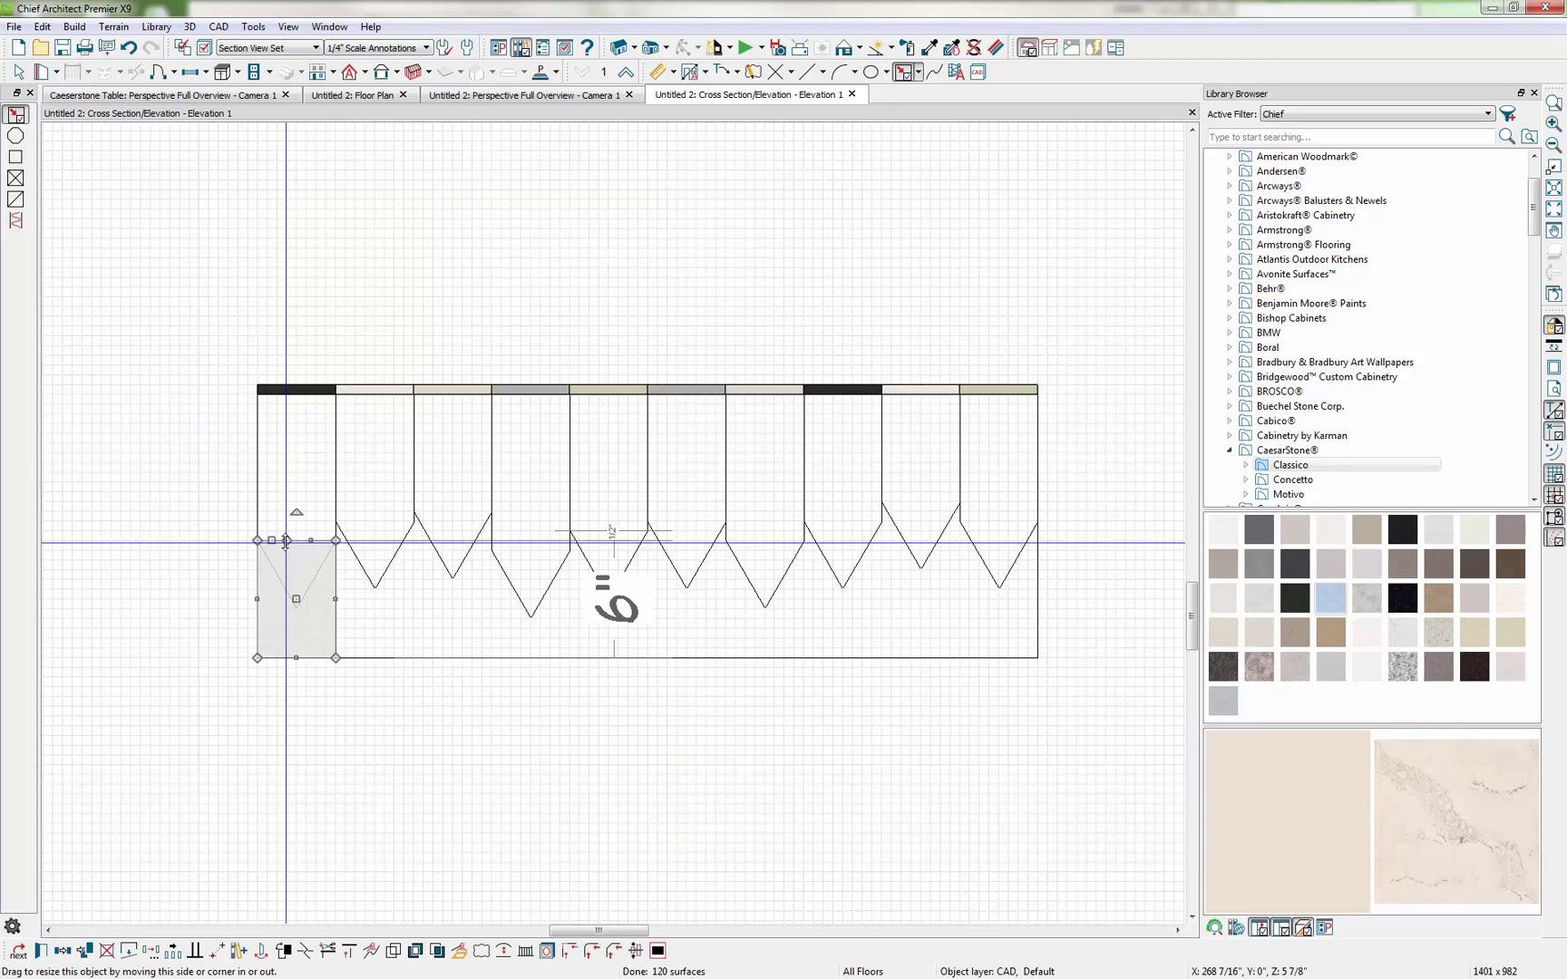
pyautogui.moveTo(286, 542); pyautogui.dragTo(297, 606)
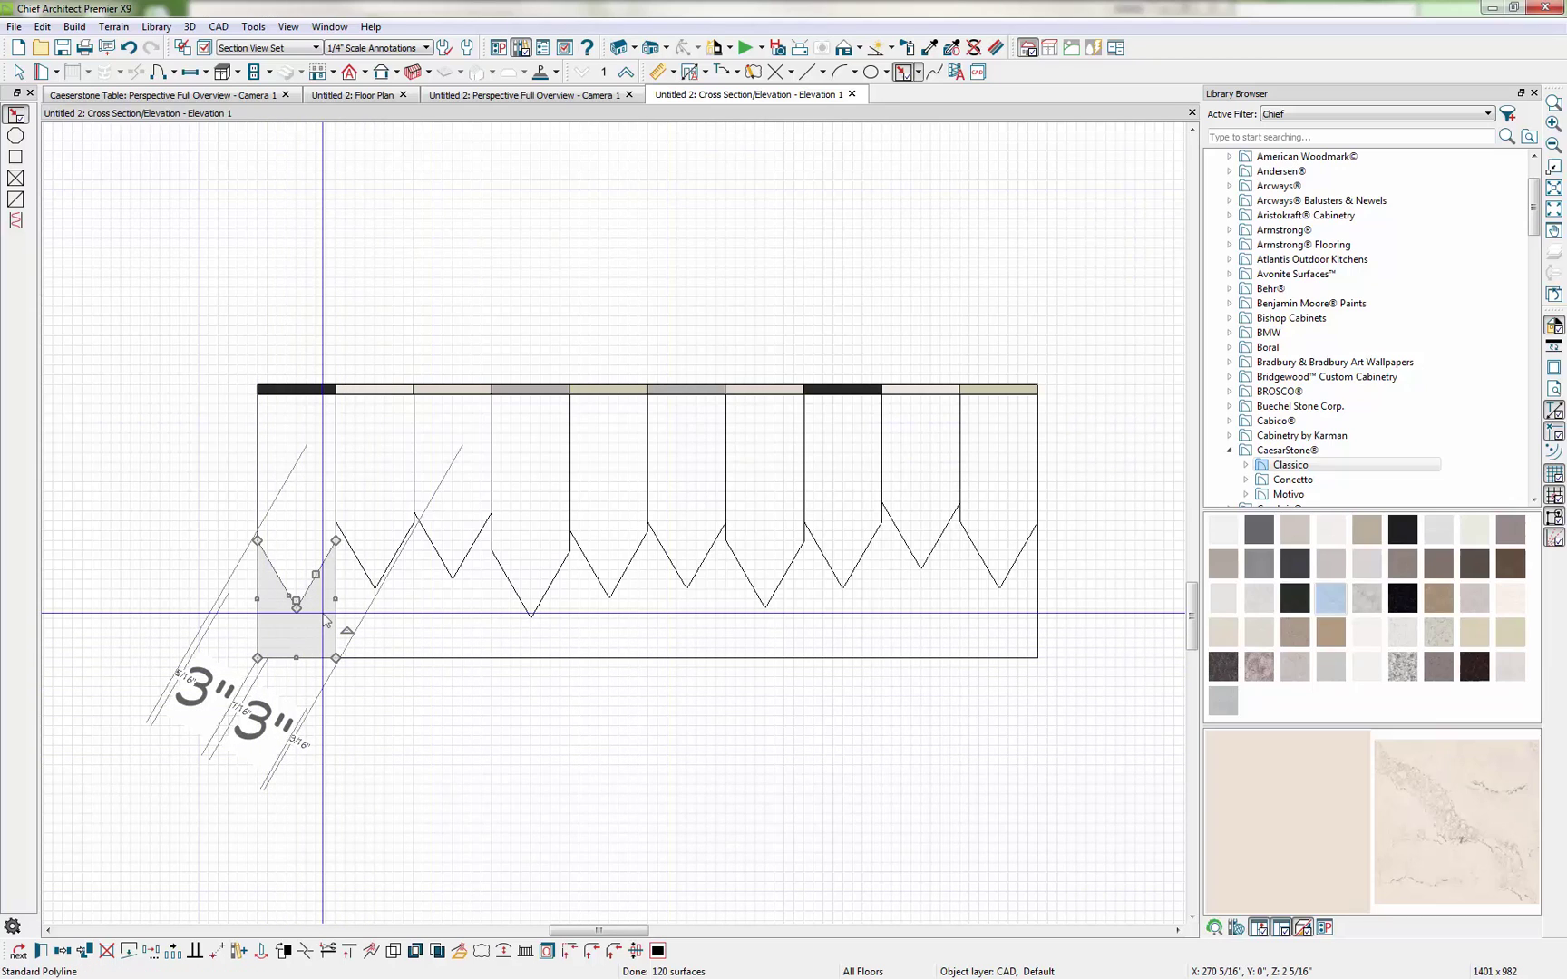
# Set Concentric editing with a 1/2" jump and shrink the notched piece to about 3" wide.
pyautogui.click(495, 48)
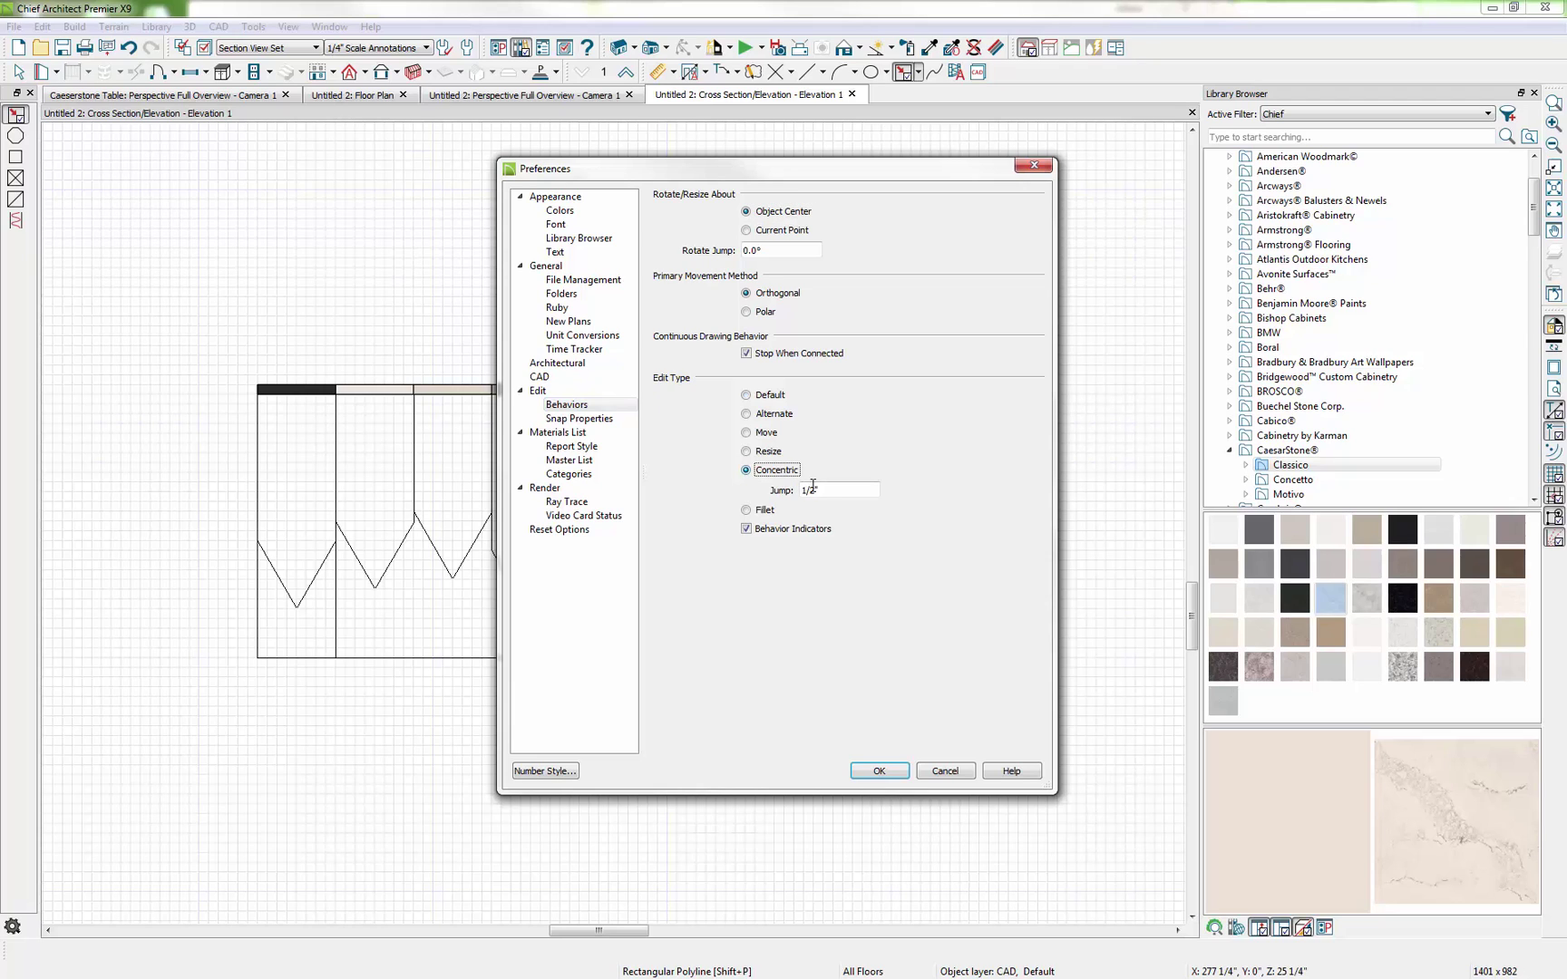
pyautogui.click(879, 771)
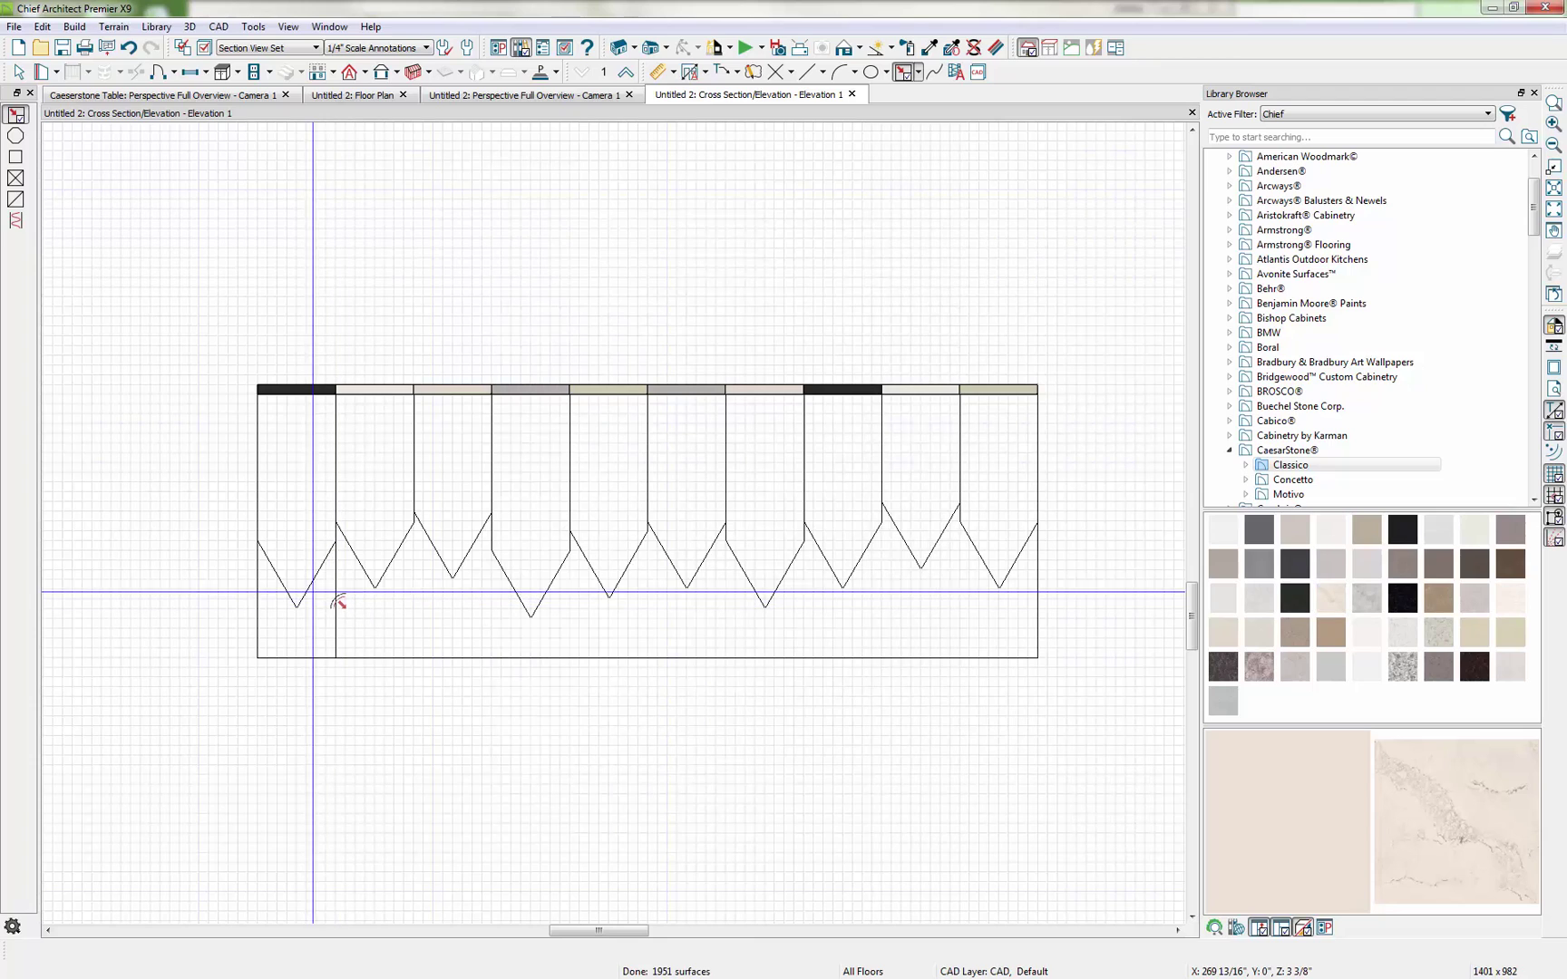
pyautogui.click(309, 590)
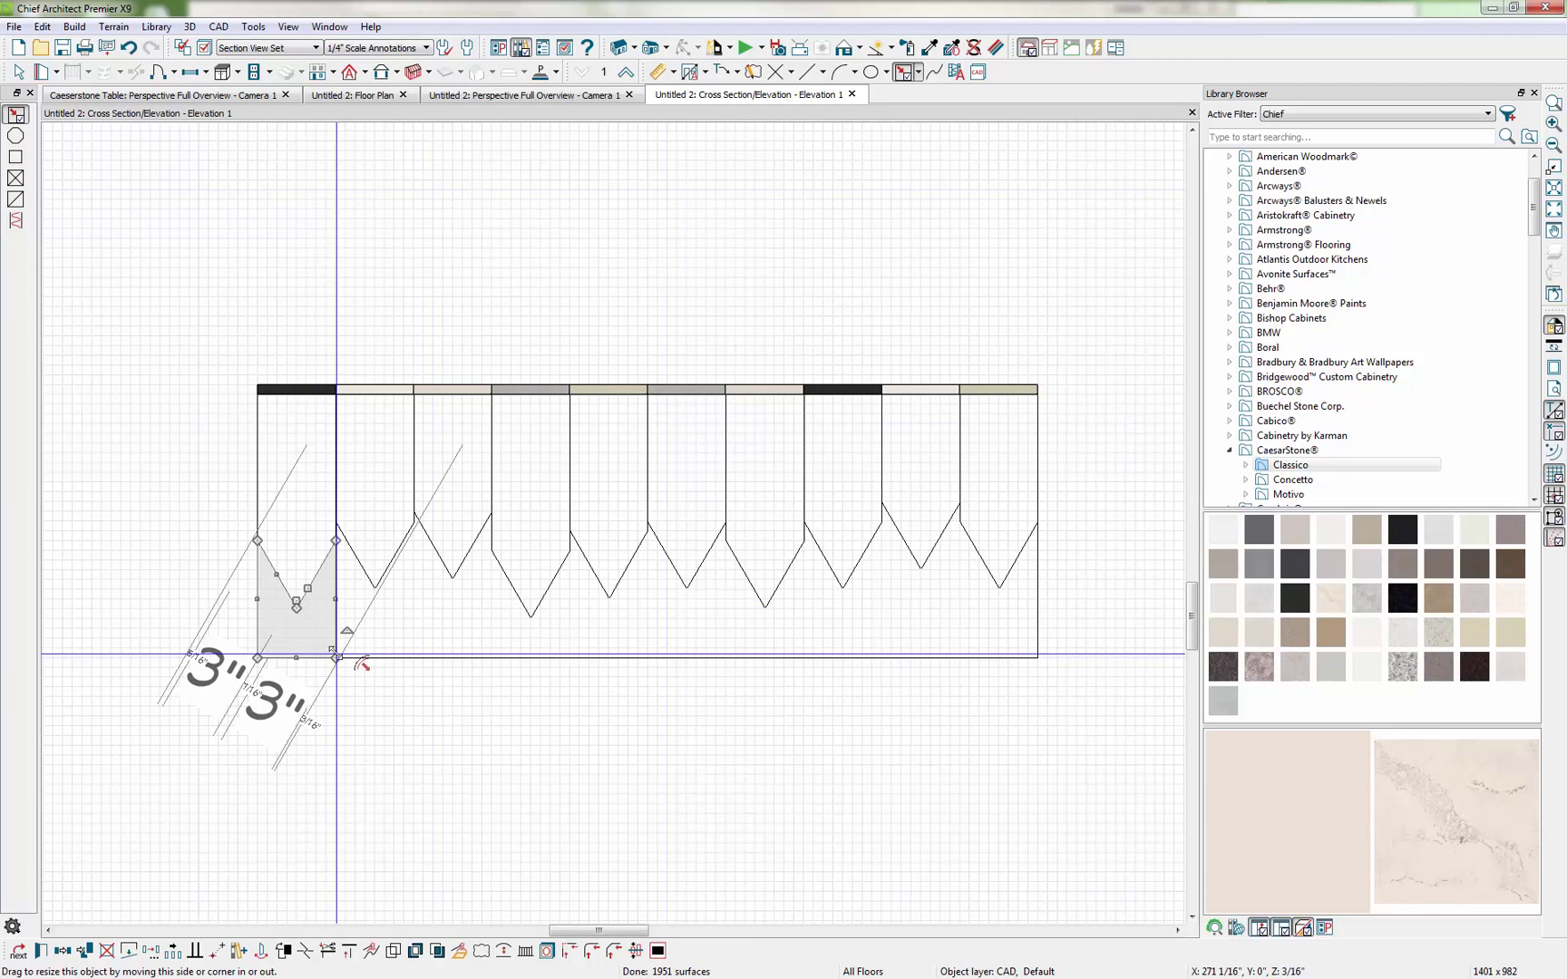
pyautogui.moveTo(335, 655); pyautogui.dragTo(326, 648)
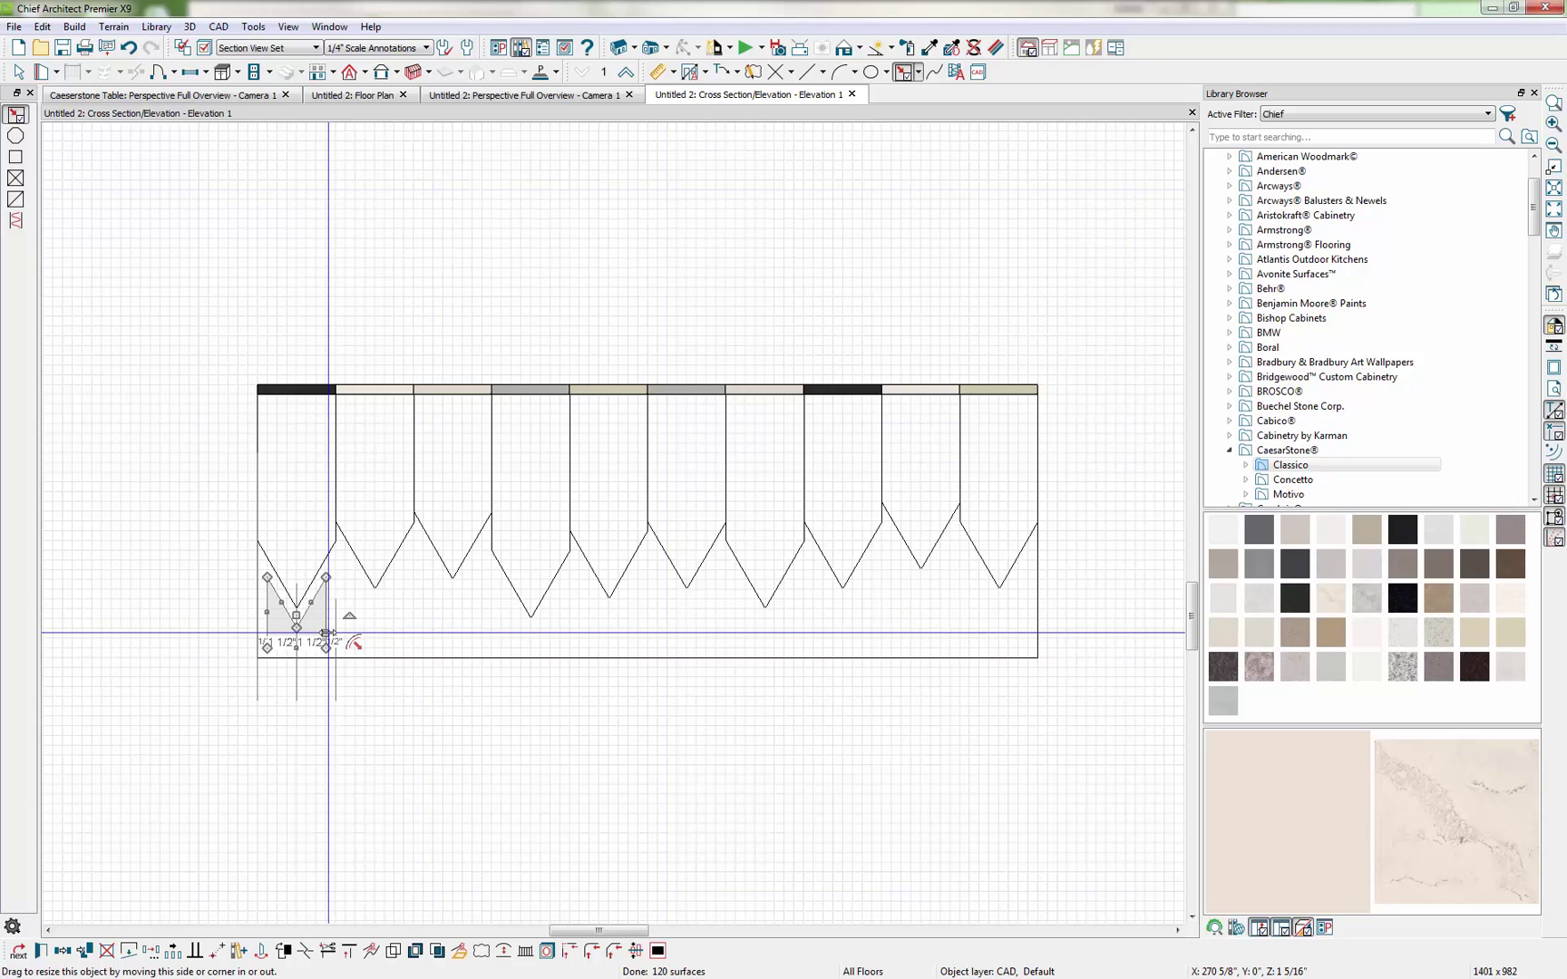
# Replicate the notched piece as 9 copies spaced 4 along X.
pyautogui.click(154, 958)
pyautogui.click(611, 270)
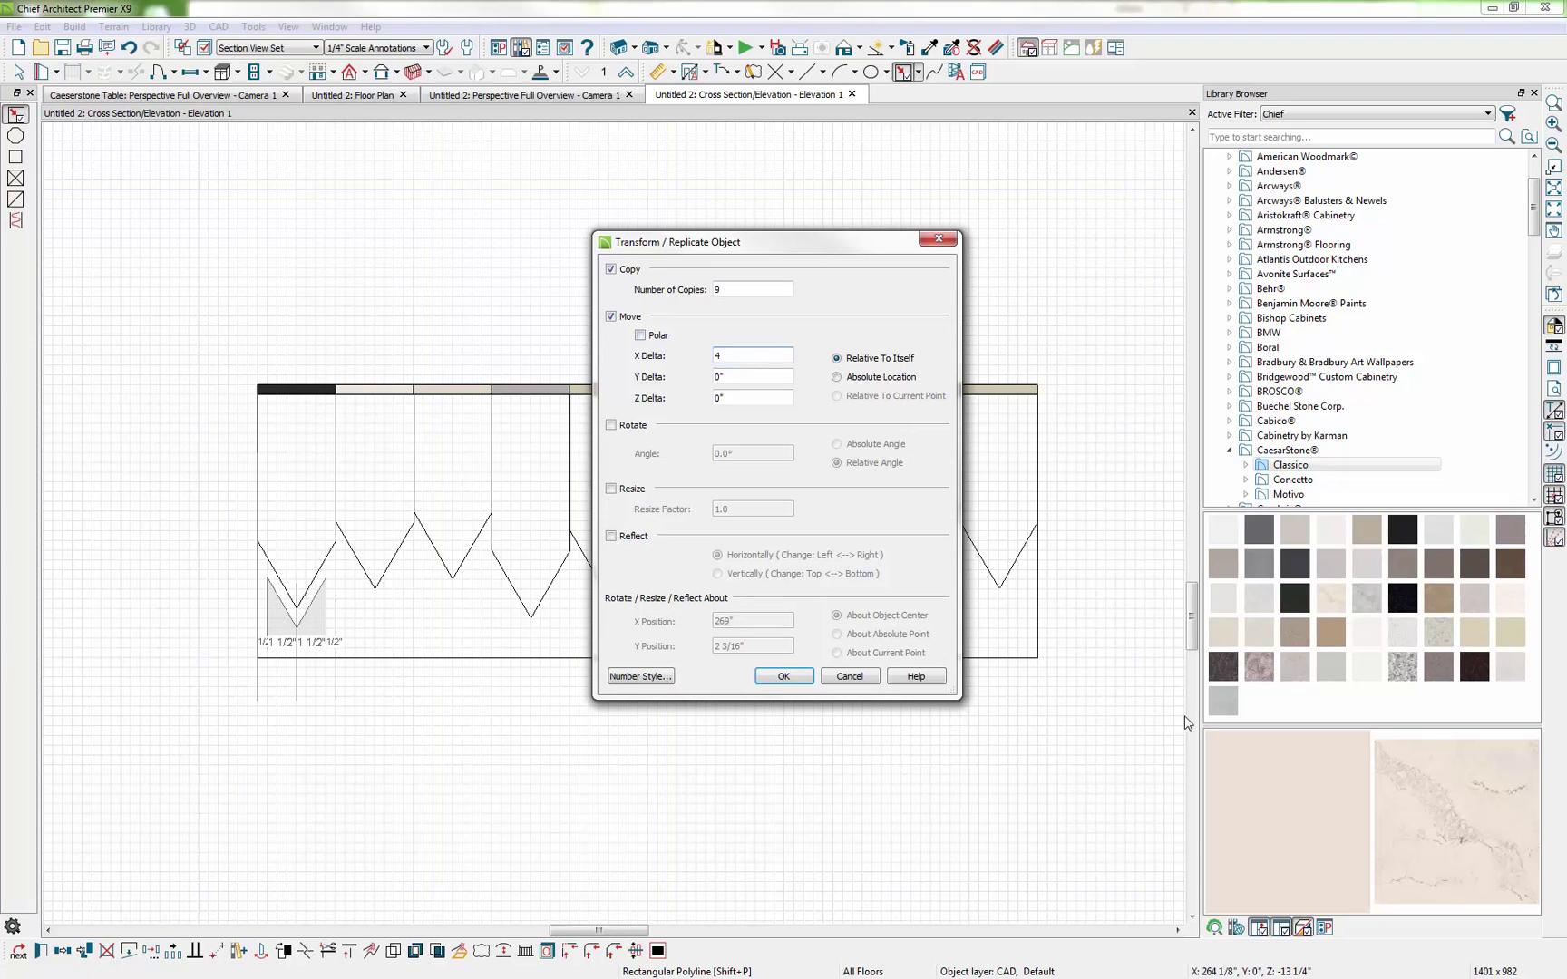
pyautogui.click(793, 682)
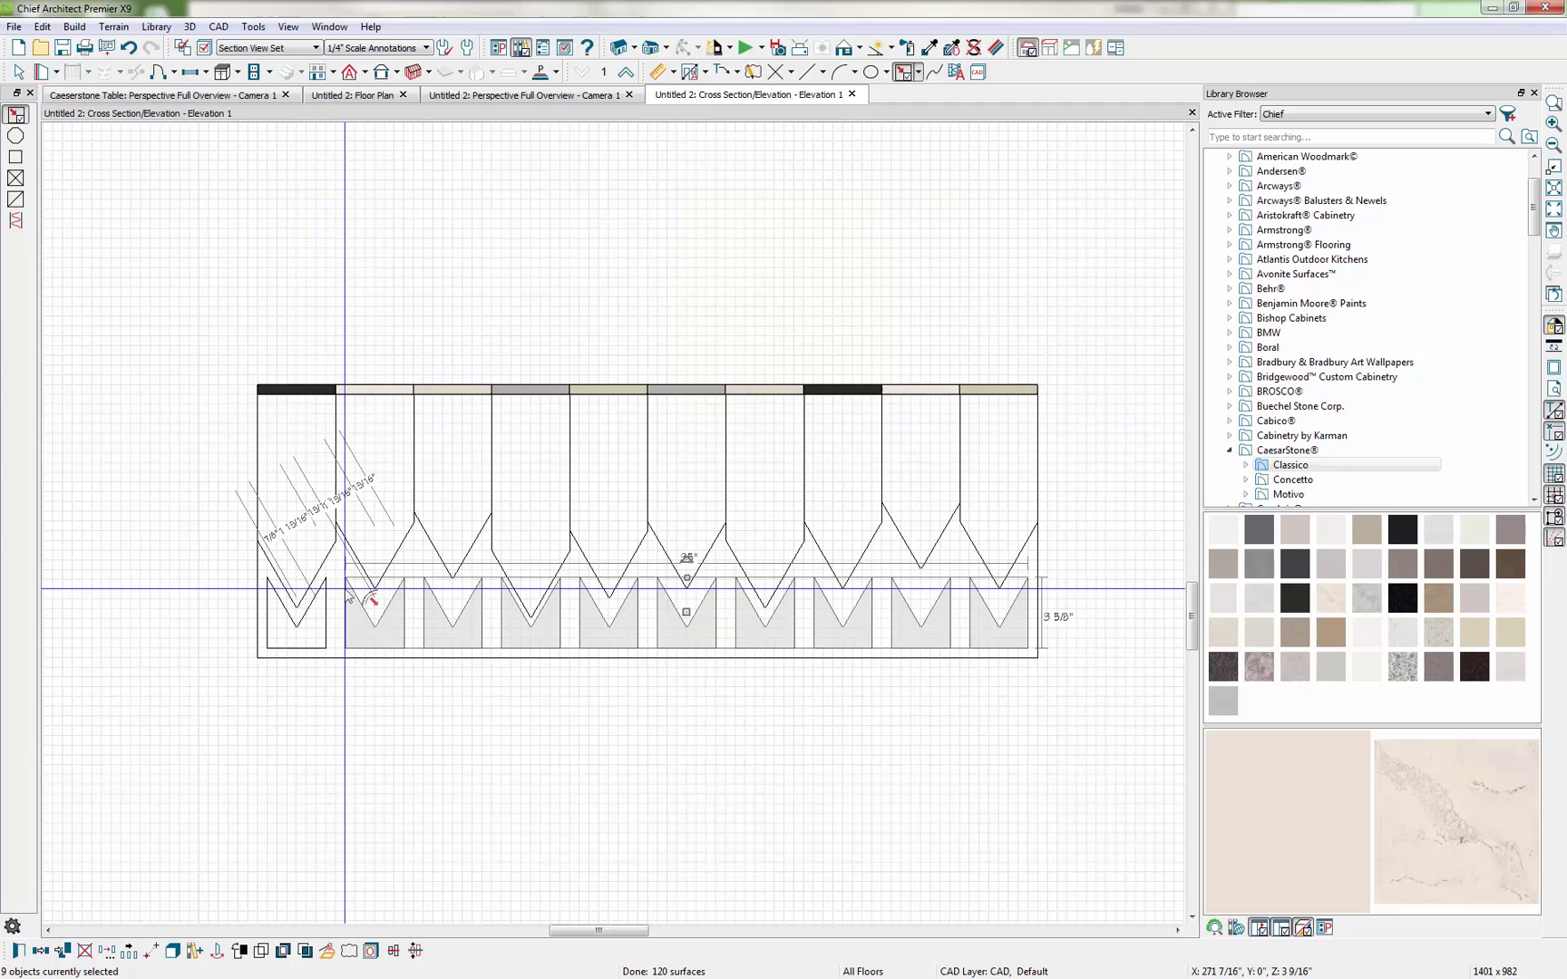
# Restore Default edit behaviour and select the leftmost notched piece.
pyautogui.click(503, 50)
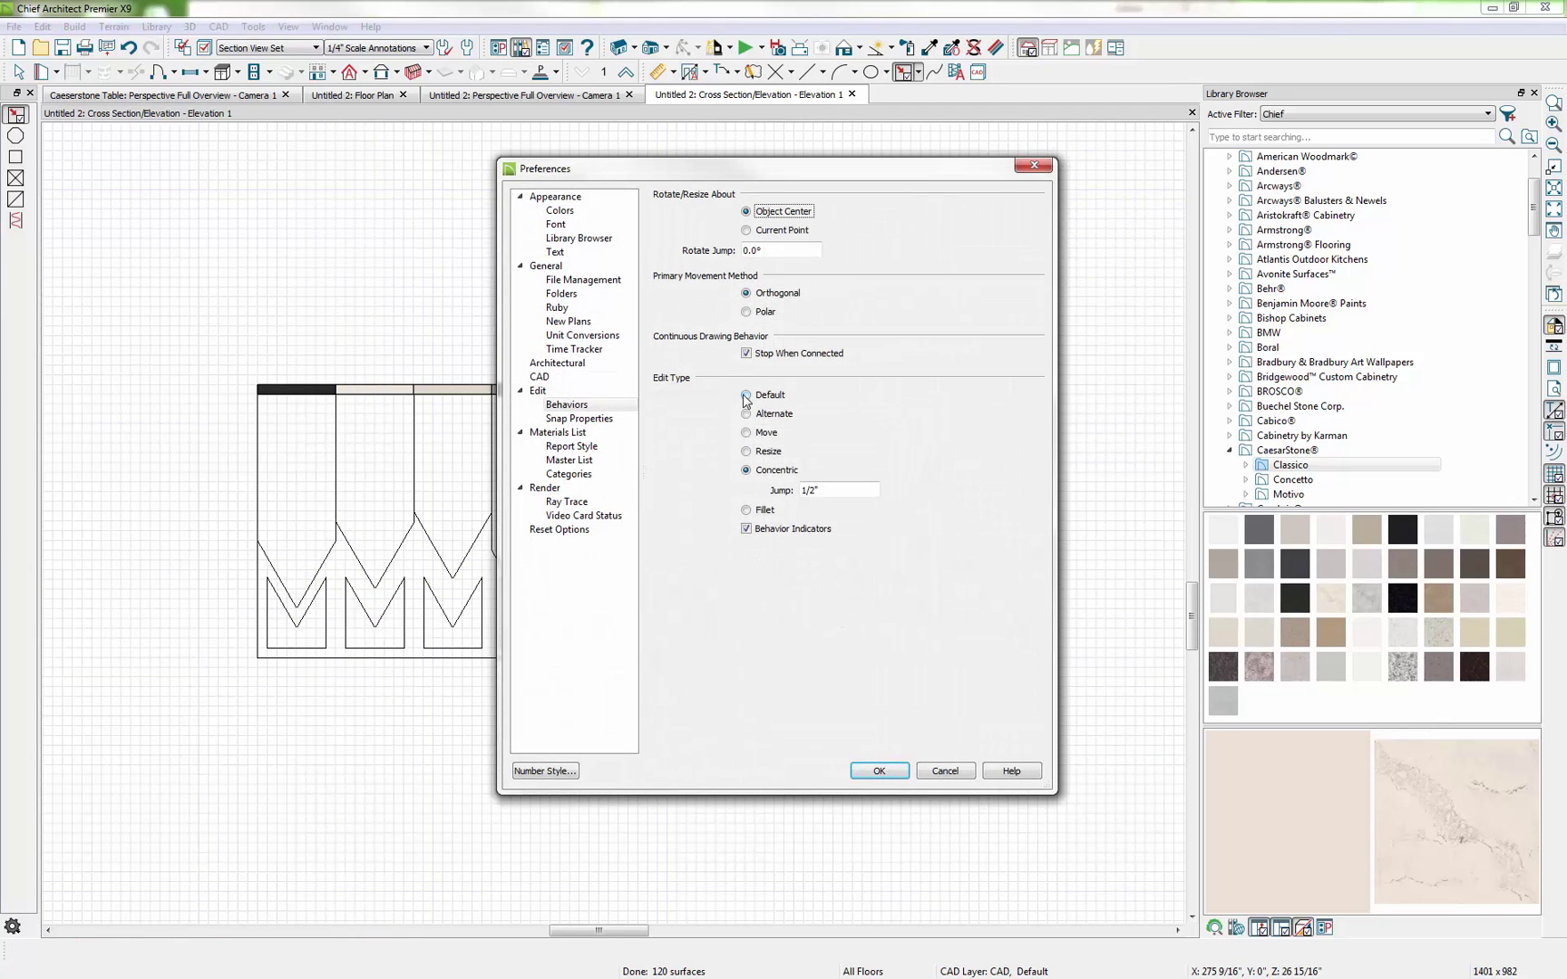
pyautogui.click(879, 771)
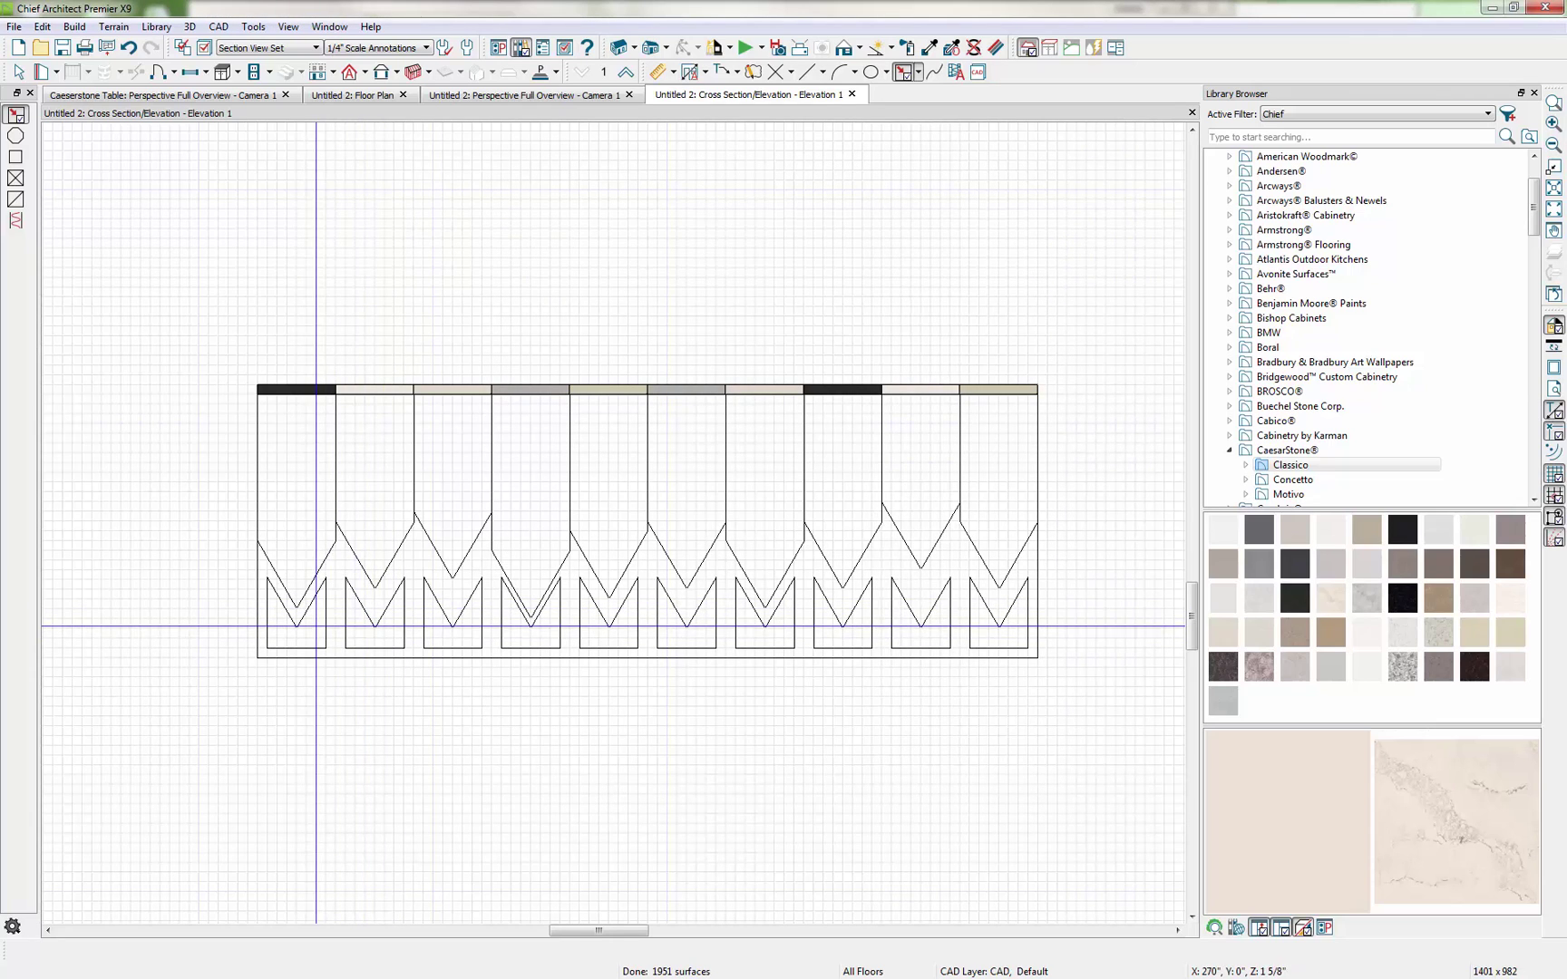
pyautogui.click(327, 624)
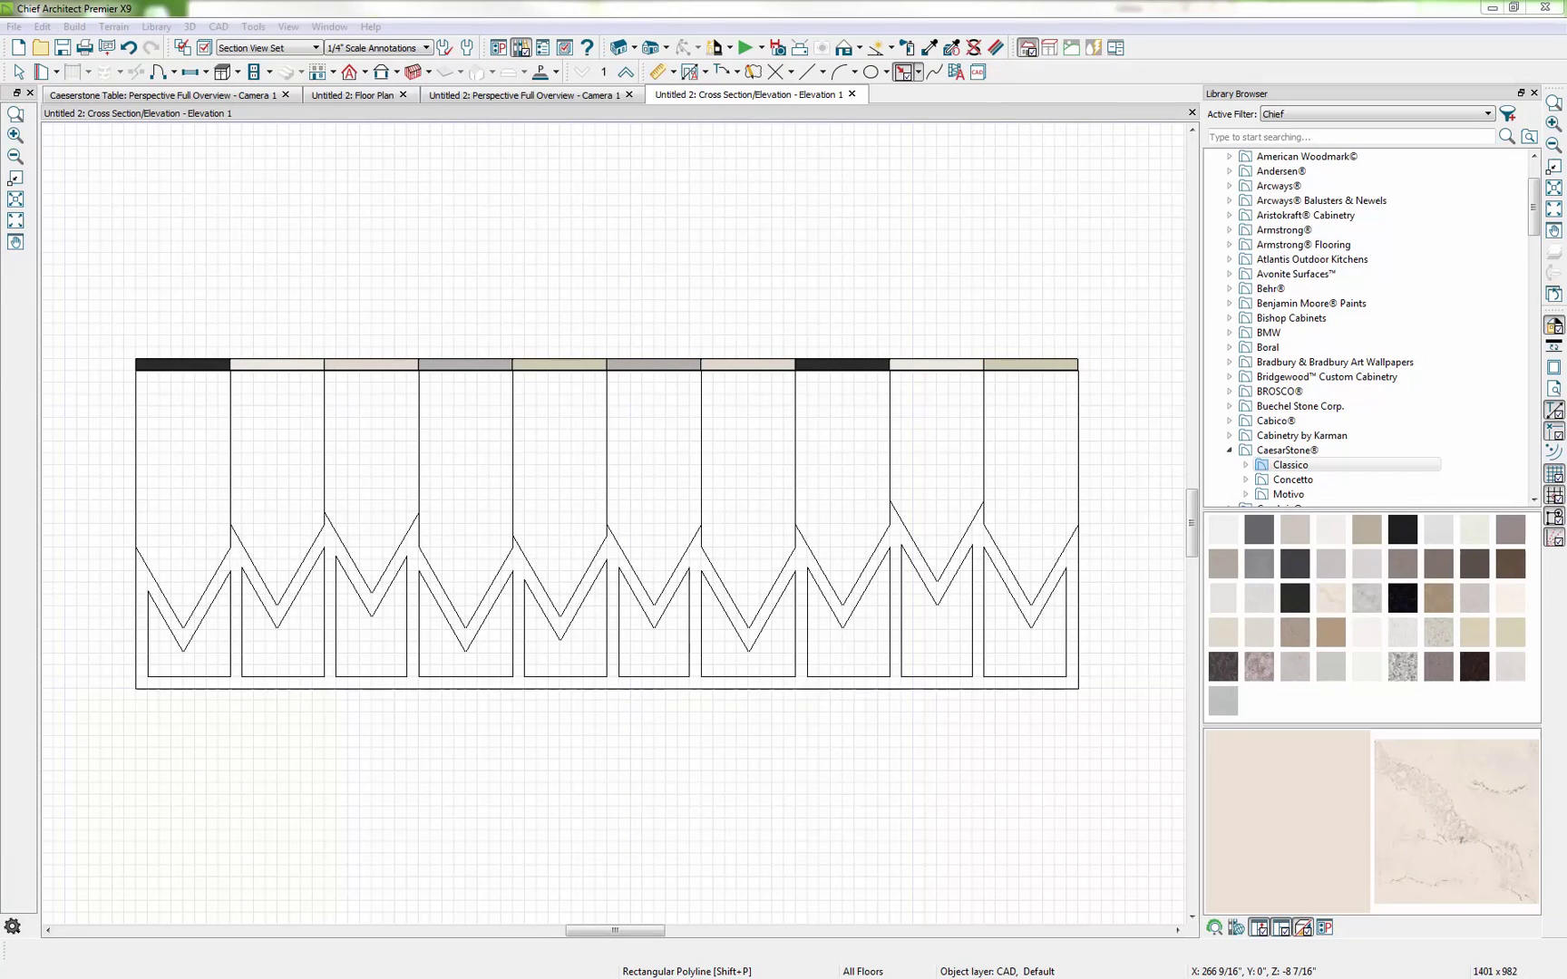
# Convert the ten slats and the outer outline into polyline solids .5 thick.
pyautogui.press('space')
pyautogui.moveTo(1092, 423); pyautogui.dragTo(149, 458)
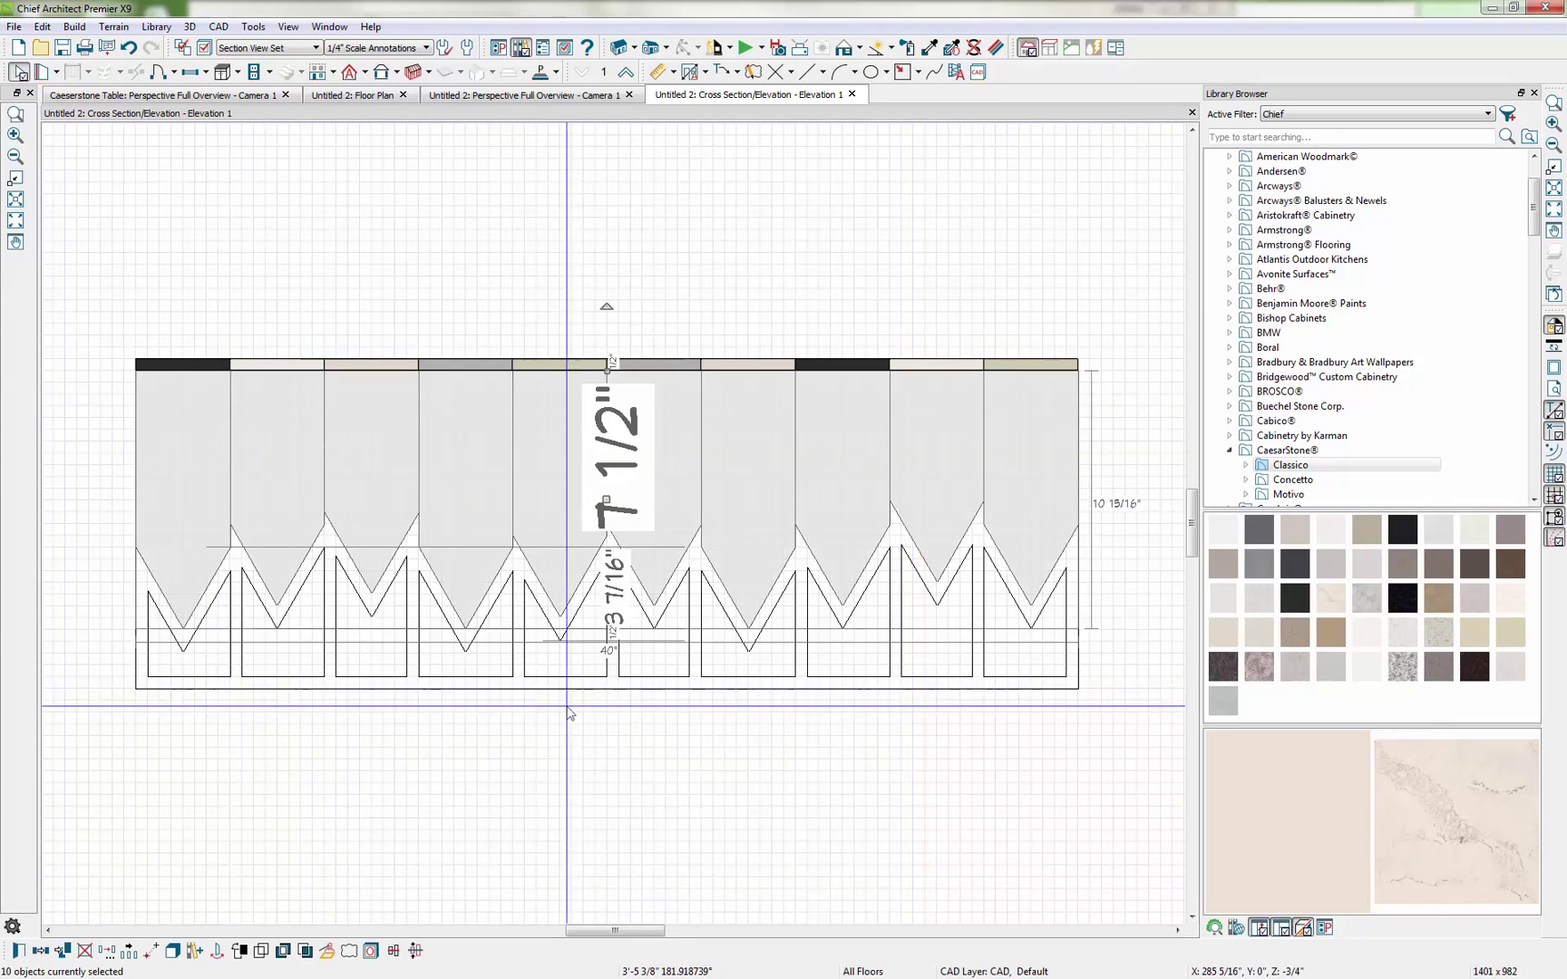
pyautogui.keyDown('shift'); pyautogui.click(622, 687); pyautogui.keyUp('shift')
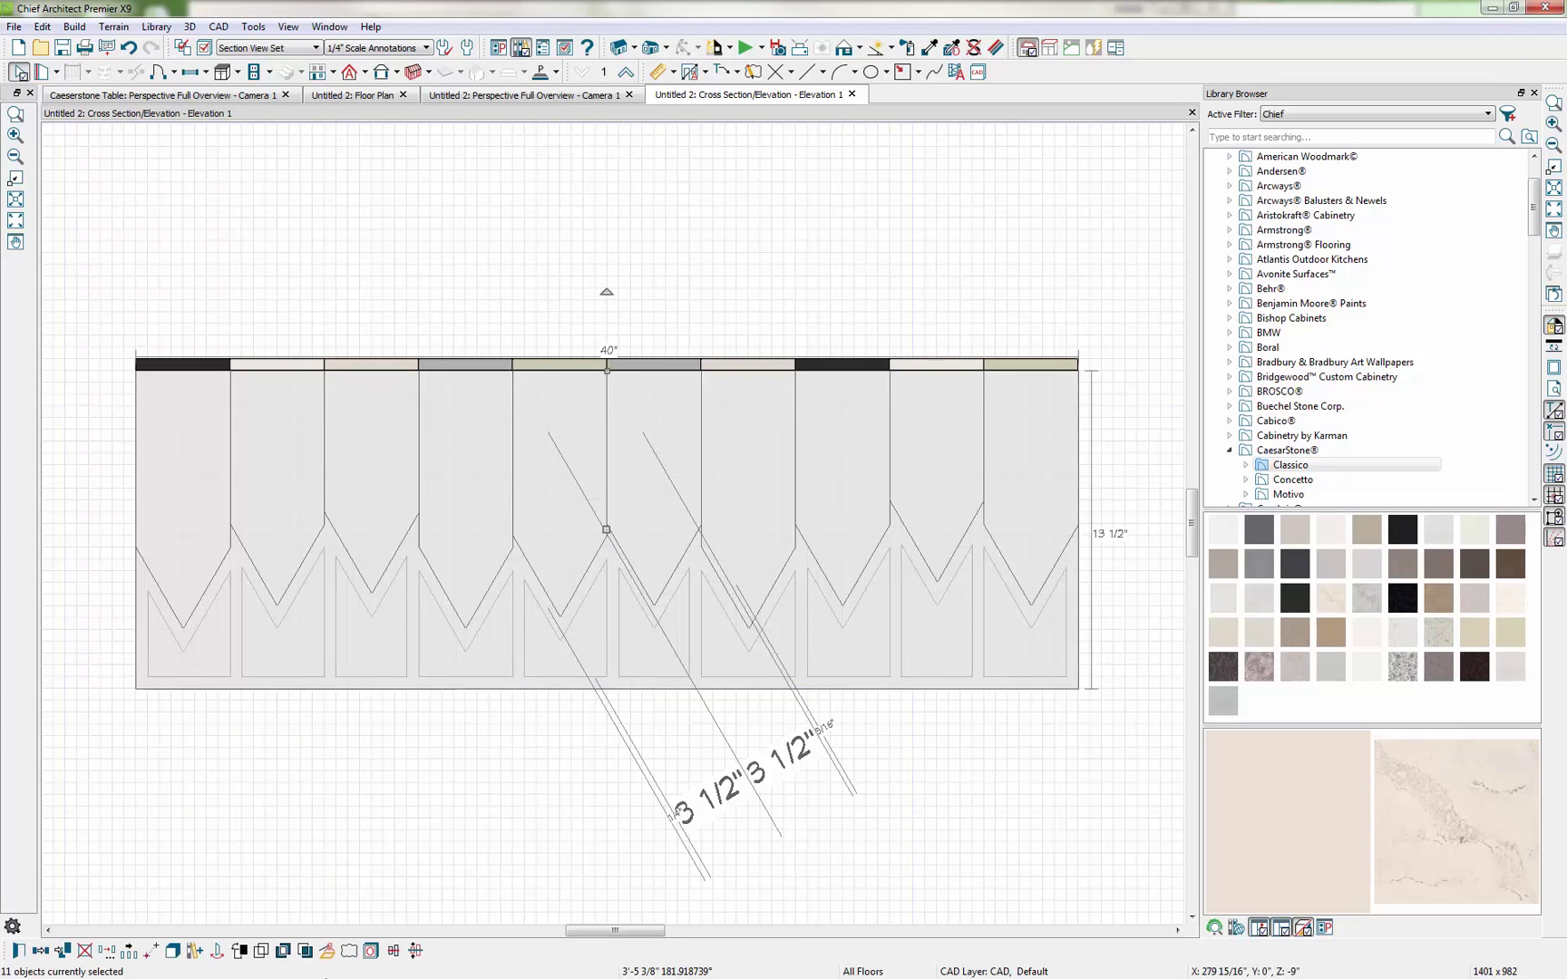
pyautogui.click(327, 951)
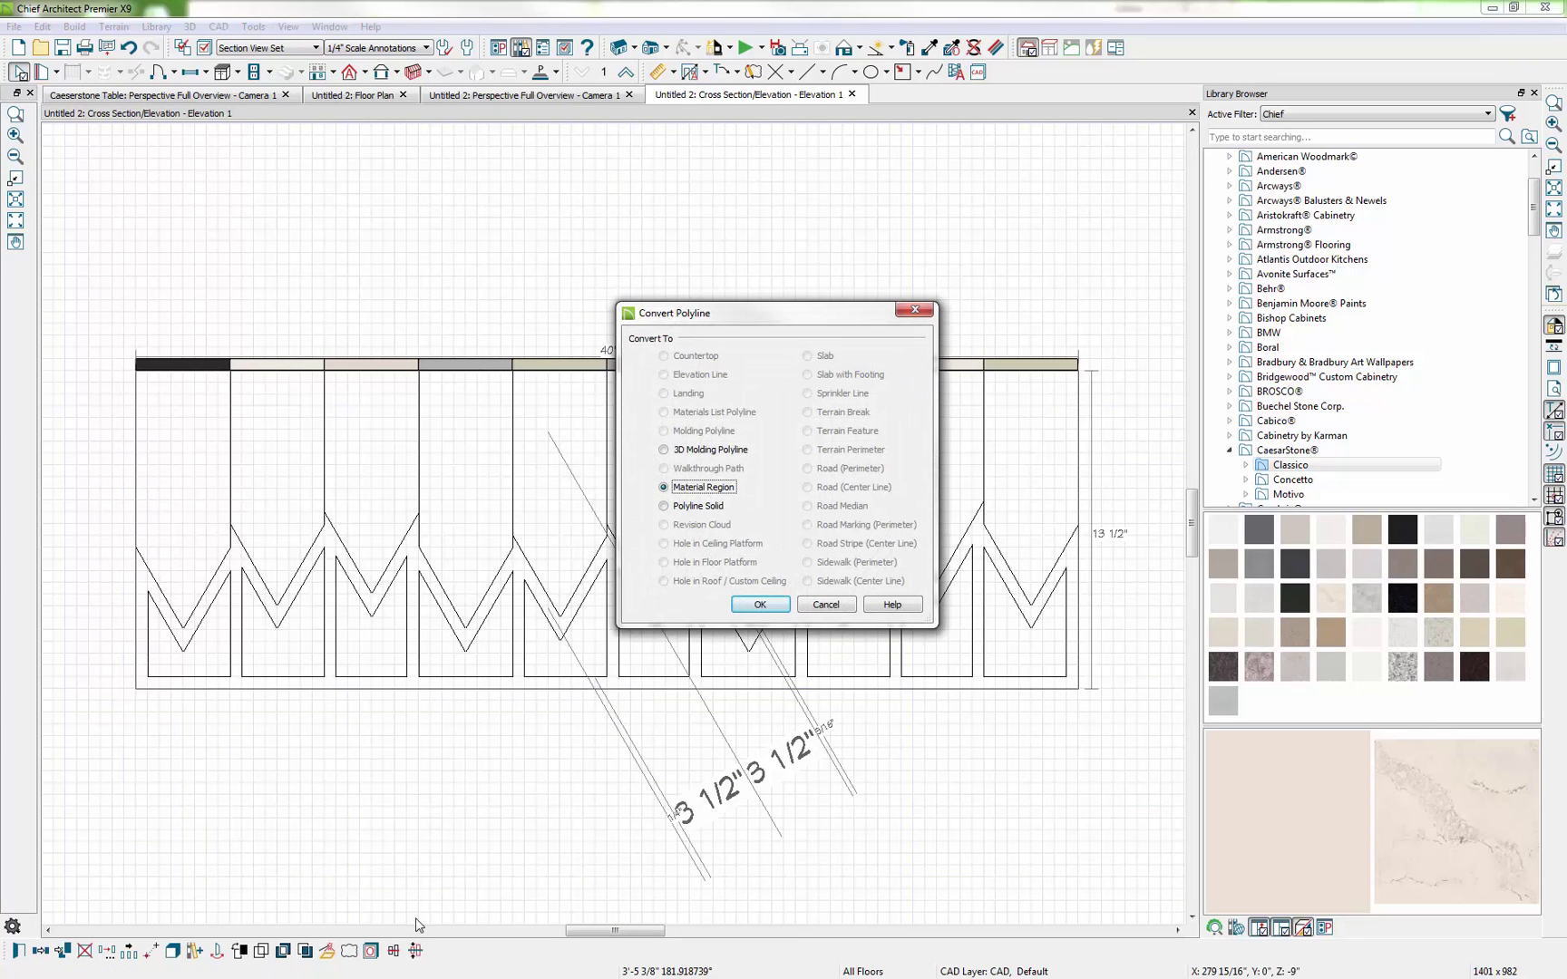
pyautogui.click(761, 606)
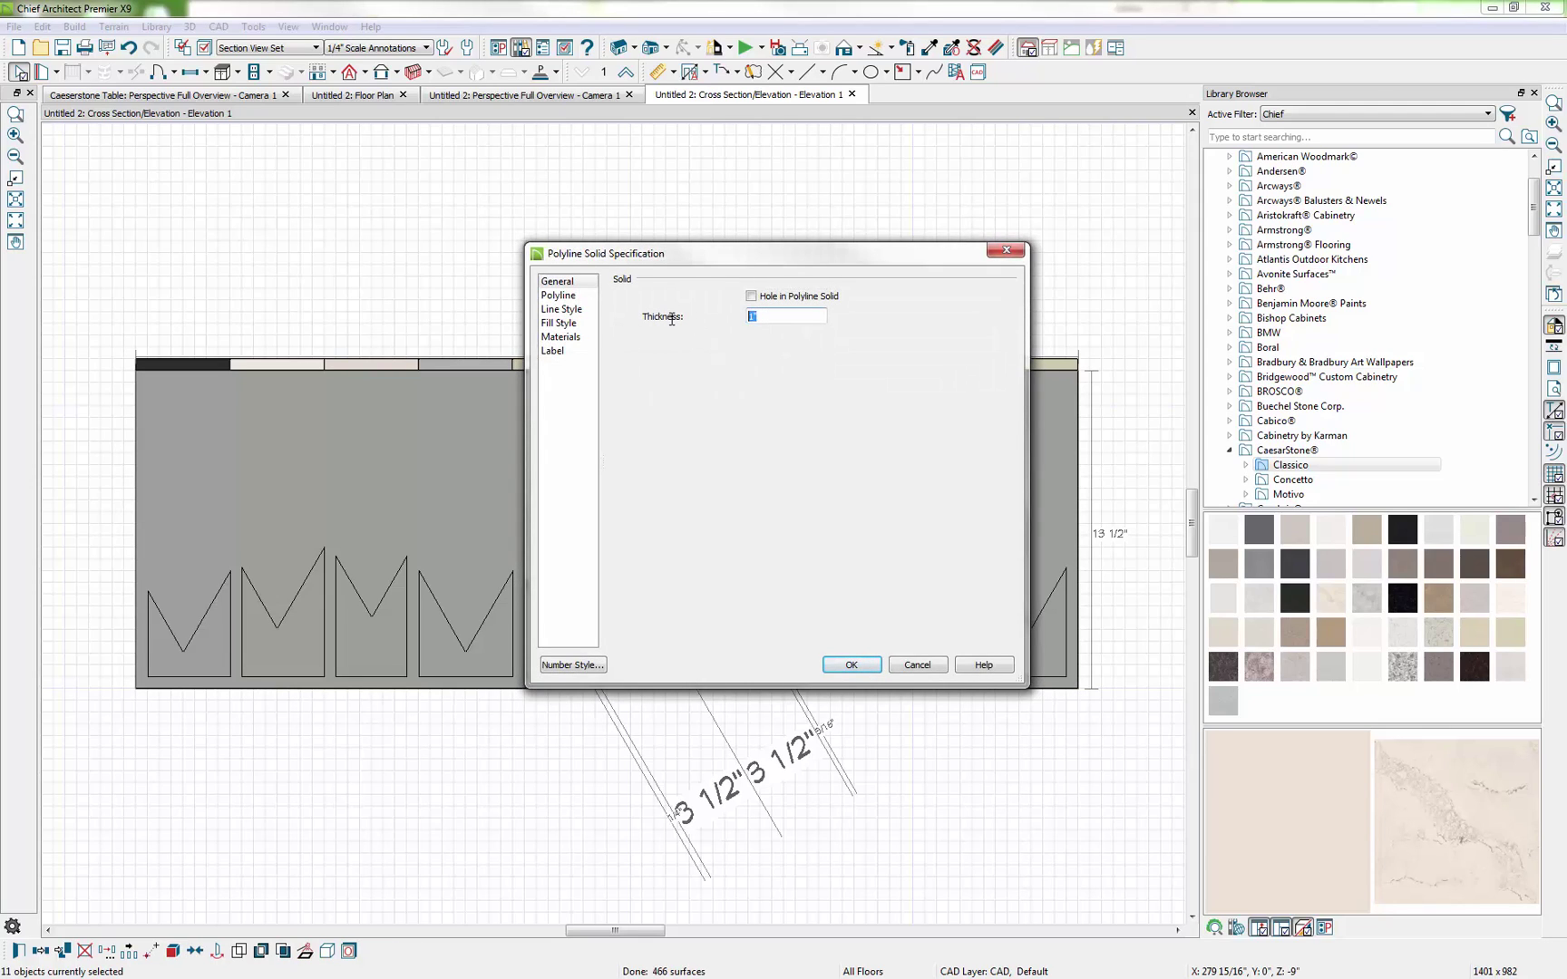
pyautogui.click(853, 666)
pyautogui.click(867, 789)
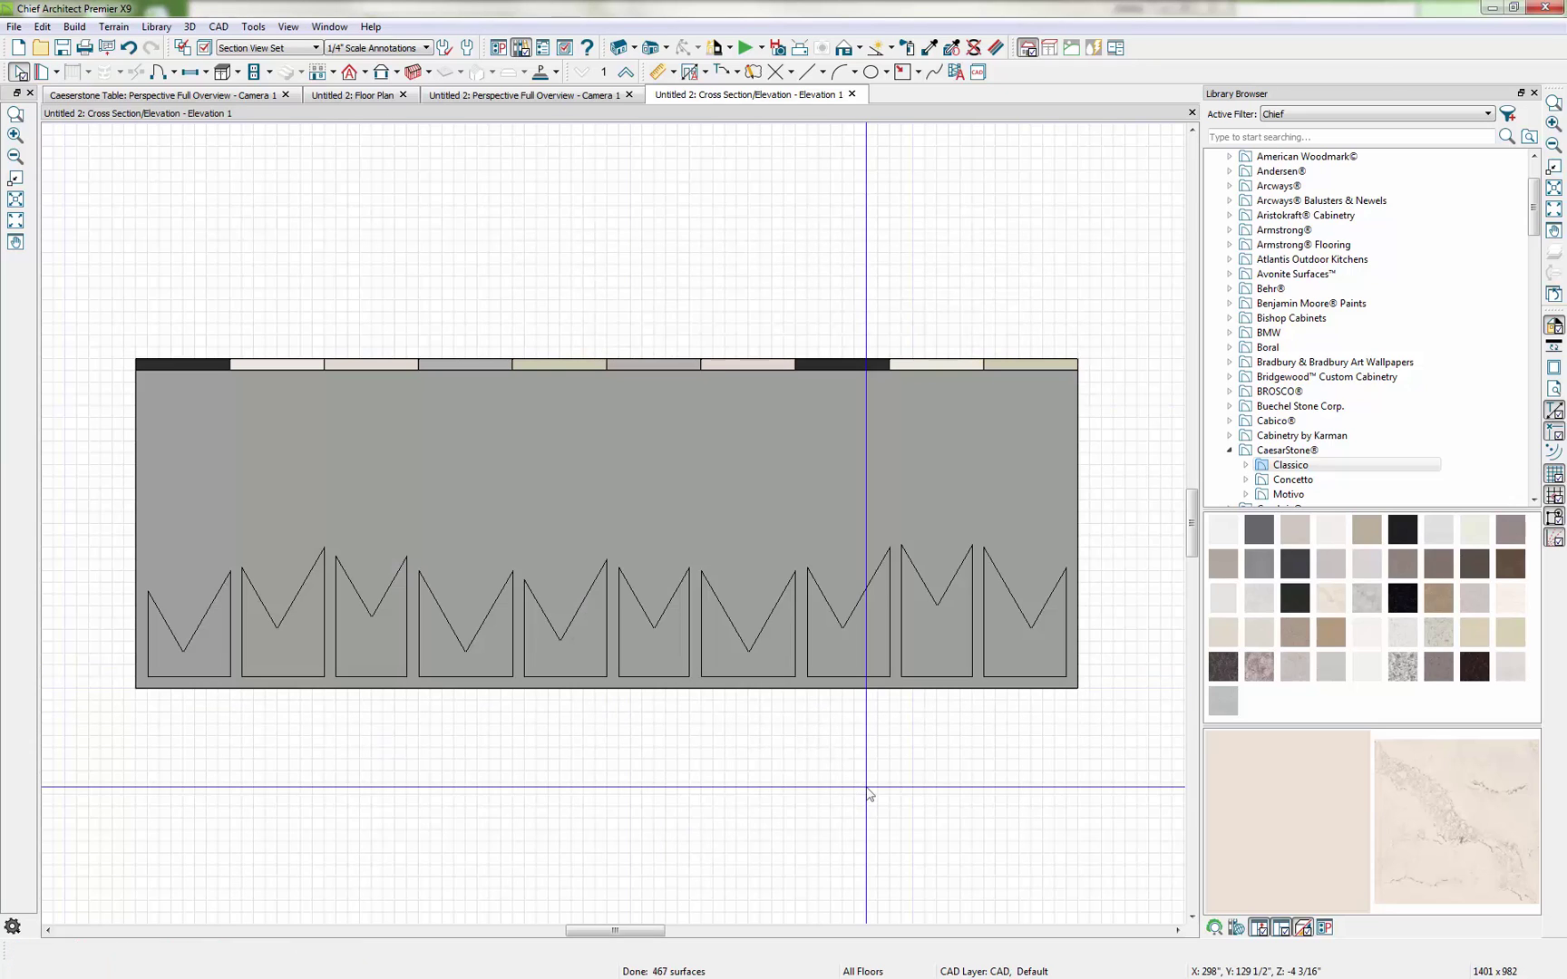
# Convert the bottom frame and leg pieces into a polyline solid marked Hole, cutting the zigzag openings.
pyautogui.click(903, 476)
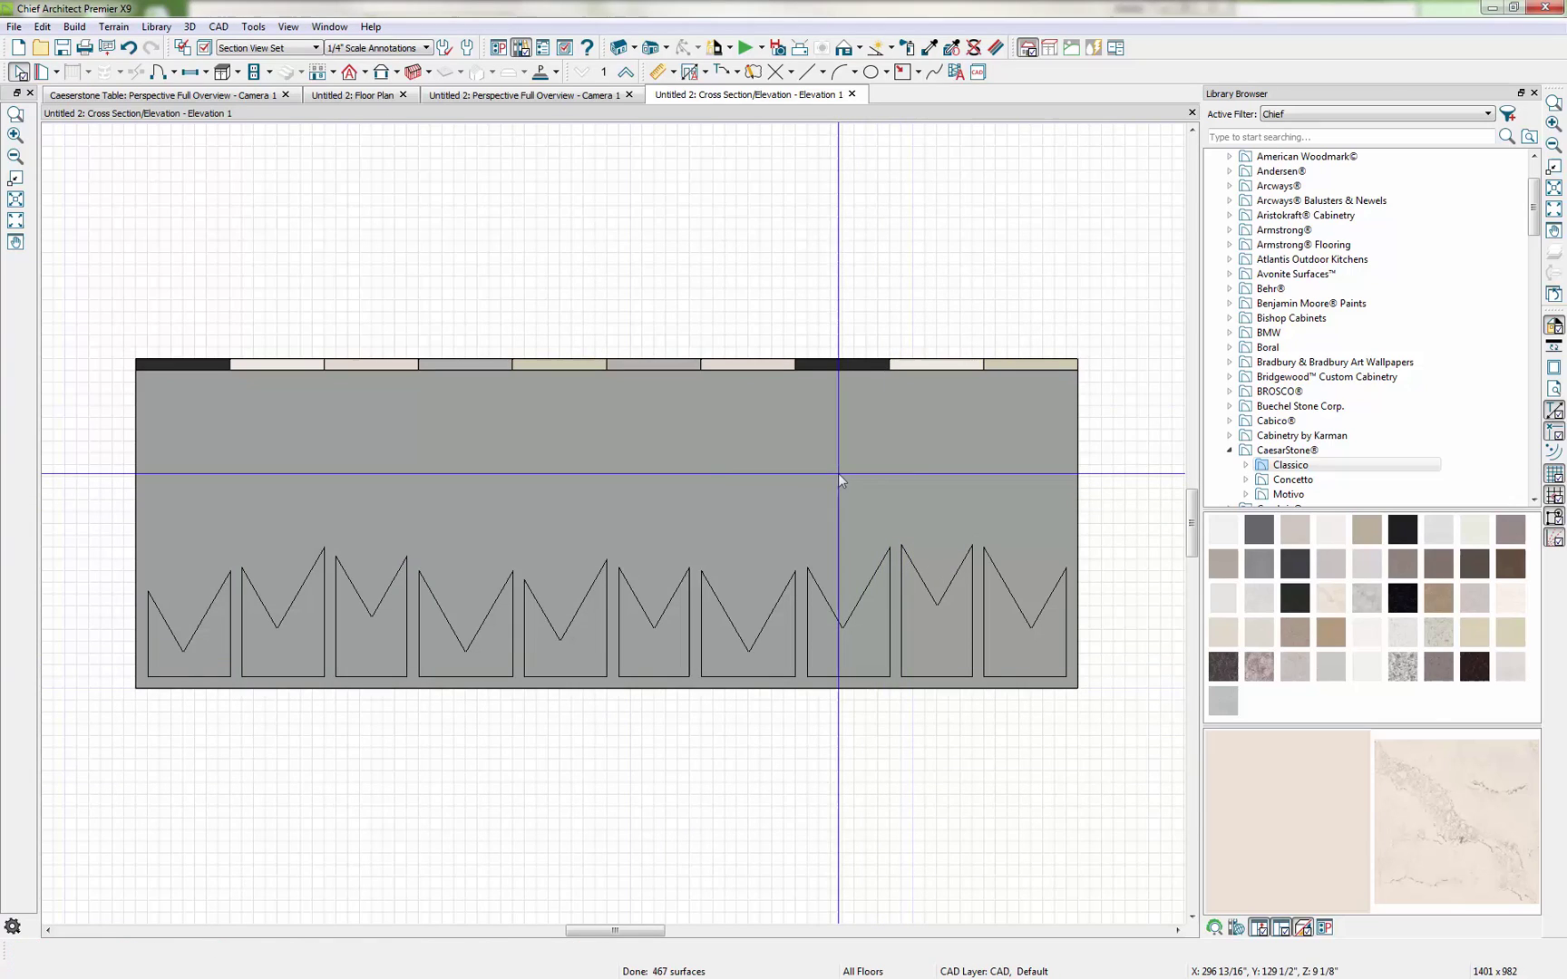
pyautogui.click(840, 476)
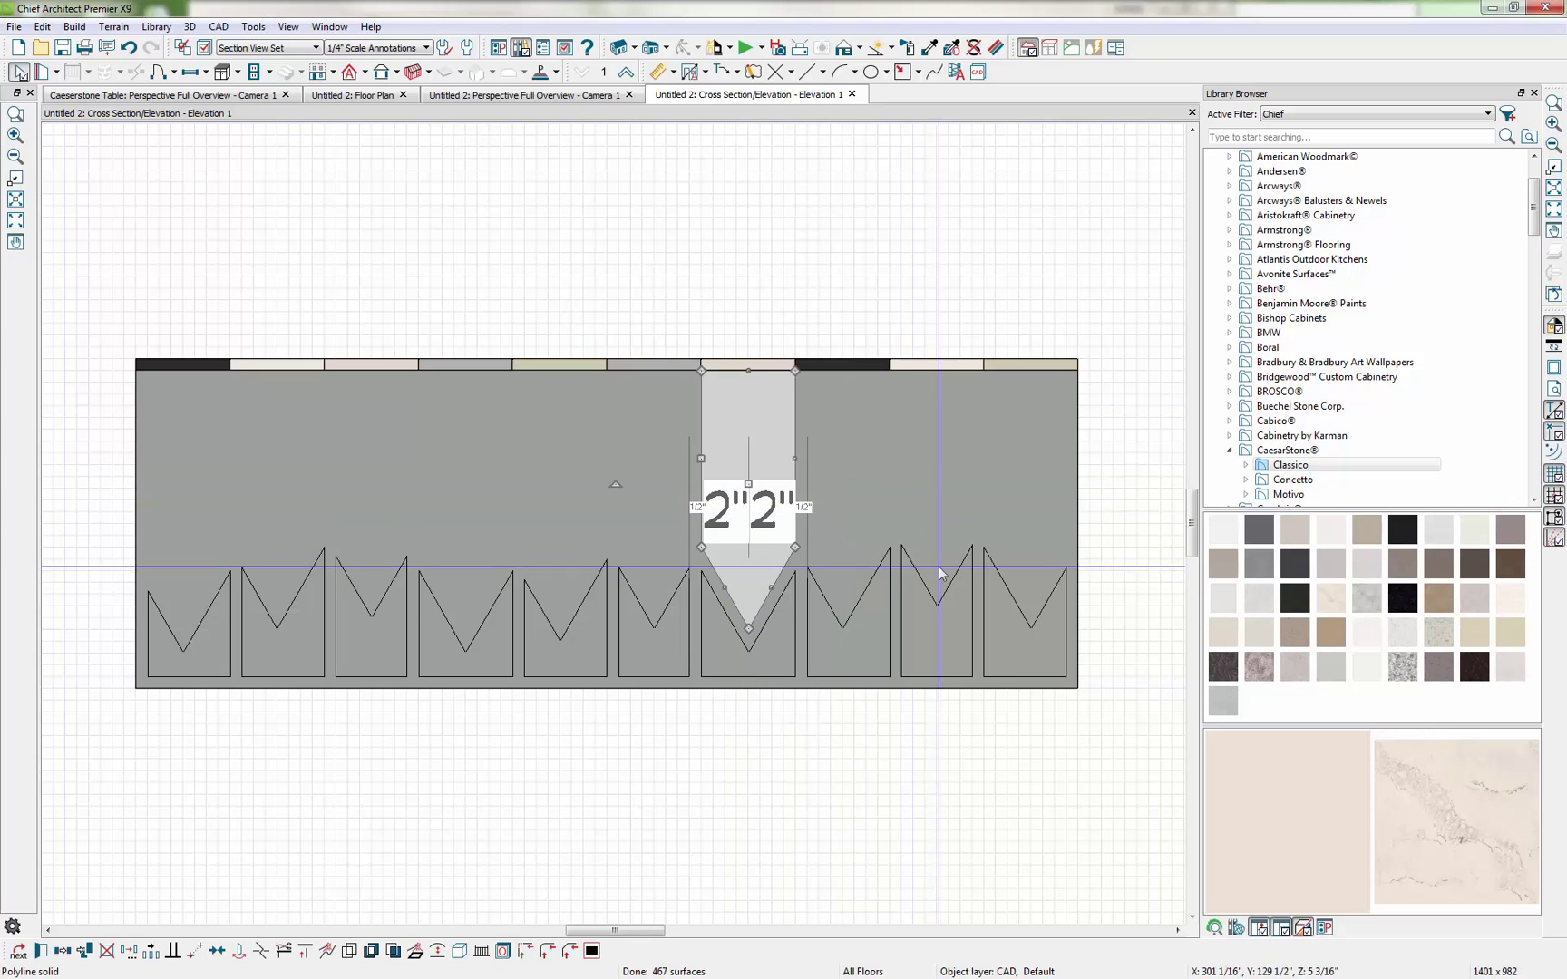
pyautogui.press('Escape')
pyautogui.moveTo(1001, 643); pyautogui.dragTo(200, 657)
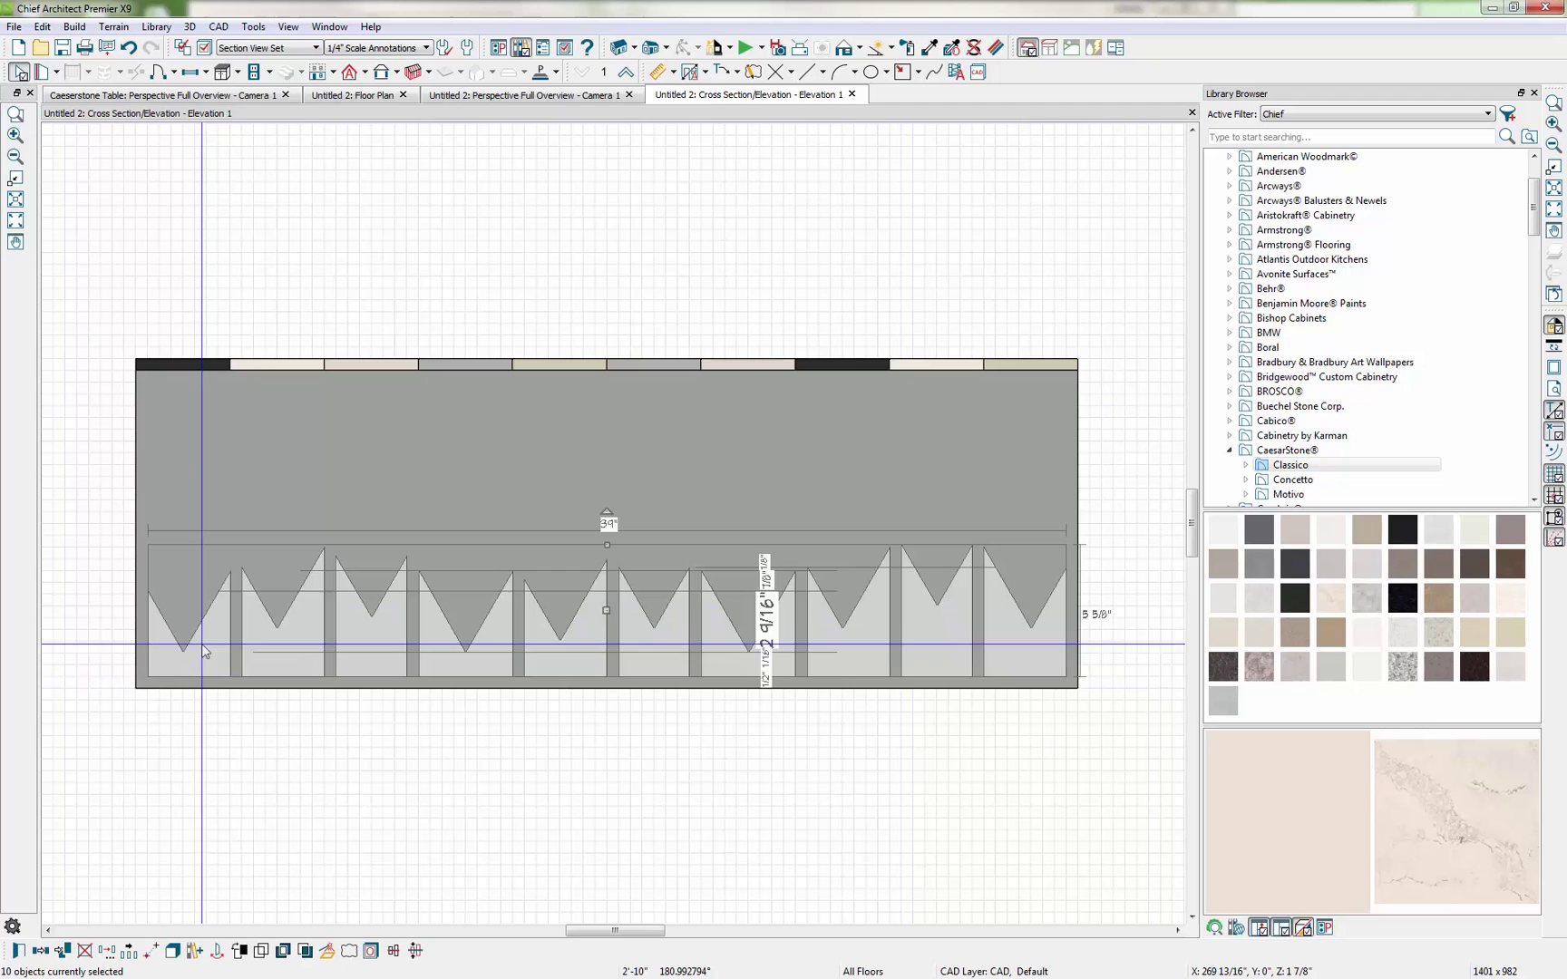
pyautogui.click(326, 951)
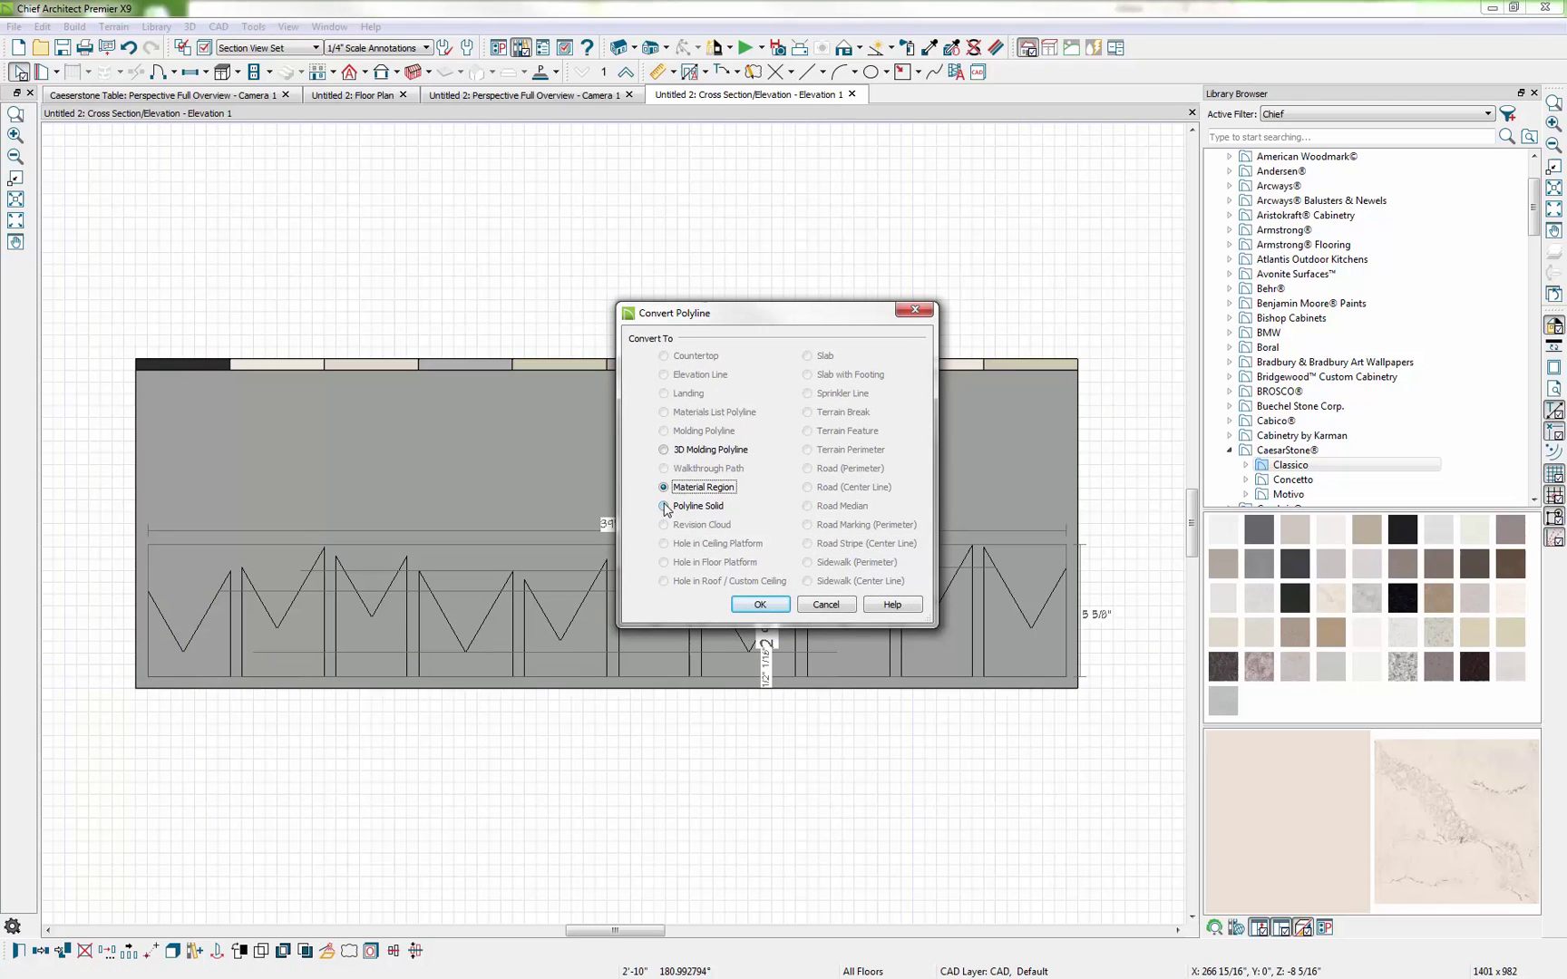
pyautogui.click(761, 608)
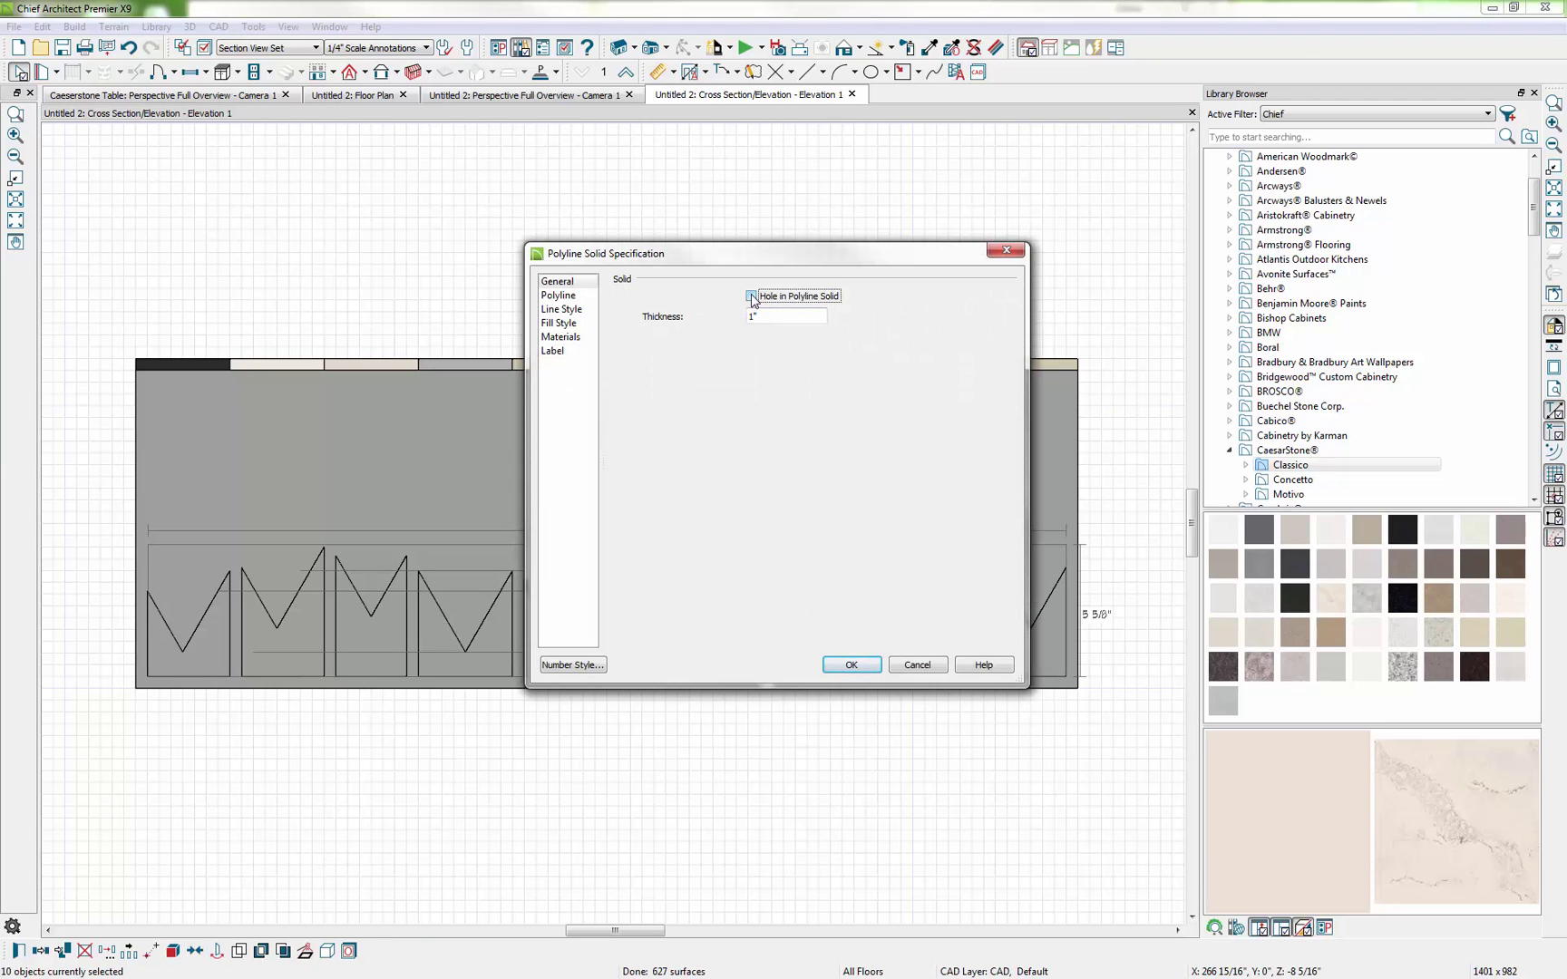
pyautogui.click(752, 297)
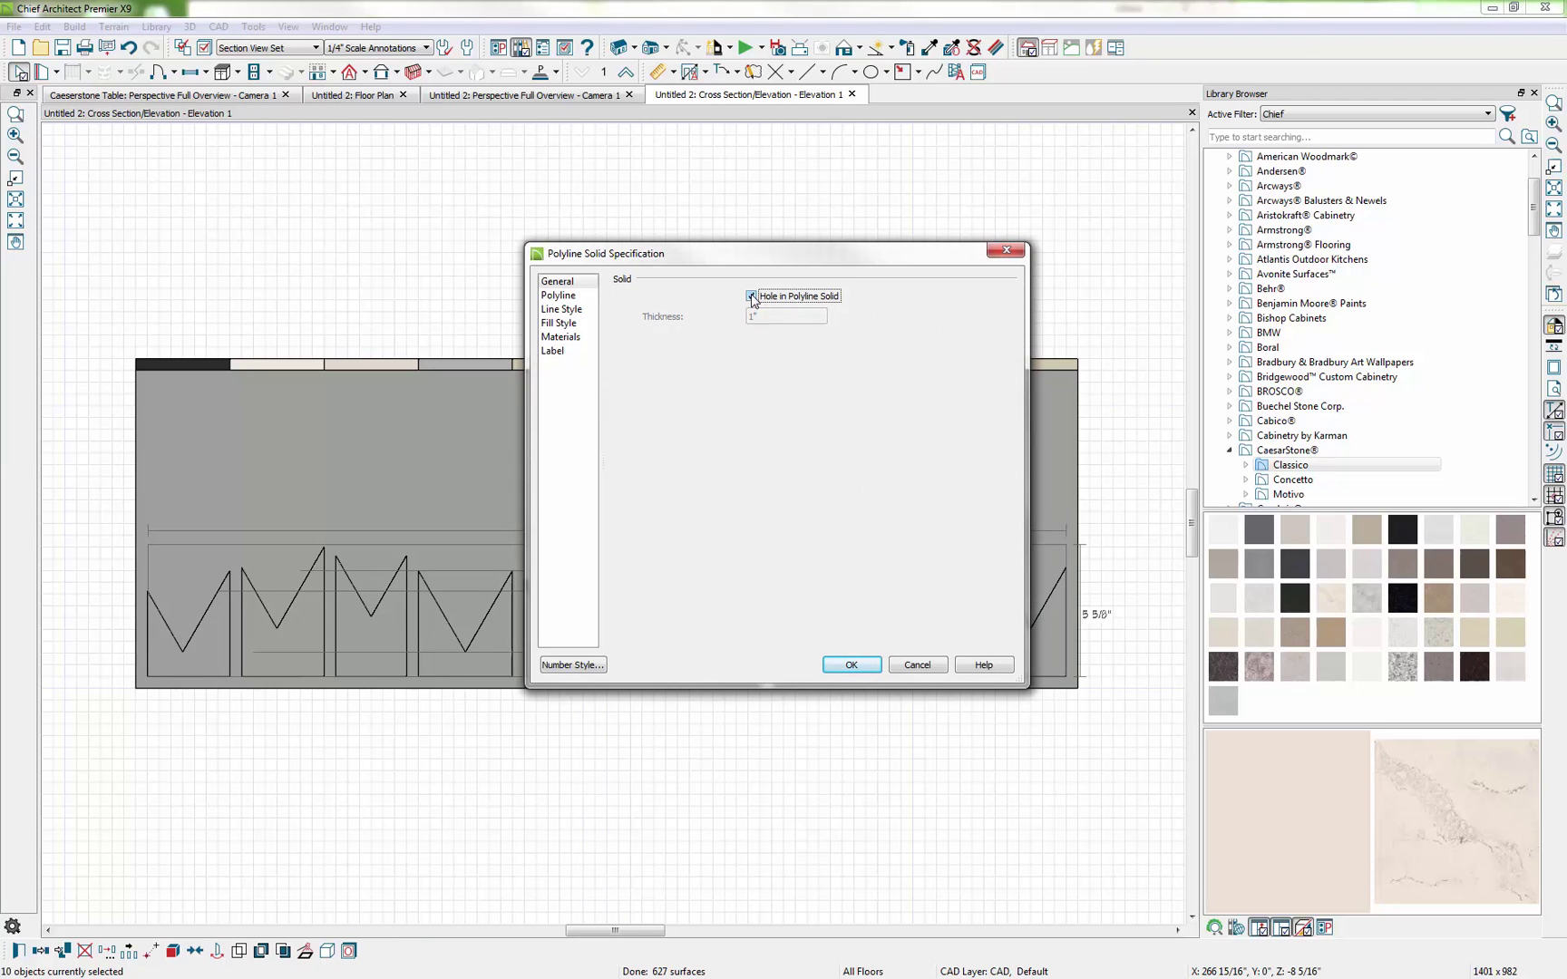
pyautogui.click(851, 666)
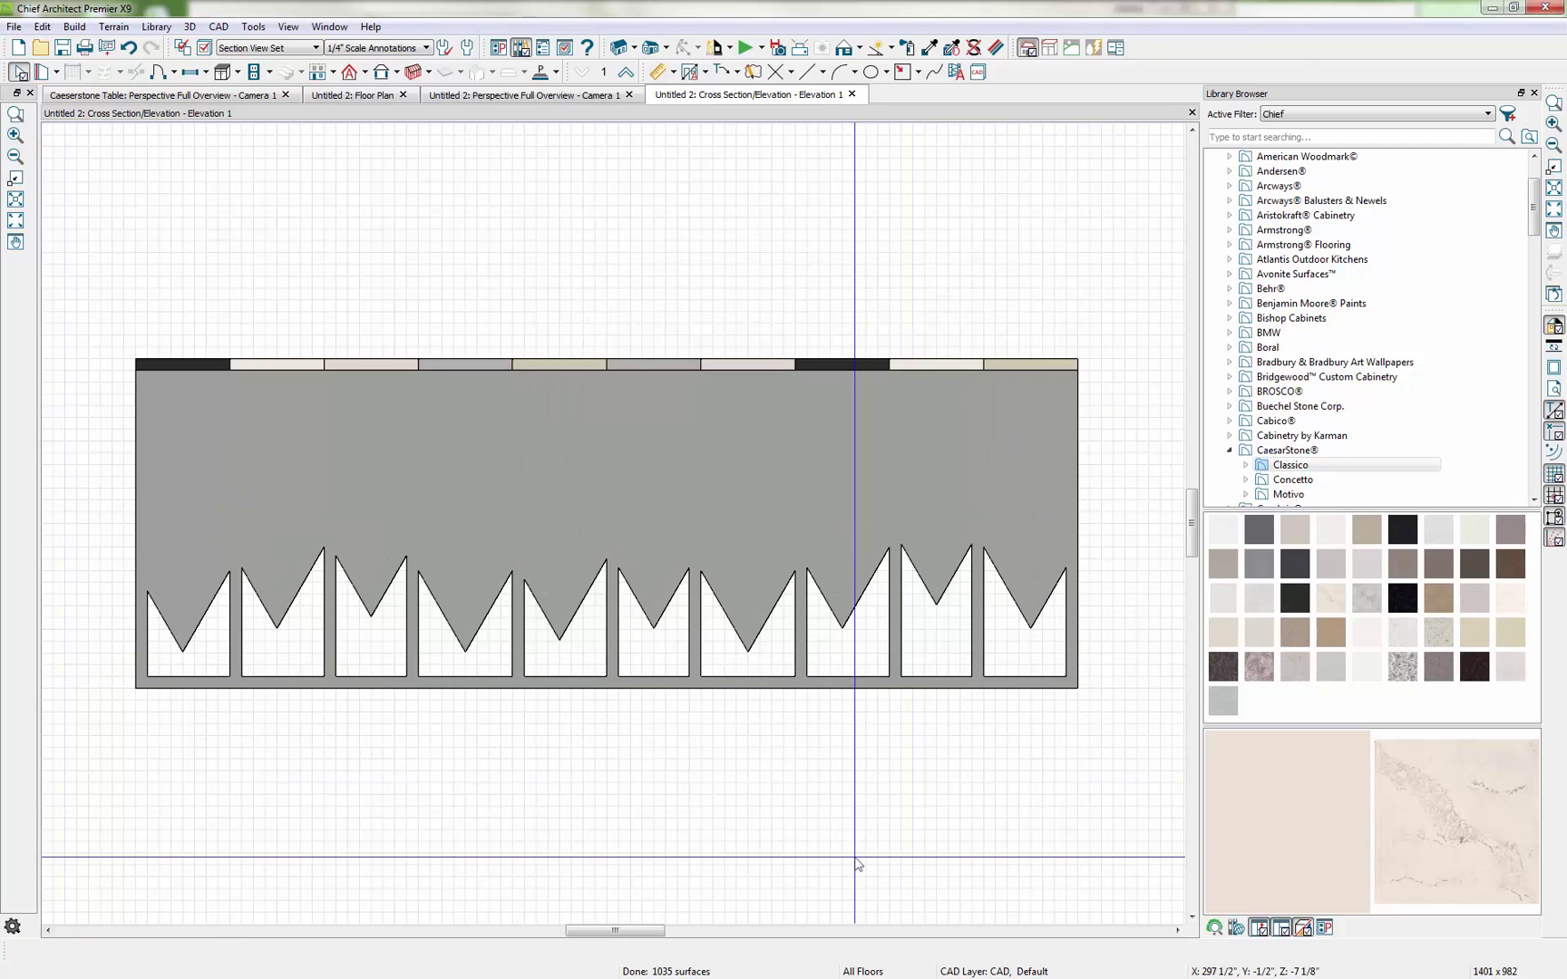
# Orbit the Perspective Full Overview to inspect the jagged panel, then return to the floor plan.
pyautogui.click(601, 96)
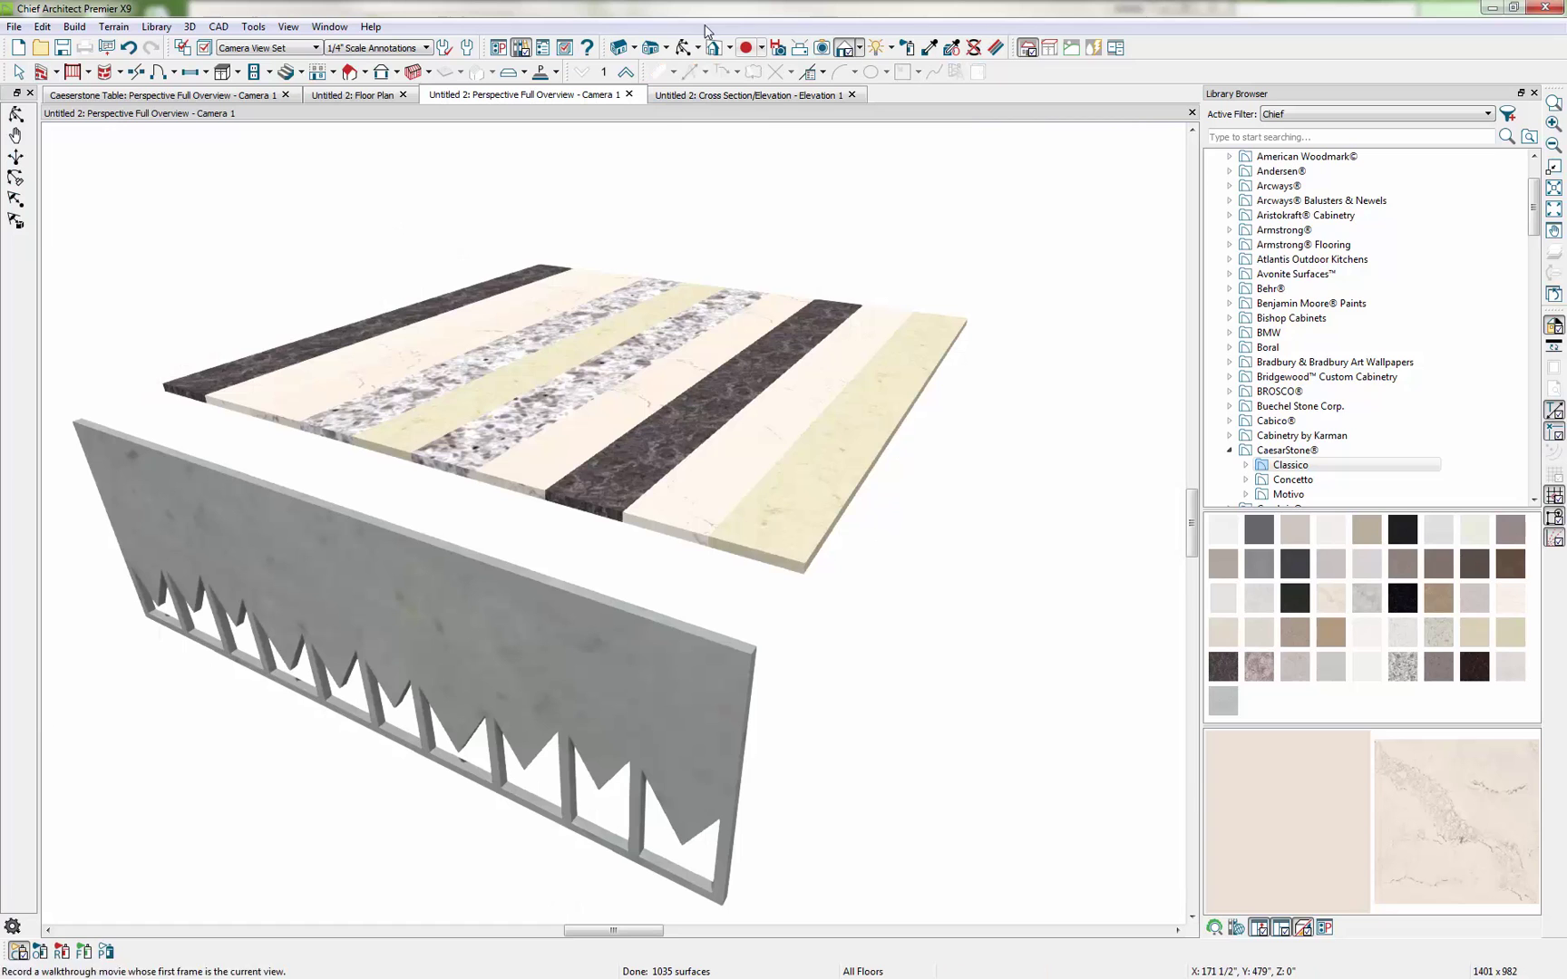
pyautogui.click(685, 48)
pyautogui.moveTo(934, 437)
pyautogui.mouseDown()
pyautogui.moveTo(861, 428)
pyautogui.moveTo(972, 384)
pyautogui.moveTo(938, 420)
pyautogui.mouseUp()
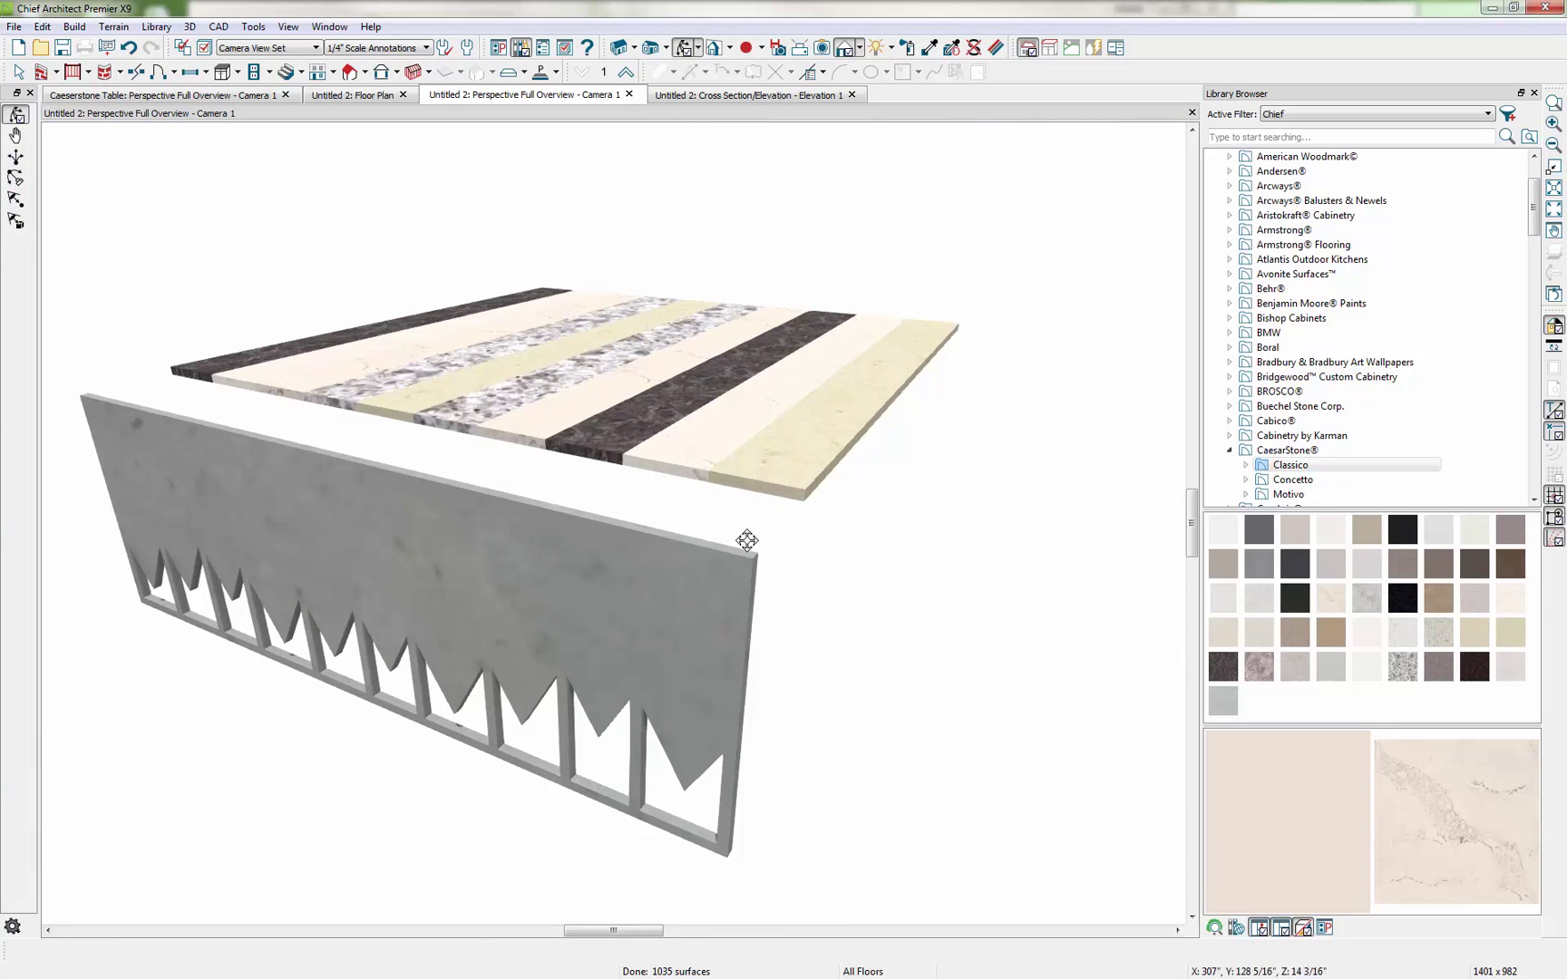
pyautogui.click(375, 94)
# Move the jagged panel up against the tabletop's bottom edge.
pyautogui.click(18, 72)
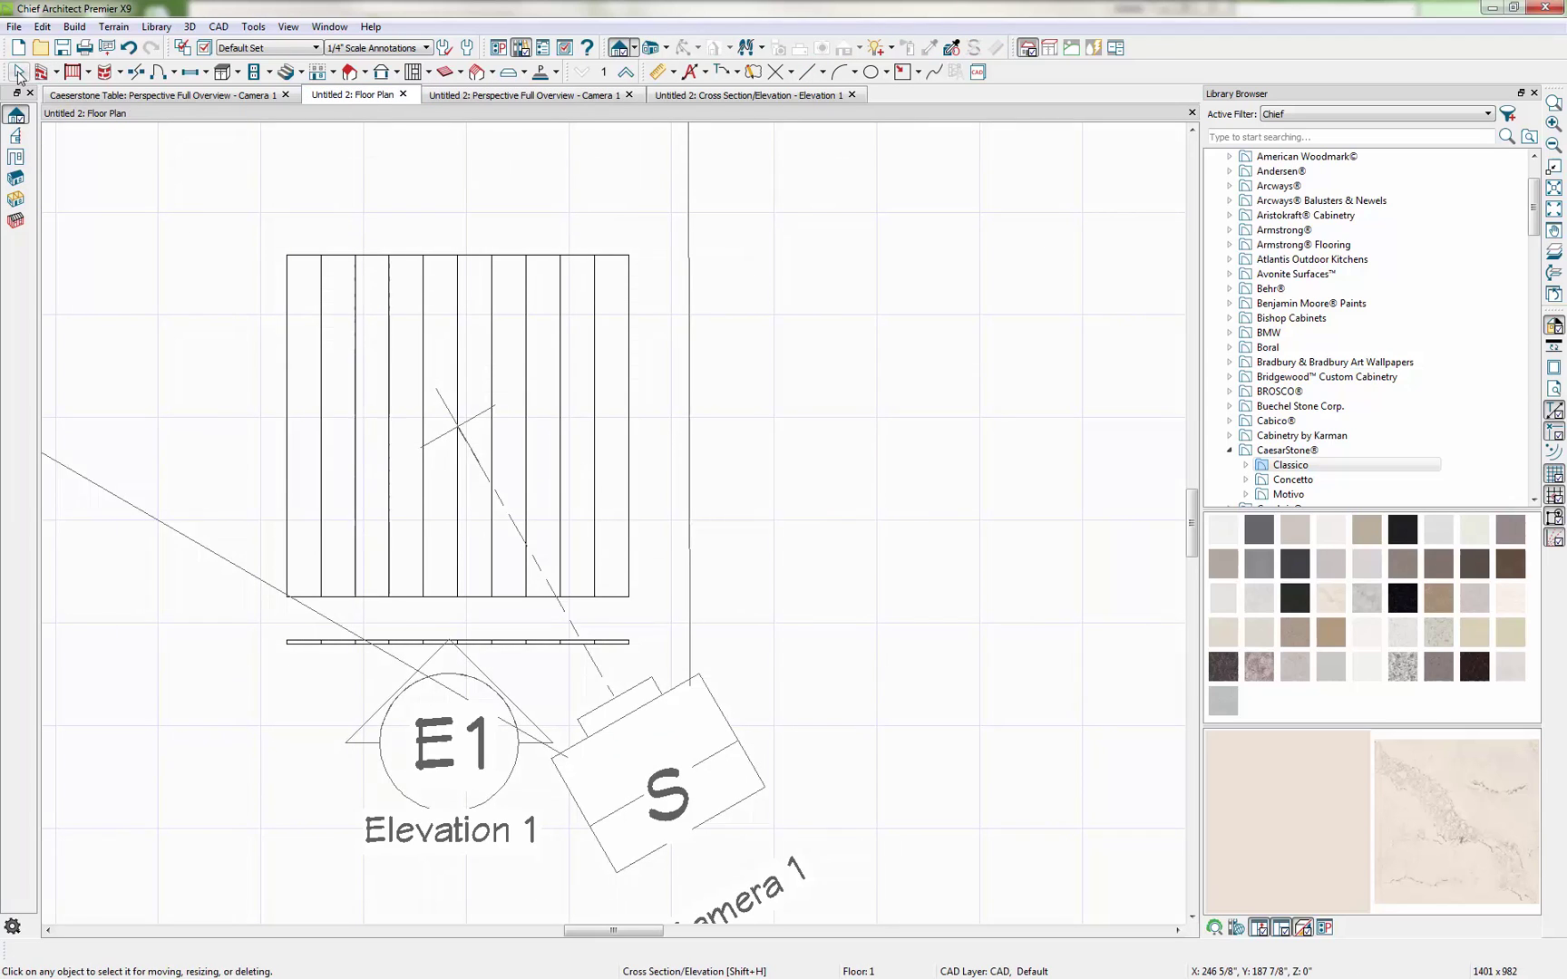
pyautogui.moveTo(654, 655); pyautogui.dragTo(269, 684)
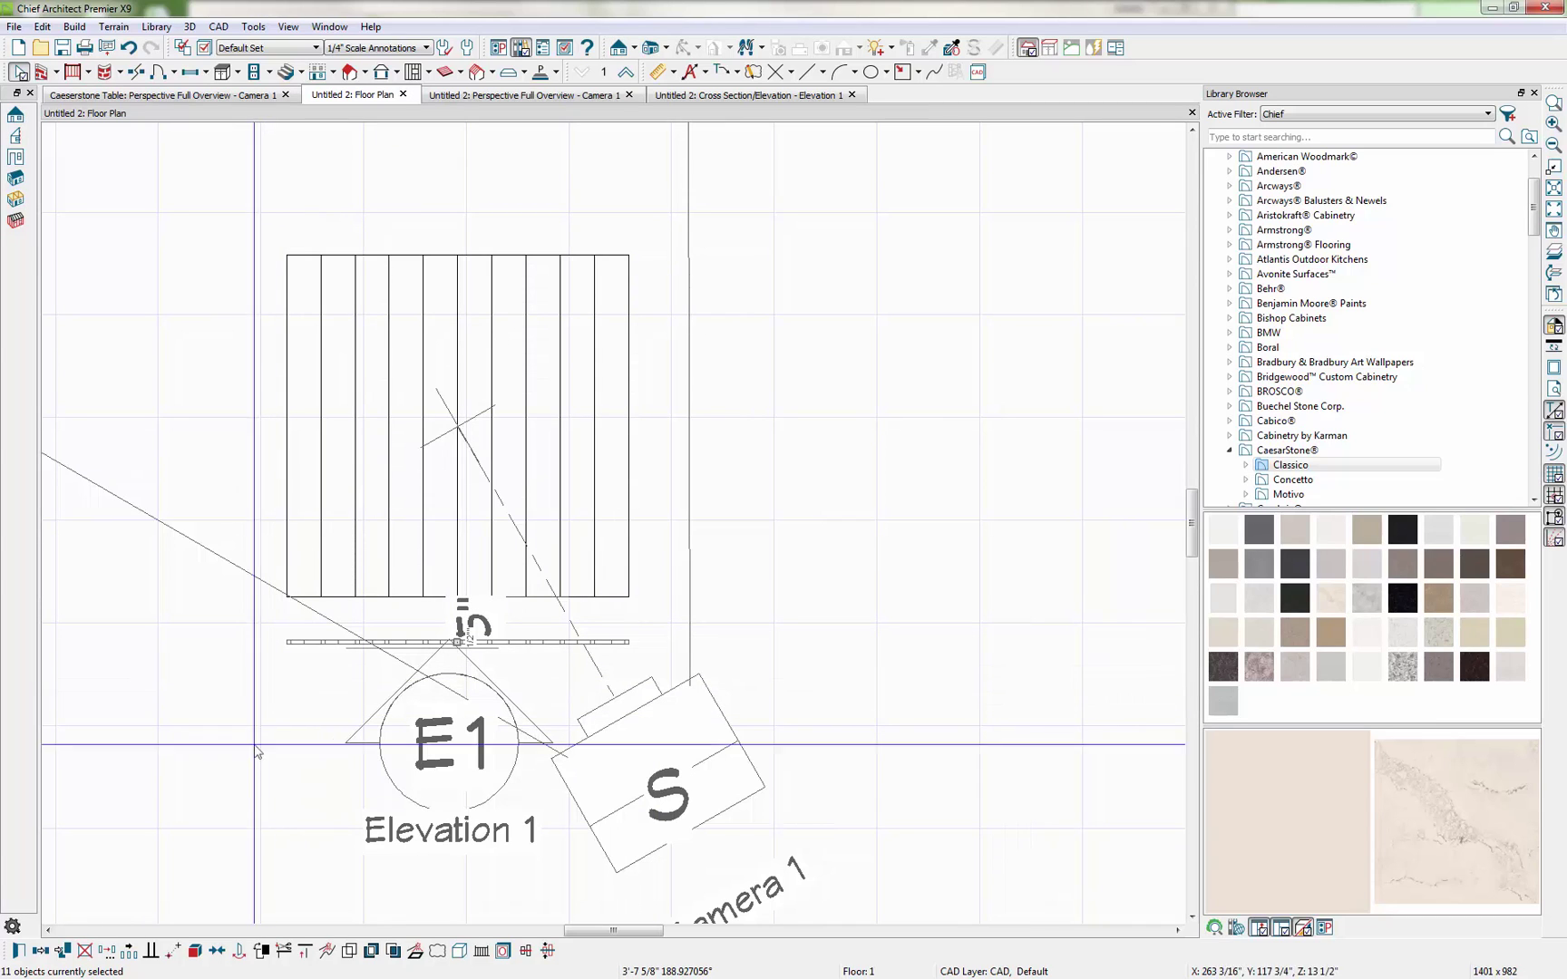
pyautogui.click(290, 799)
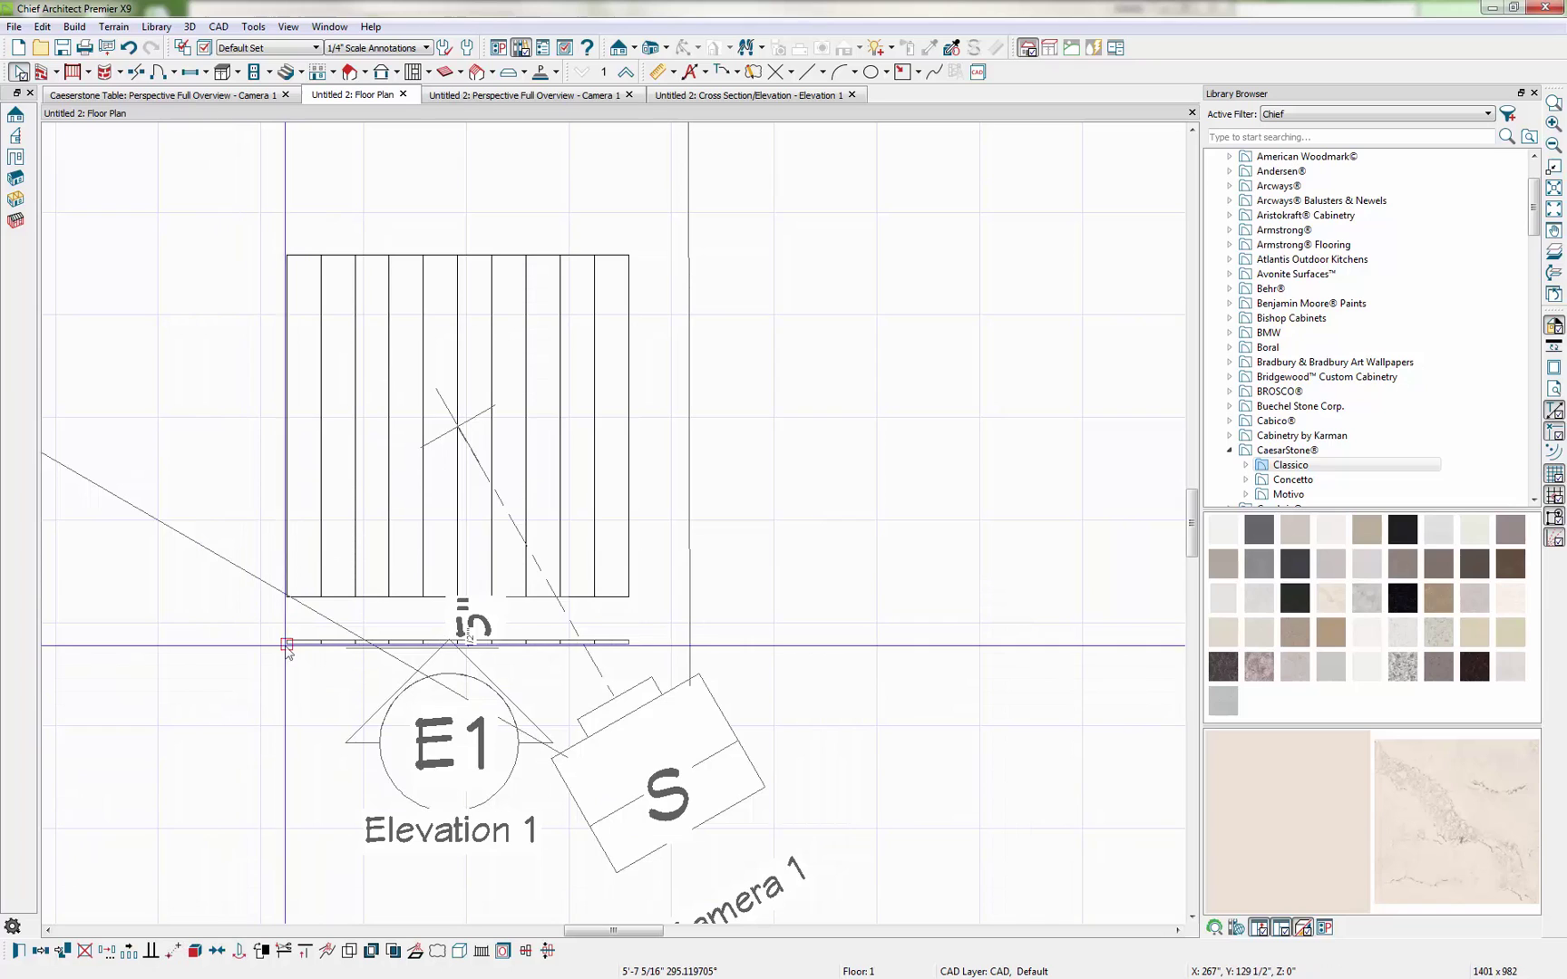
pyautogui.moveTo(286, 643); pyautogui.dragTo(285, 597)
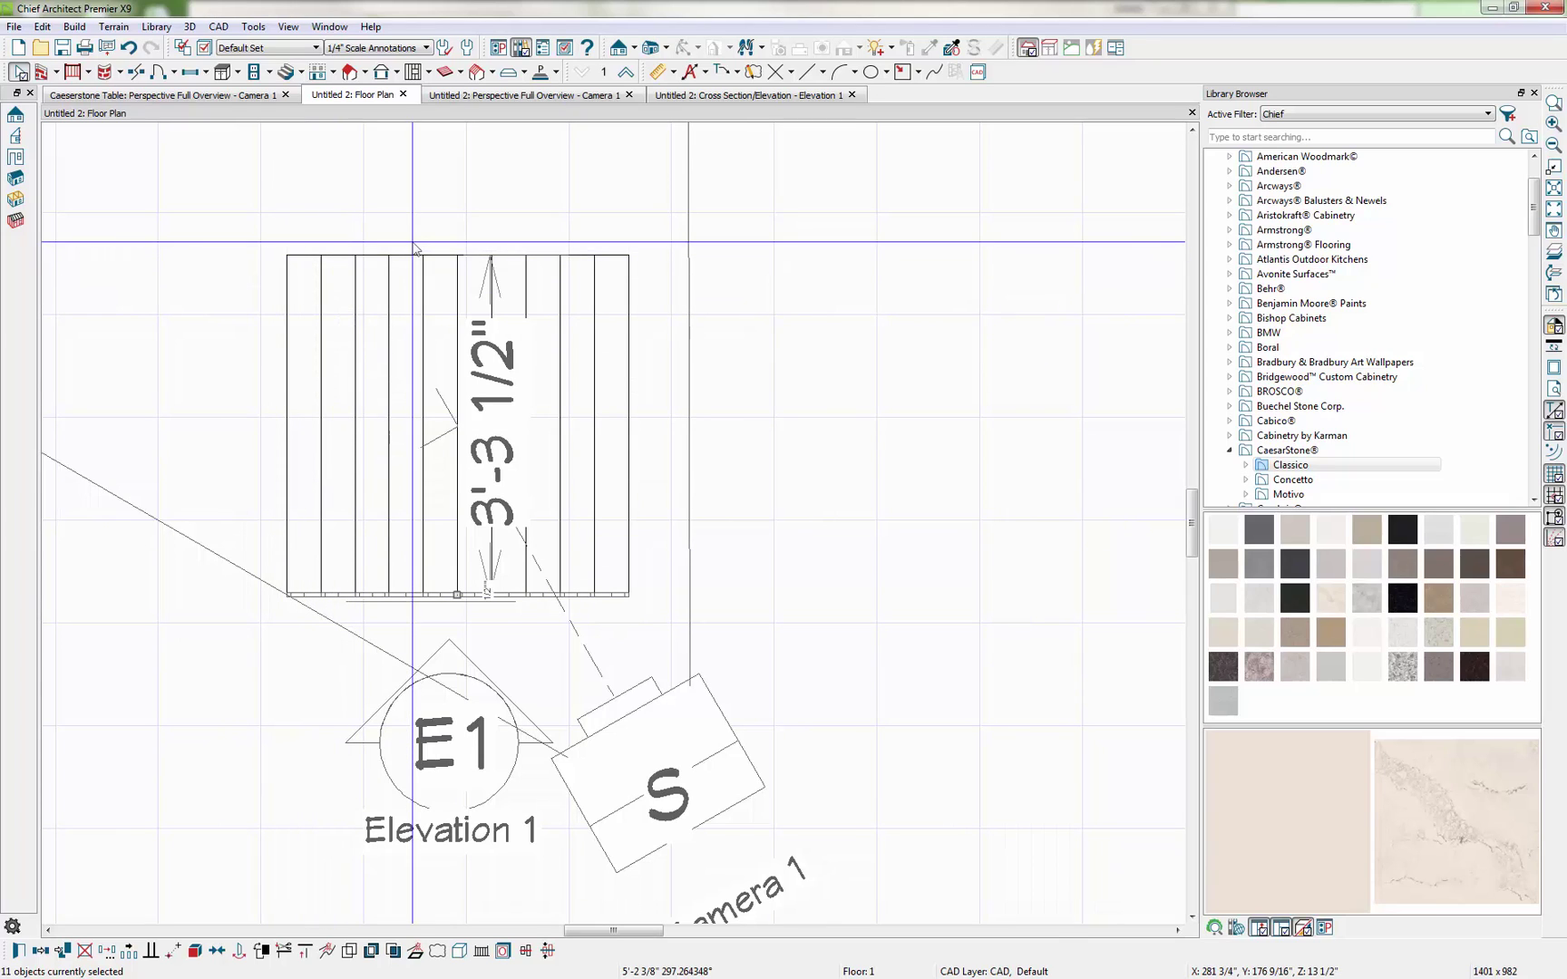
# Copy the panel, rotate the copy 180°, and snap it along the tabletop's top edge.
pyautogui.click(41, 951)
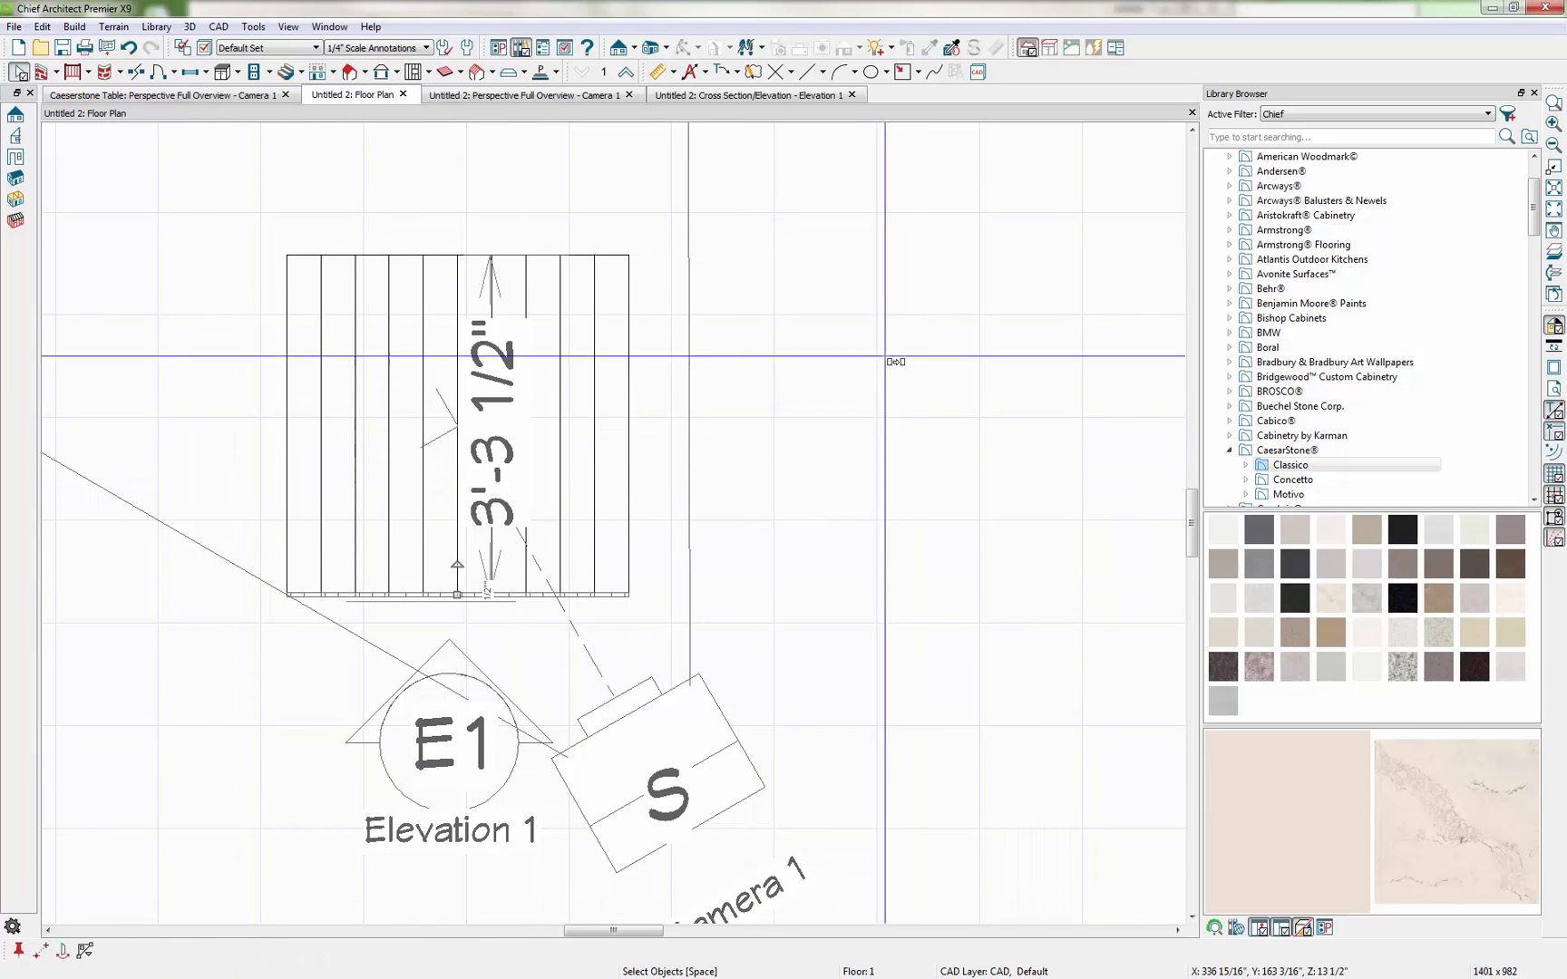
pyautogui.click(862, 374)
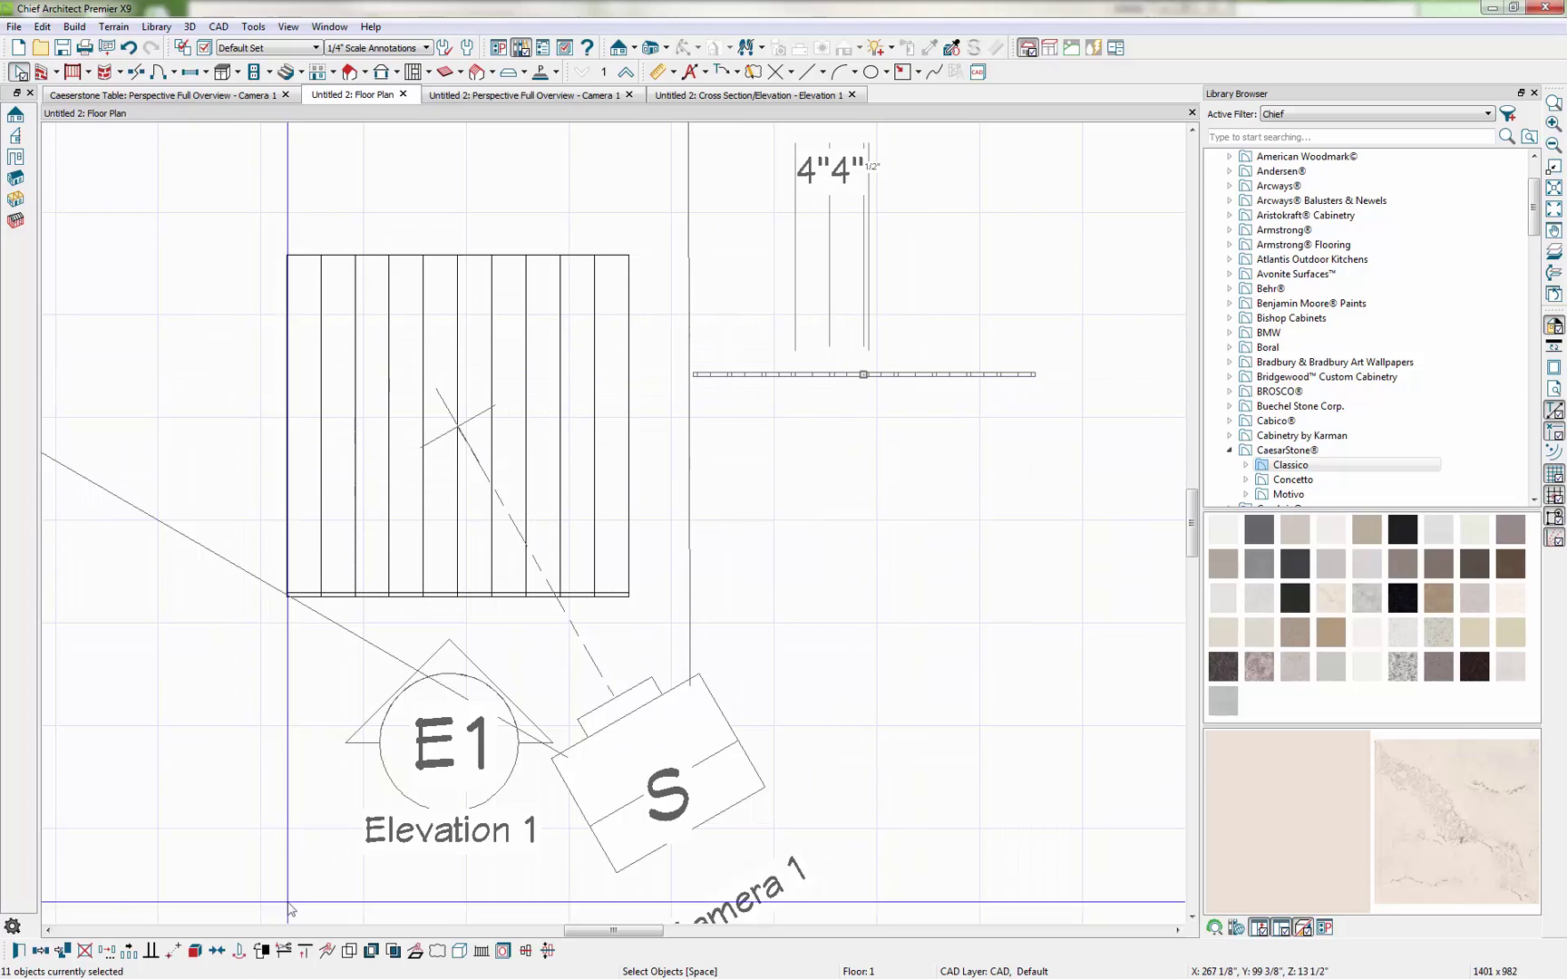
pyautogui.click(196, 952)
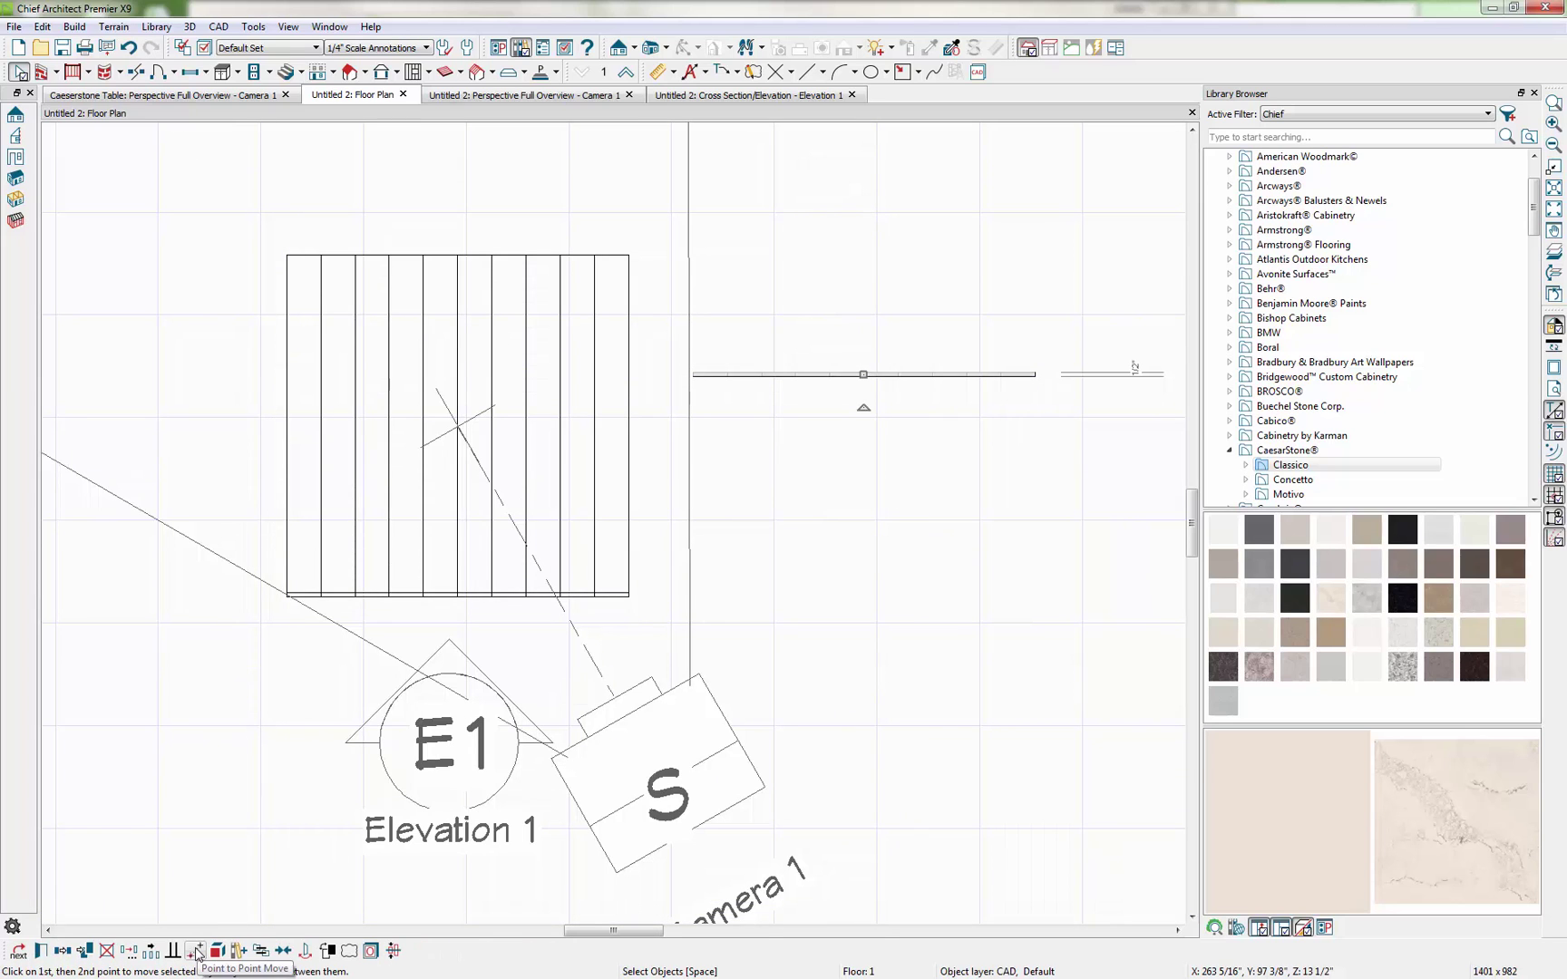
pyautogui.moveTo(864, 408); pyautogui.dragTo(871, 257)
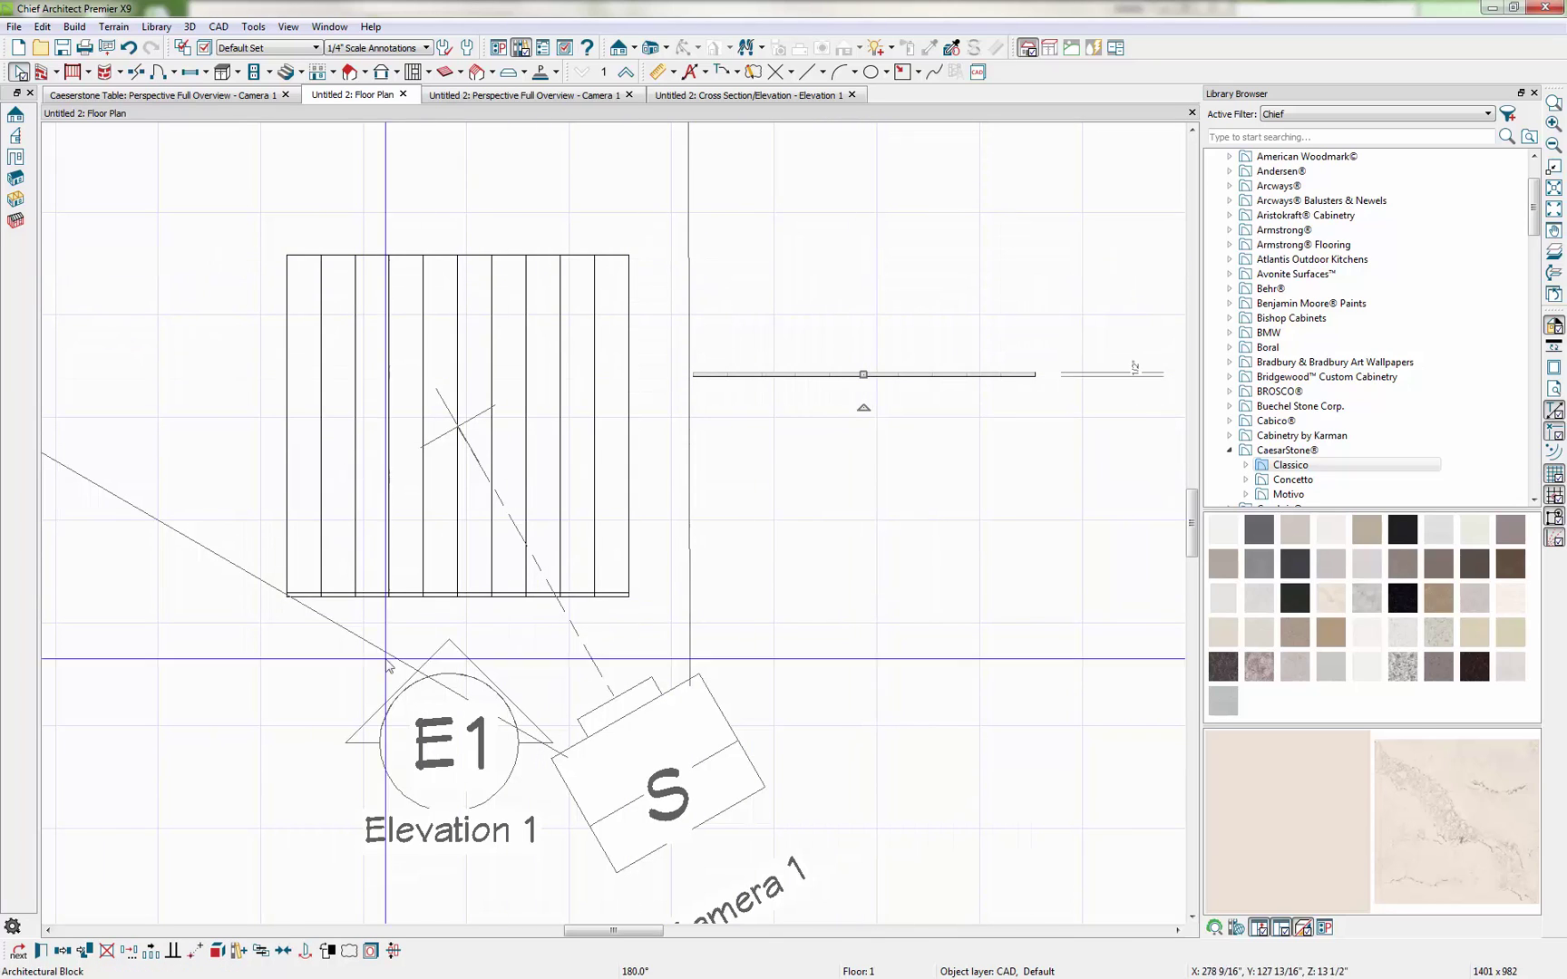
pyautogui.click(198, 951)
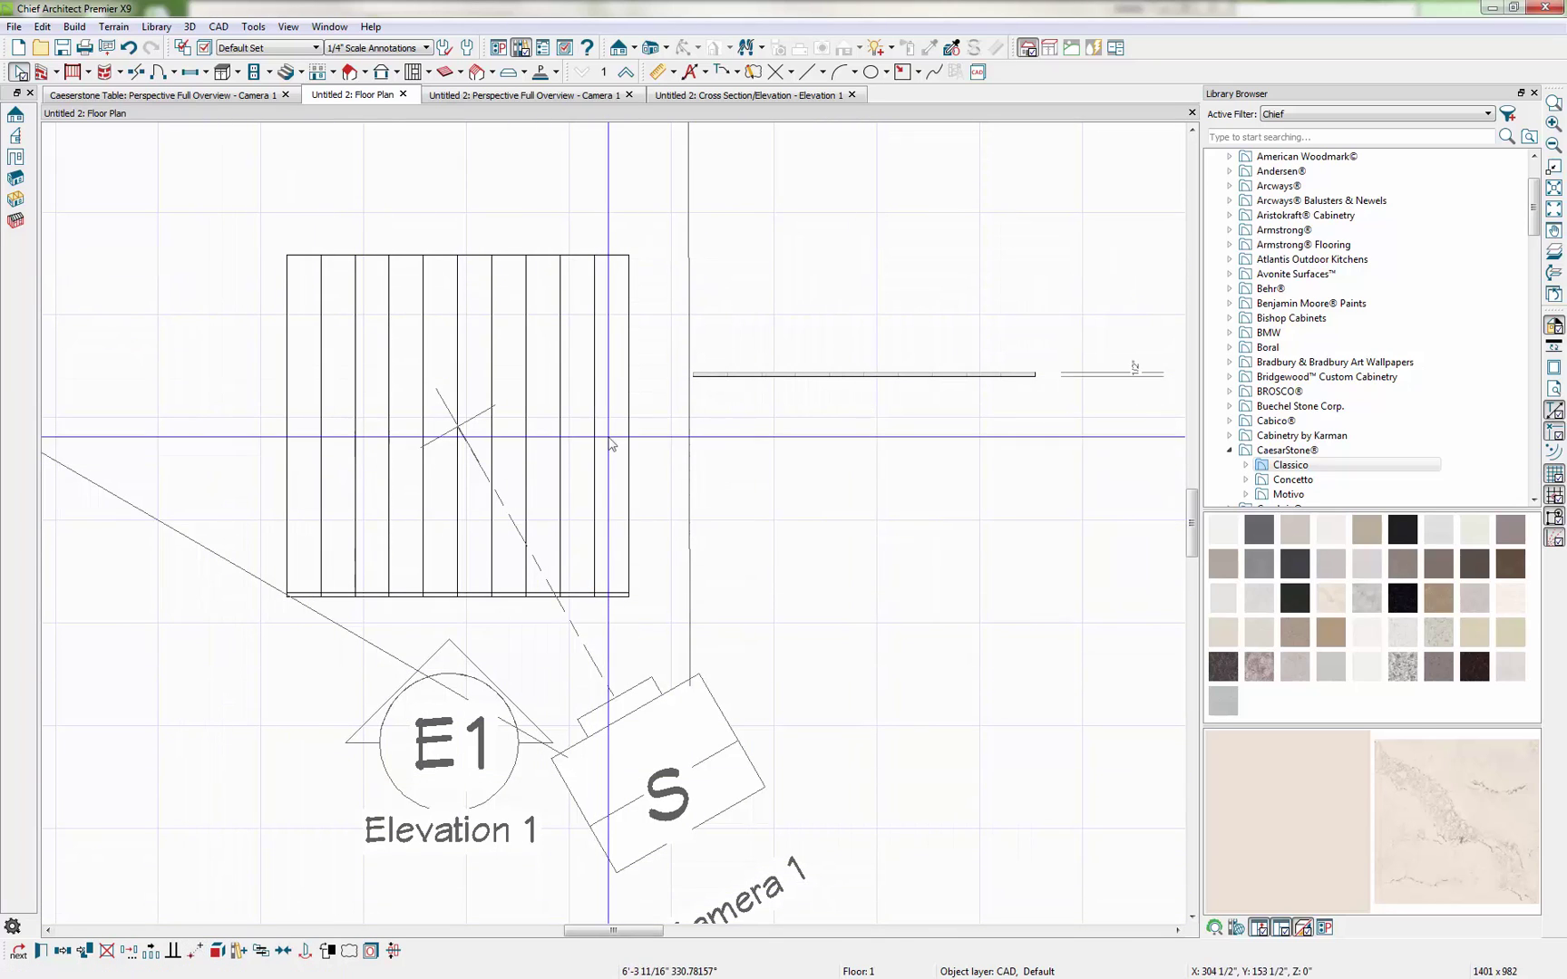
pyautogui.click(693, 373)
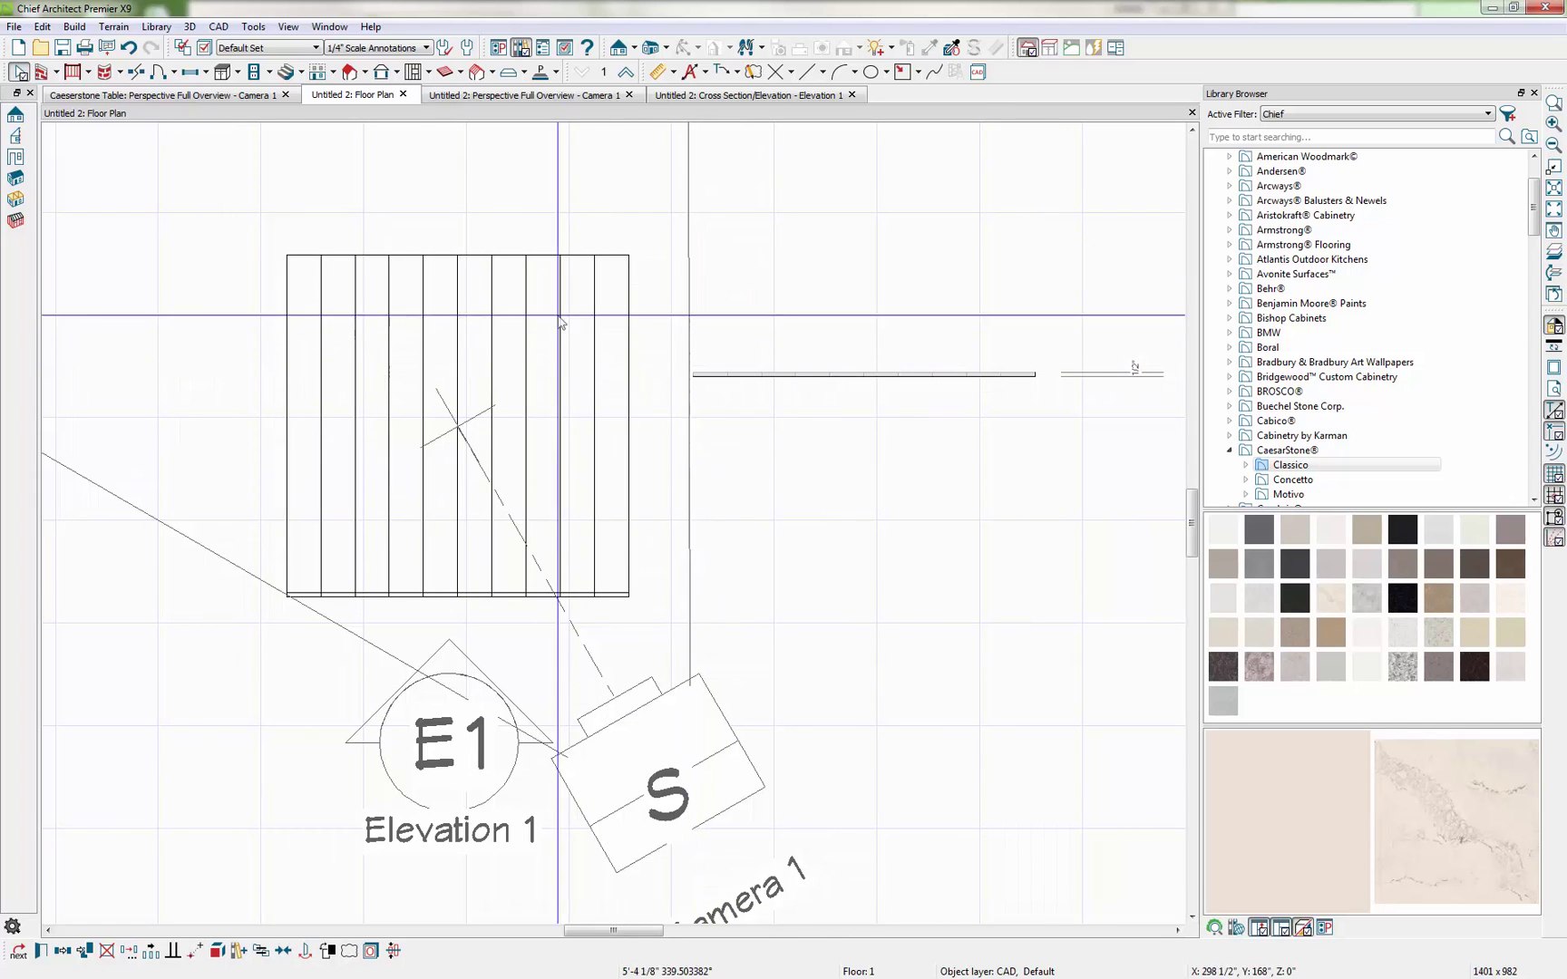
pyautogui.click(290, 257)
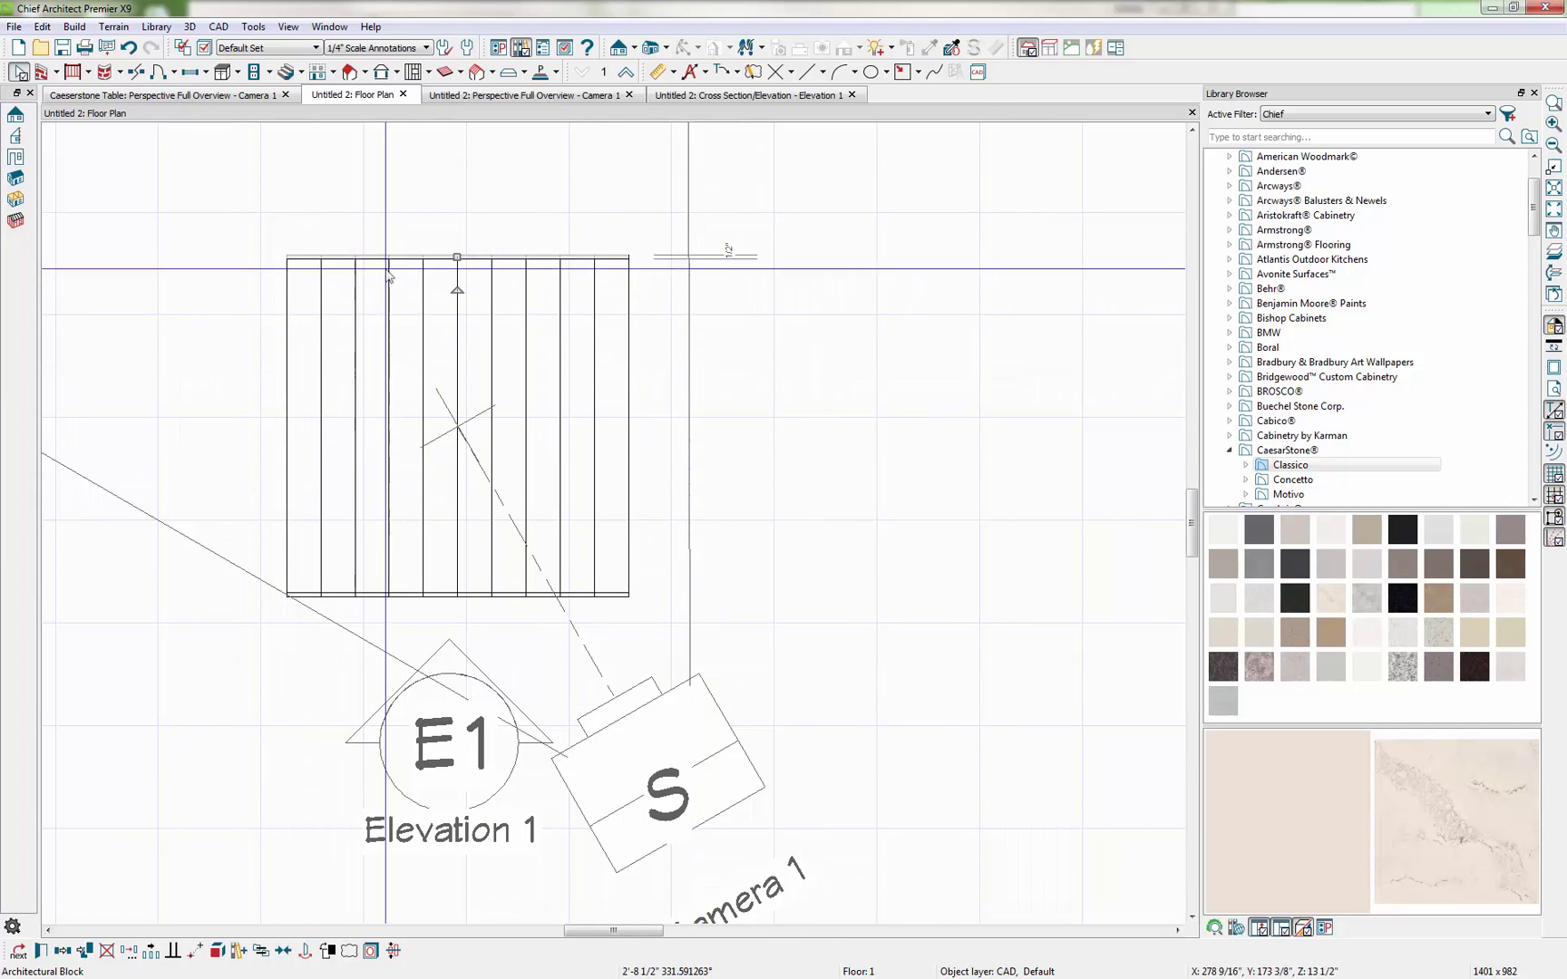
# Paint the front leg and first side panel strips Dreamy Marfil and the marbles matching their slats.
pyautogui.click(566, 96)
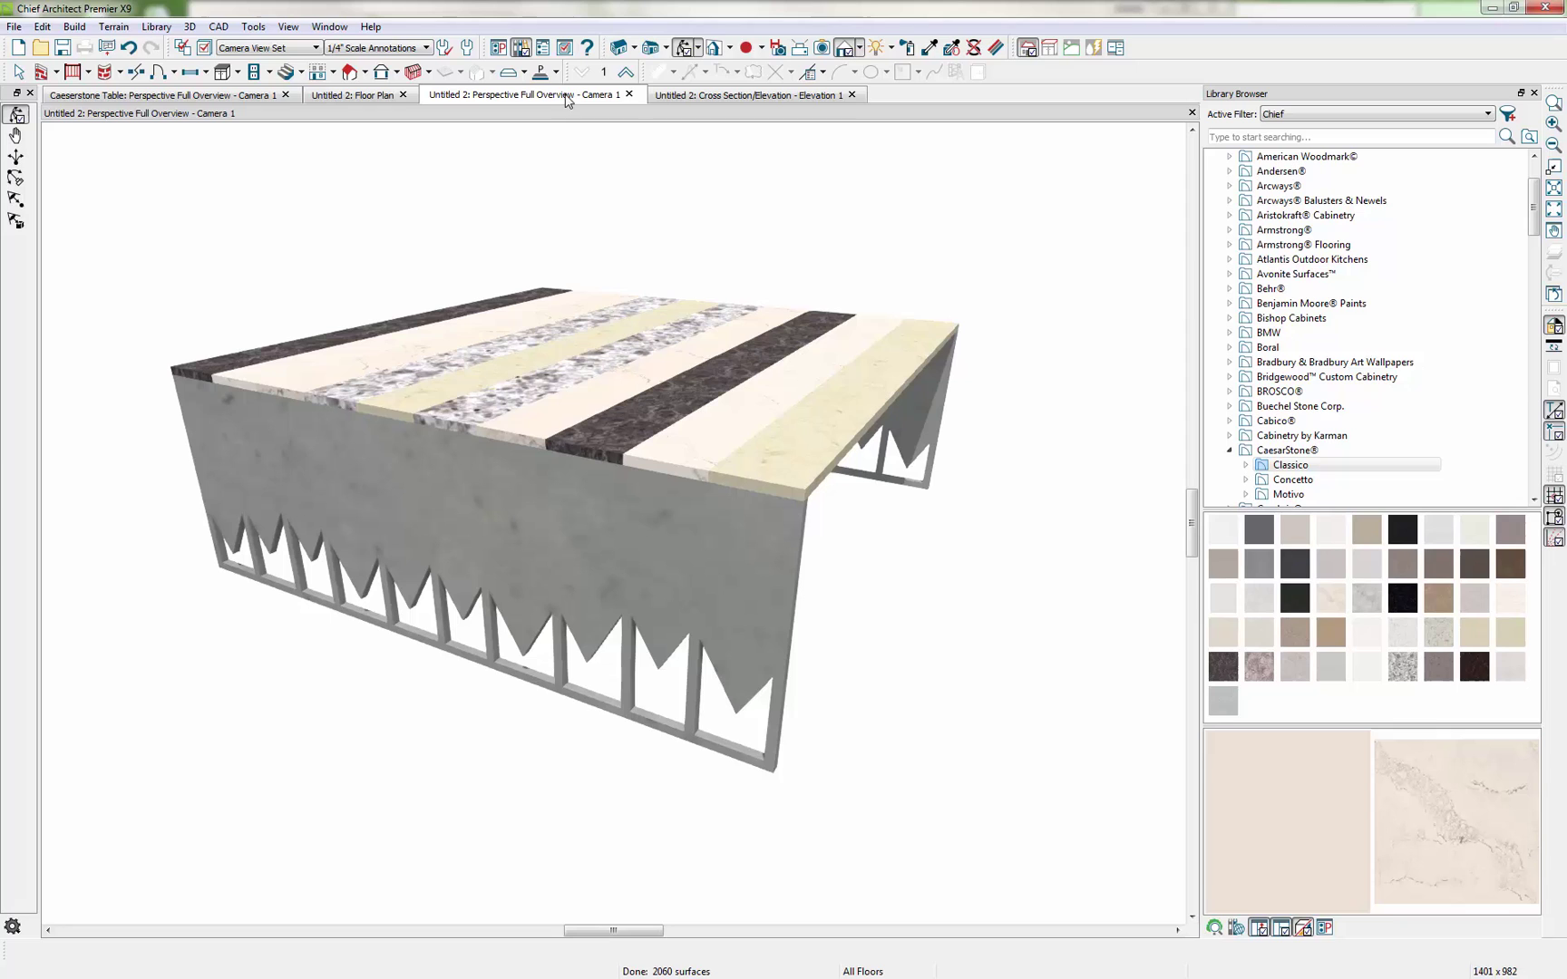
pyautogui.moveTo(784, 404); pyautogui.dragTo(829, 429)
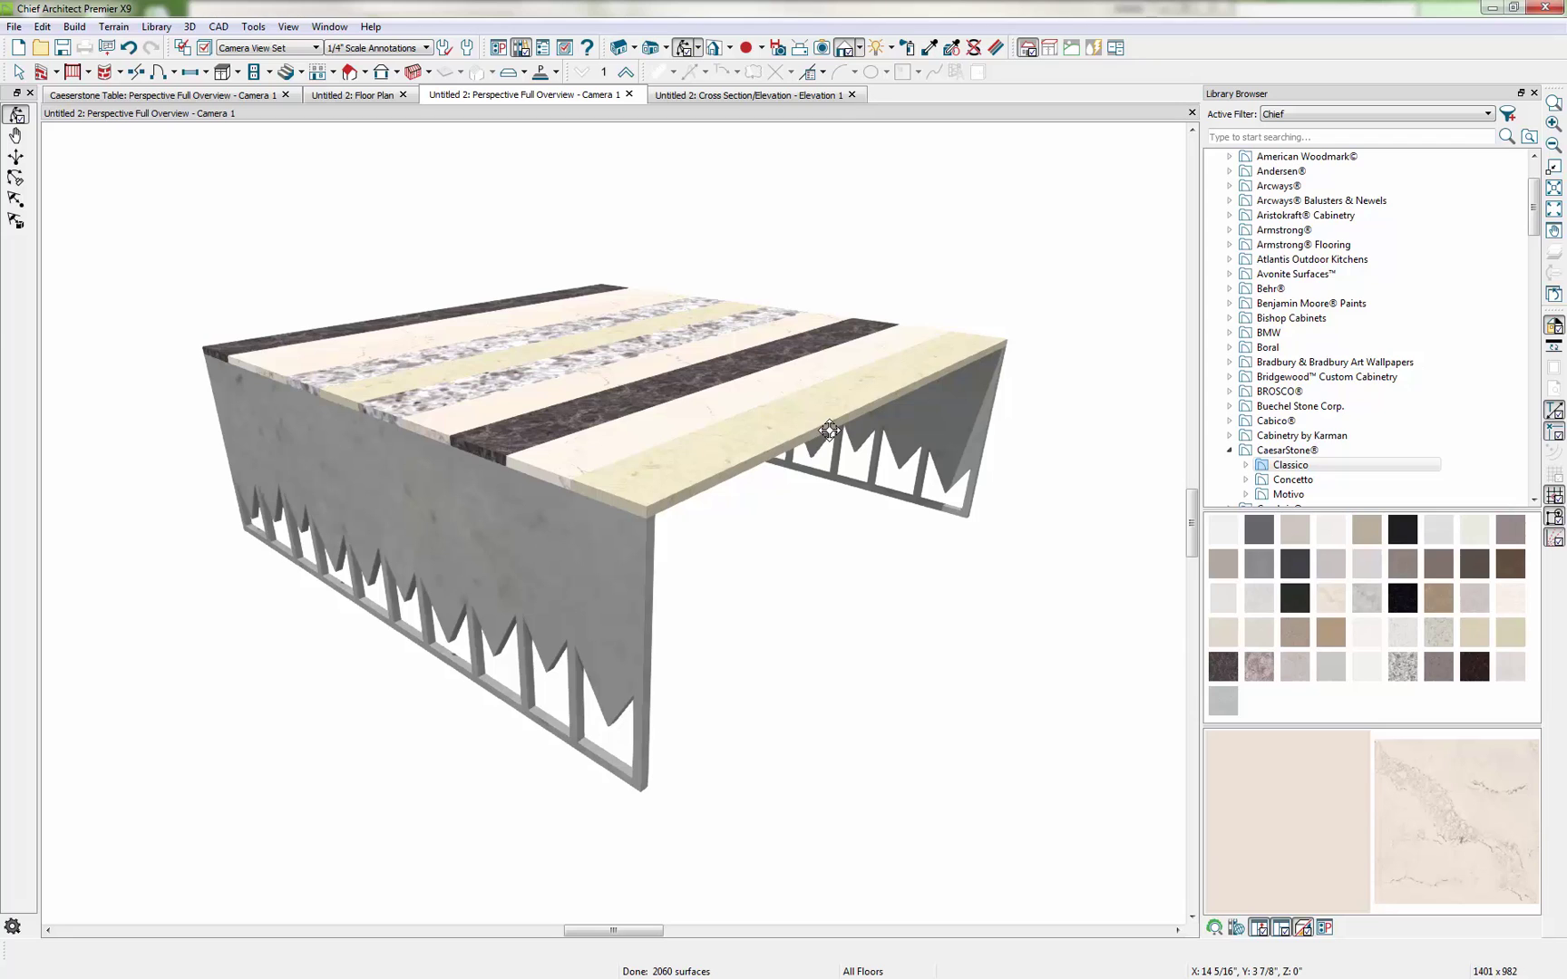
pyautogui.click(931, 52)
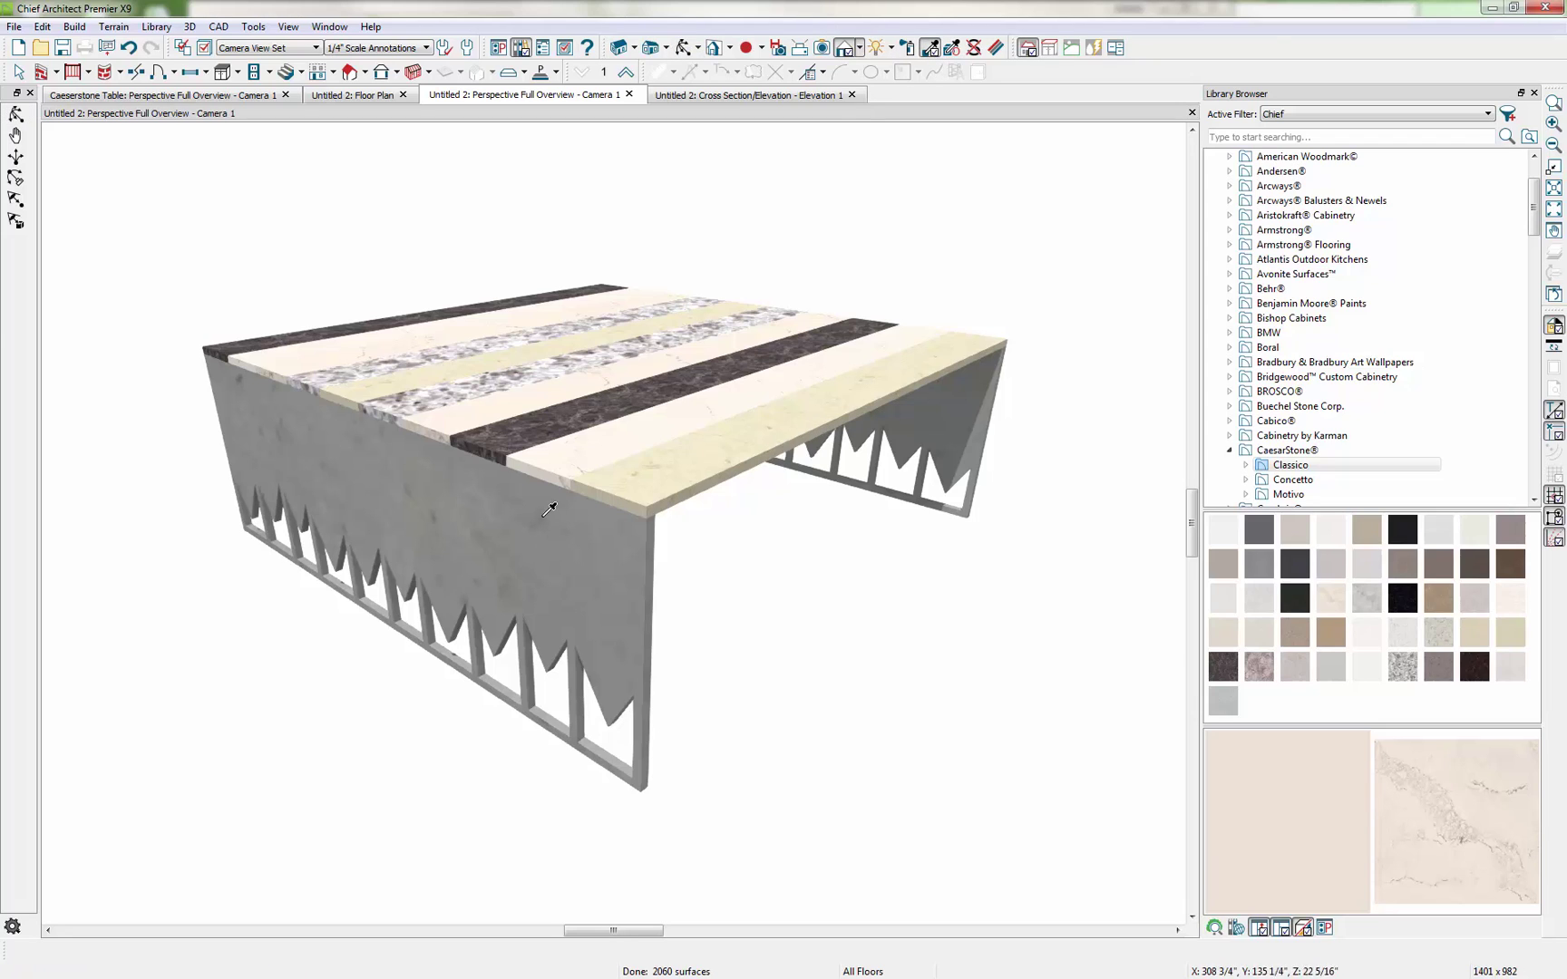
pyautogui.click(640, 542)
pyautogui.click(976, 419)
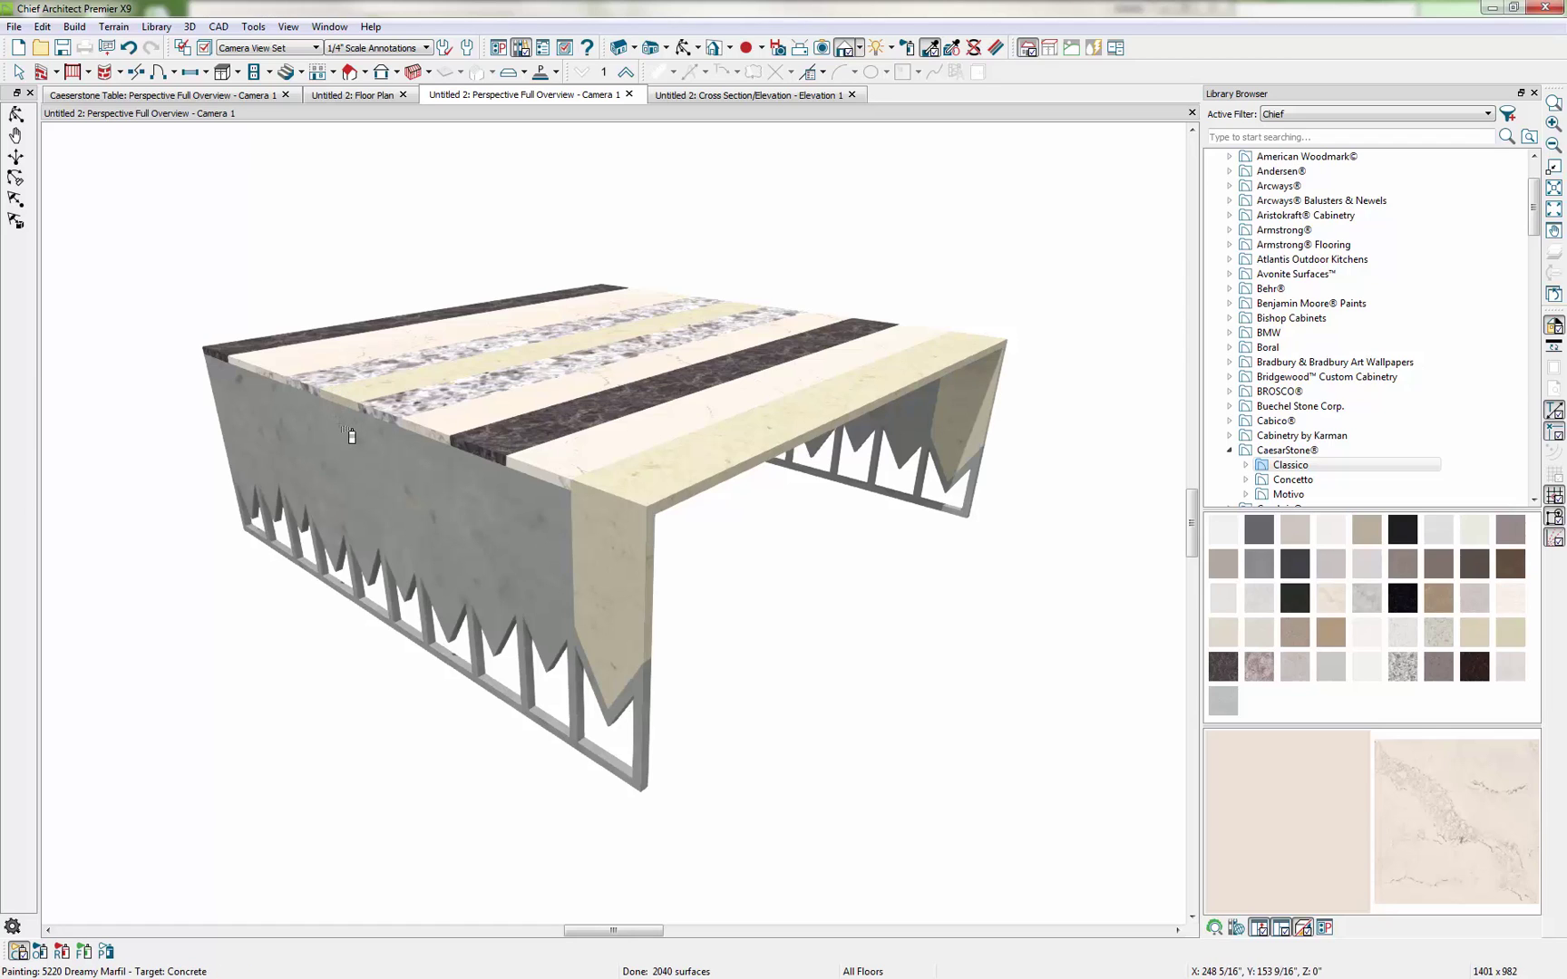
pyautogui.click(350, 434)
pyautogui.click(544, 512)
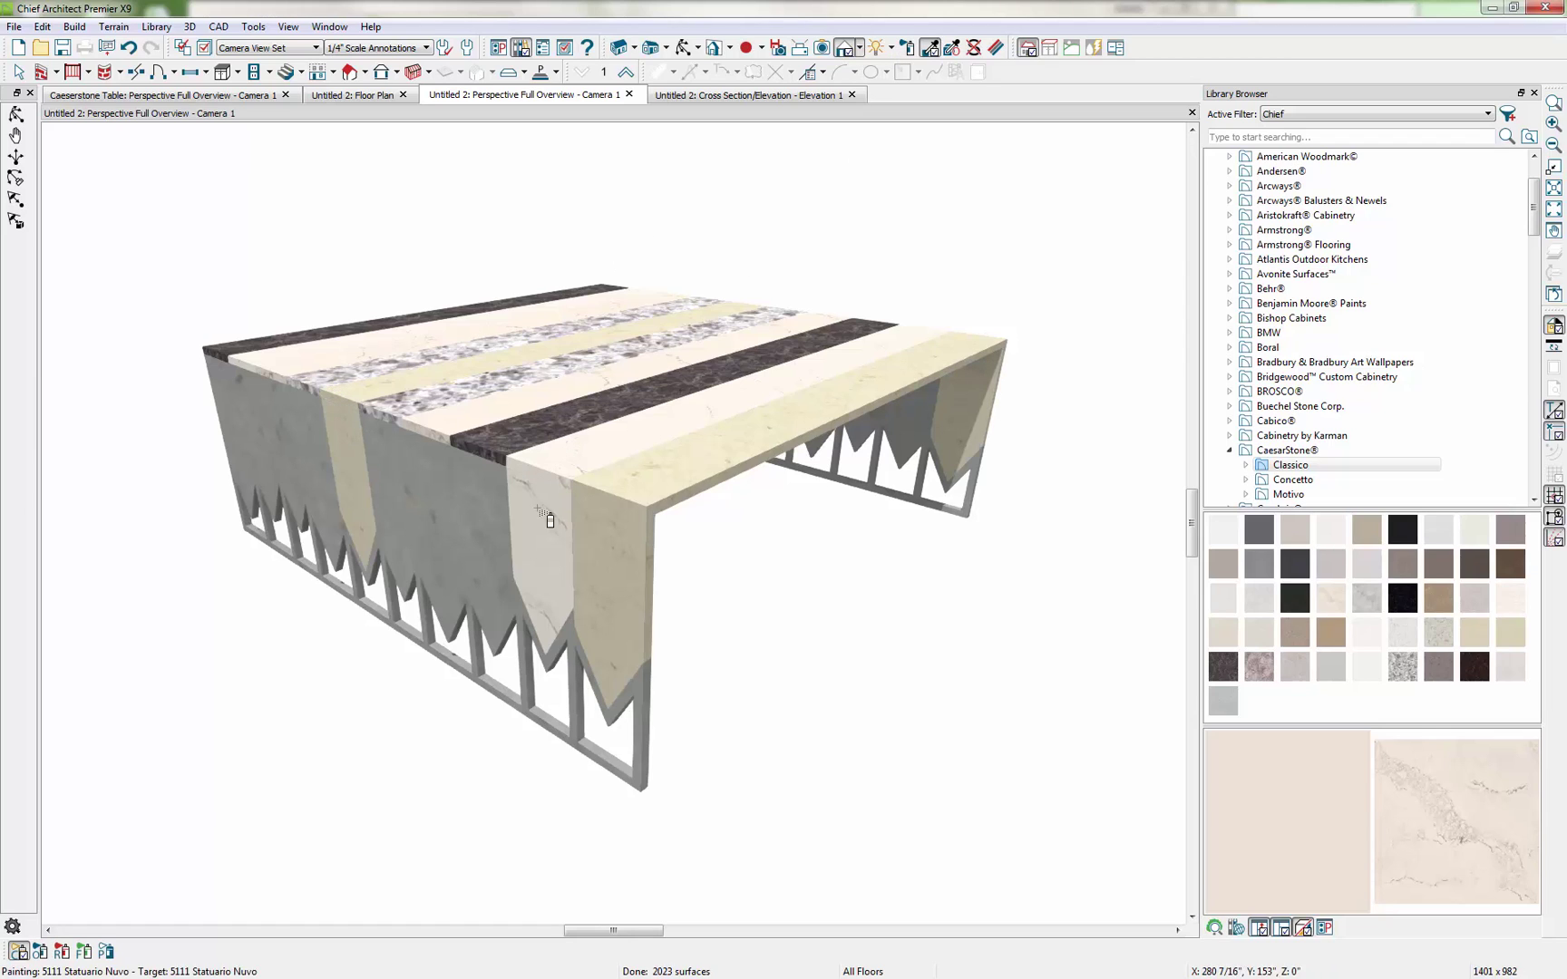
pyautogui.click(497, 501)
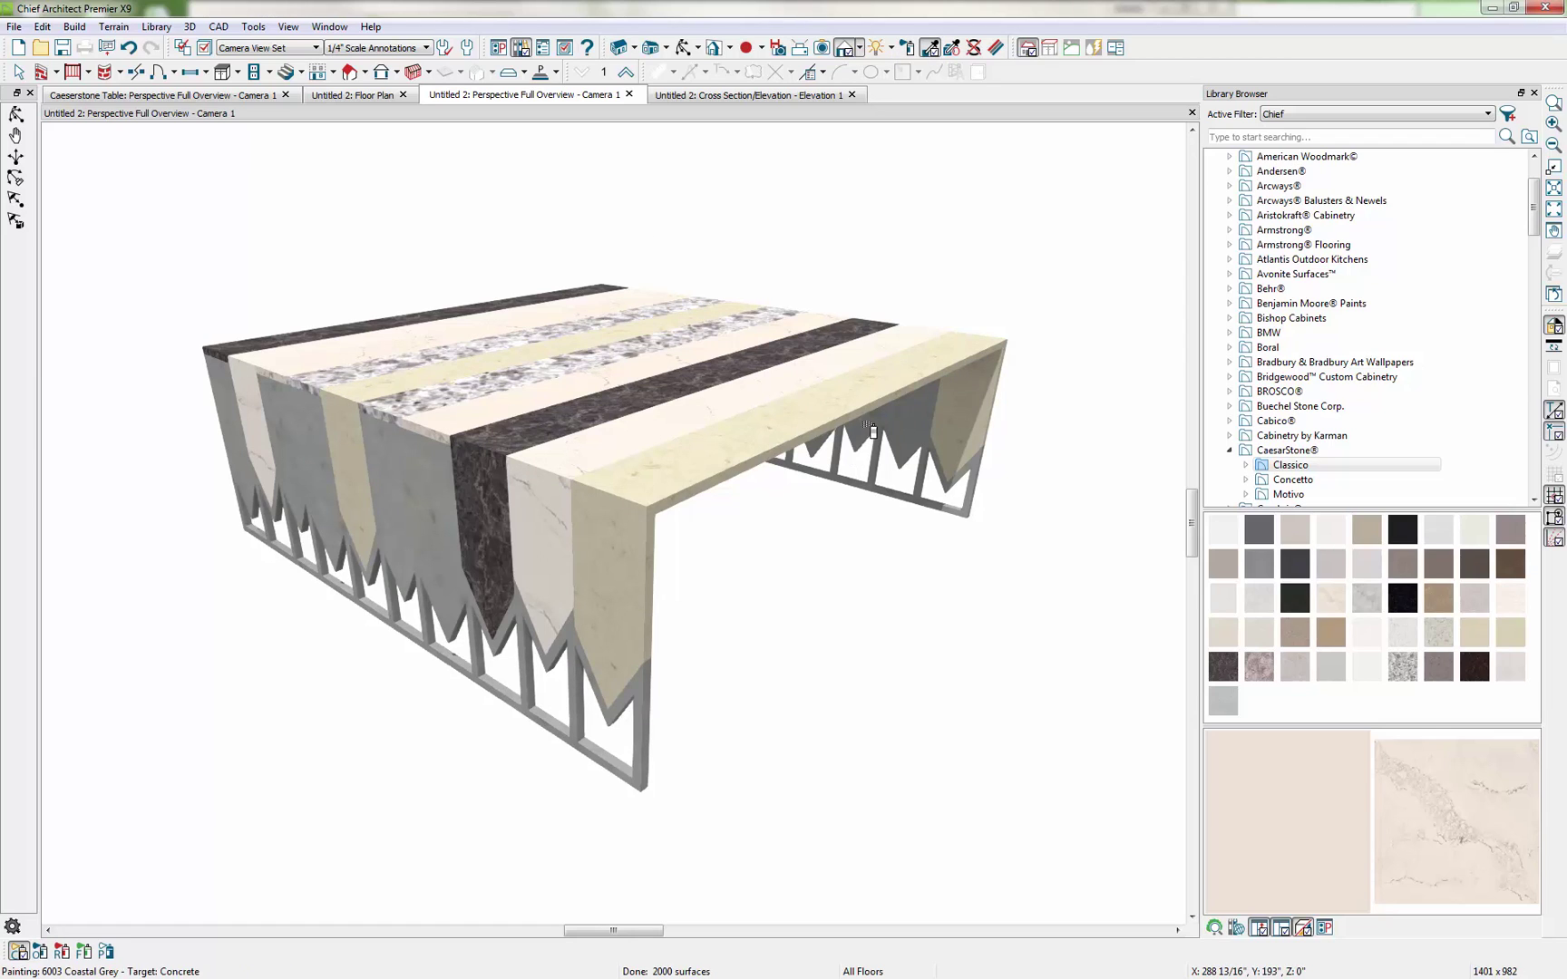
pyautogui.click(224, 408)
pyautogui.click(433, 522)
pyautogui.click(290, 426)
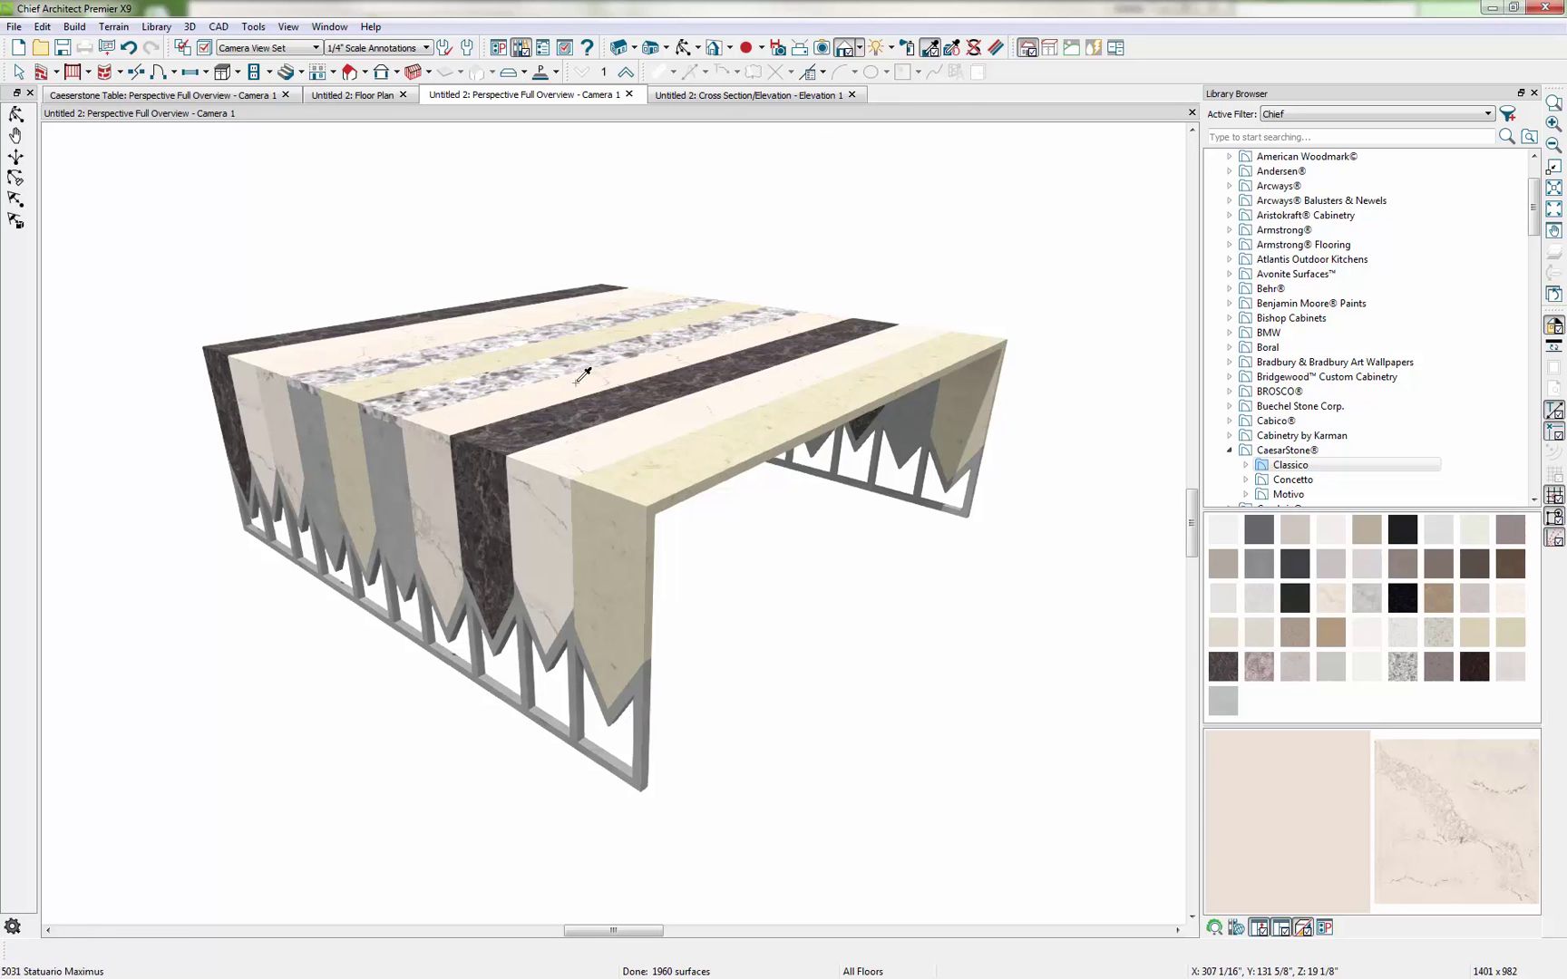
pyautogui.click(381, 489)
# Paint the opposite side strips light granite, Statuario Nuvo, cream and dark marble to match their slats.
pyautogui.click(315, 454)
pyautogui.click(685, 47)
pyautogui.moveTo(850, 234); pyautogui.dragTo(500, 331)
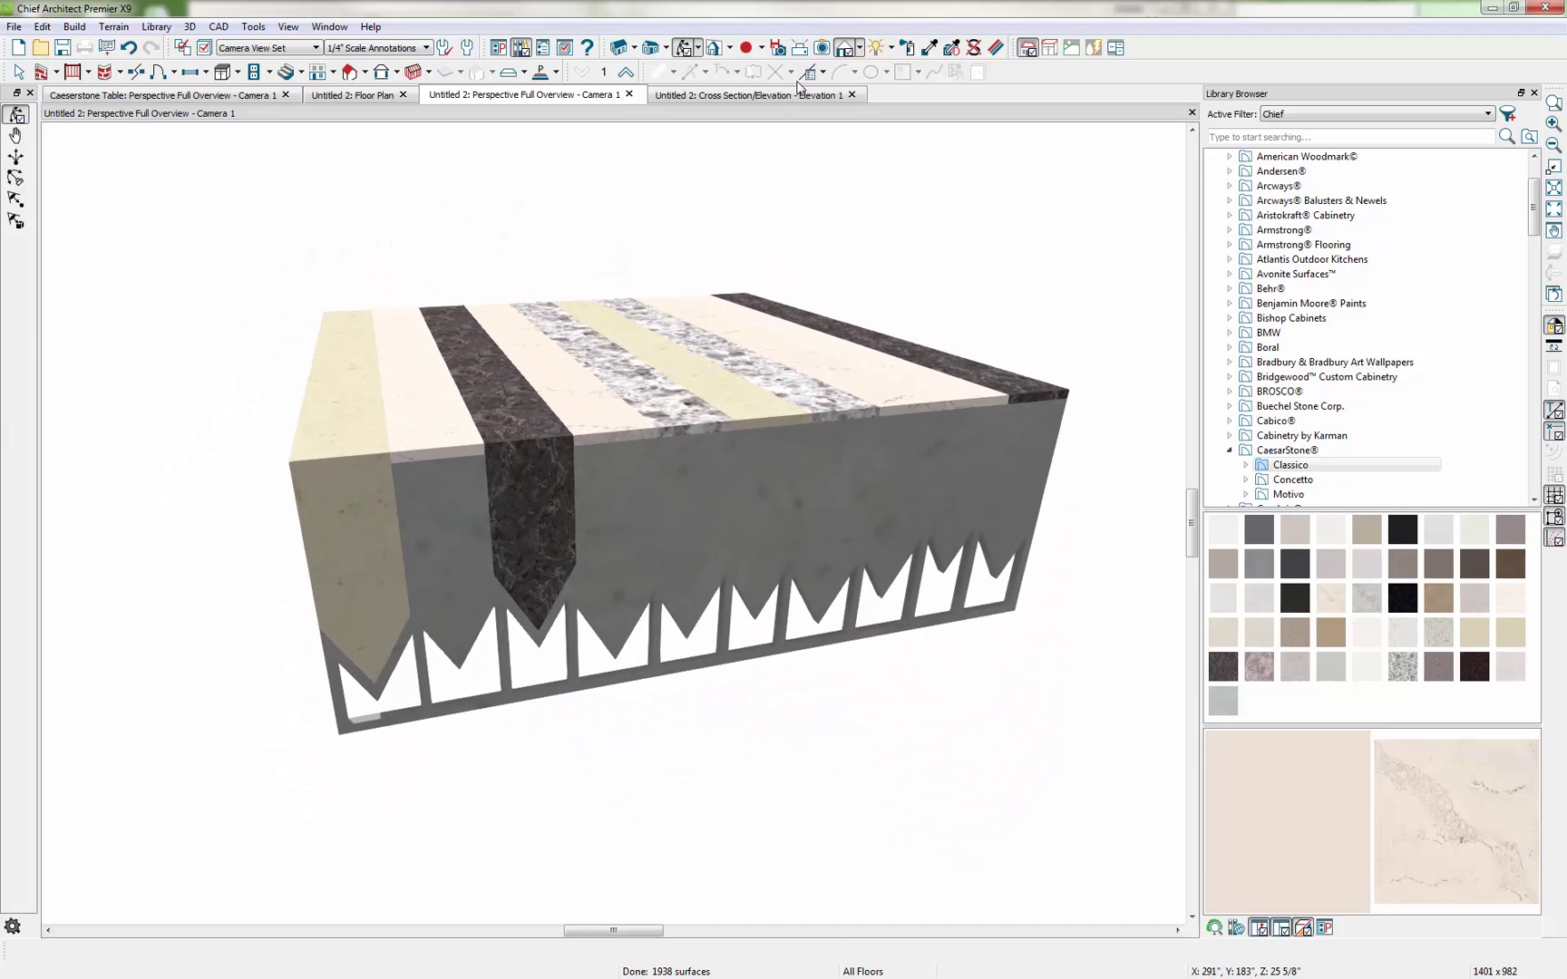
pyautogui.click(930, 47)
pyautogui.click(699, 458)
pyautogui.click(834, 454)
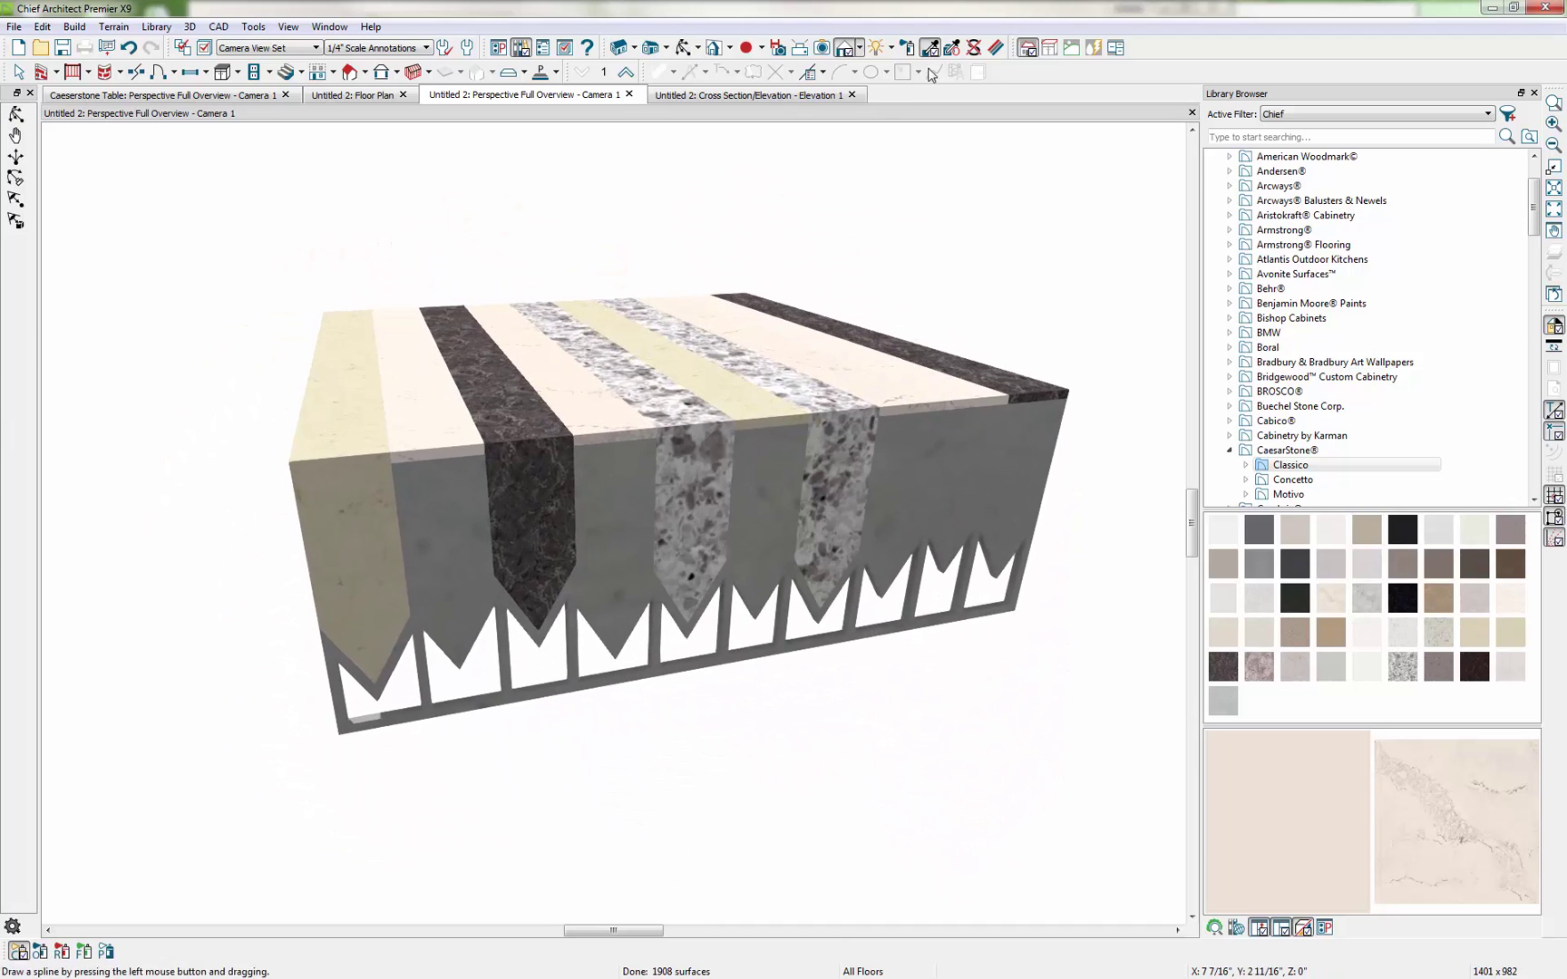
pyautogui.click(902, 435)
pyautogui.click(617, 481)
pyautogui.click(969, 445)
pyautogui.click(444, 508)
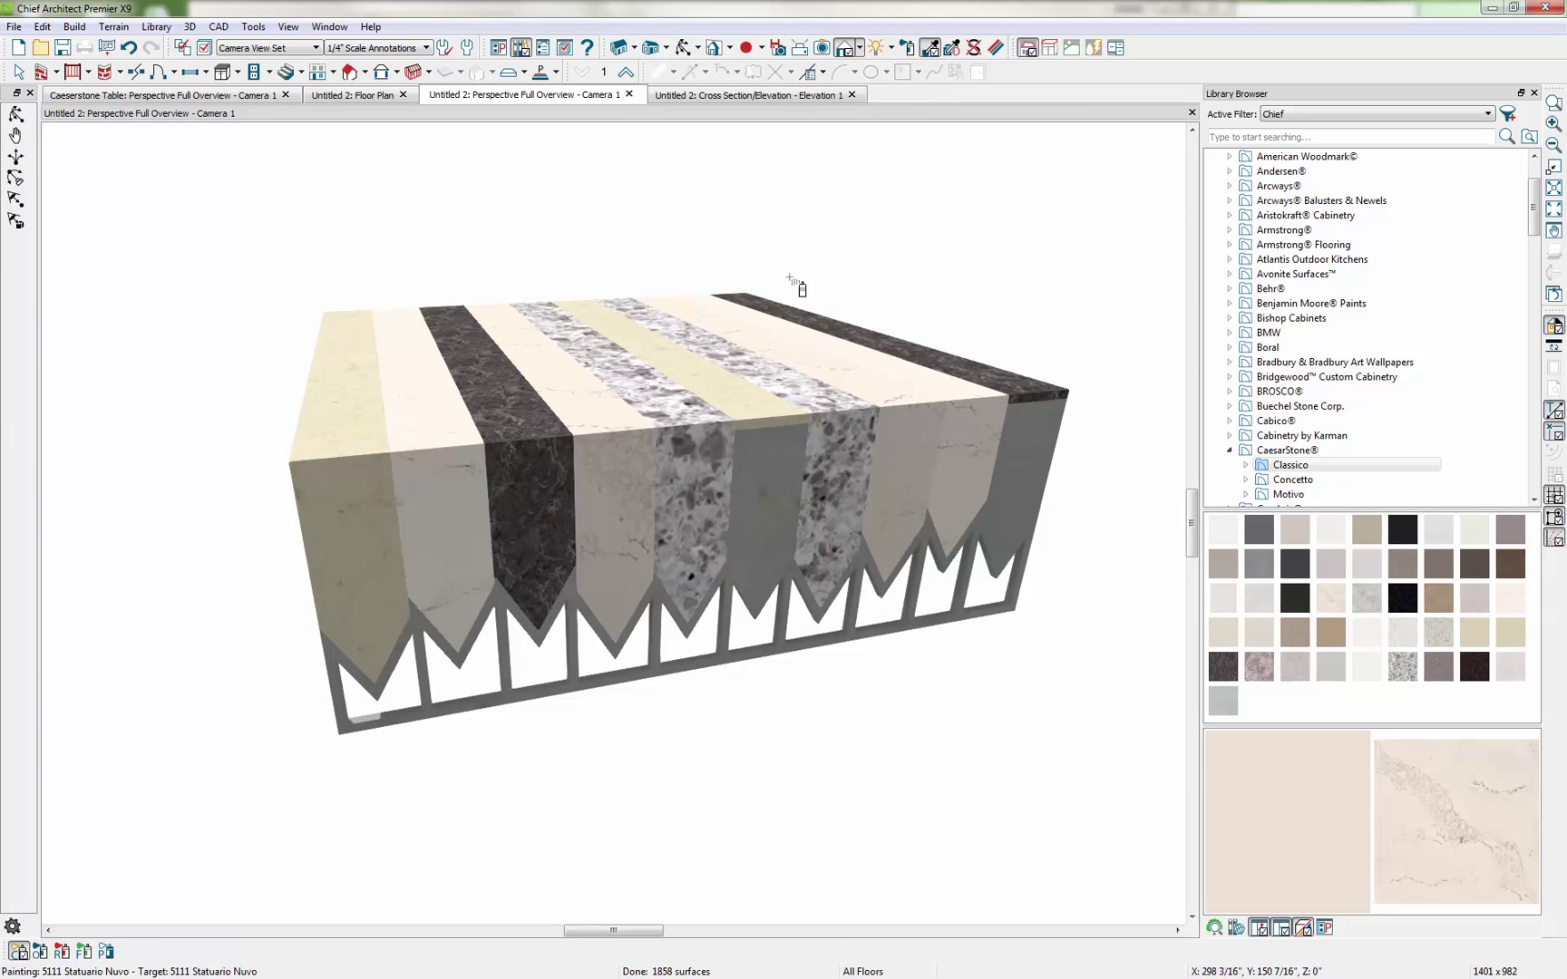
pyautogui.click(766, 490)
pyautogui.click(1050, 442)
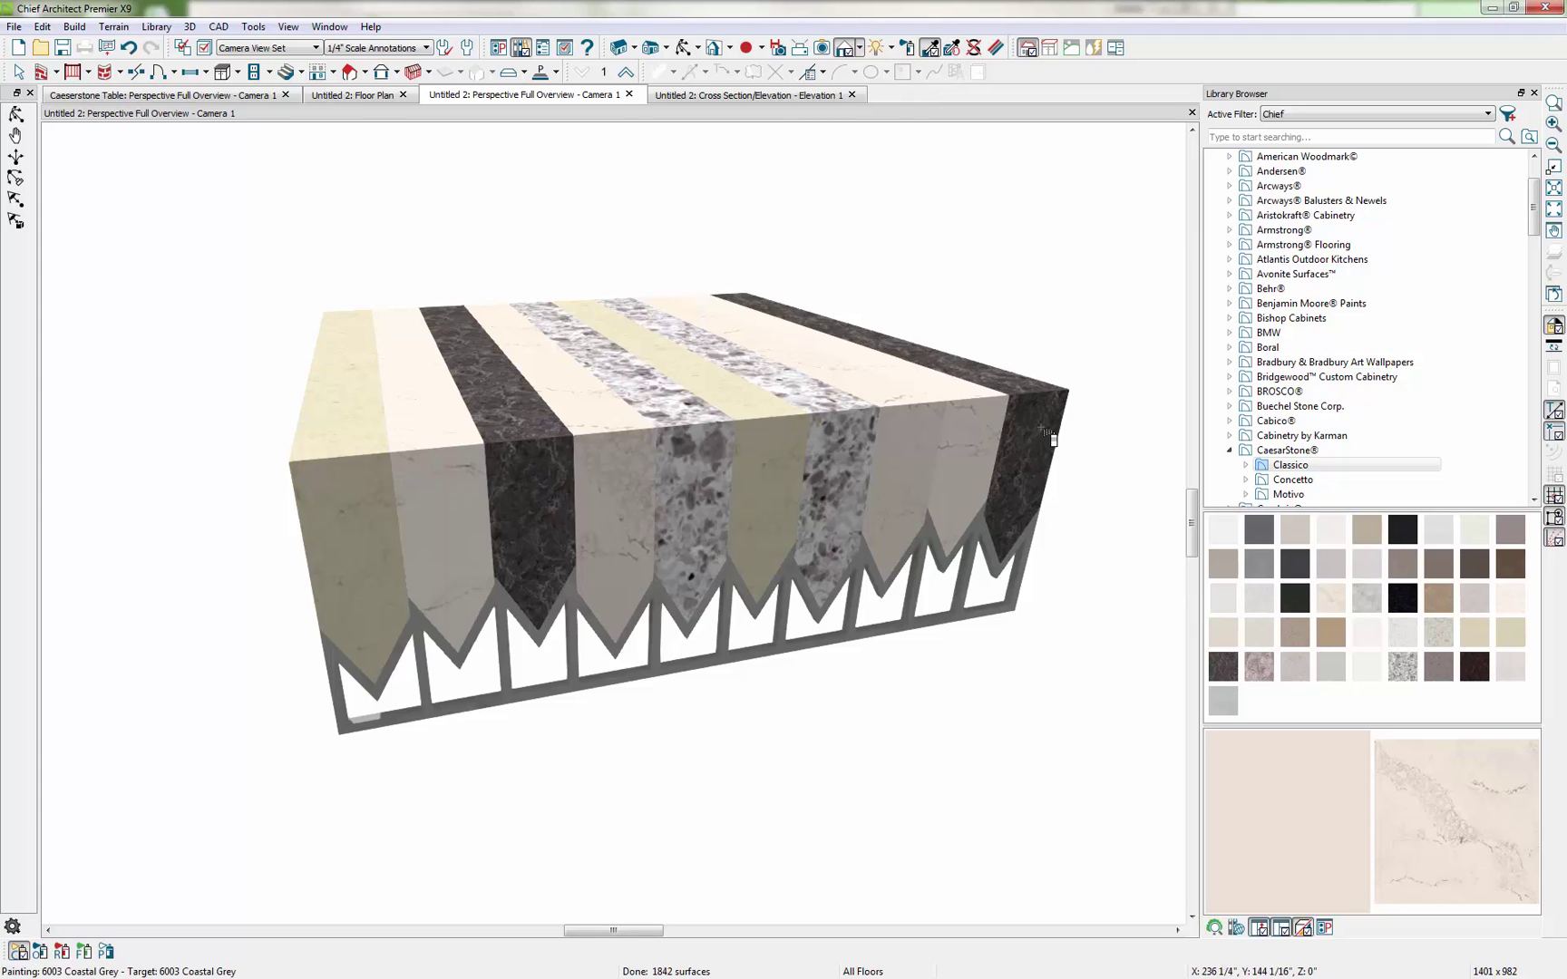
pyautogui.click(685, 50)
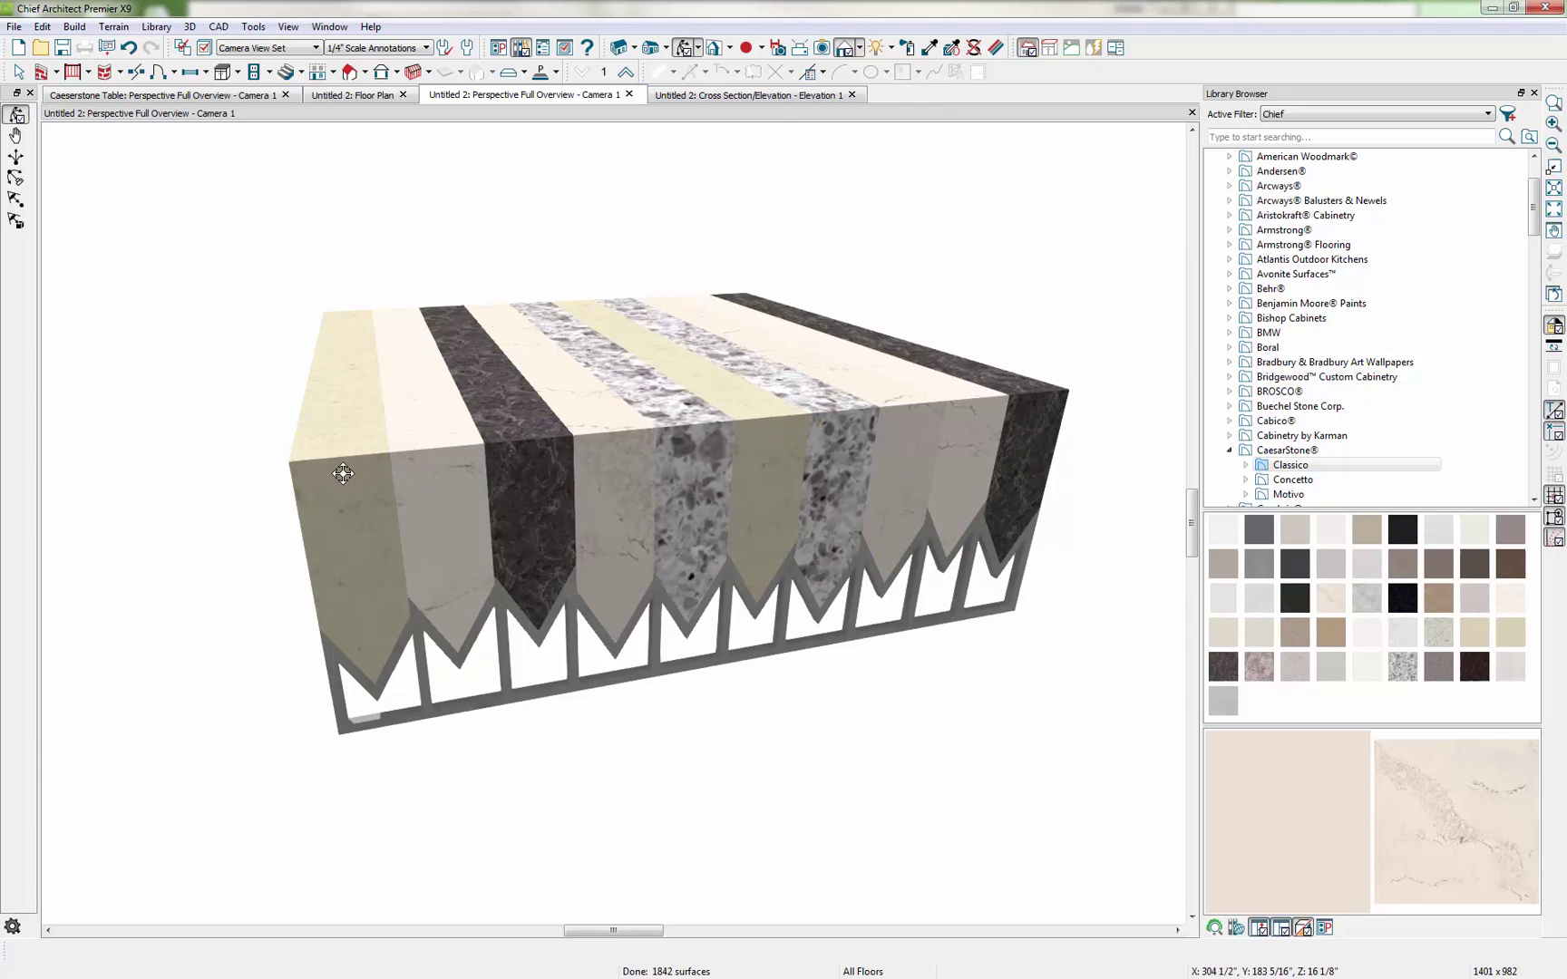
pyautogui.moveTo(339, 459); pyautogui.dragTo(700, 560)
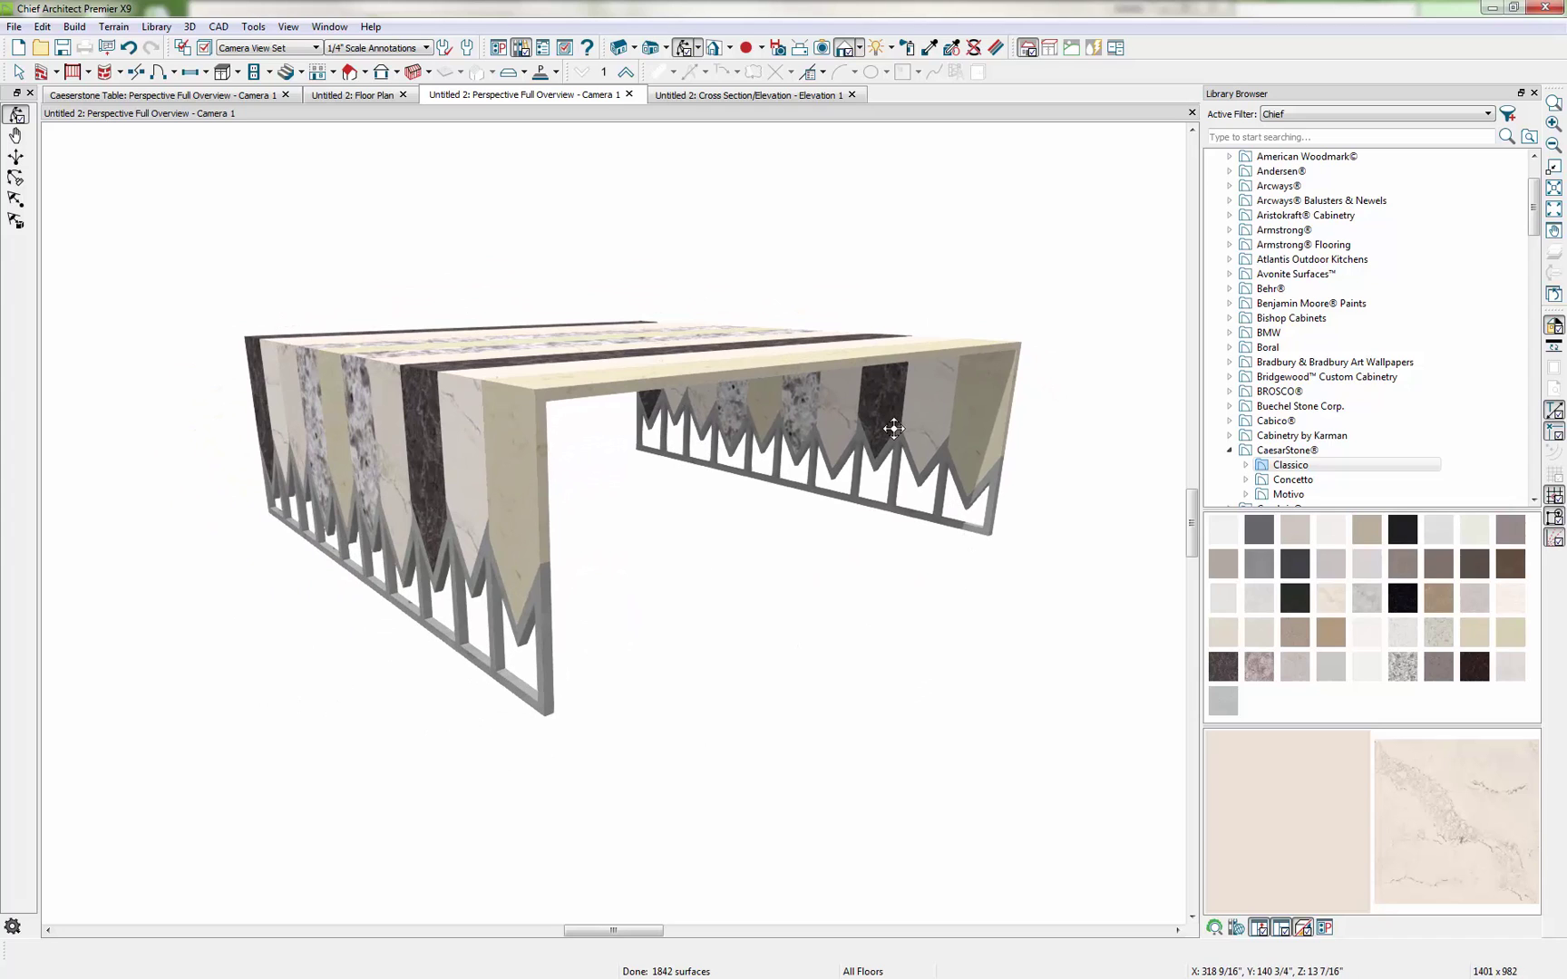
# Zoom in on the tabletop and draw a 1/2"-wide solid strip along the right slat edge.
pyautogui.click(385, 97)
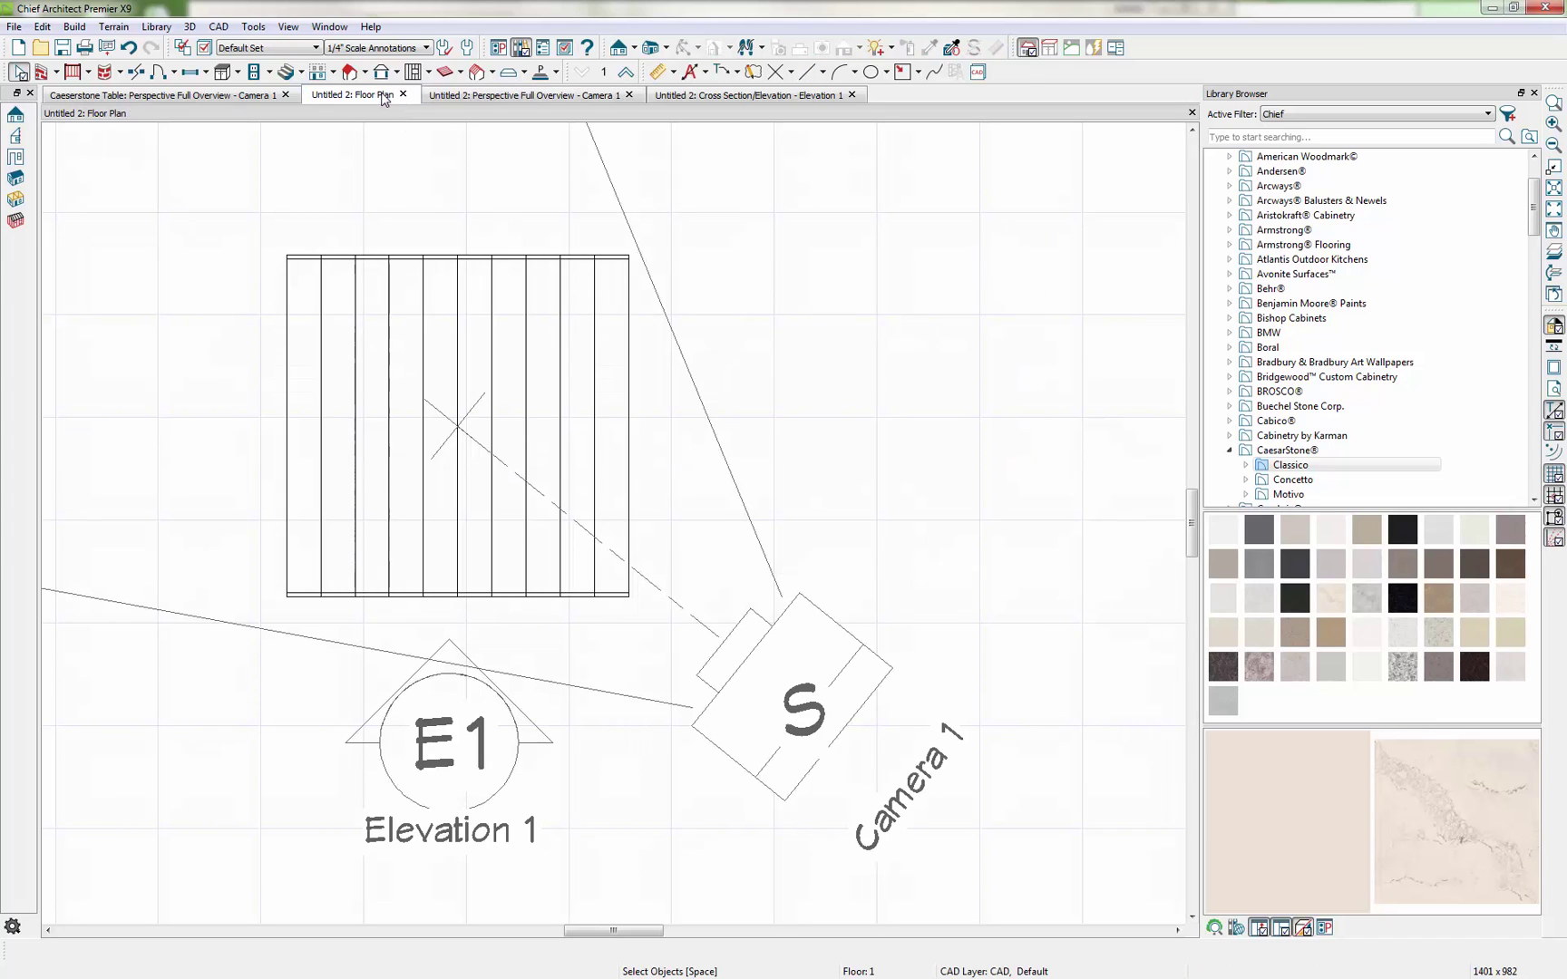
pyautogui.click(1554, 123)
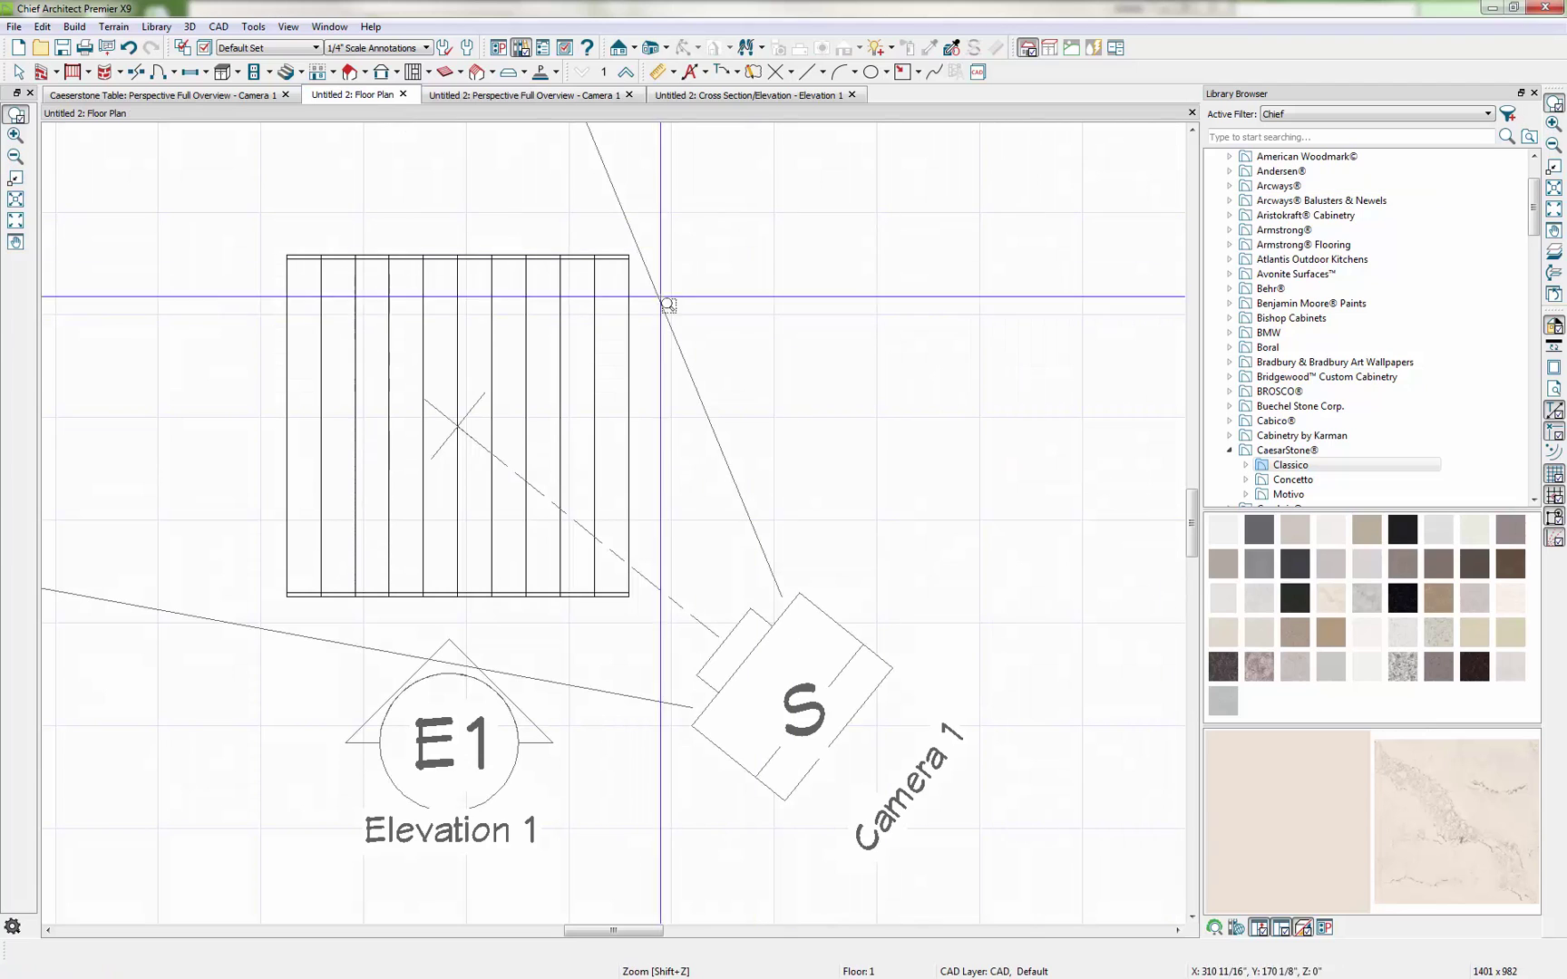
pyautogui.moveTo(650, 238); pyautogui.dragTo(251, 629)
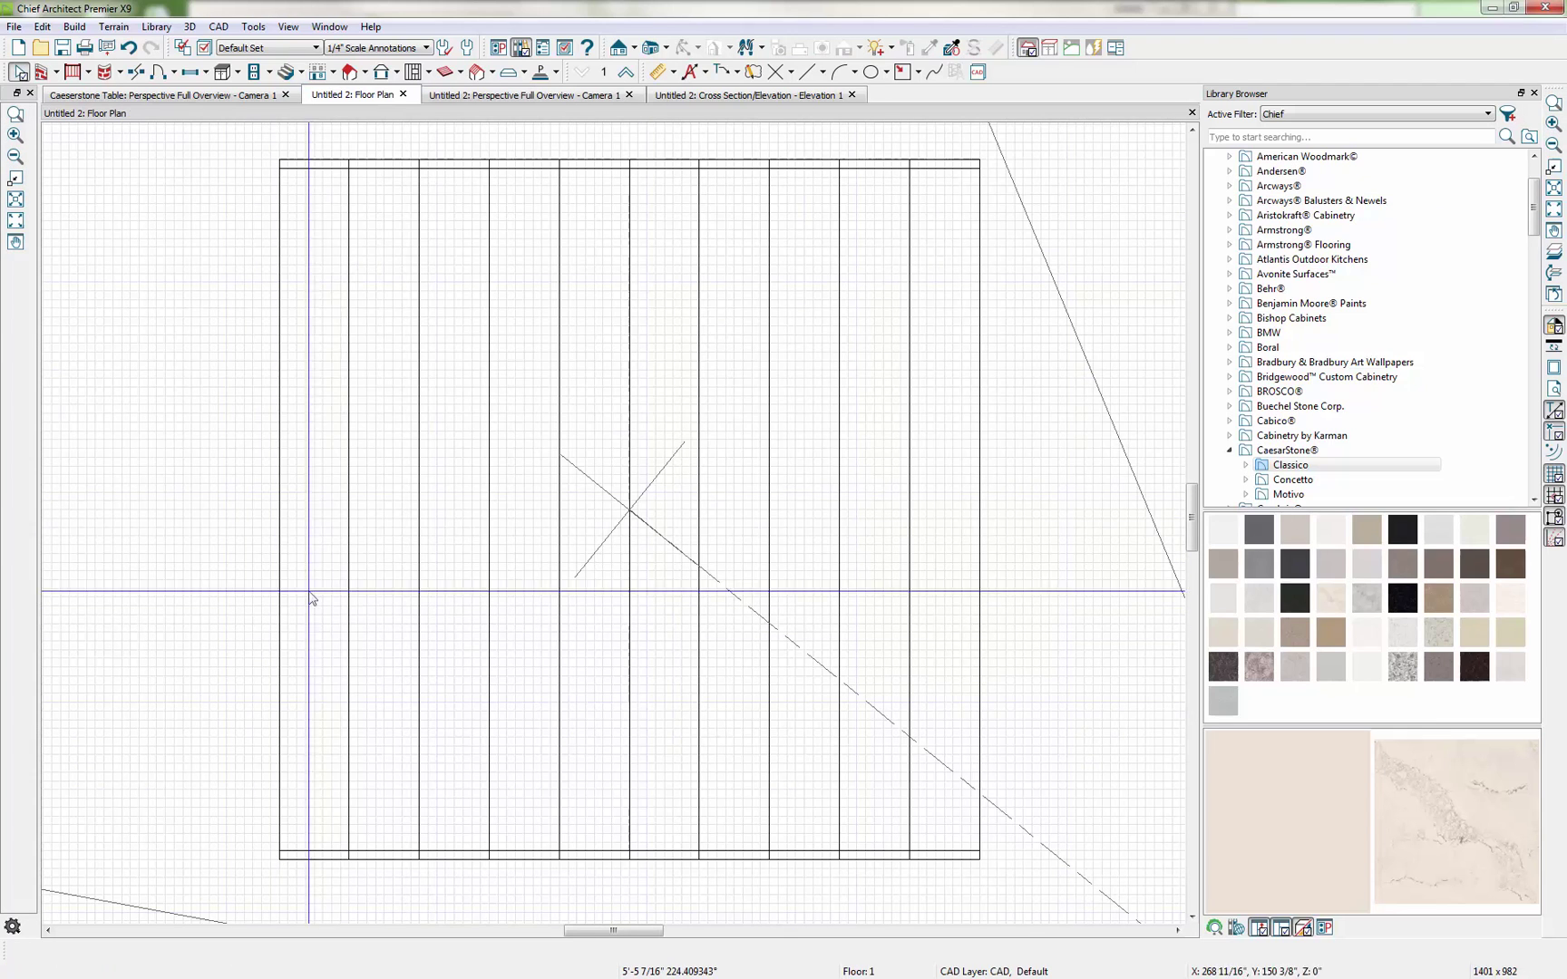
pyautogui.click(542, 73)
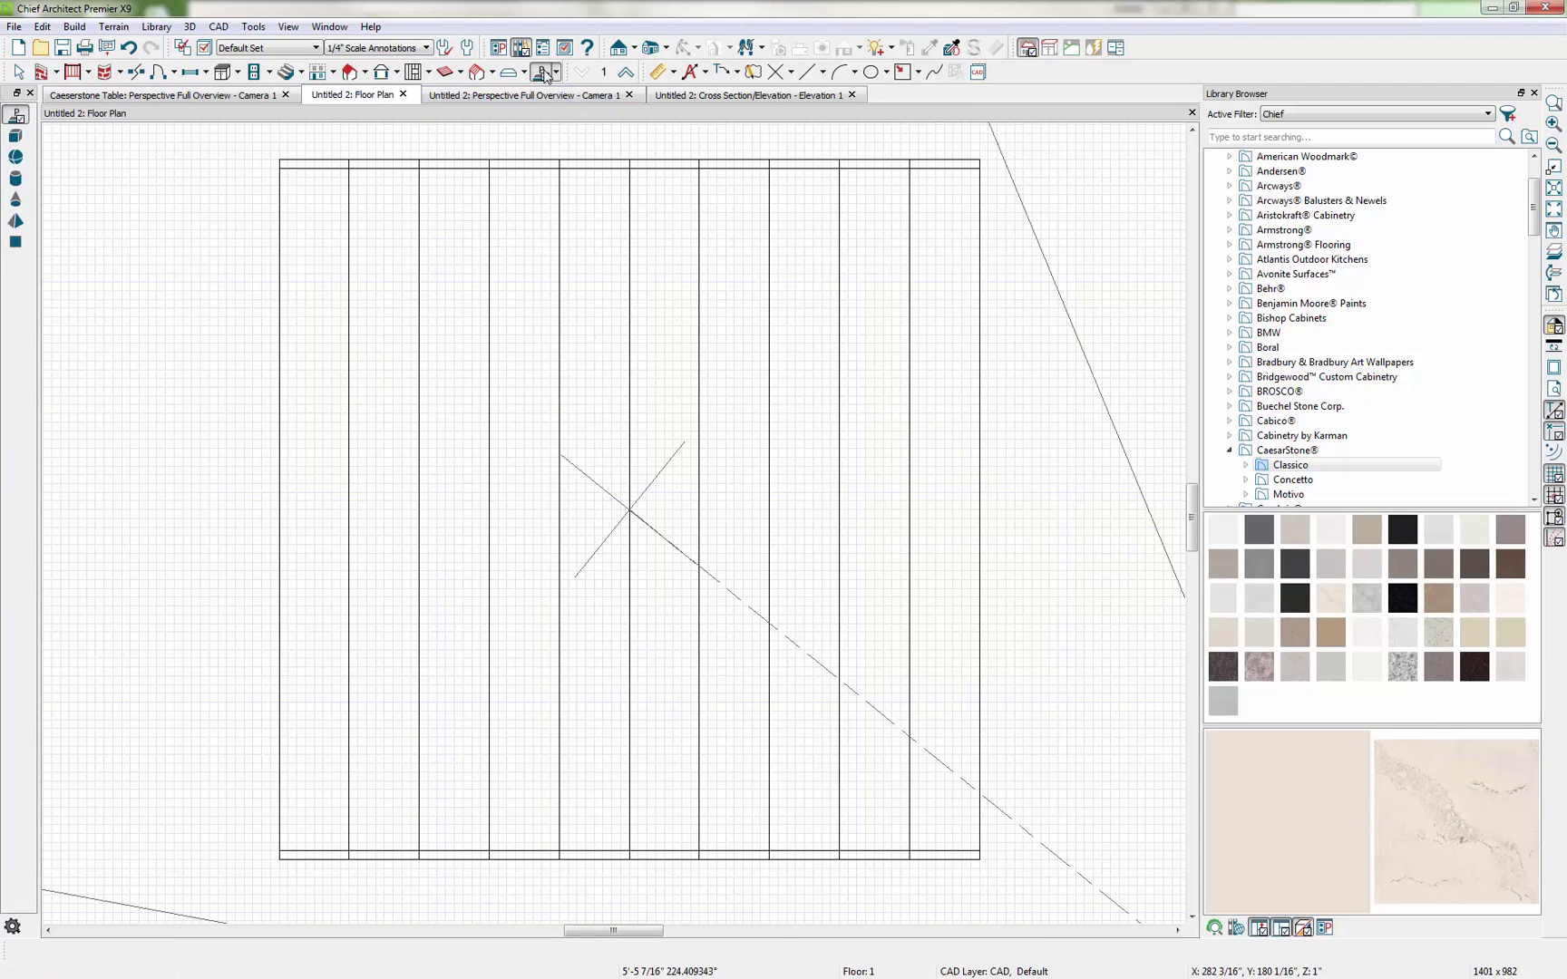
pyautogui.moveTo(967, 167)
pyautogui.mouseDown()
pyautogui.moveTo(959, 853)
pyautogui.moveTo(962, 717)
pyautogui.mouseUp()
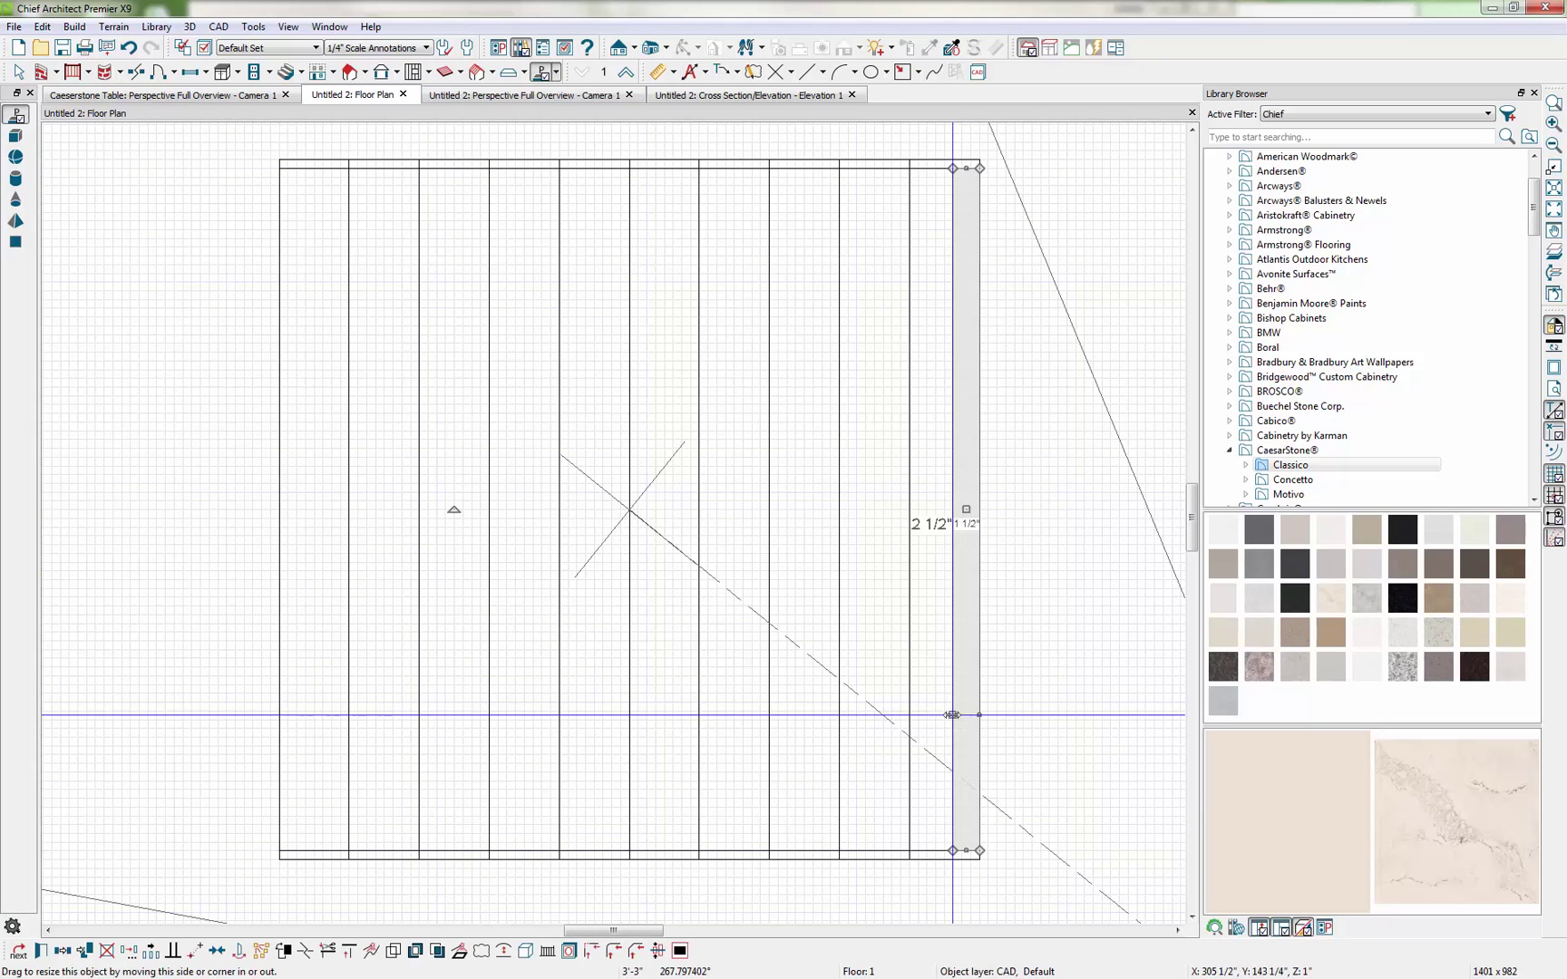
pyautogui.scroll(3, 965, 534)
pyautogui.click(968, 532)
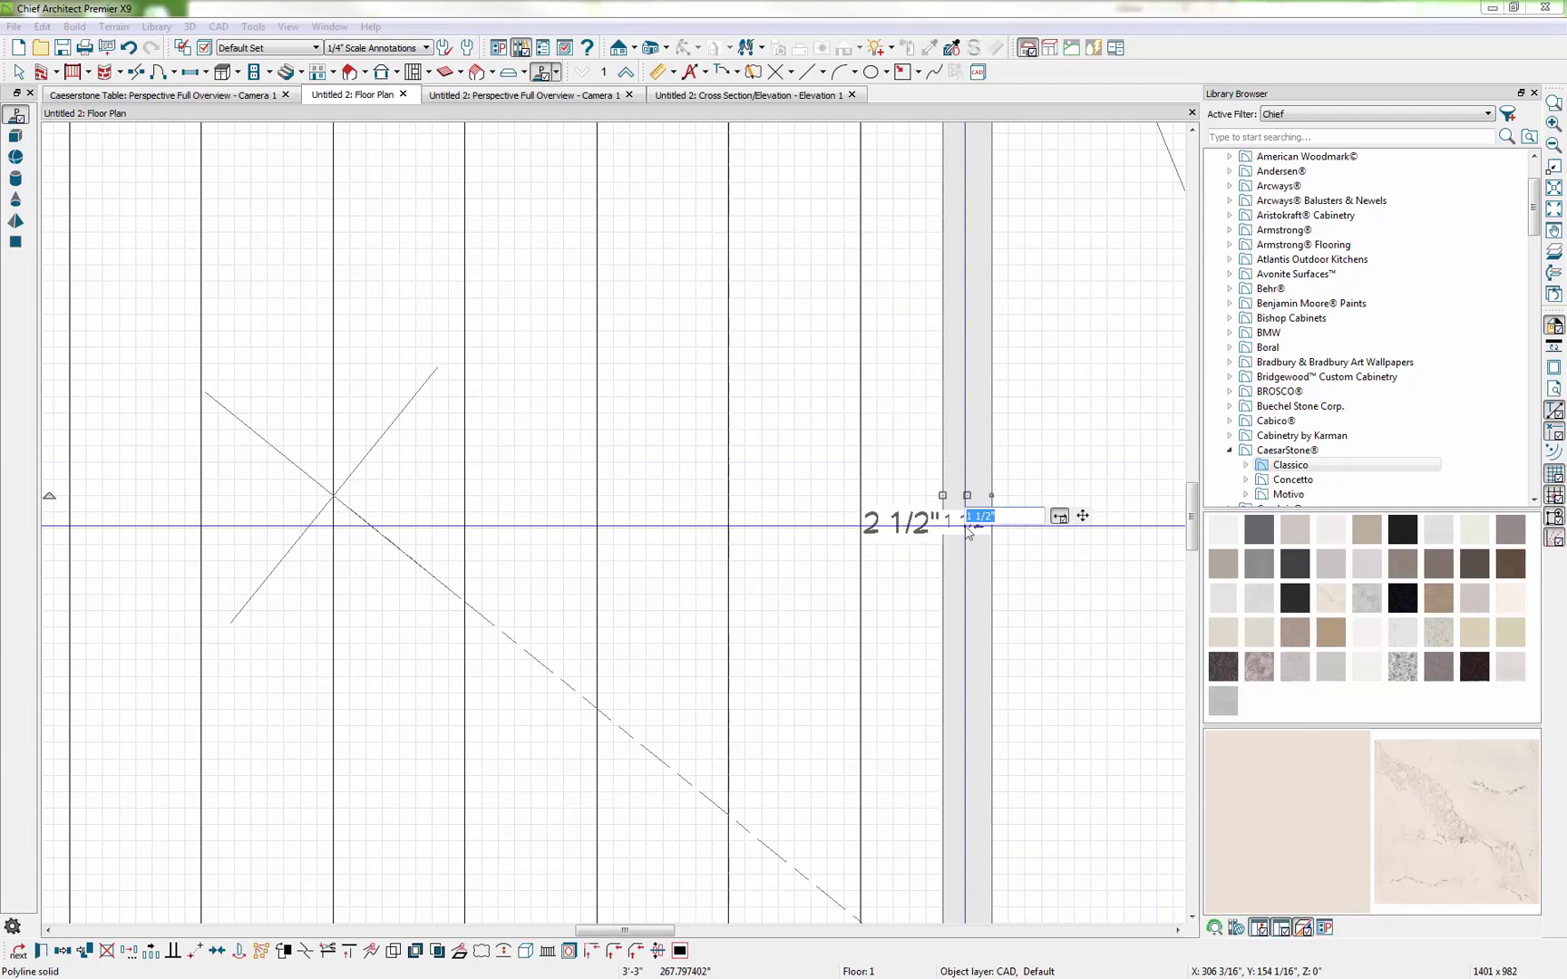
pyautogui.write('1/2')
pyautogui.press('Return')
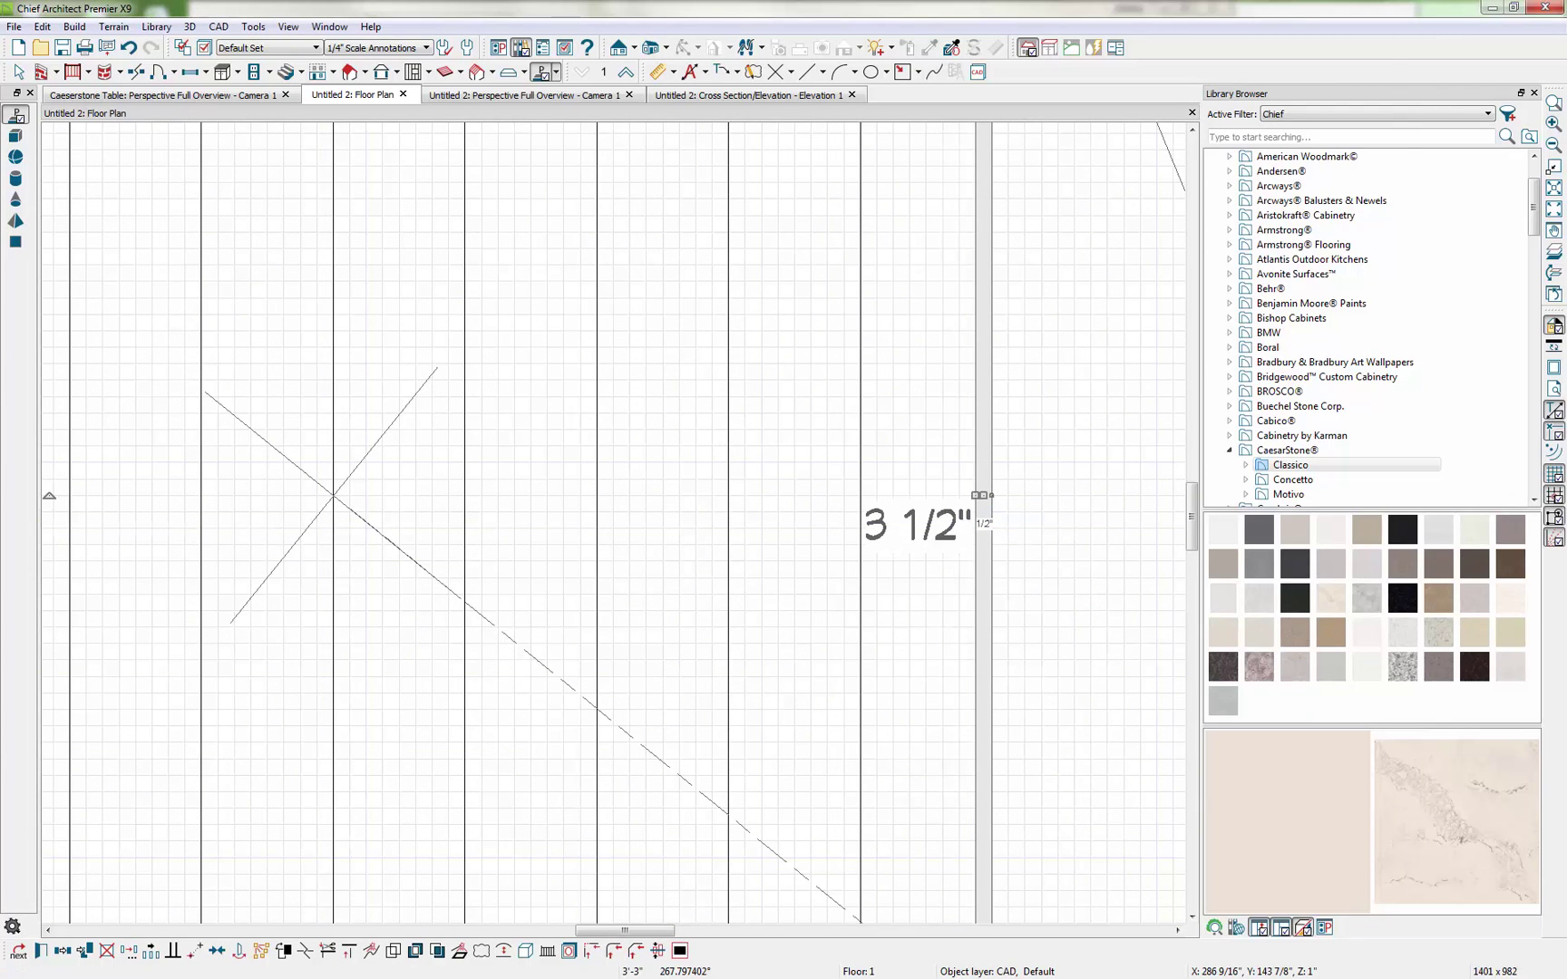
# Set the edge strip's Thickness to 1/2" in its specification settings.
pyautogui.click(41, 950)
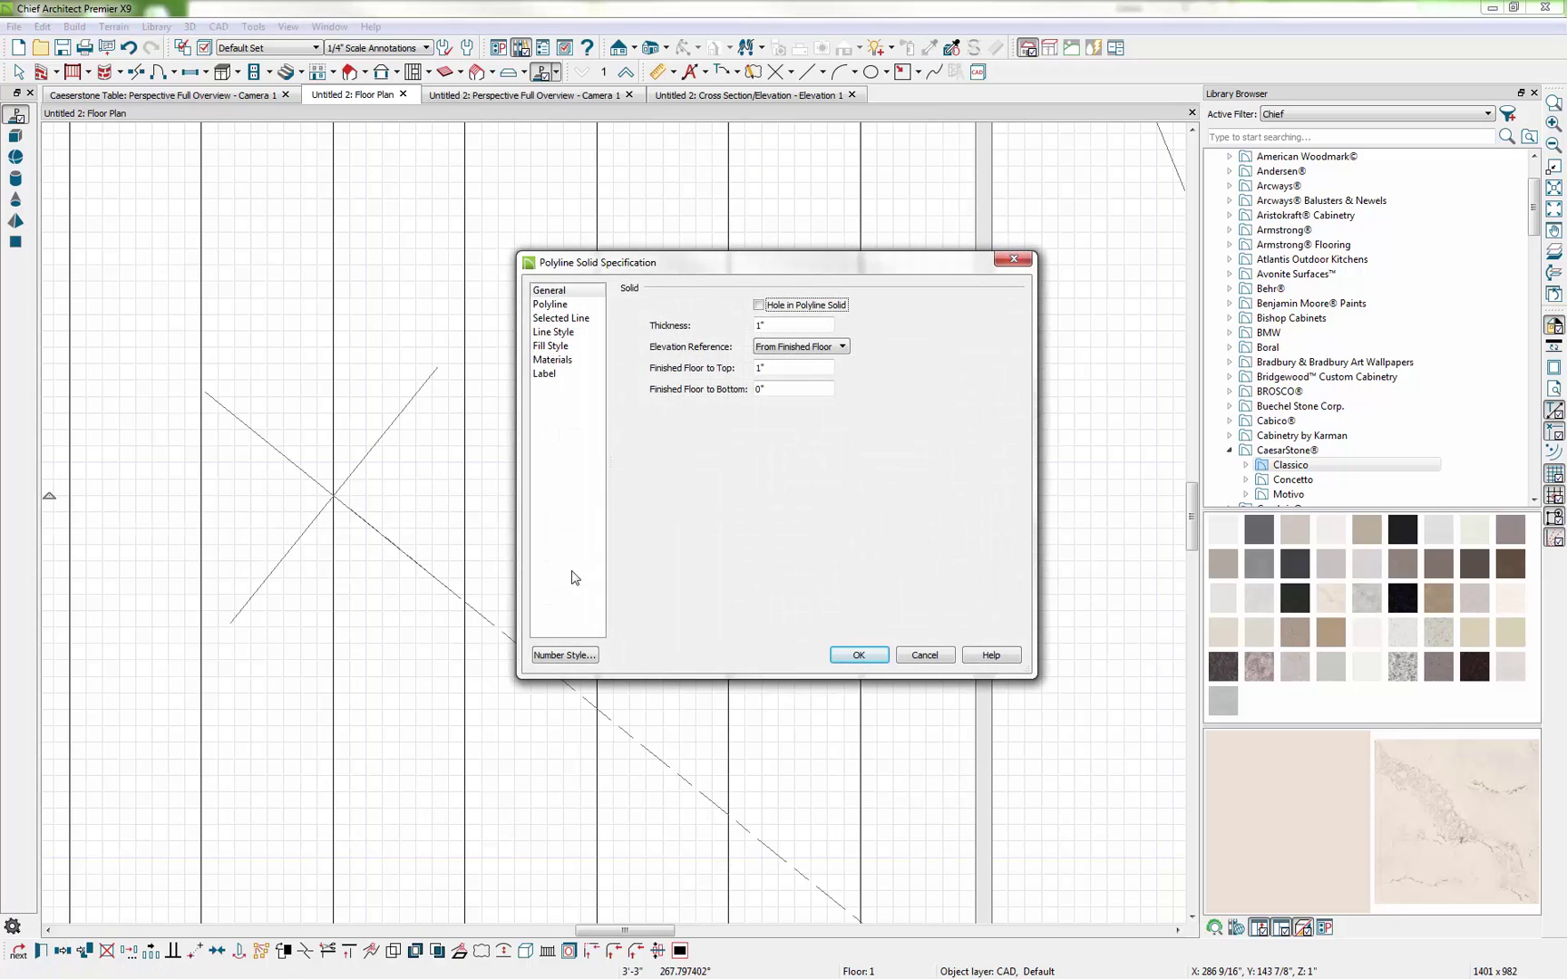
pyautogui.press('Tab')
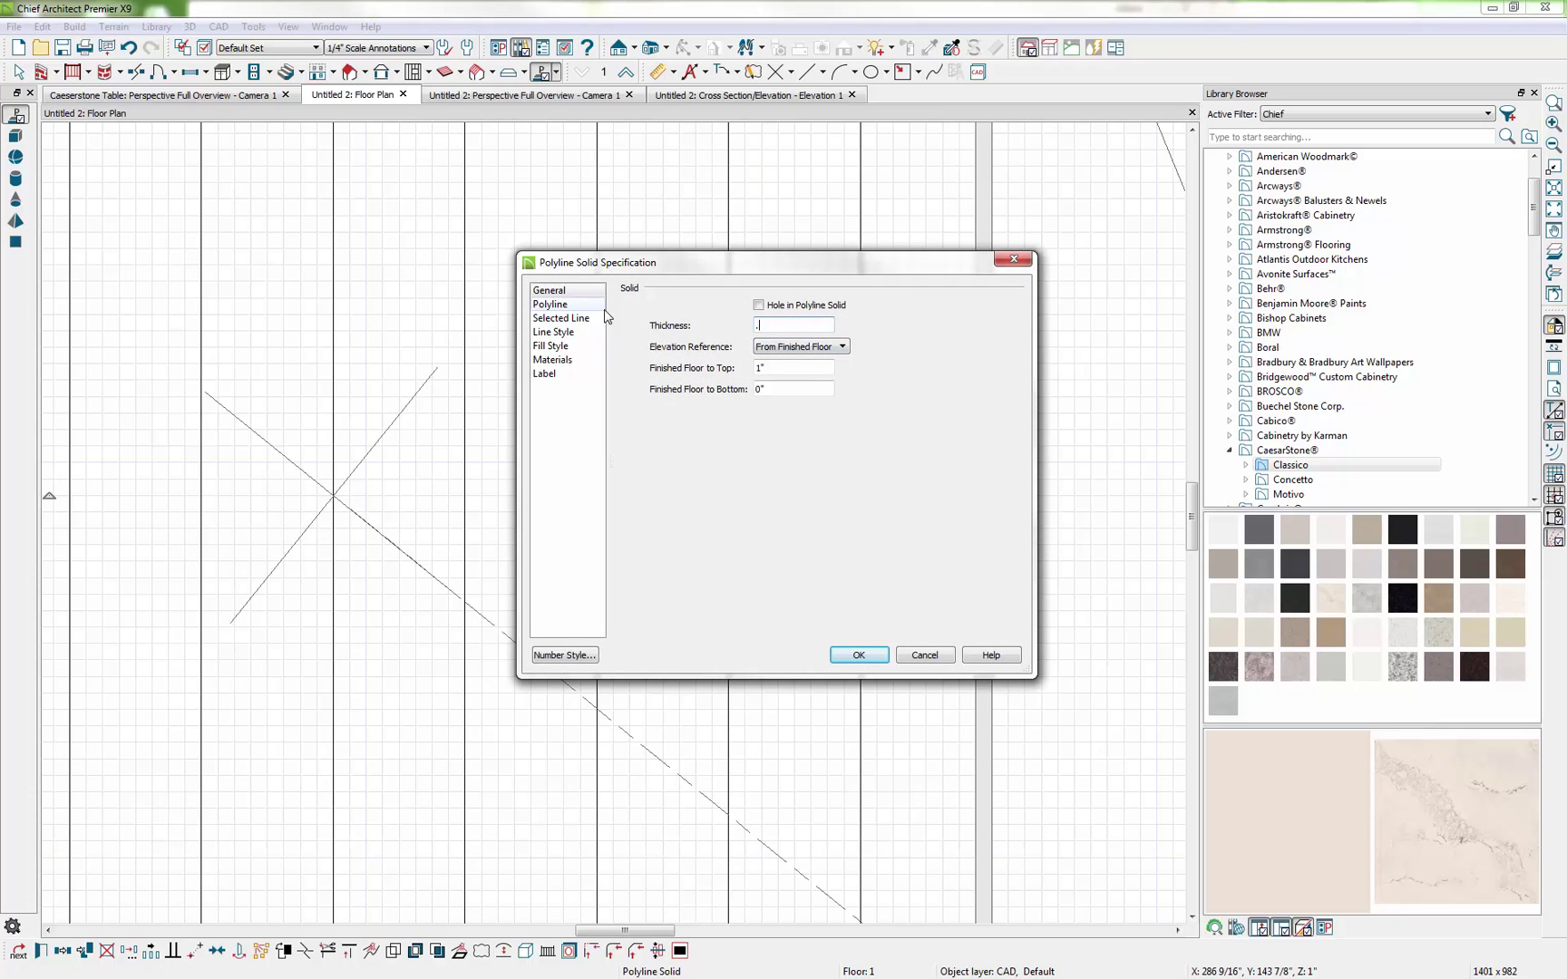
pyautogui.click(764, 367)
pyautogui.press('Tab')
pyautogui.click(857, 656)
pyautogui.scroll(2, 907, 616)
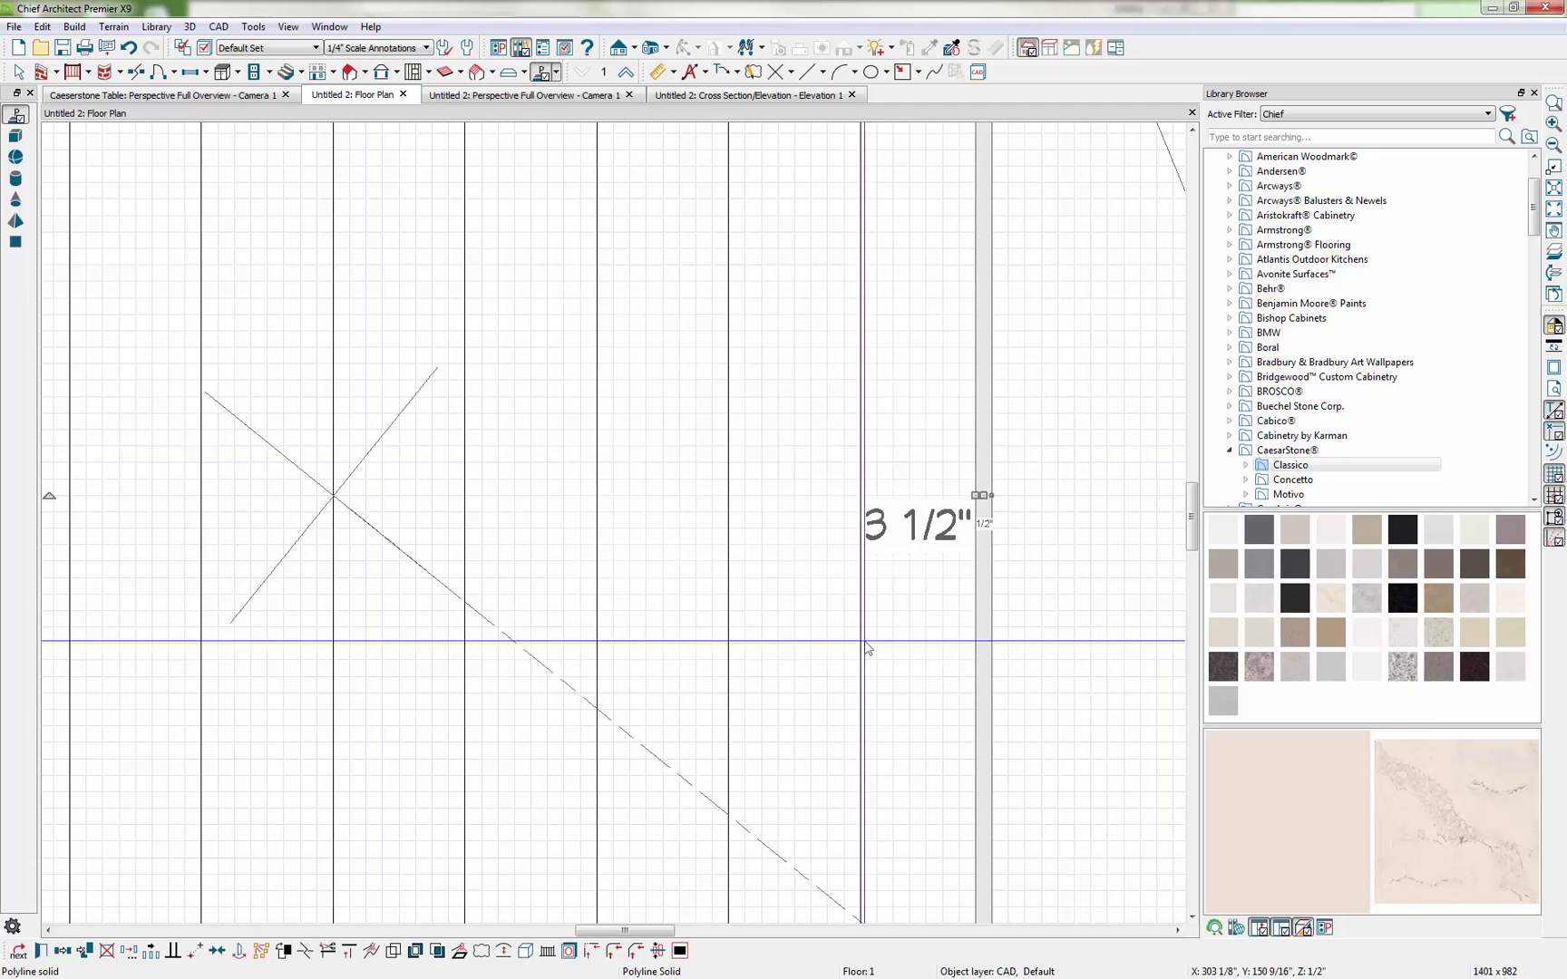
pyautogui.scroll(-5, 984, 621)
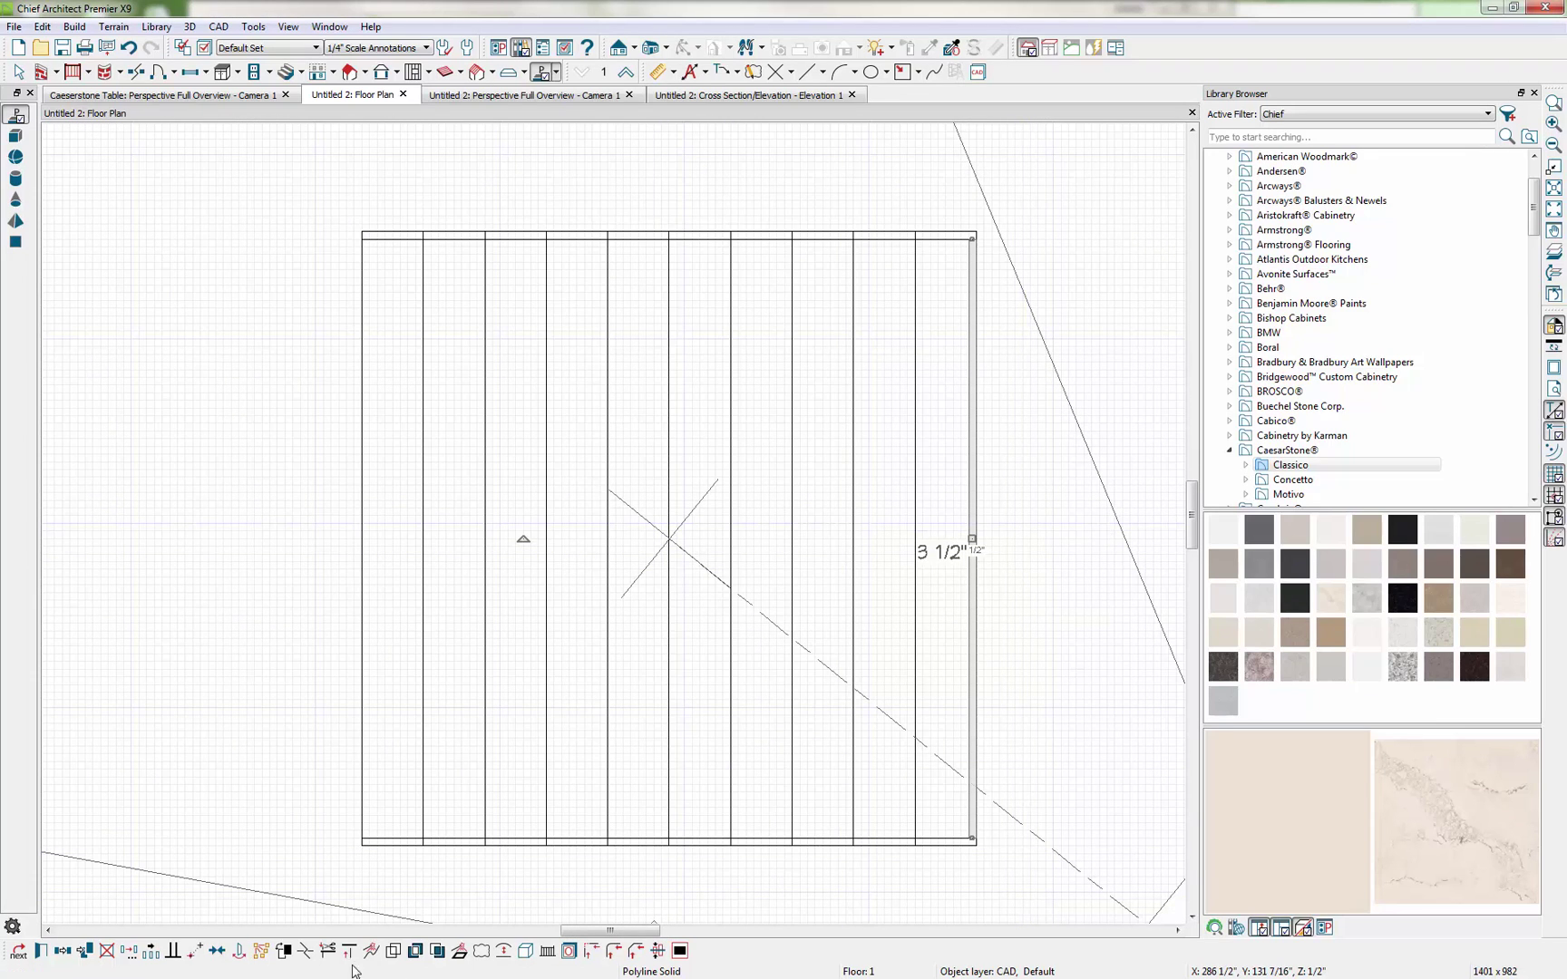
# Copy the strip to the left slat edge and orbit the 3D perspective view to review the table.
pyautogui.click(64, 951)
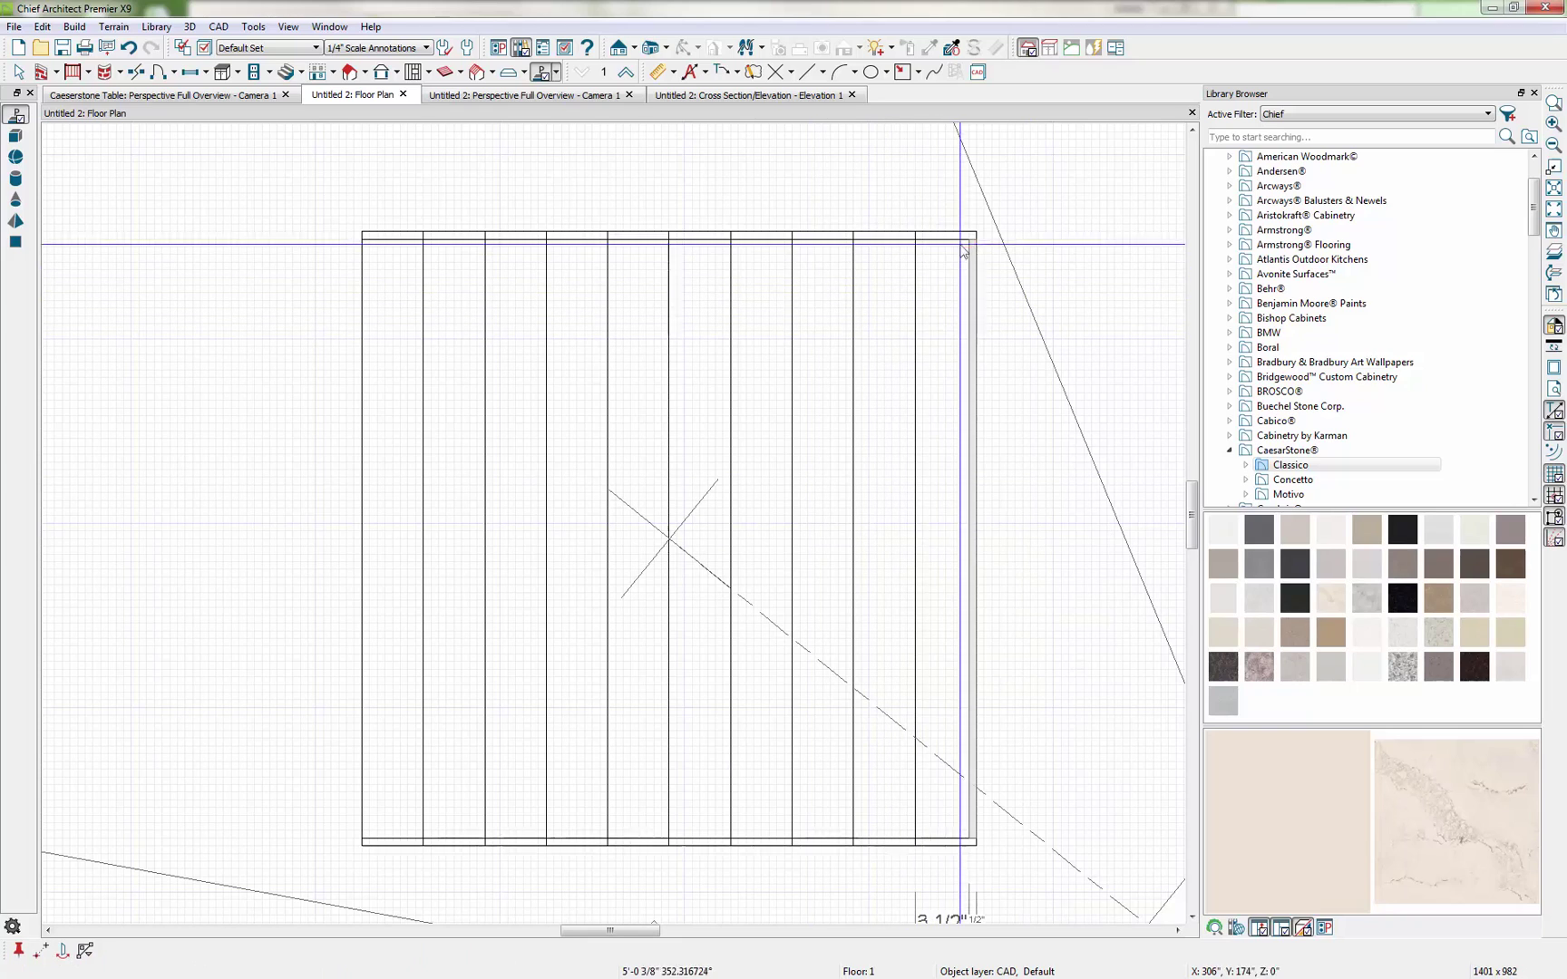
pyautogui.click(361, 241)
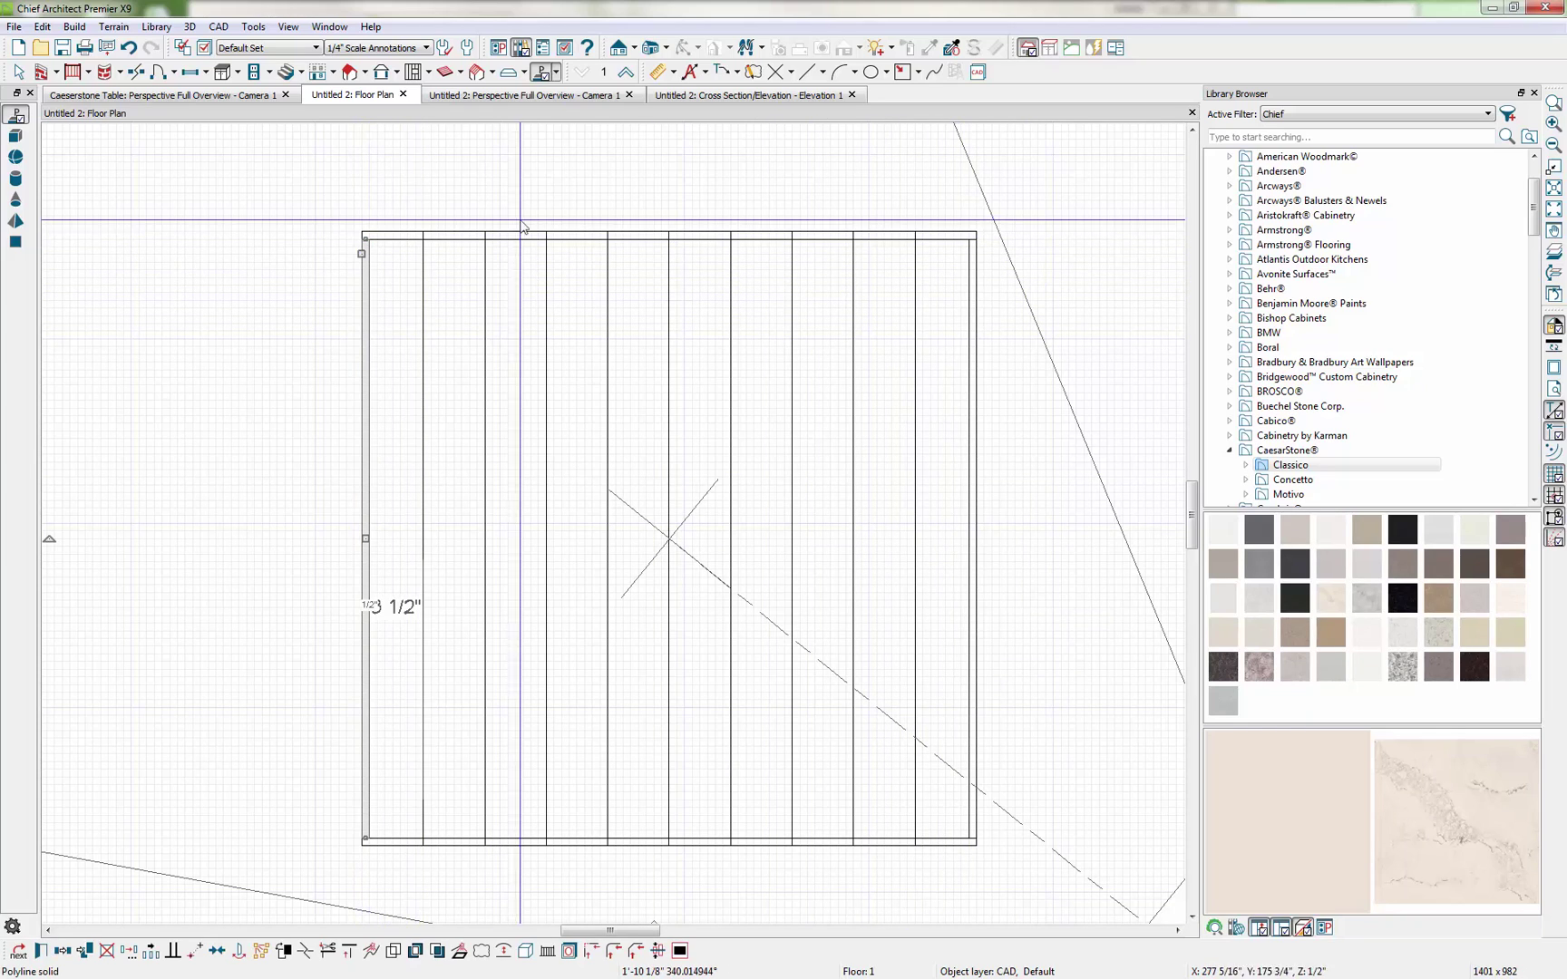
pyautogui.click(524, 95)
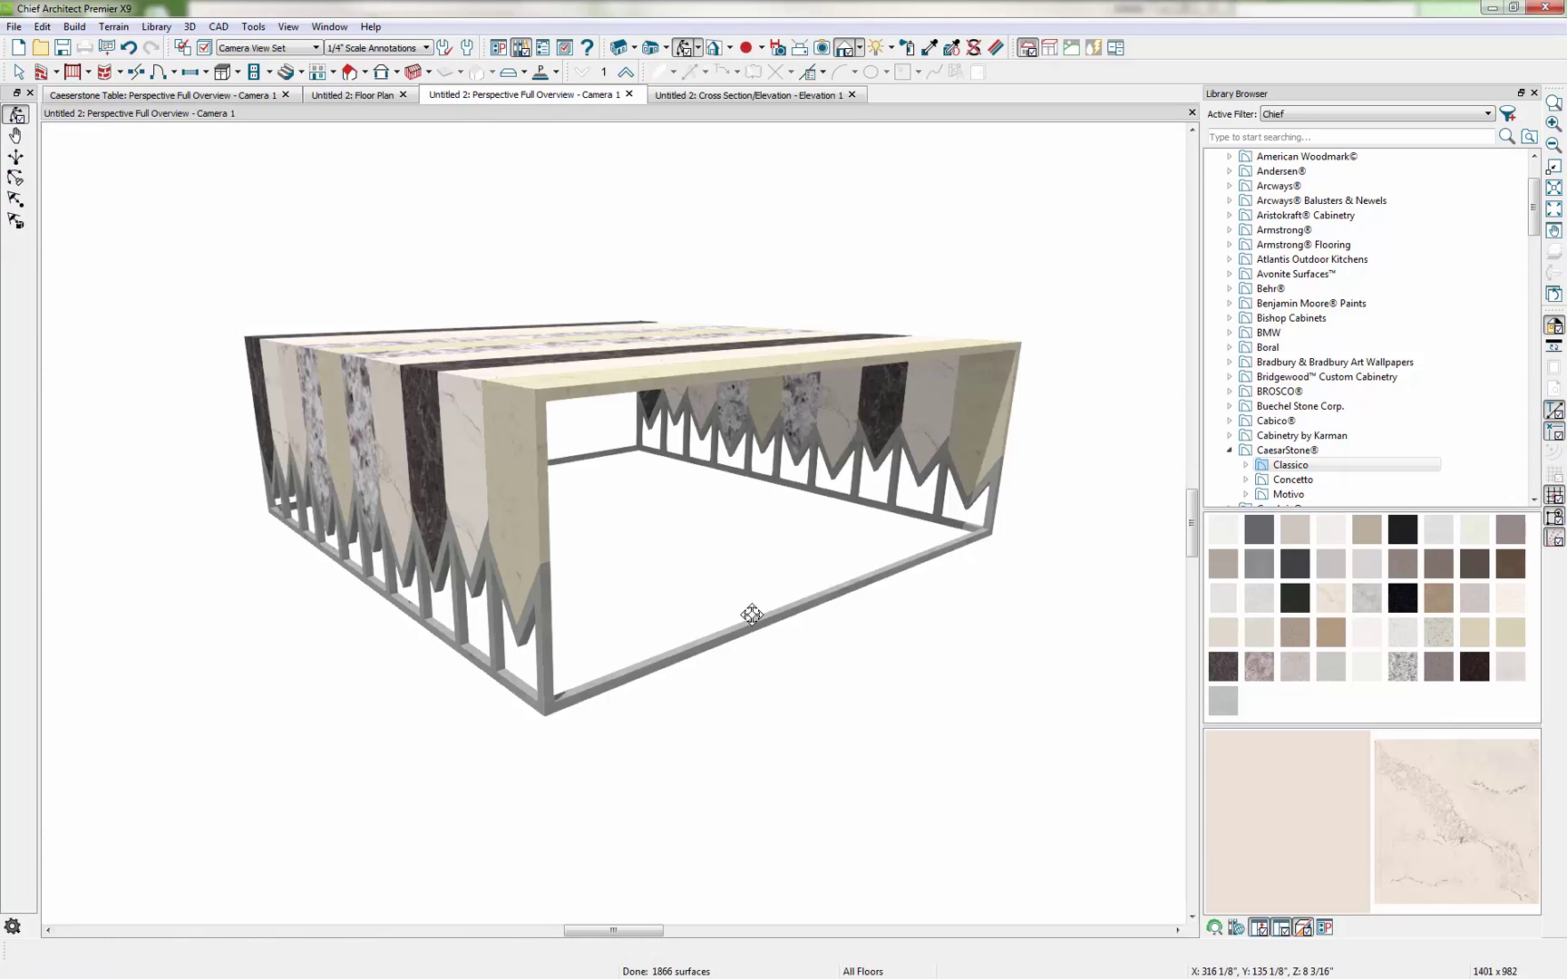
pyautogui.moveTo(766, 399); pyautogui.dragTo(798, 424)
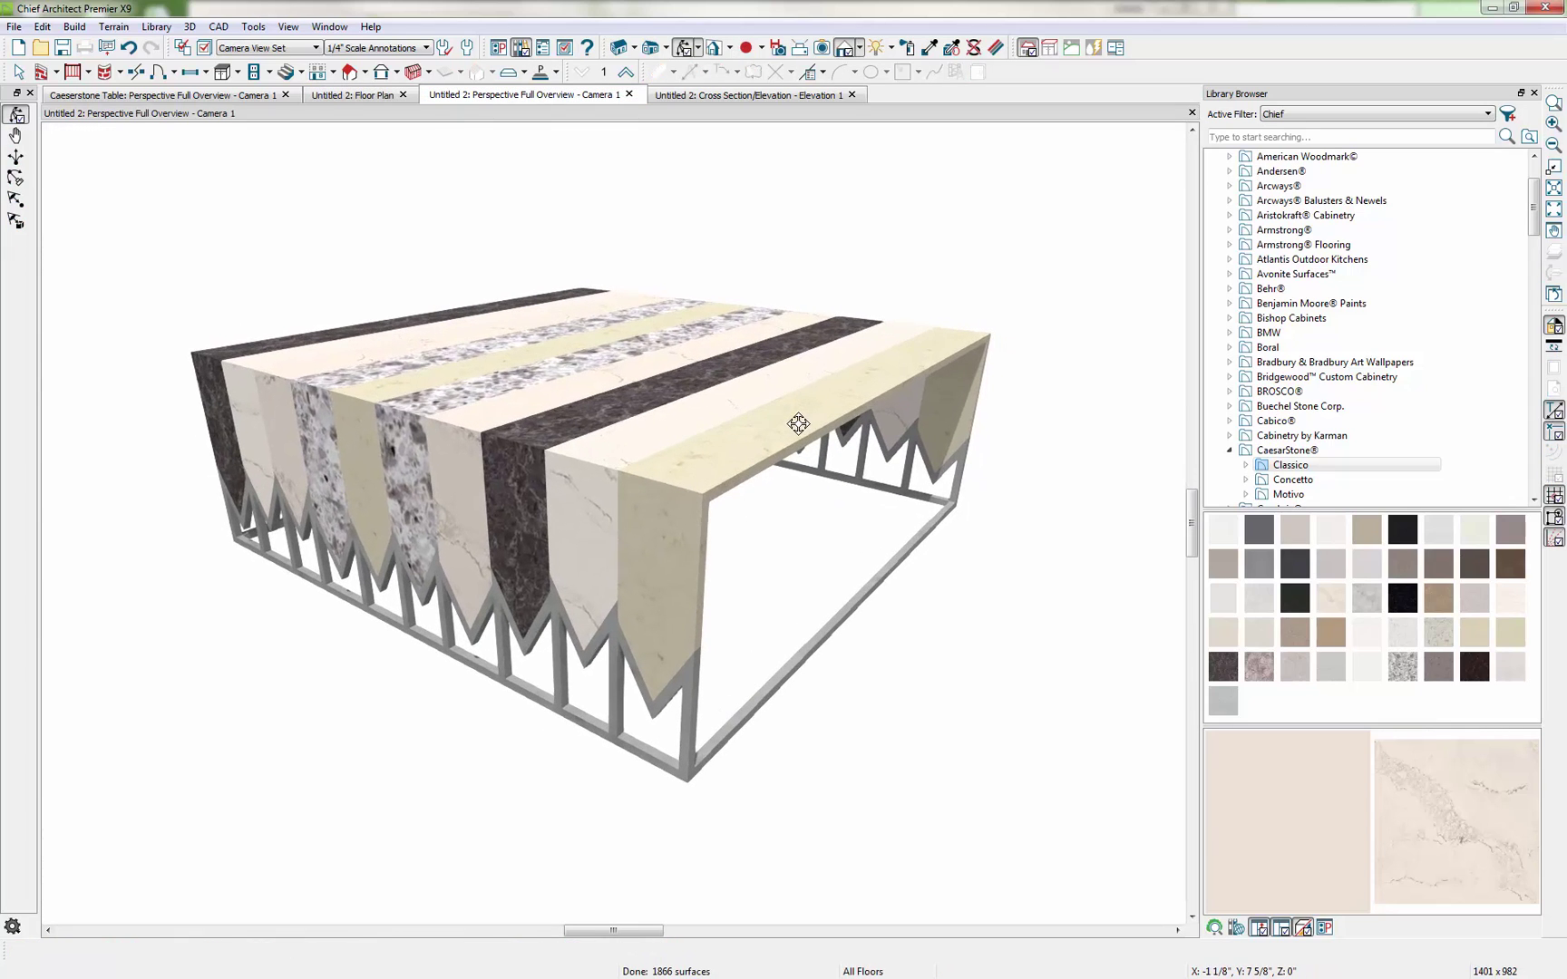
pyautogui.moveTo(786, 488); pyautogui.dragTo(771, 293)
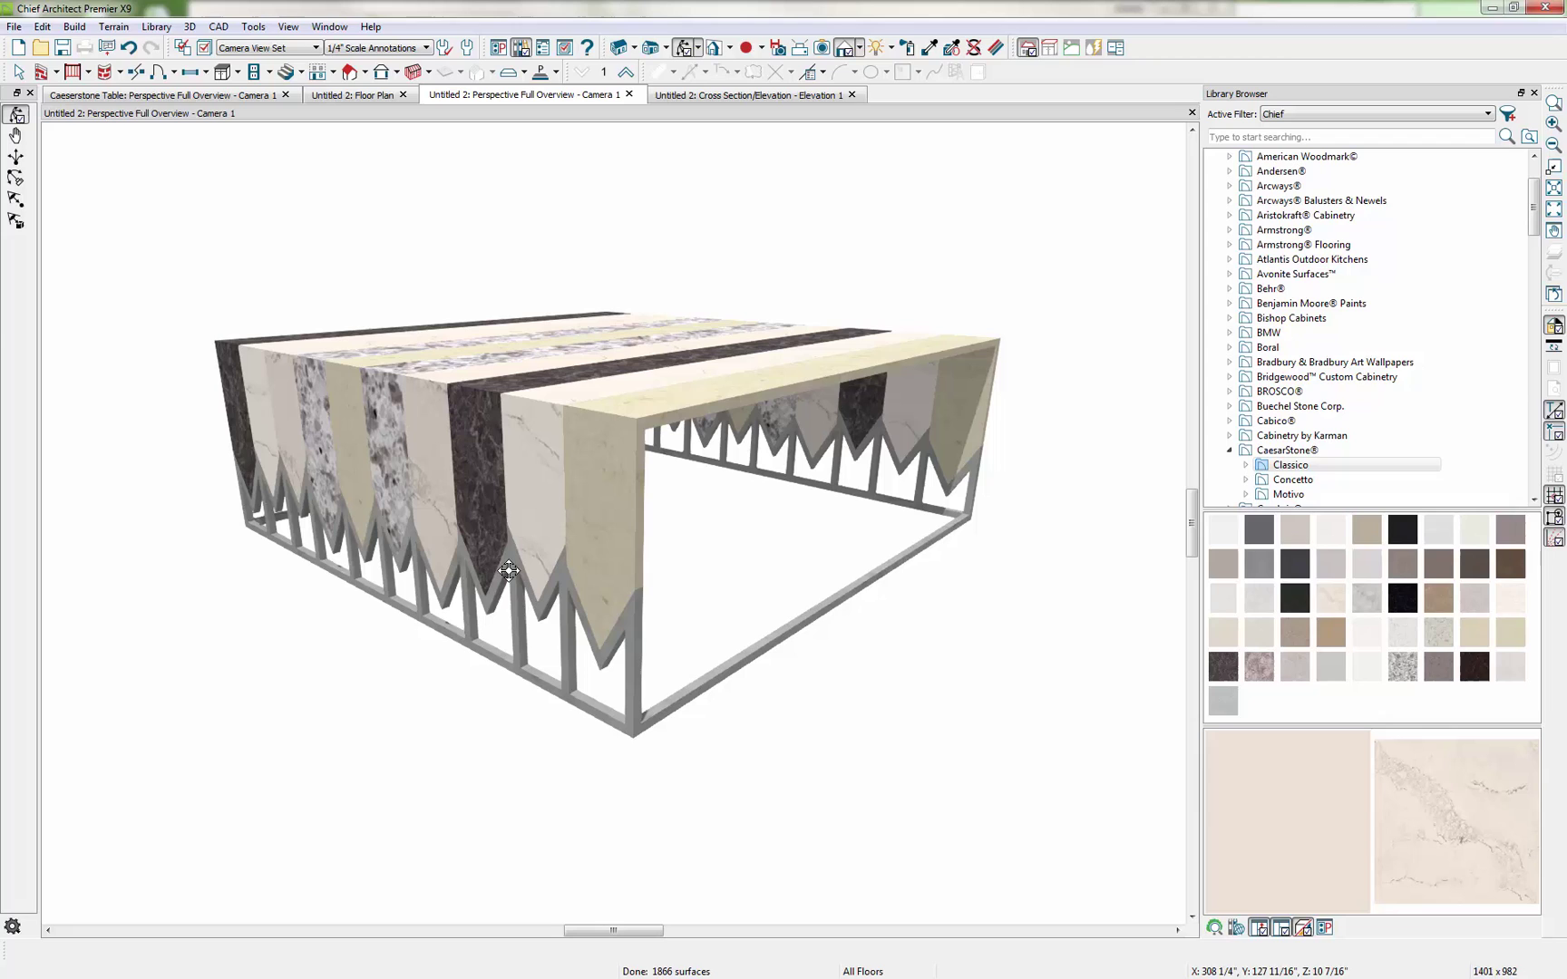
# Convert the table to a Furnishings (Interior) symbol named 'Caesarston Coffe Table' with advanced options turned on.
pyautogui.click(254, 28)
pyautogui.moveTo(290, 143)
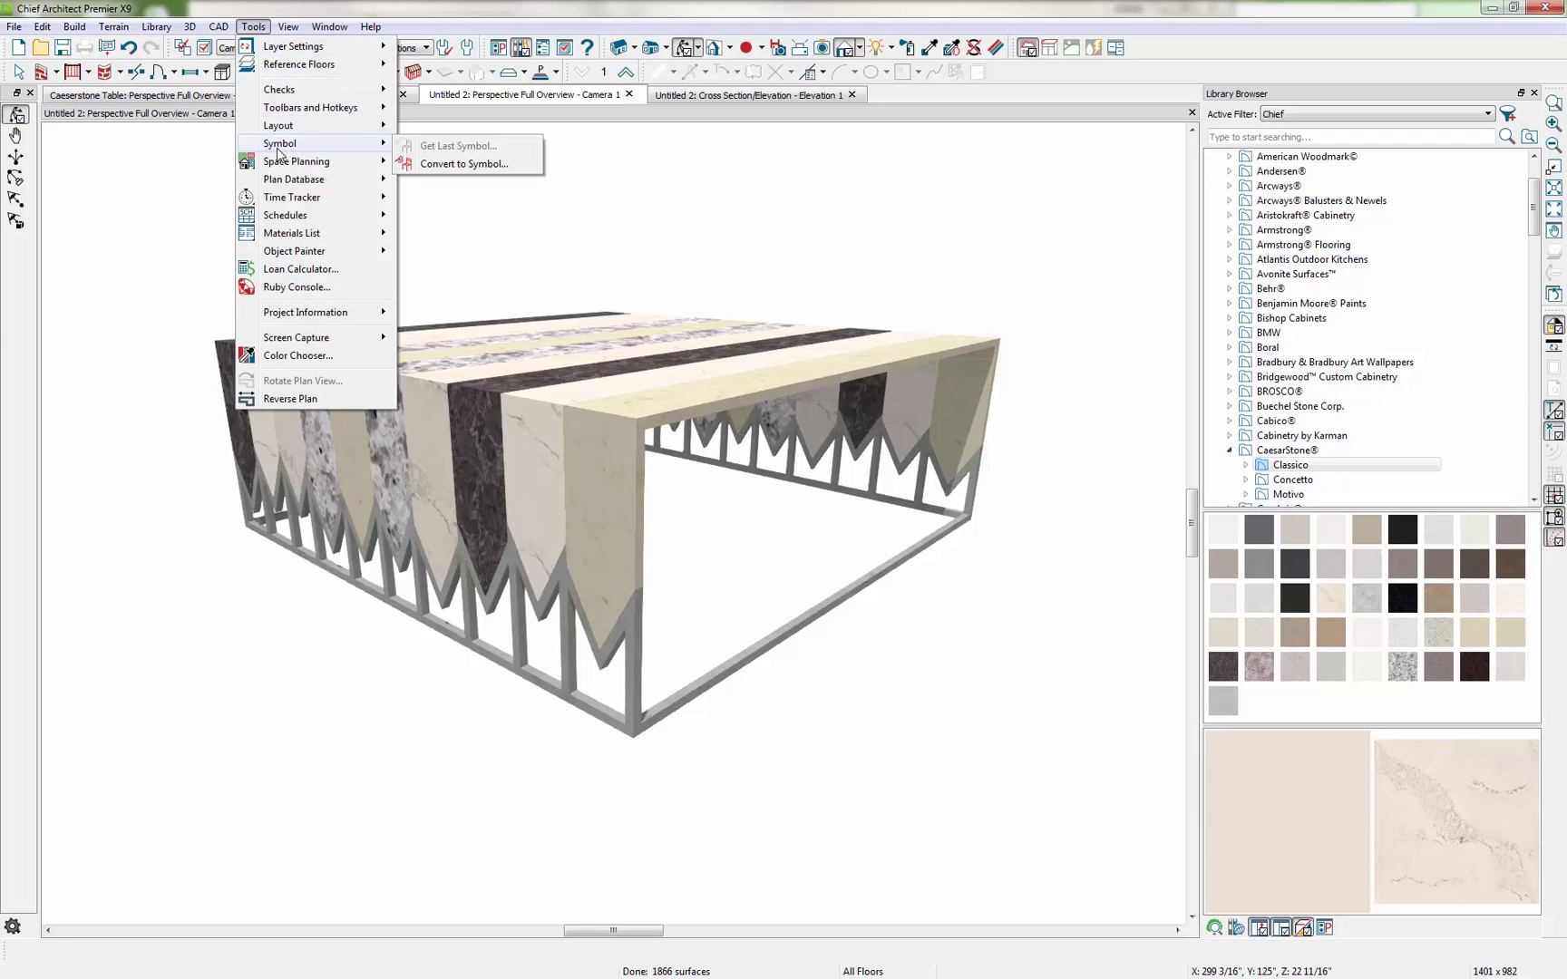
pyautogui.click(477, 165)
pyautogui.click(850, 441)
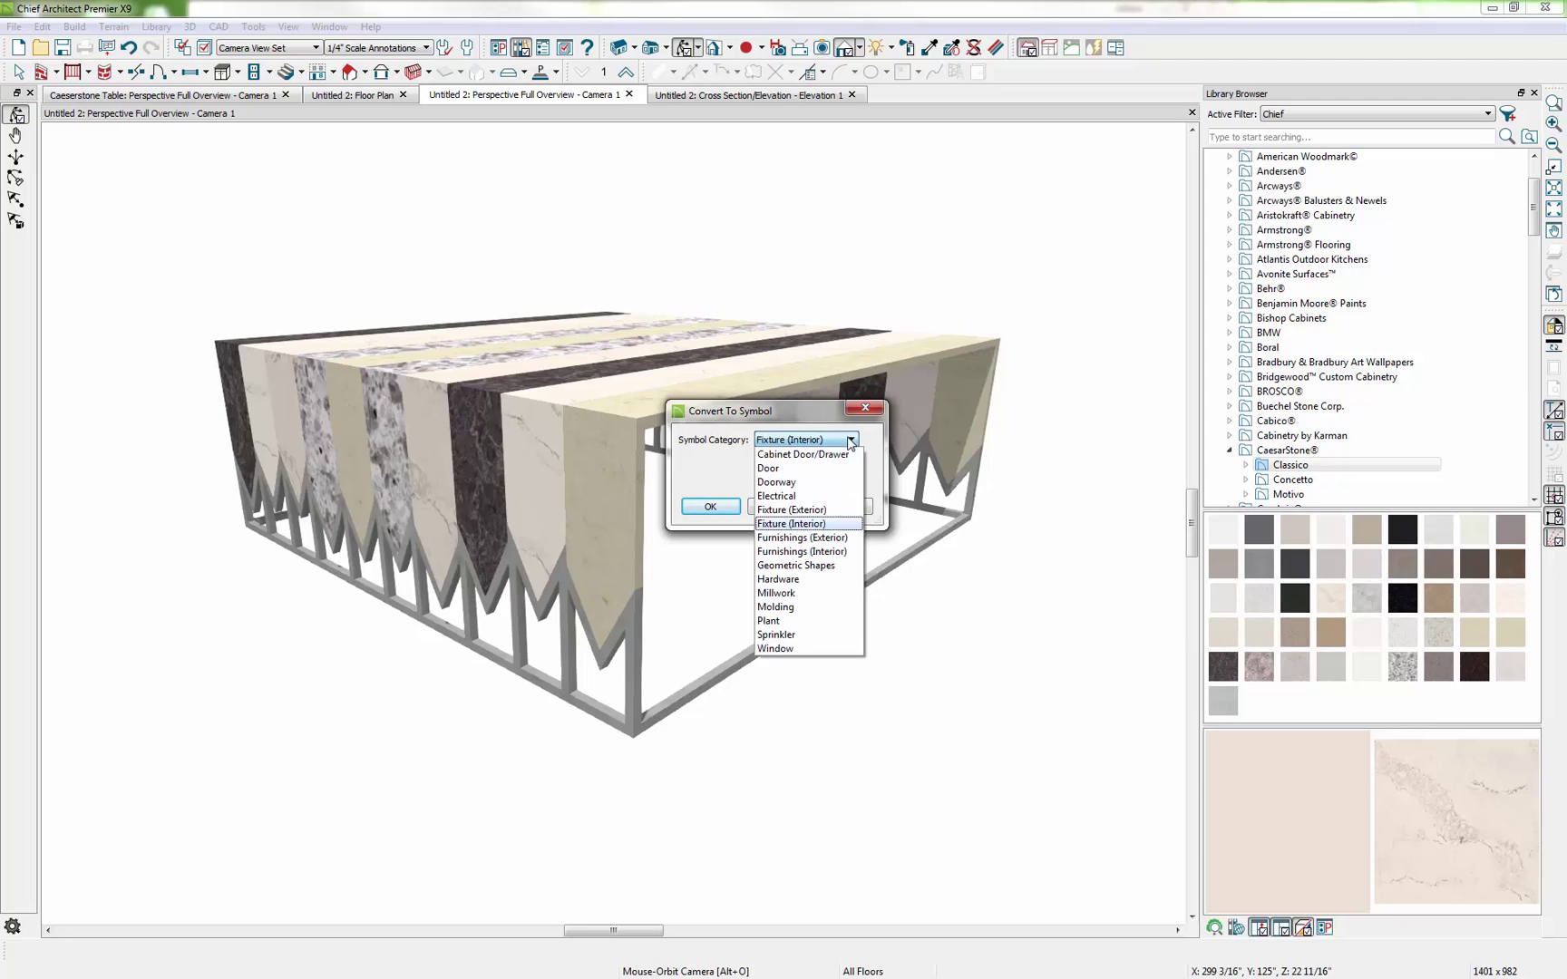
pyautogui.click(777, 552)
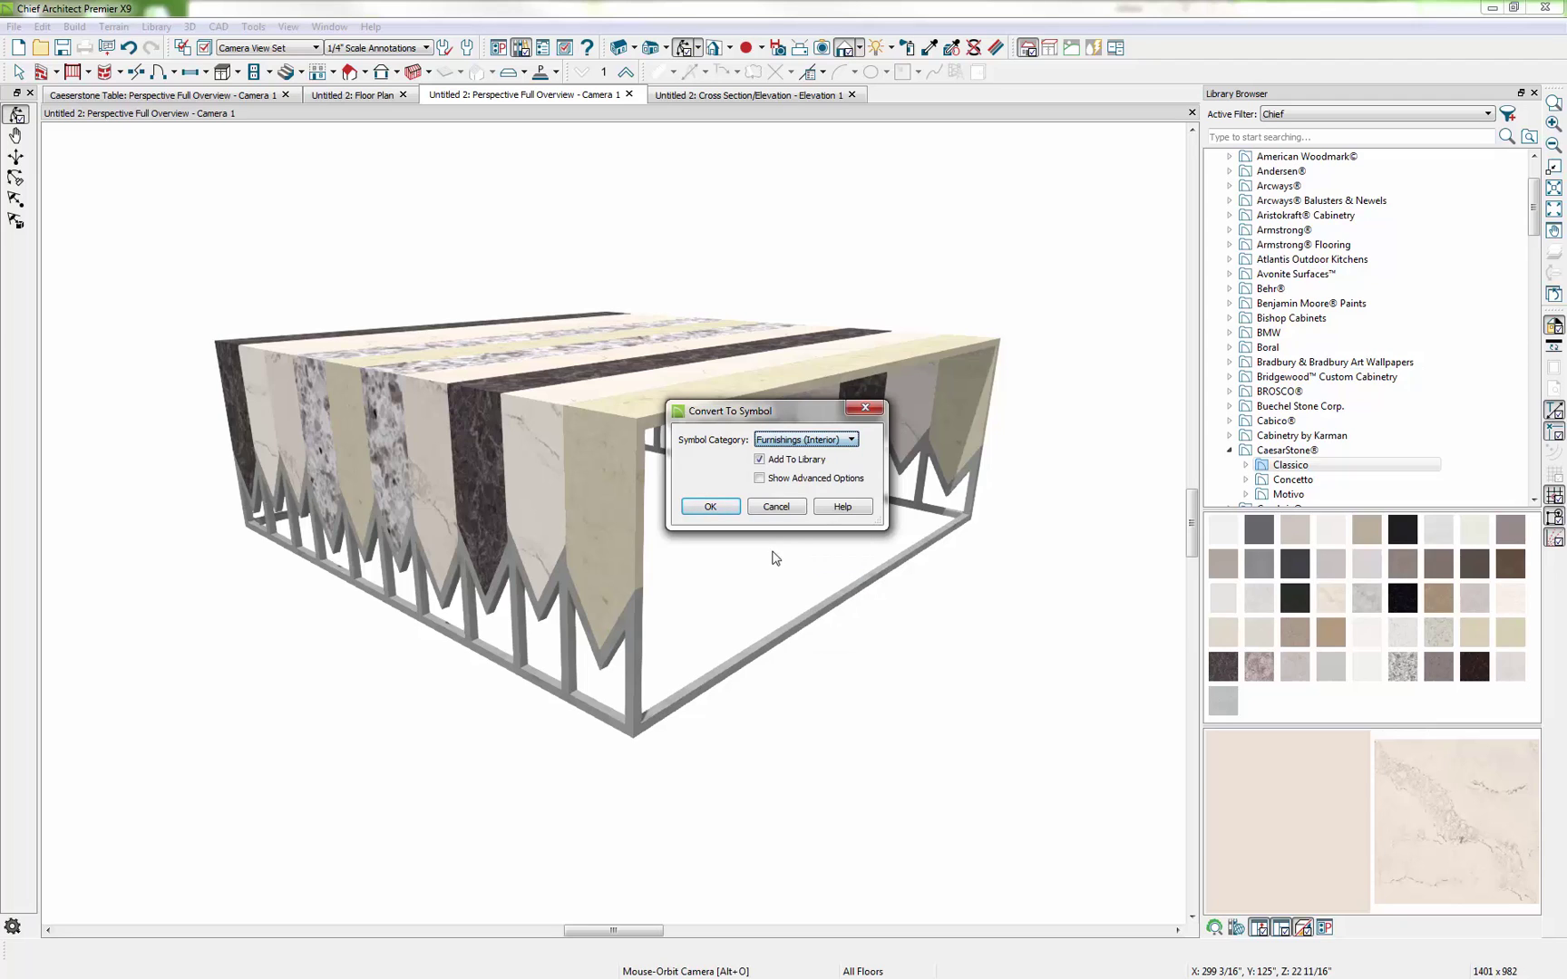
pyautogui.click(764, 478)
pyautogui.click(706, 507)
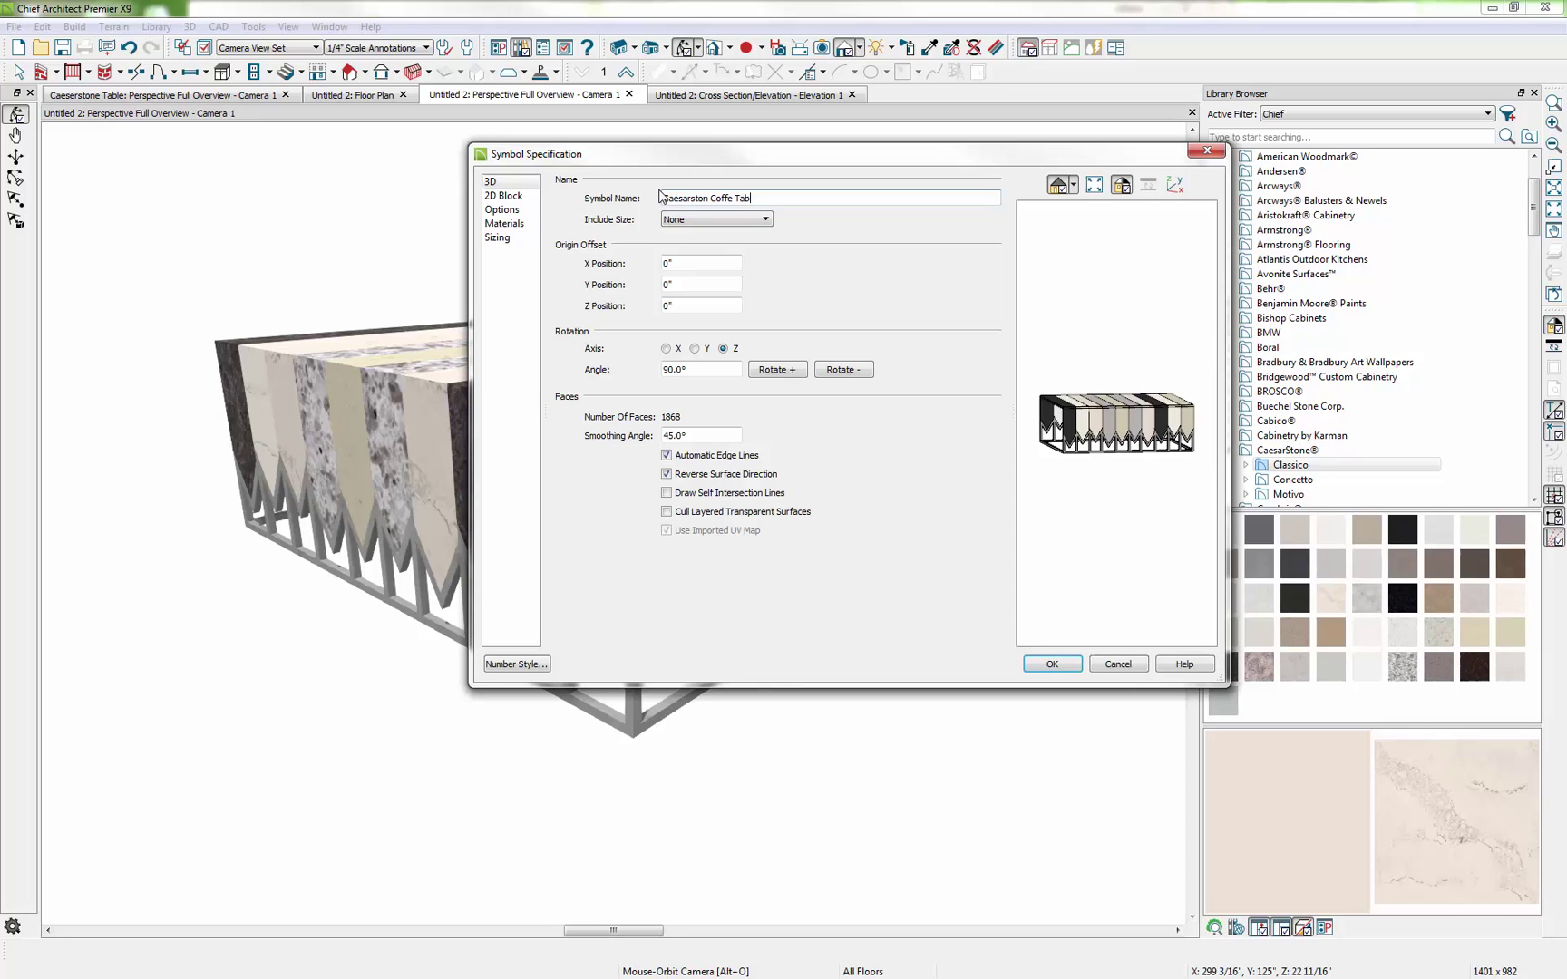
# Set the symbol type to Tables (small), review its materials and 40" x 40" x 14" sizing, and save it.
pyautogui.click(501, 196)
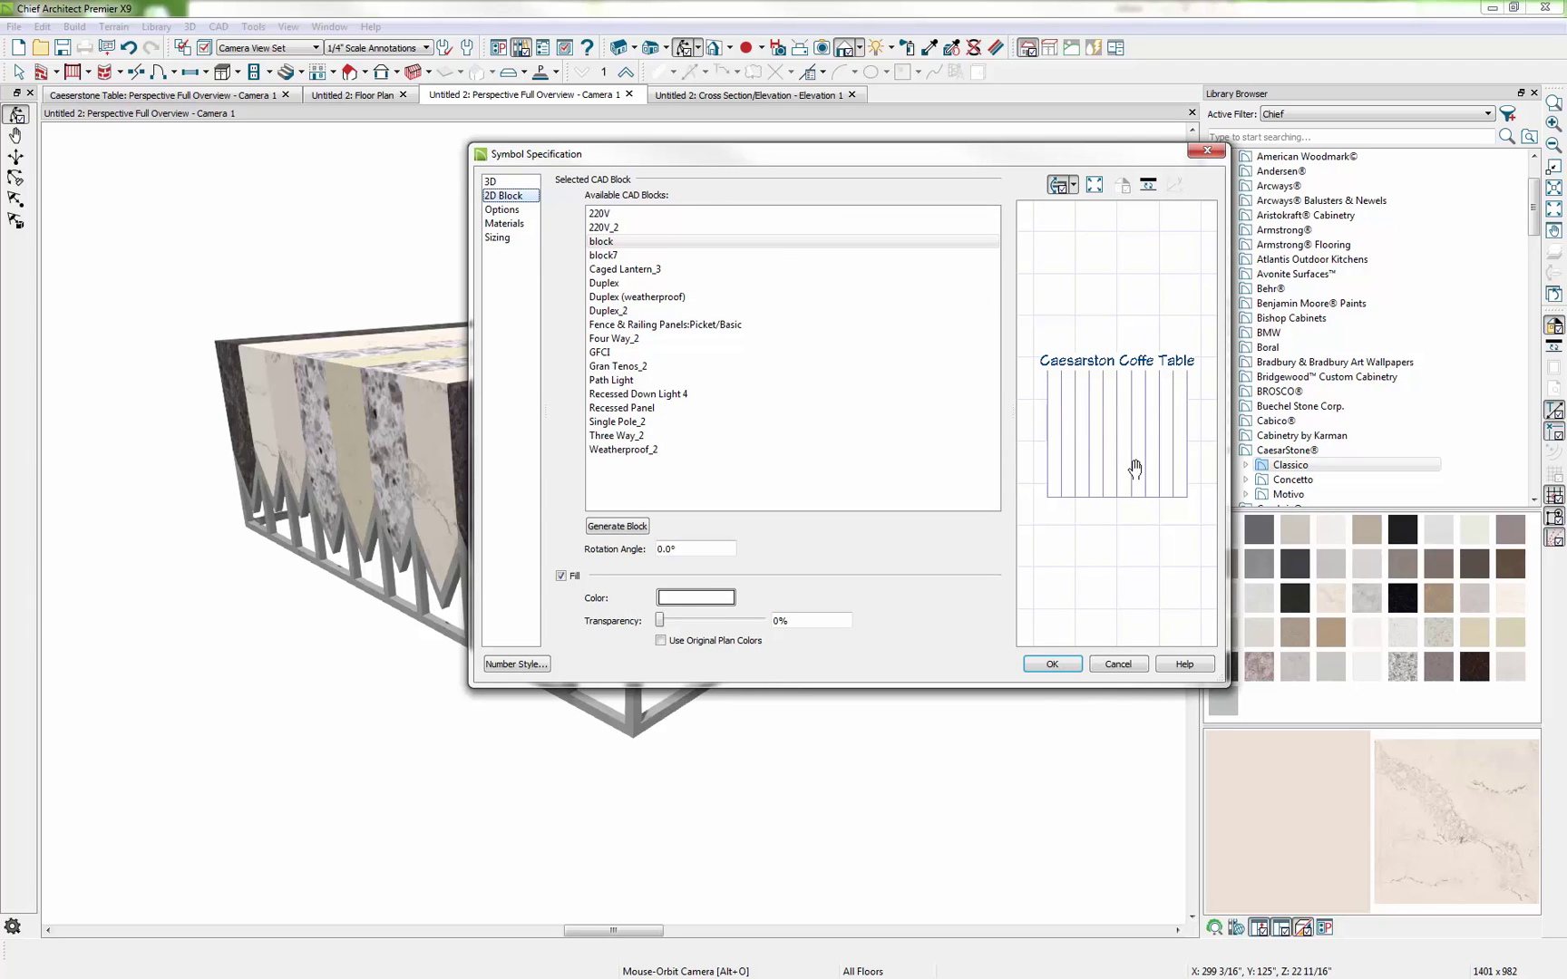
pyautogui.click(511, 211)
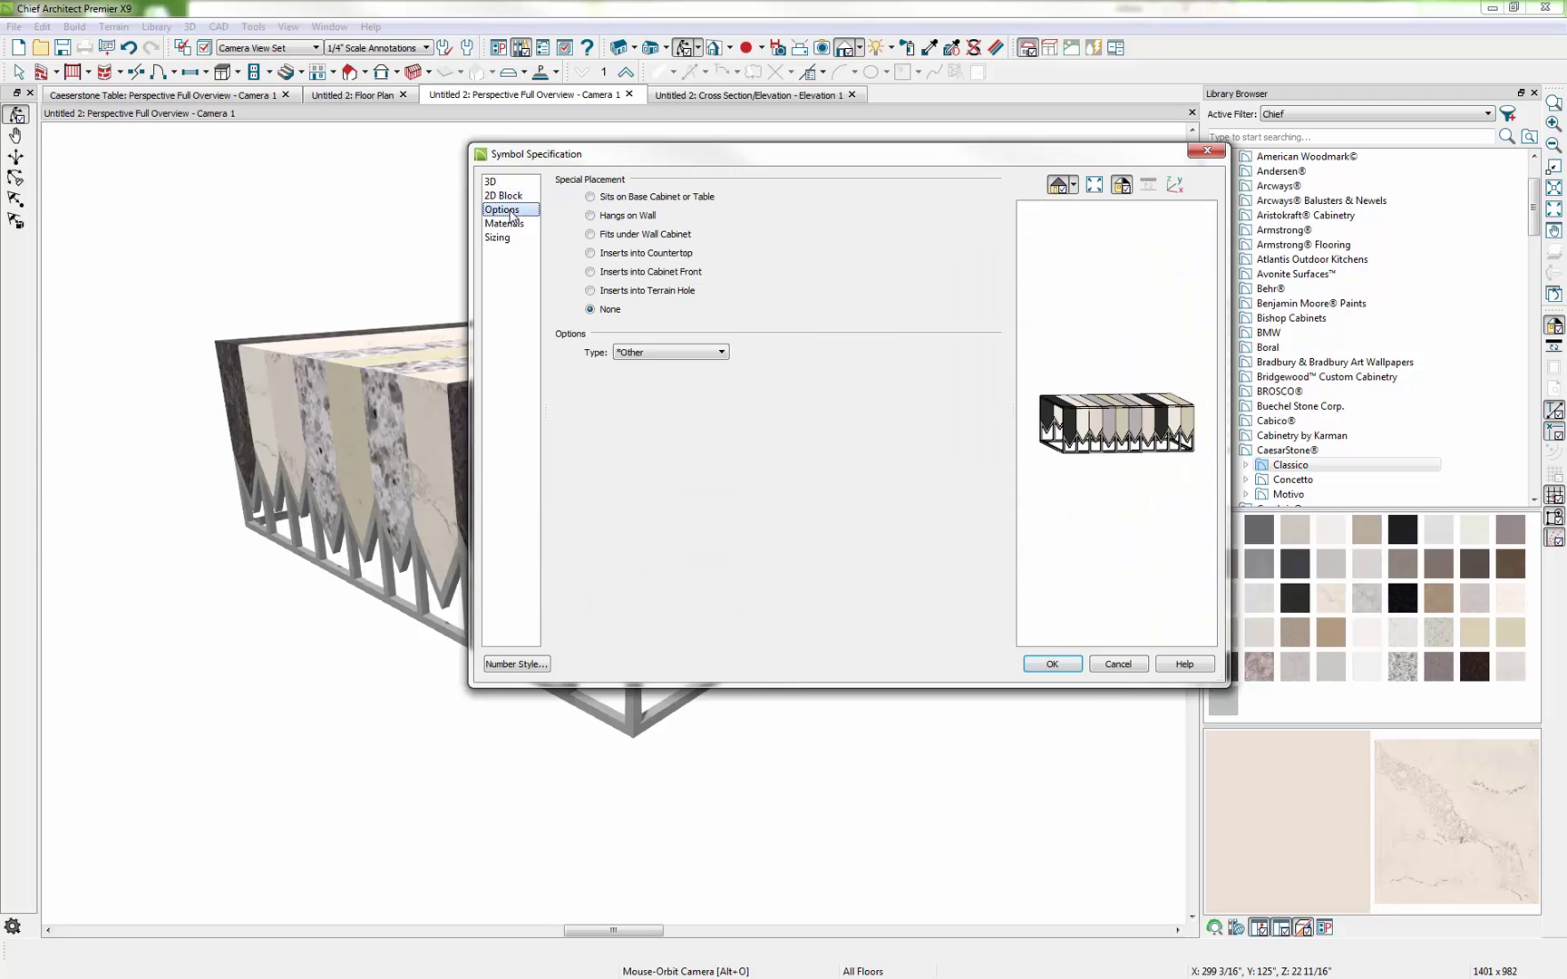
pyautogui.click(718, 354)
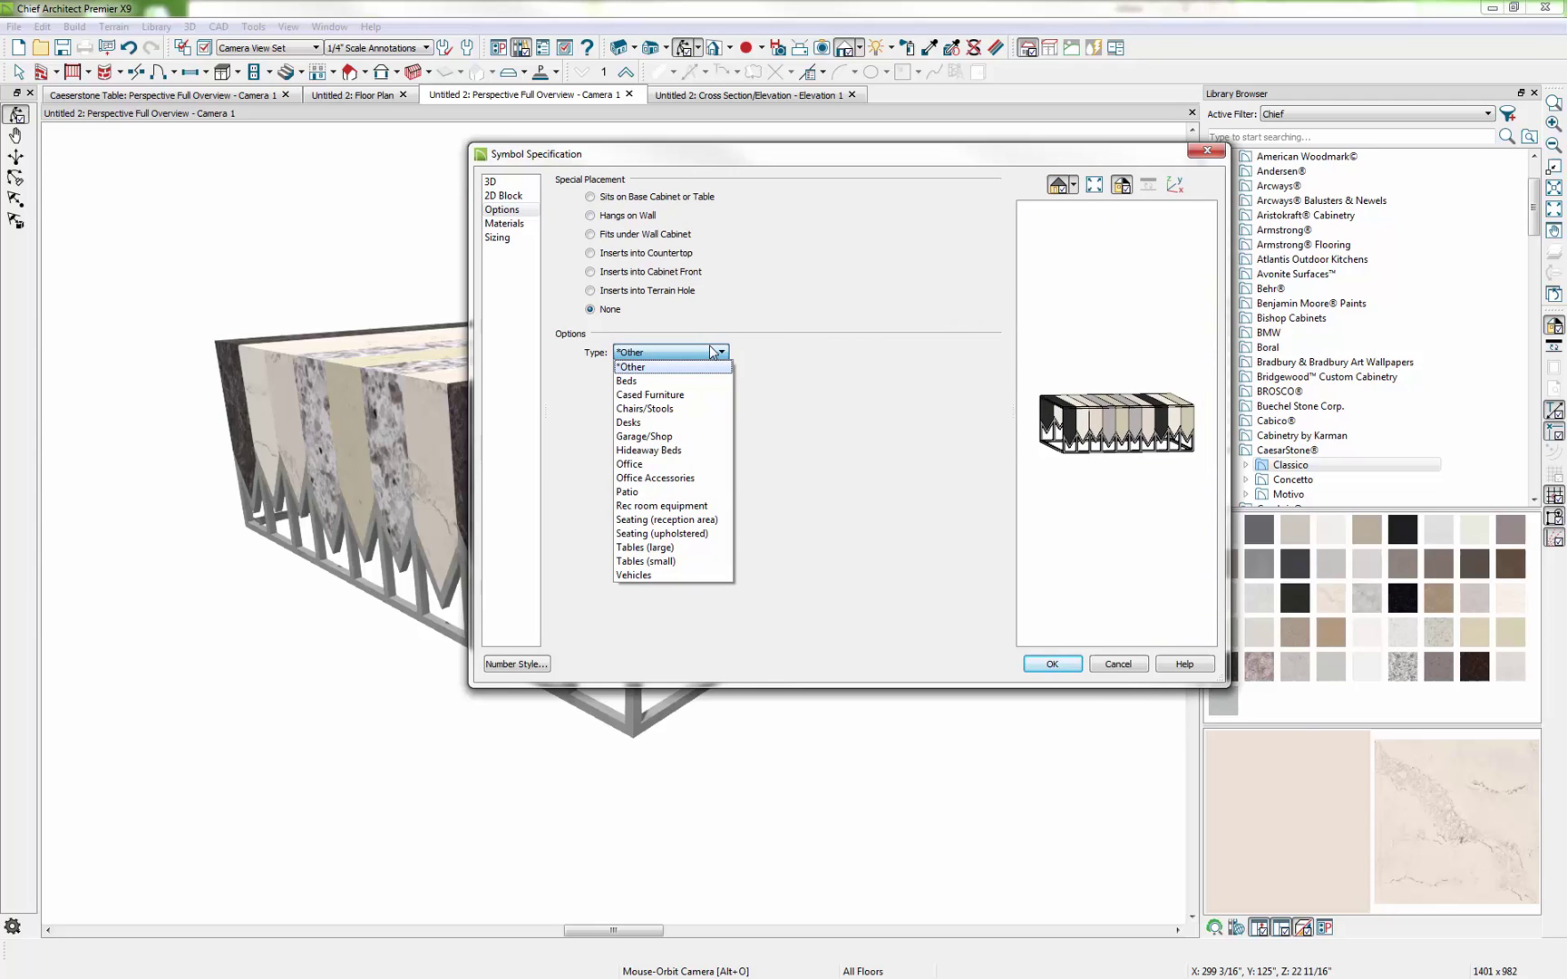
pyautogui.click(645, 562)
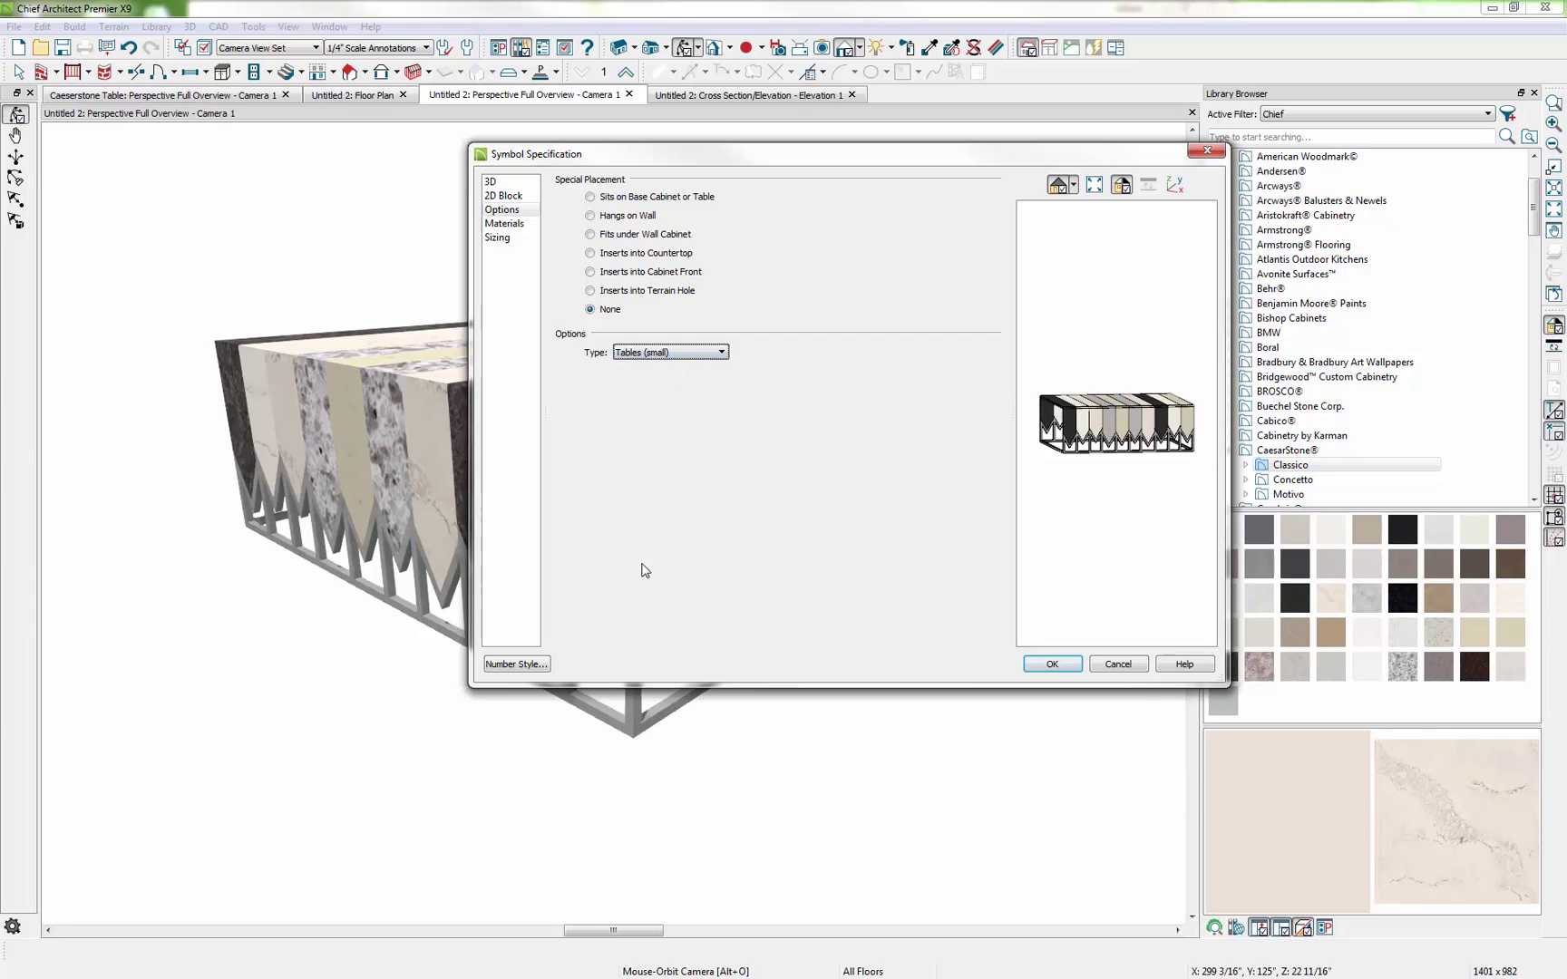
pyautogui.click(517, 224)
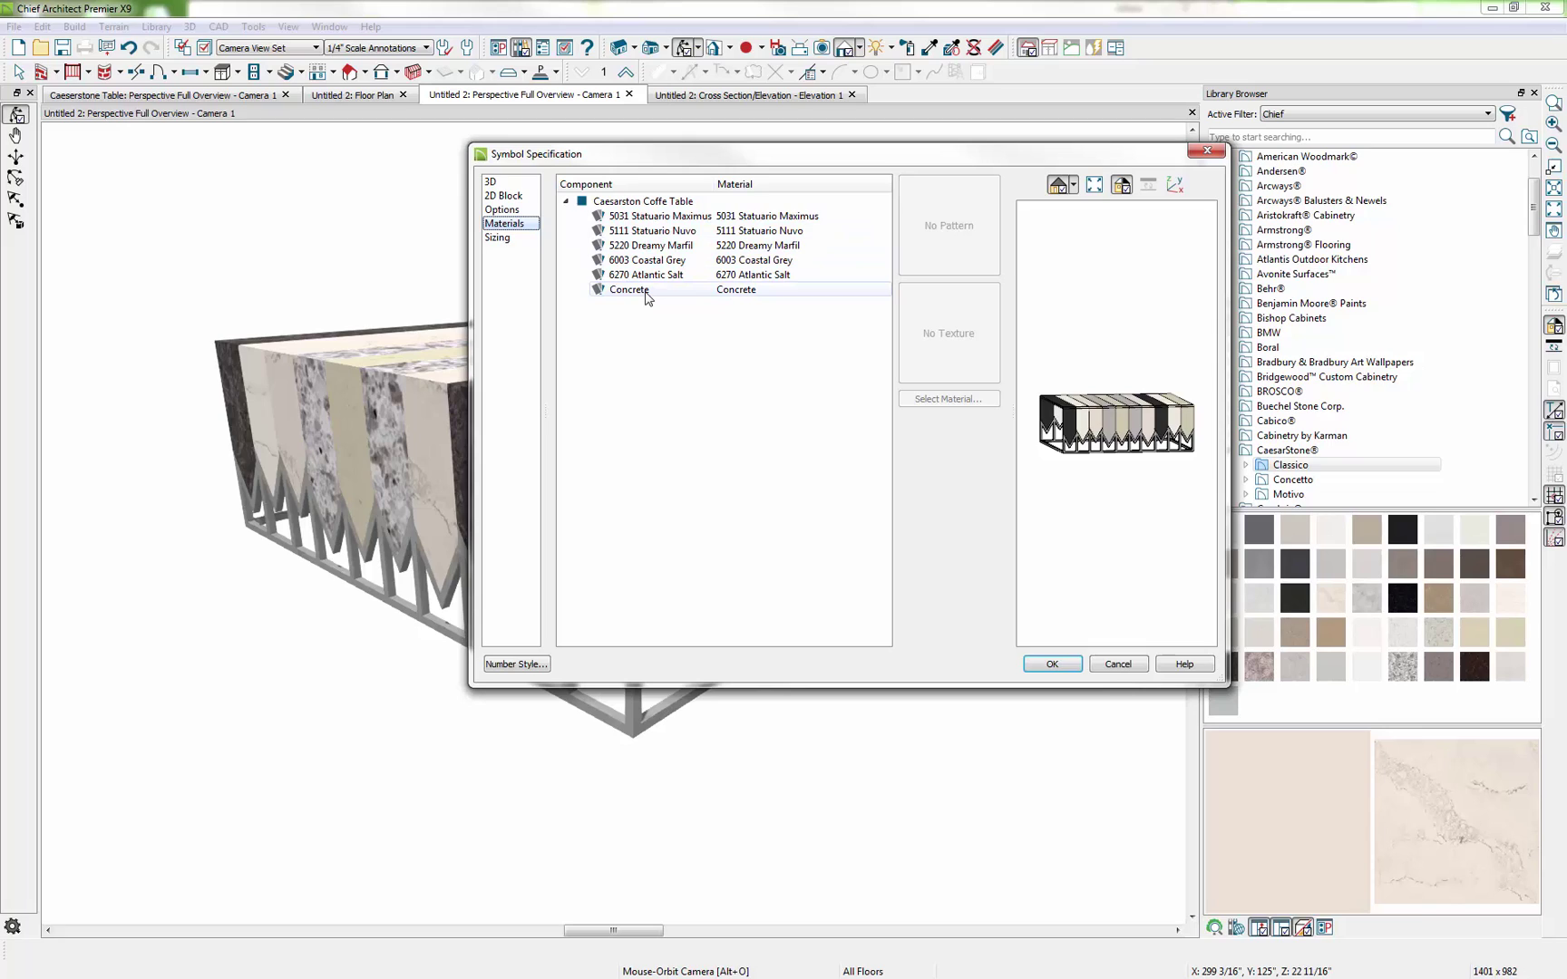
pyautogui.click(501, 238)
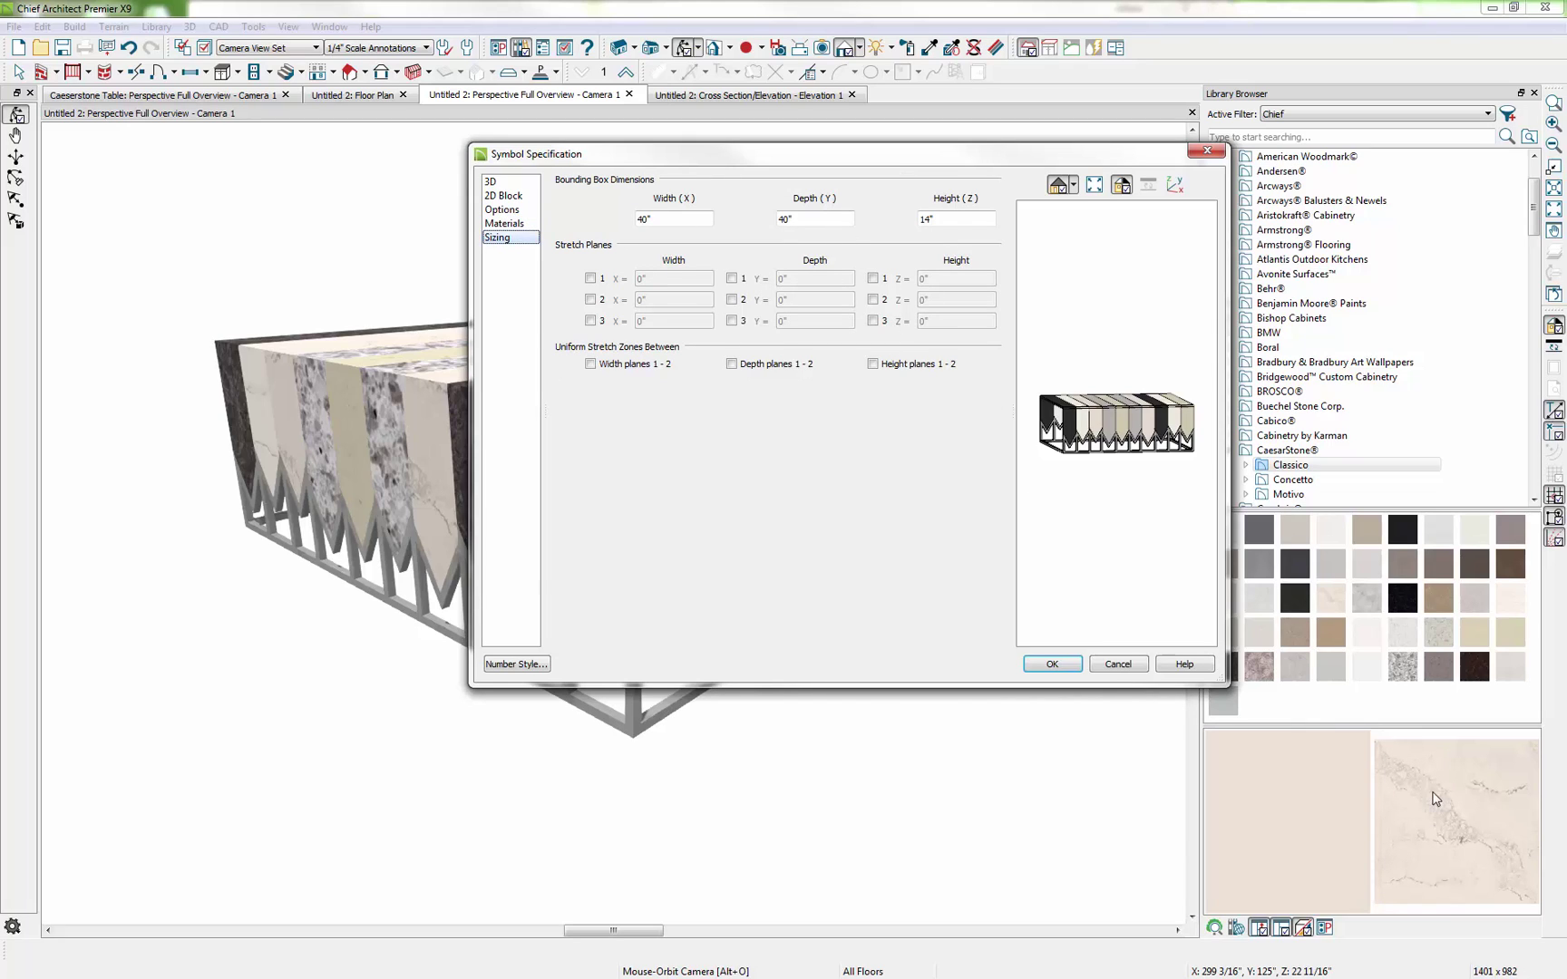
pyautogui.click(1052, 664)
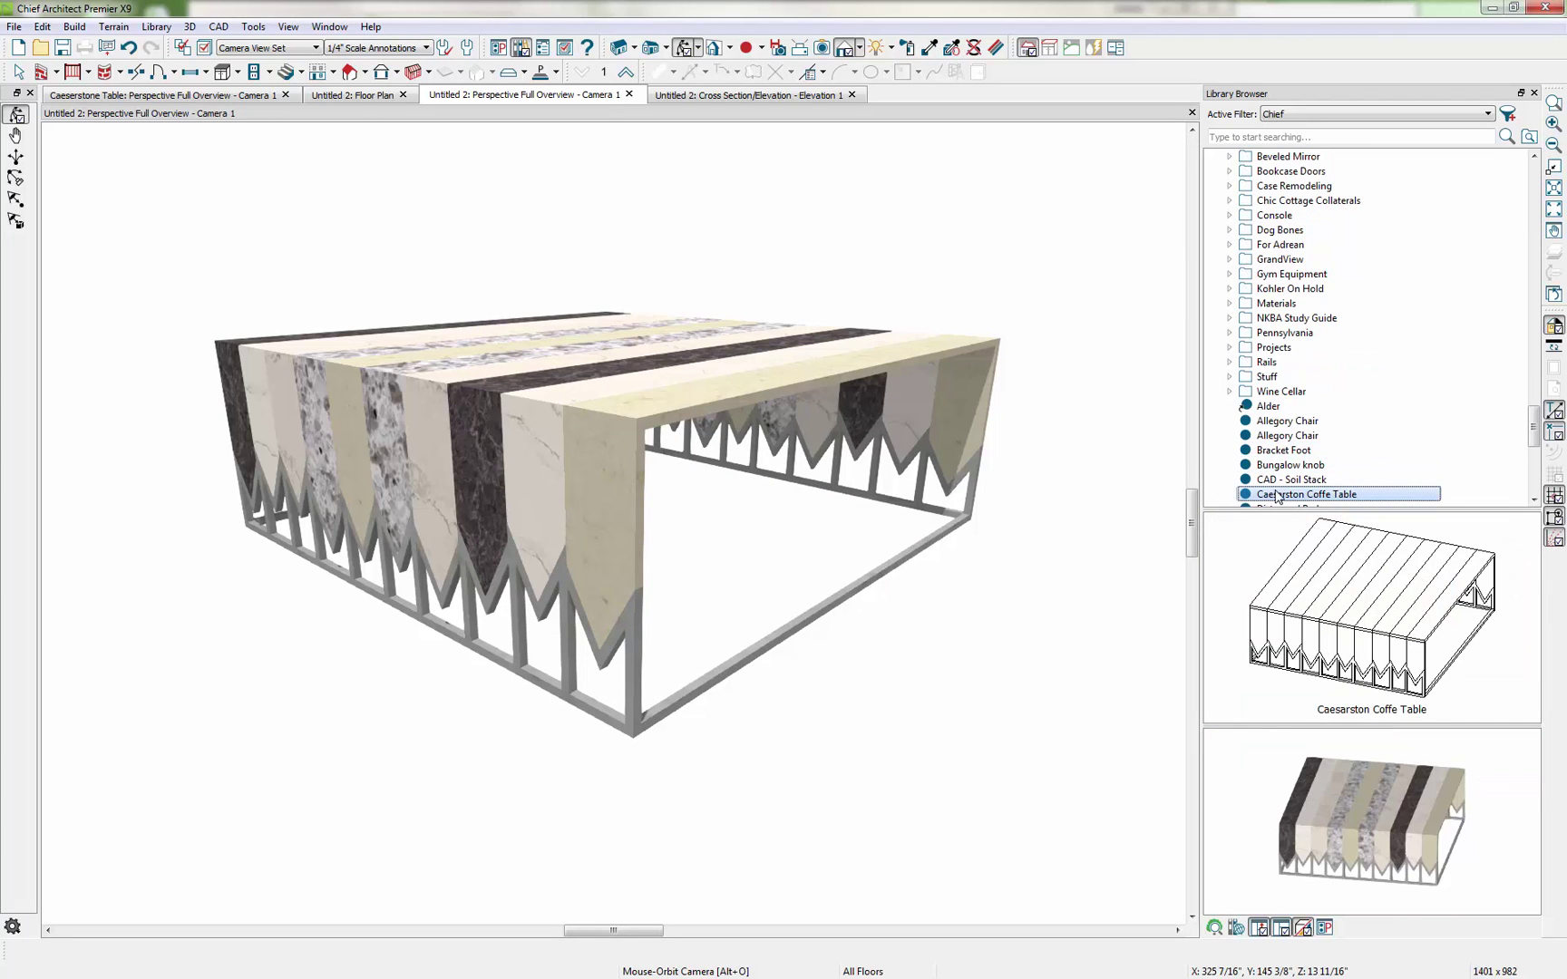
# Rotate the Caesarston Coffee Table library preview to a side view and select it for placement.
pyautogui.scroll(3, 1297, 462)
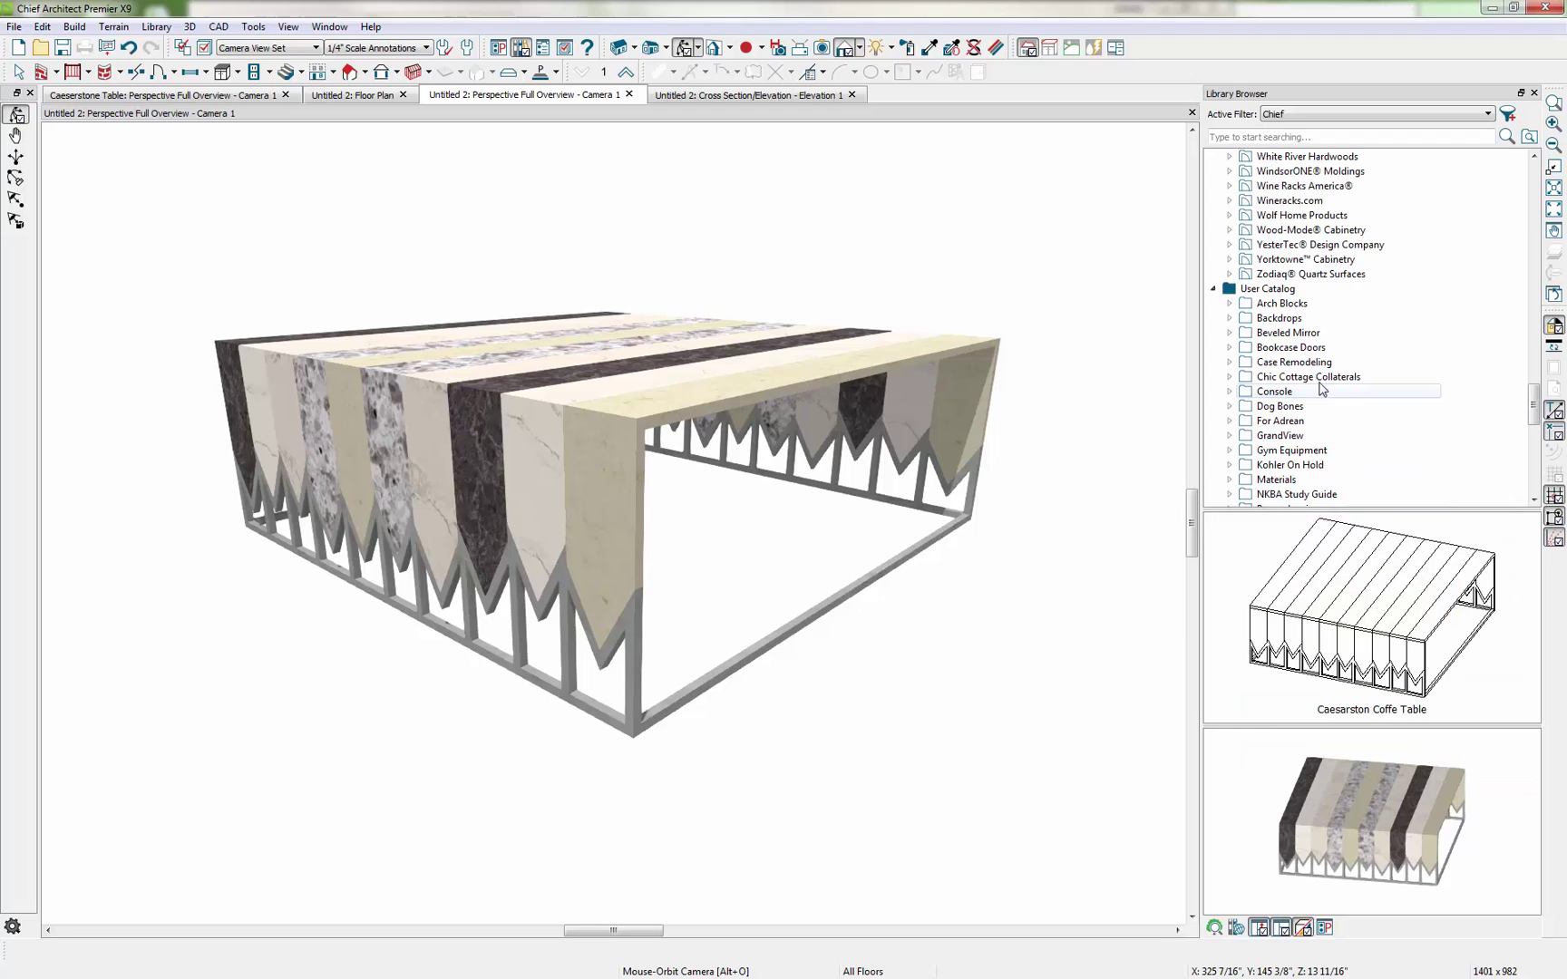
pyautogui.scroll(-3, 1328, 420)
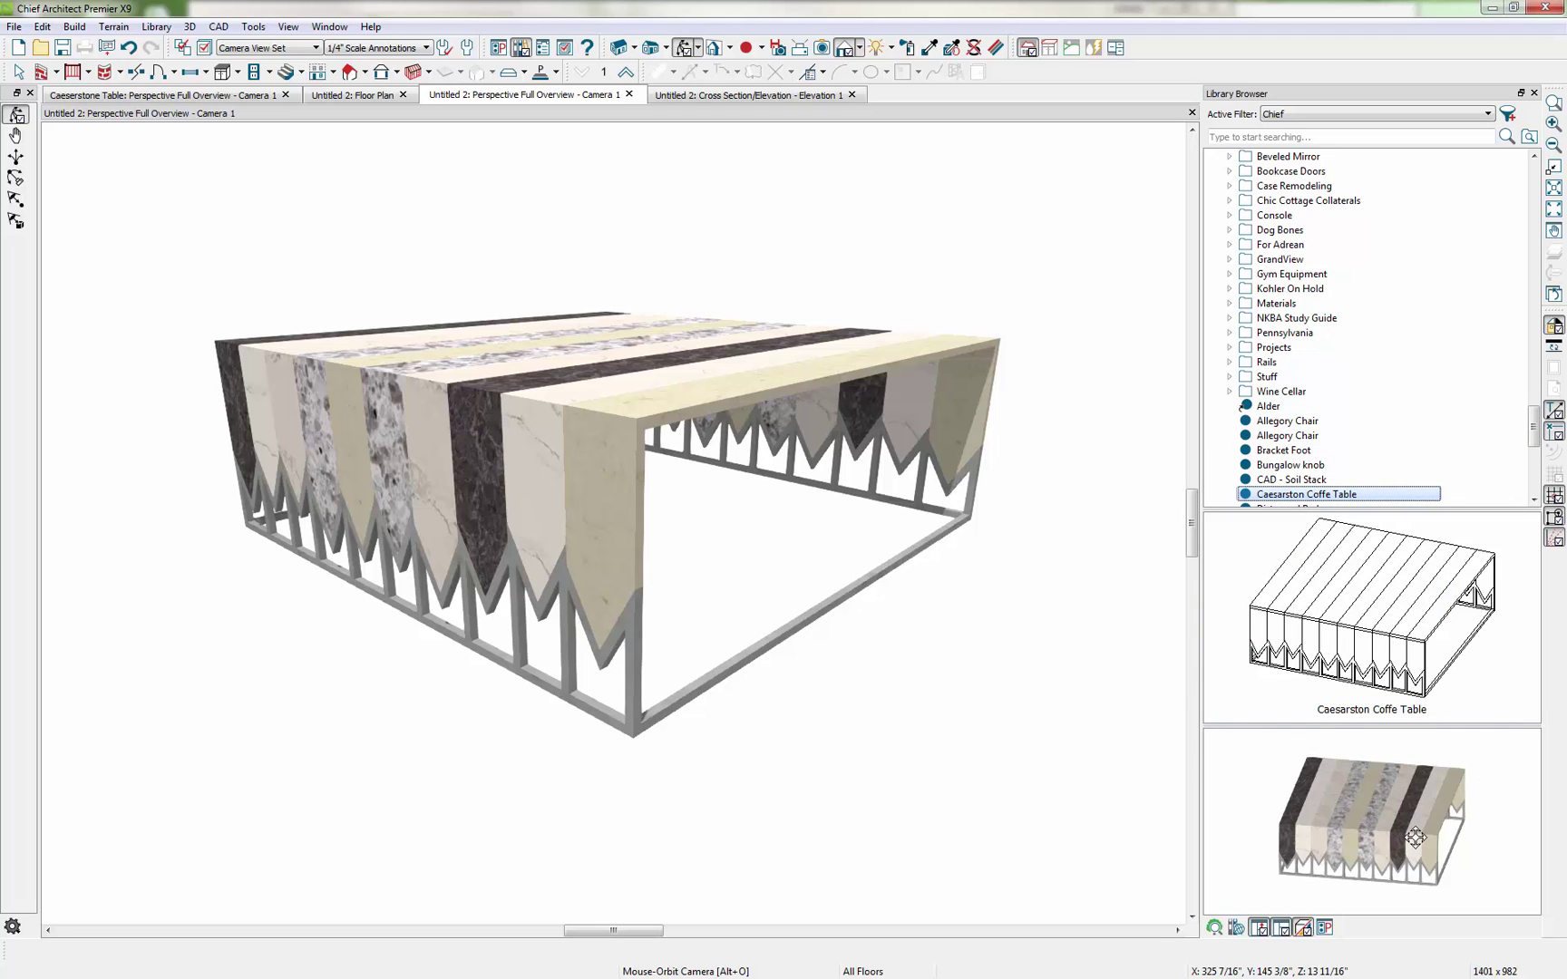
pyautogui.moveTo(1415, 836)
pyautogui.mouseDown()
pyautogui.moveTo(1279, 779)
pyautogui.moveTo(1380, 831)
pyautogui.moveTo(1370, 856)
pyautogui.moveTo(1406, 849)
pyautogui.mouseUp()
pyautogui.click(1285, 495)
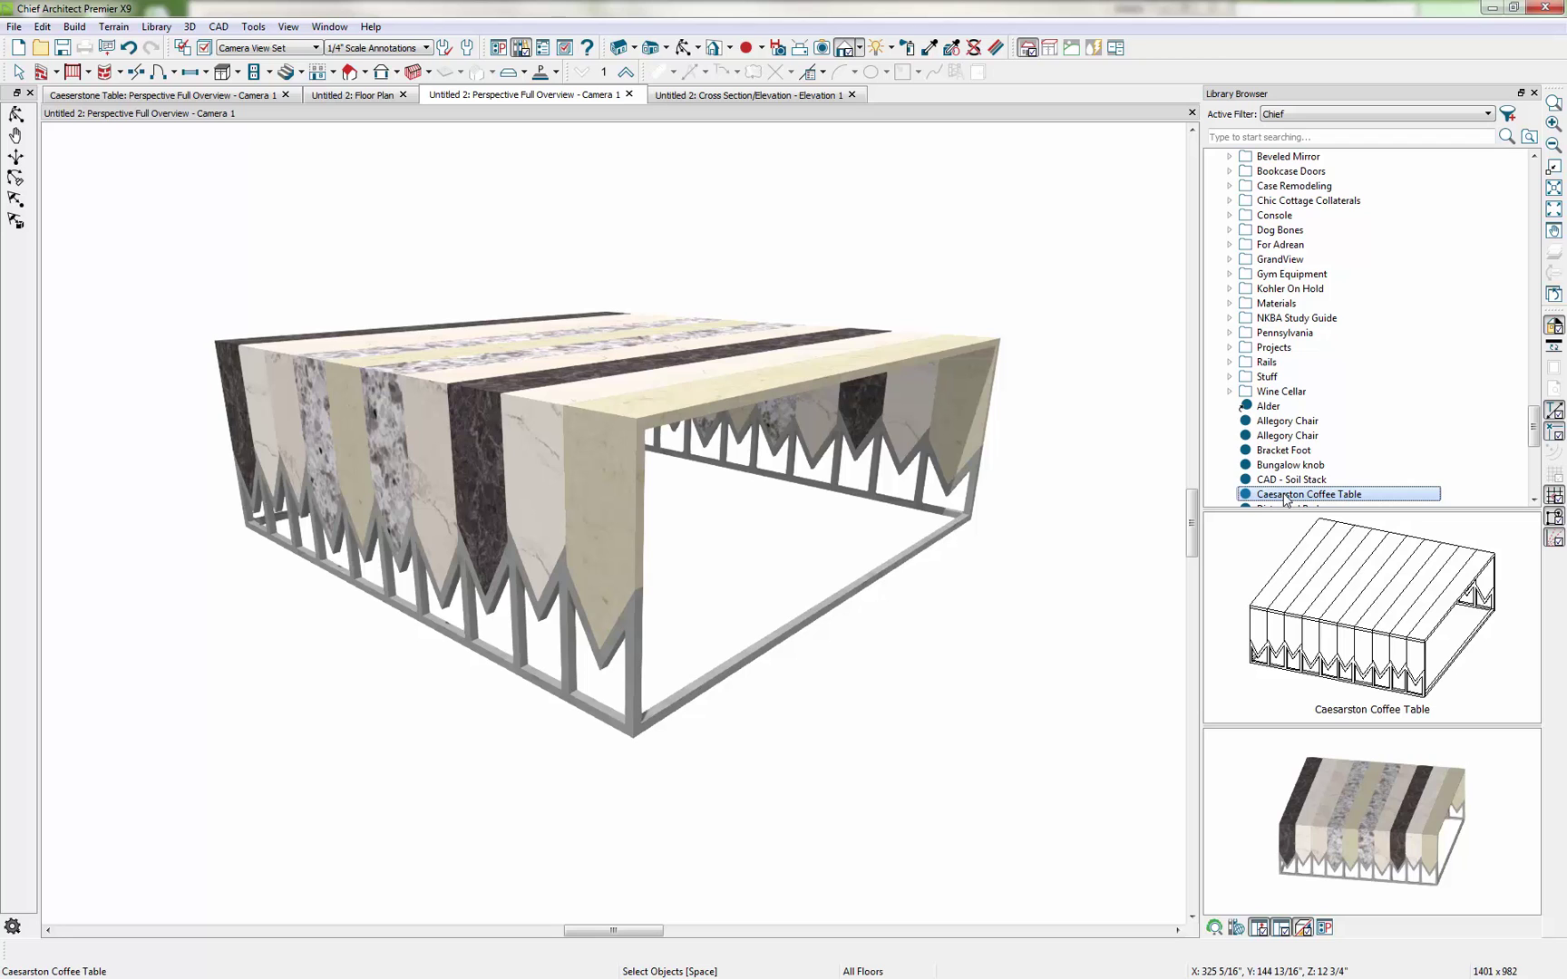
pyautogui.click(1286, 495)
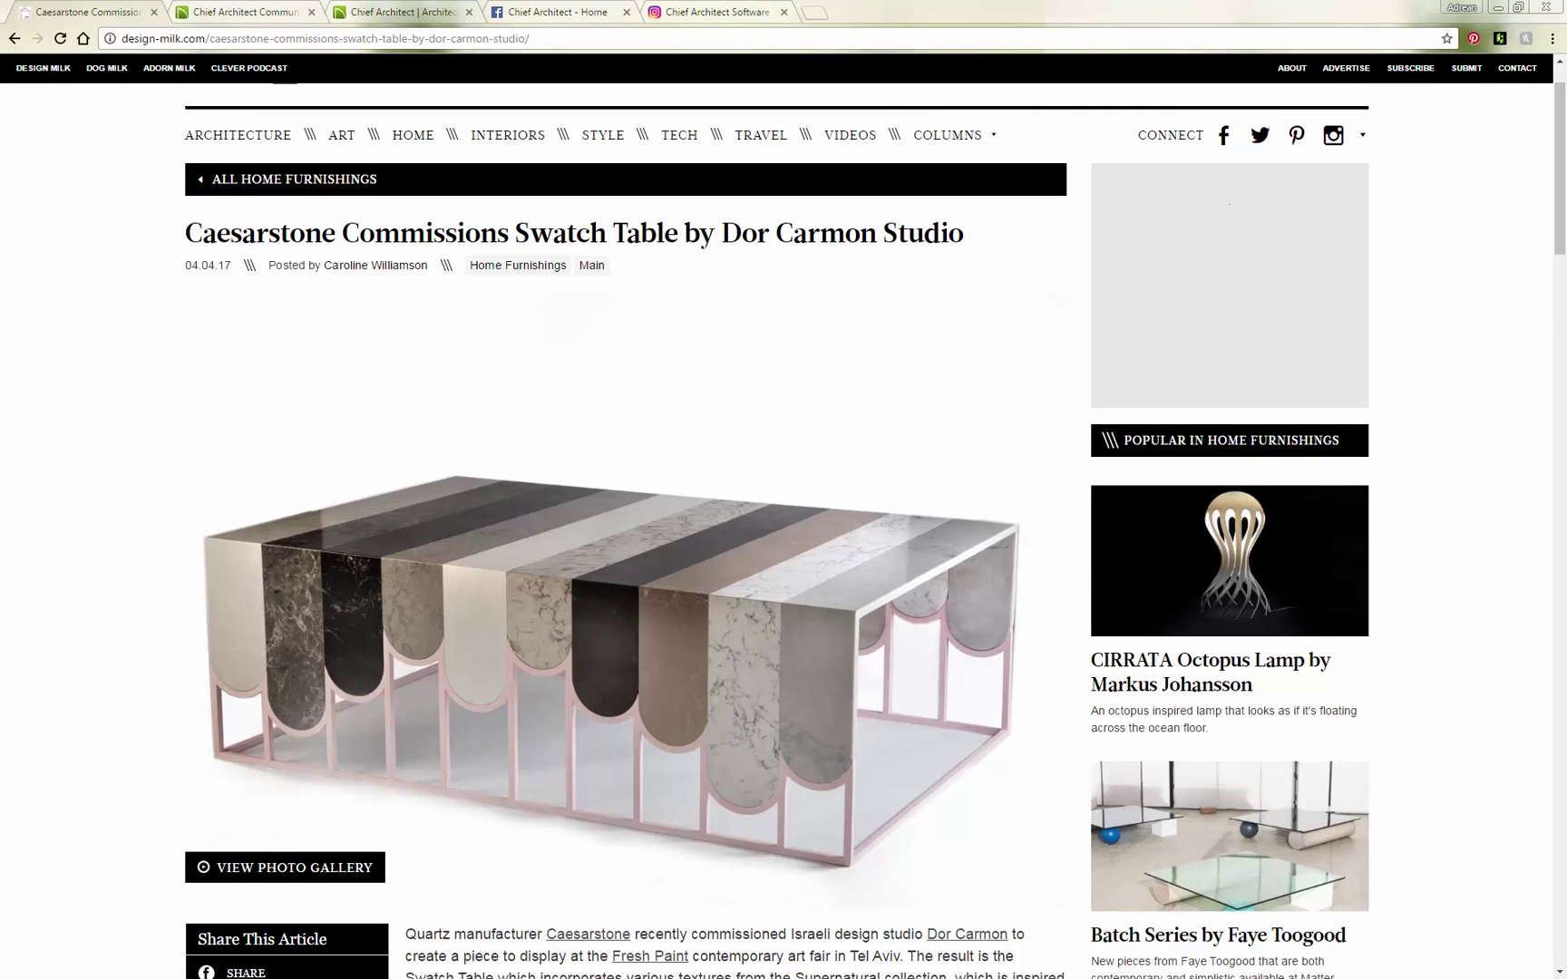
# Visit the Chief Architect Facebook page, then its Instagram profile in Chrome.
pyautogui.click(553, 13)
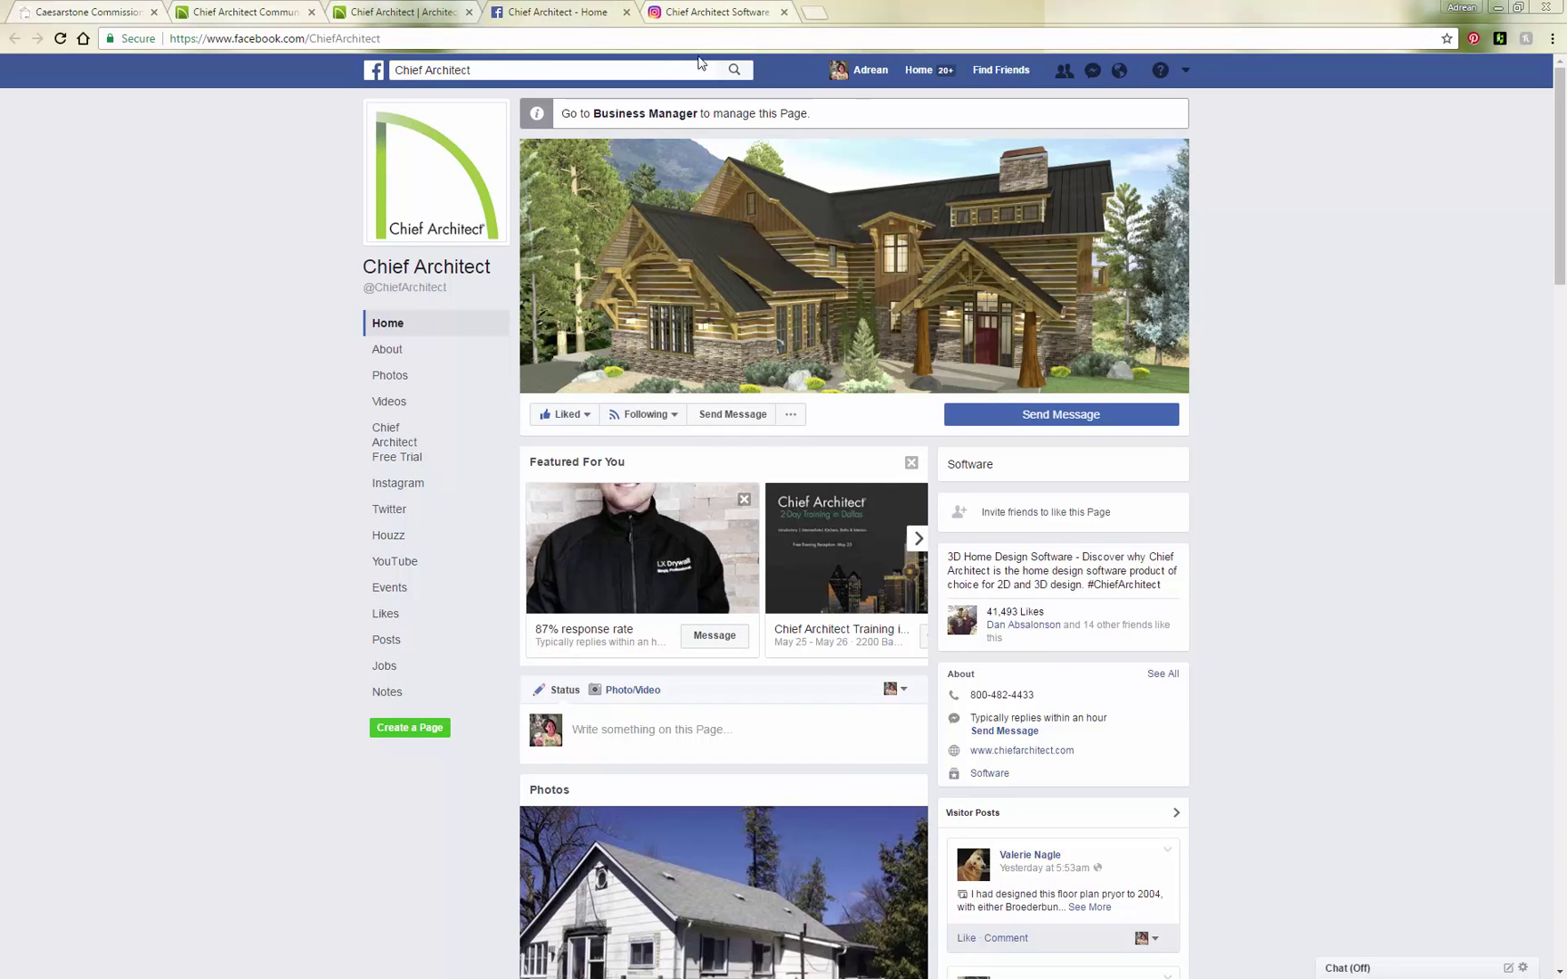
pyautogui.click(745, 12)
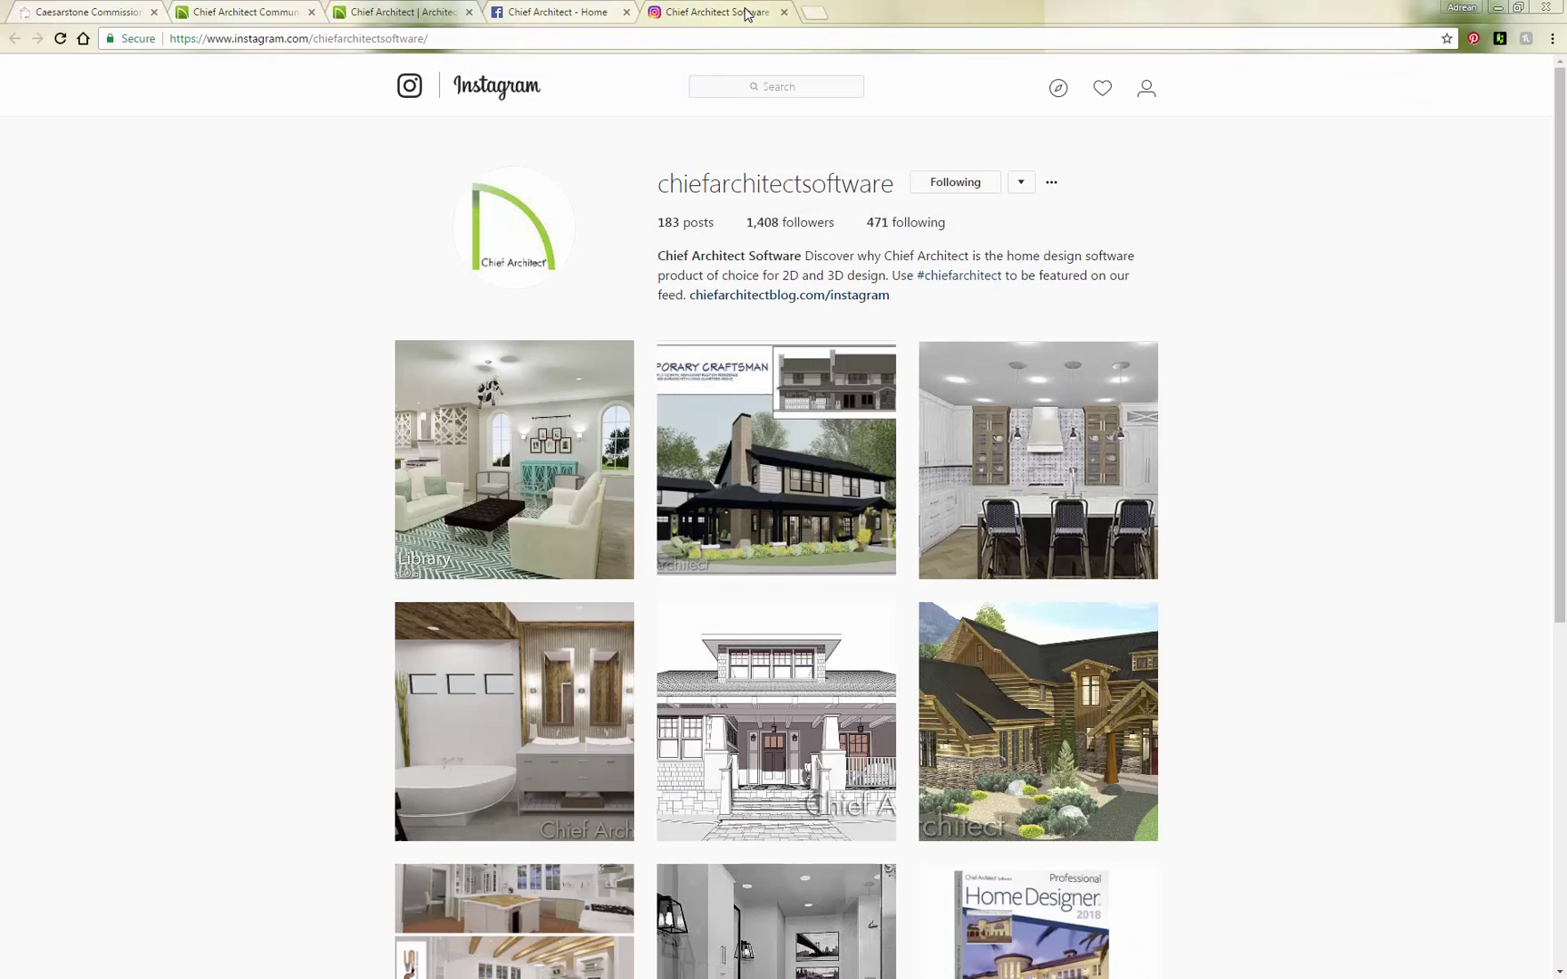